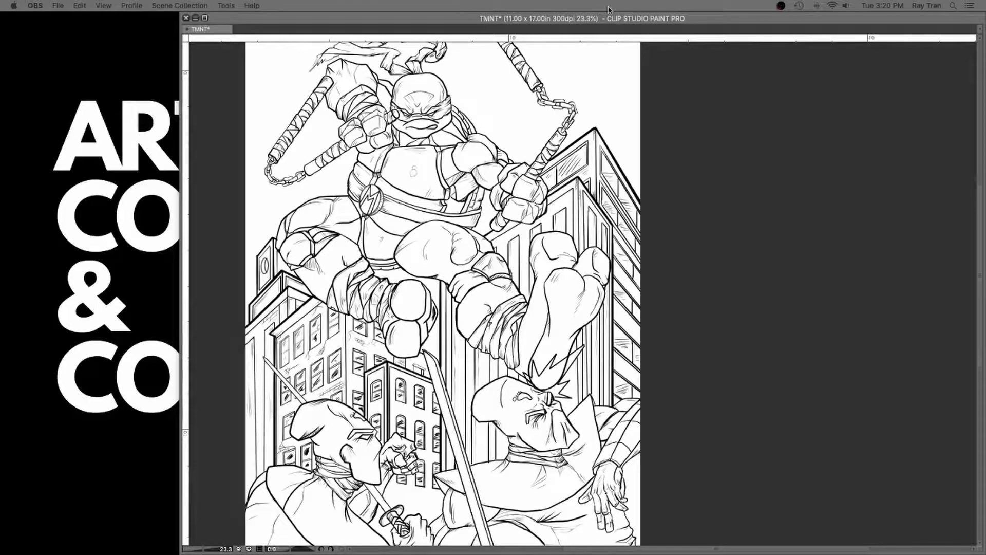
# - Pick the dark green skin colour from the reference image and create a layer named mike skin below the mike line art
pyautogui.click(610, 43)
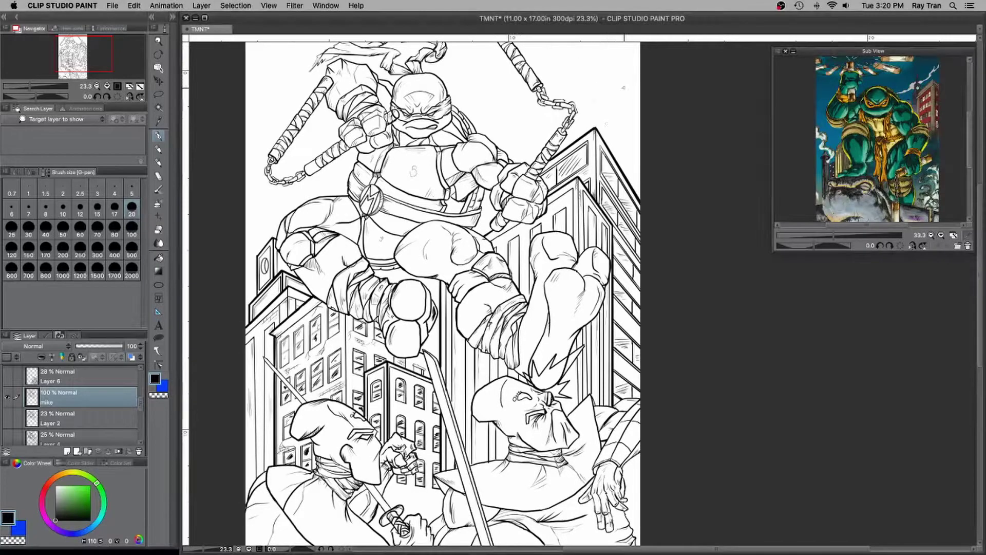
pyautogui.scroll(2, 516, 126)
pyautogui.moveTo(515, 126); pyautogui.dragTo(621, 207)
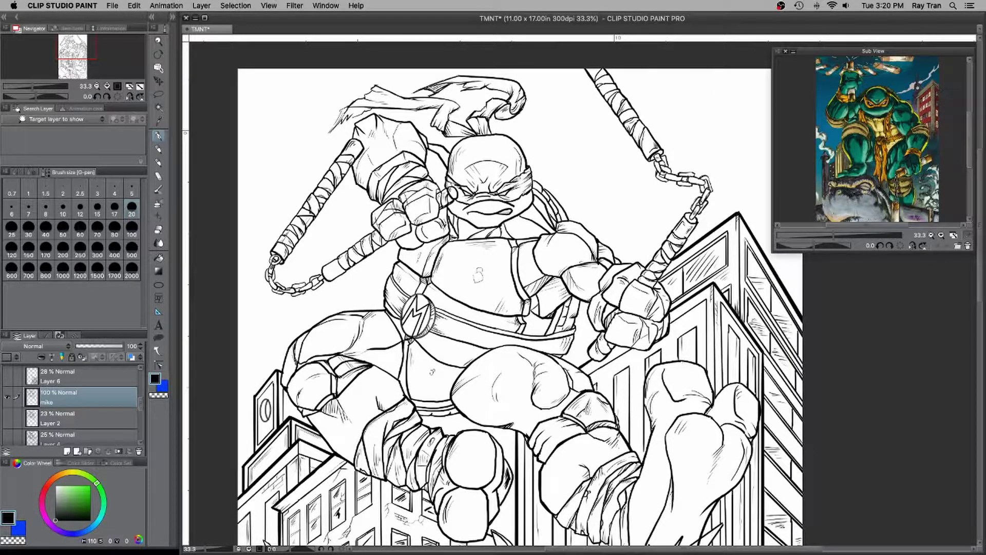
pyautogui.click(858, 149)
pyautogui.click(68, 451)
pyautogui.doubleClick(63, 424)
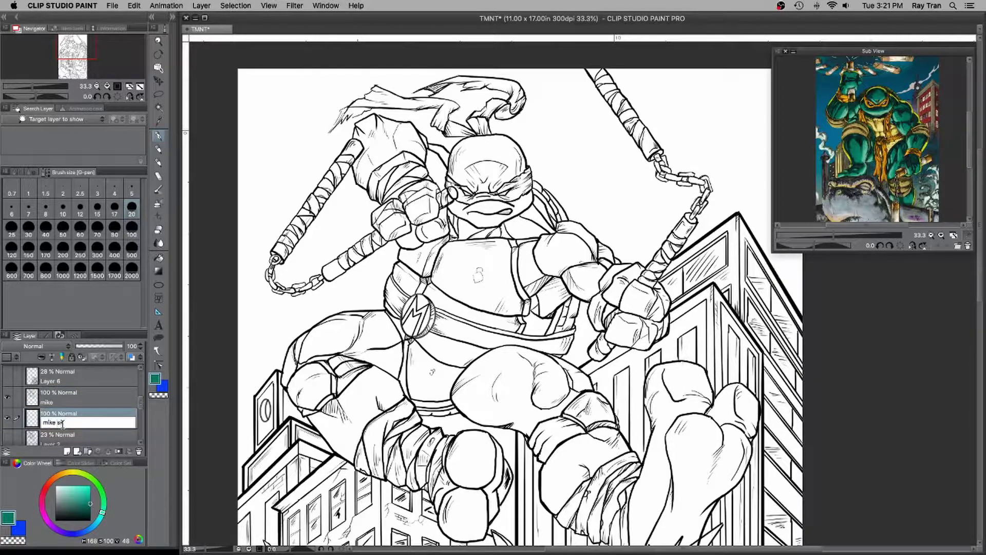
pyautogui.press('Return')
# - Fill the turtle's extended leg, foot and toes, plus the front shoulder of the outstretched arm, with dark green
pyautogui.press('g')
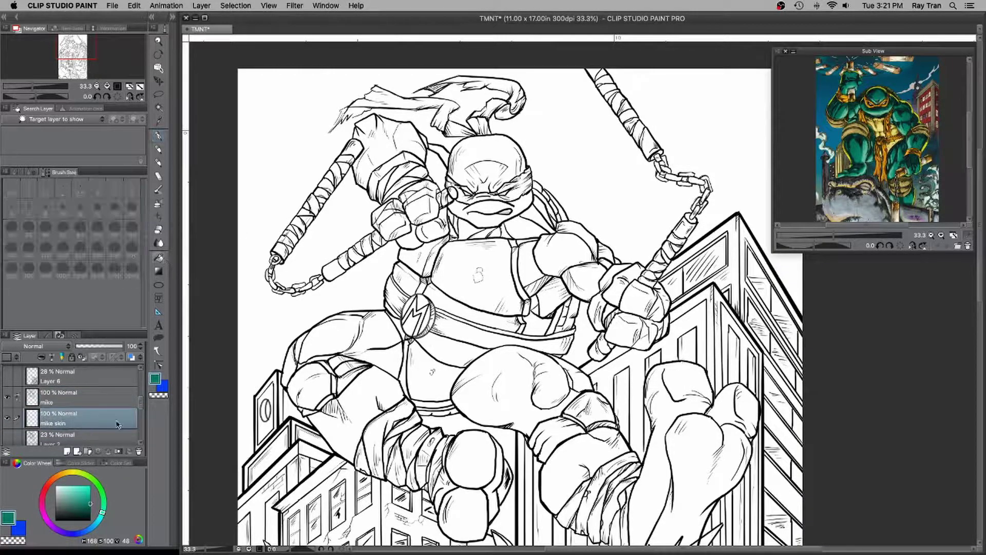
pyautogui.click(519, 385)
pyautogui.click(585, 465)
pyautogui.click(693, 419)
pyautogui.click(675, 395)
pyautogui.click(745, 409)
pyautogui.click(527, 261)
pyautogui.click(563, 257)
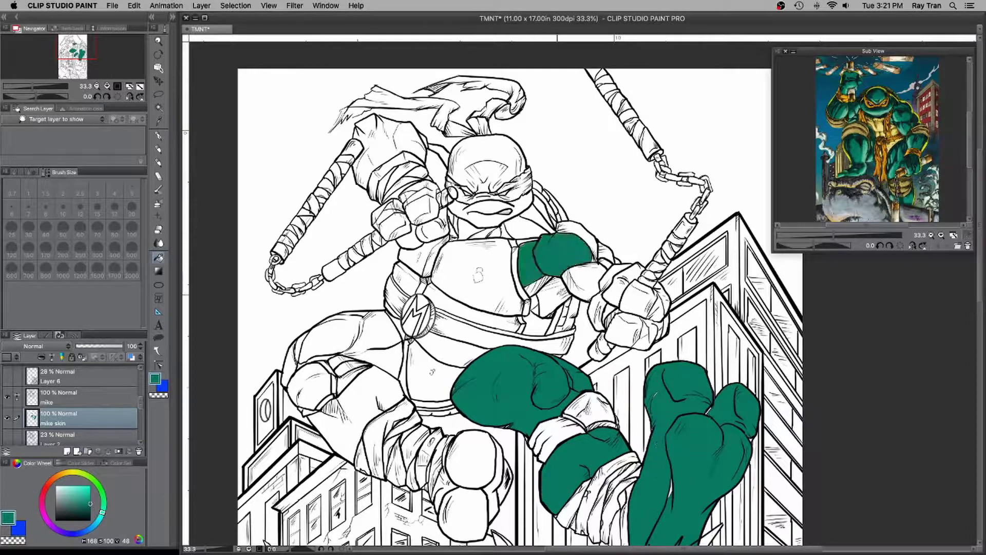
# - Fill the rest of the outstretched arm, its hand and the adjoining neck muscle with dark green
pyautogui.click(552, 302)
pyautogui.click(585, 231)
pyautogui.click(605, 252)
pyautogui.click(591, 281)
pyautogui.click(619, 282)
pyautogui.click(638, 300)
pyautogui.click(624, 329)
pyautogui.click(528, 227)
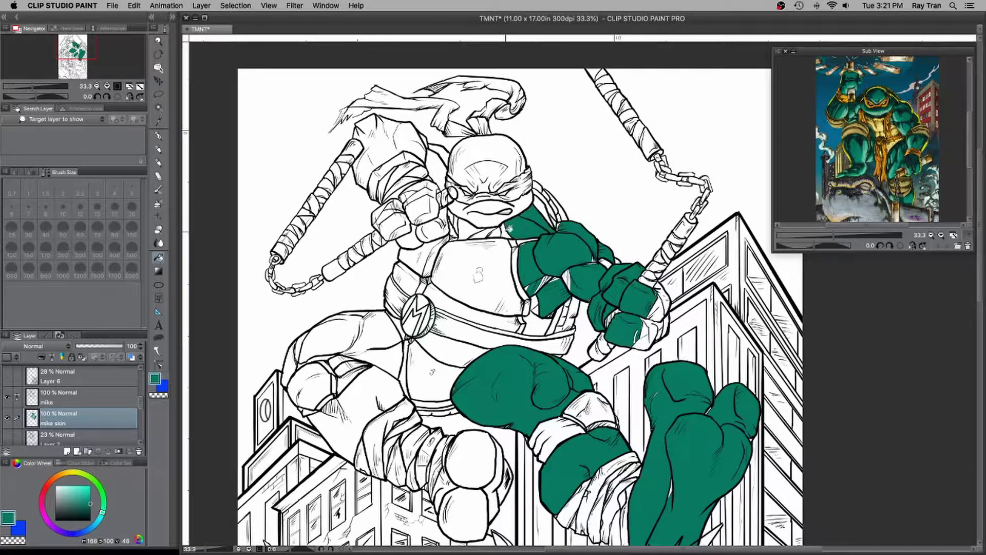
# - Fill the turtle's neck, lower face and head with dark green, leaving the mask and teeth uncoloured
pyautogui.click(494, 233)
pyautogui.click(467, 230)
pyautogui.click(455, 223)
pyautogui.click(478, 216)
pyautogui.click(488, 154)
pyautogui.click(450, 167)
pyautogui.click(470, 150)
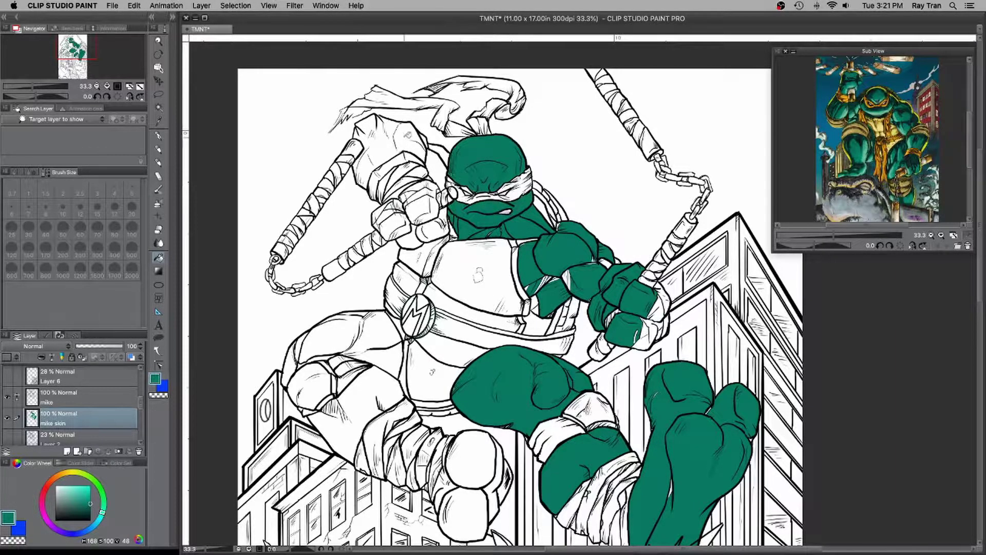
# - Fill the raised arm, the bent leg and its foot with dark green, leaving the pads and wraps uncoloured
pyautogui.click(408, 135)
pyautogui.click(437, 159)
pyautogui.click(384, 340)
pyautogui.click(361, 403)
pyautogui.click(290, 360)
pyautogui.click(473, 459)
pyautogui.click(465, 511)
pyautogui.click(496, 500)
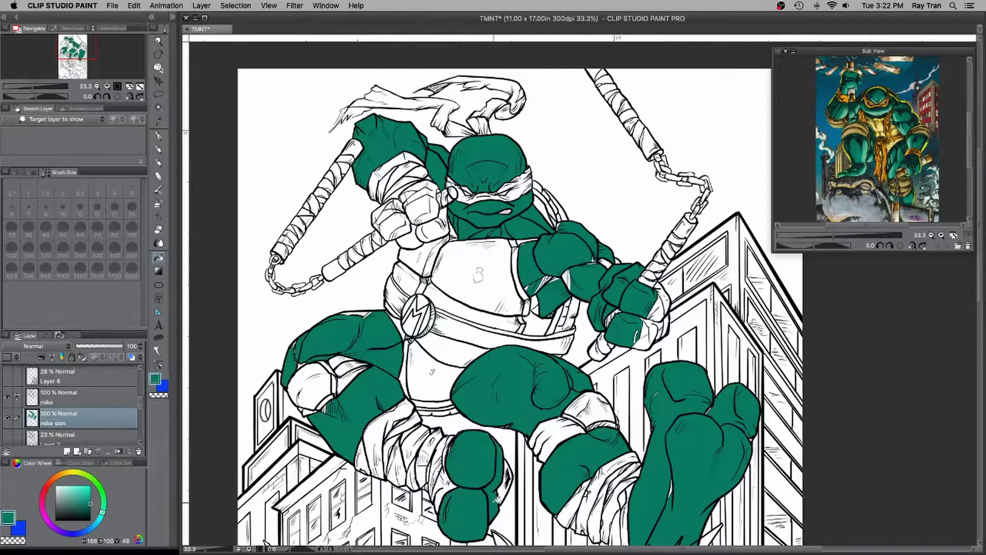
# - Paint the small unfilled gaps around the outstretched arm dark green with the pen
pyautogui.press('p')
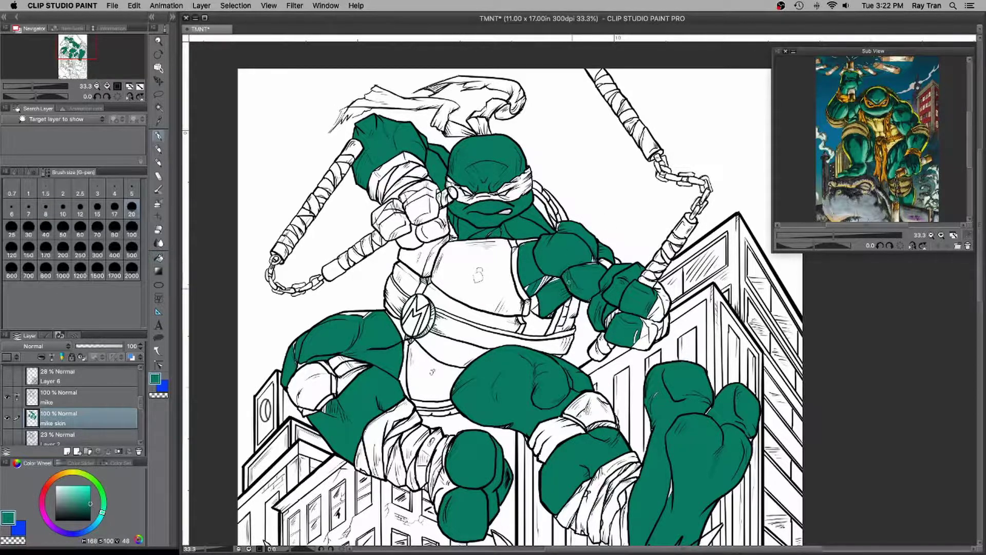
pyautogui.scroll(5, 550, 249)
pyautogui.press(']')
pyautogui.moveTo(565, 298)
pyautogui.mouseDown()
pyautogui.moveTo(510, 308)
pyautogui.moveTo(538, 296)
pyautogui.moveTo(522, 347)
pyautogui.mouseUp()
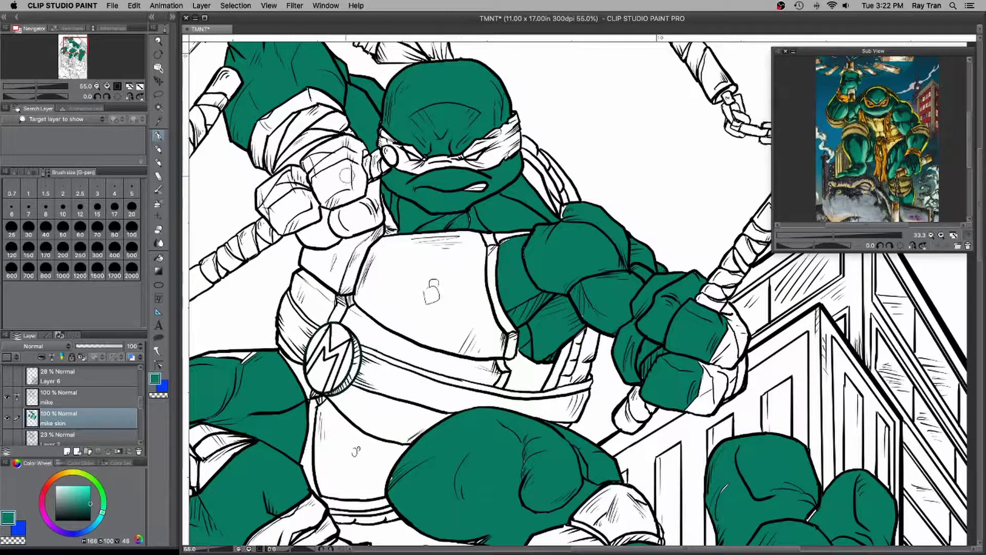
# - Fill the fingers of the raised fist with dark green and clean up the colour beside the wrist wrap with the transparent pen
pyautogui.press('g')
pyautogui.click(356, 180)
pyautogui.click(358, 213)
pyautogui.click(321, 233)
pyautogui.press('p')
pyautogui.press('c')
pyautogui.press(']')
pyautogui.moveTo(346, 155)
pyautogui.mouseDown()
pyautogui.moveTo(362, 150)
pyautogui.moveTo(354, 147)
pyautogui.mouseUp()
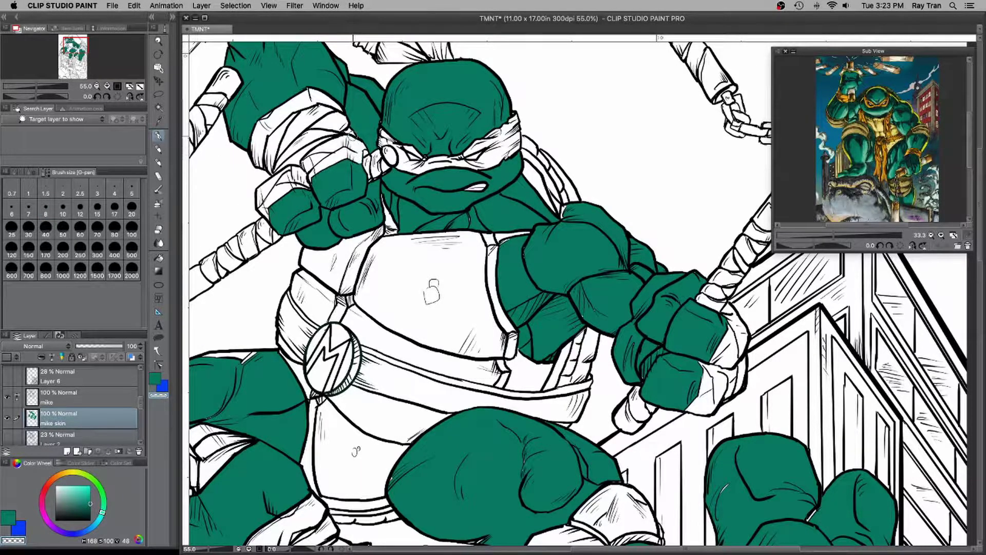
pyautogui.press('c')
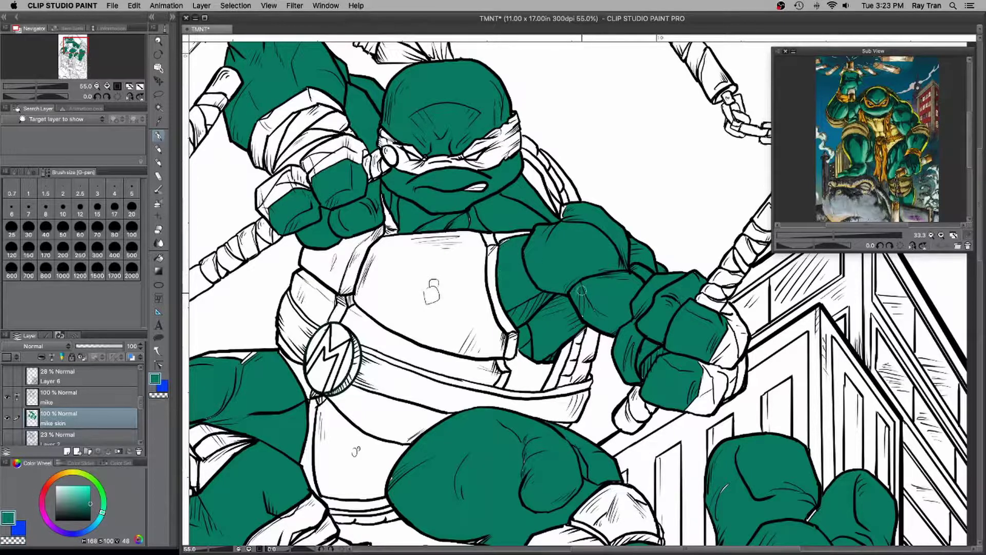
# - Paint the uncoloured ankle area between the leg wraps and the bent leg's foot dark green
pyautogui.scroll(-5, 643, 363)
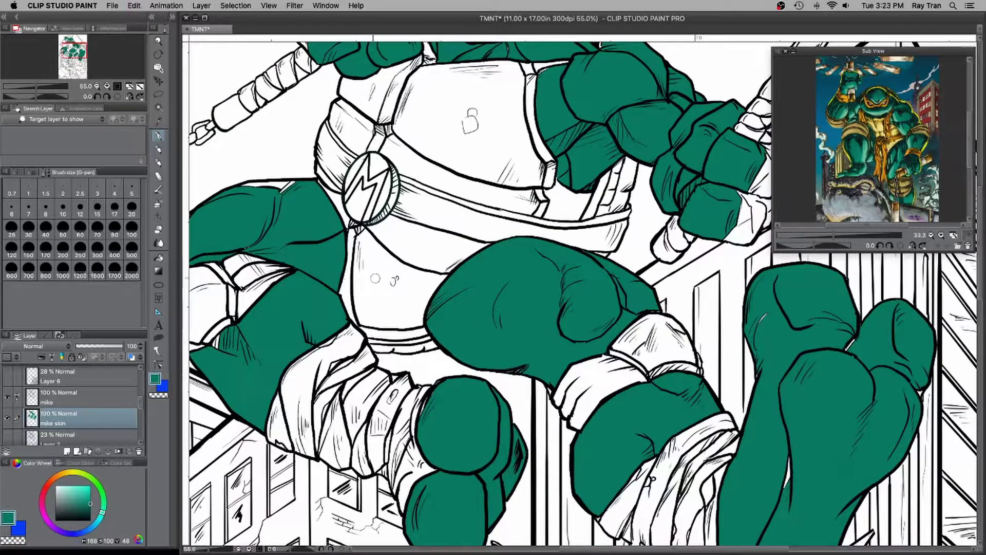
pyautogui.scroll(-1, 274, 308)
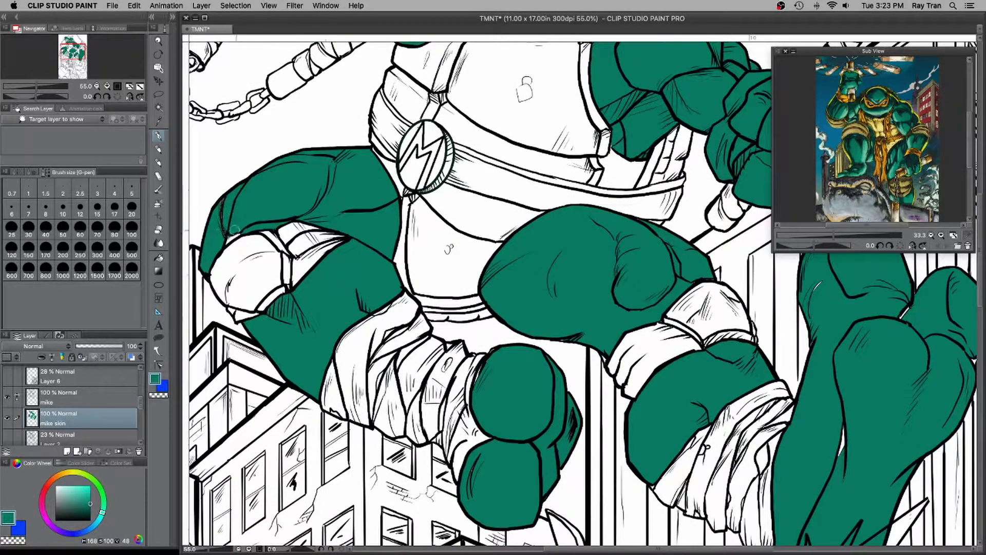
pyautogui.moveTo(458, 461); pyautogui.dragTo(478, 421)
pyautogui.moveTo(455, 456)
pyautogui.mouseDown()
pyautogui.moveTo(464, 417)
pyautogui.moveTo(449, 457)
pyautogui.mouseUp()
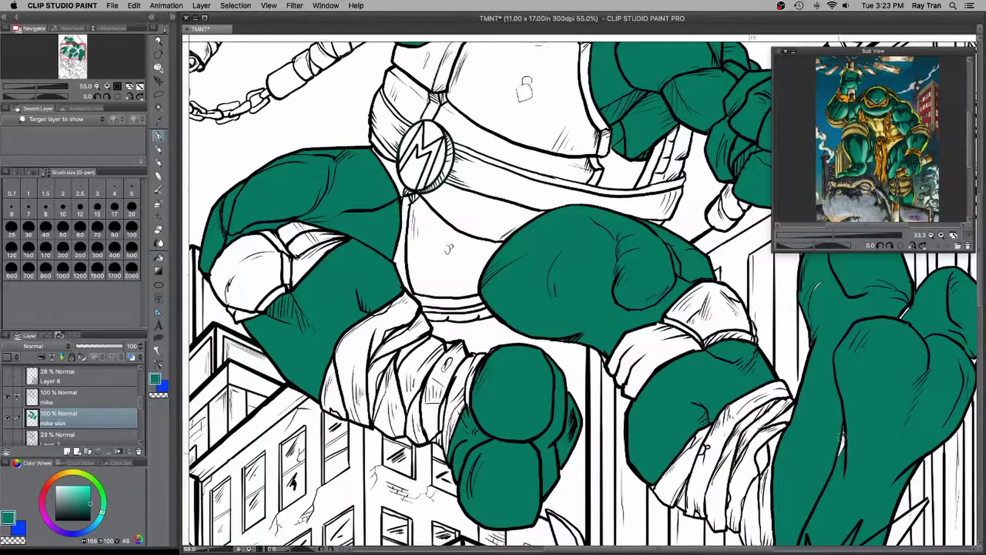
# - Add a layer above mike skin, pick a lighter green from the reference image and paint highlights on the forehead and brow
pyautogui.hscroll(5, 597, 277)
pyautogui.scroll(10, 506, 249)
pyautogui.hscroll(-4, 506, 249)
pyautogui.click(68, 450)
pyautogui.click(850, 143)
pyautogui.moveTo(529, 143); pyautogui.dragTo(543, 176)
pyautogui.moveTo(502, 123); pyautogui.dragTo(534, 184)
pyautogui.moveTo(495, 125); pyautogui.dragTo(532, 183)
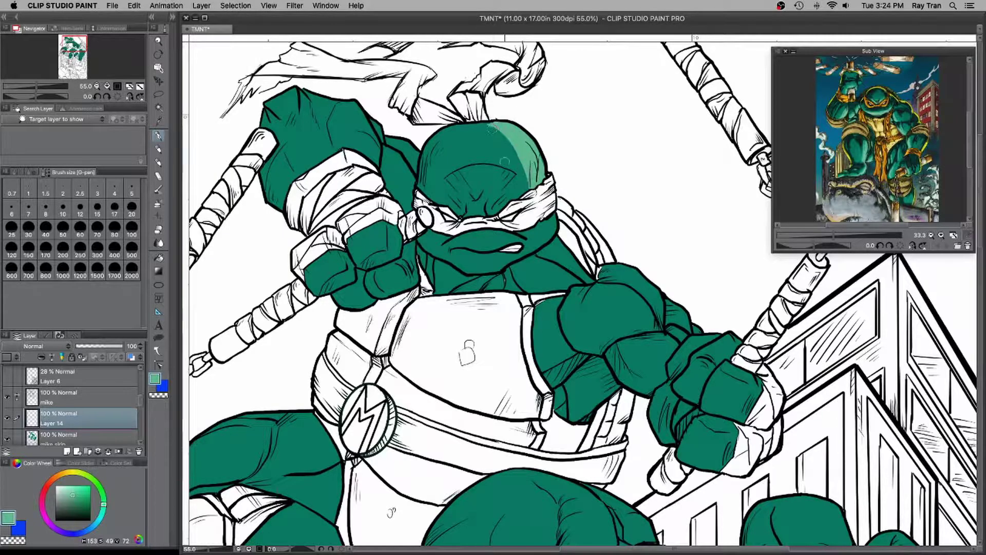
pyautogui.moveTo(487, 209); pyautogui.dragTo(534, 186)
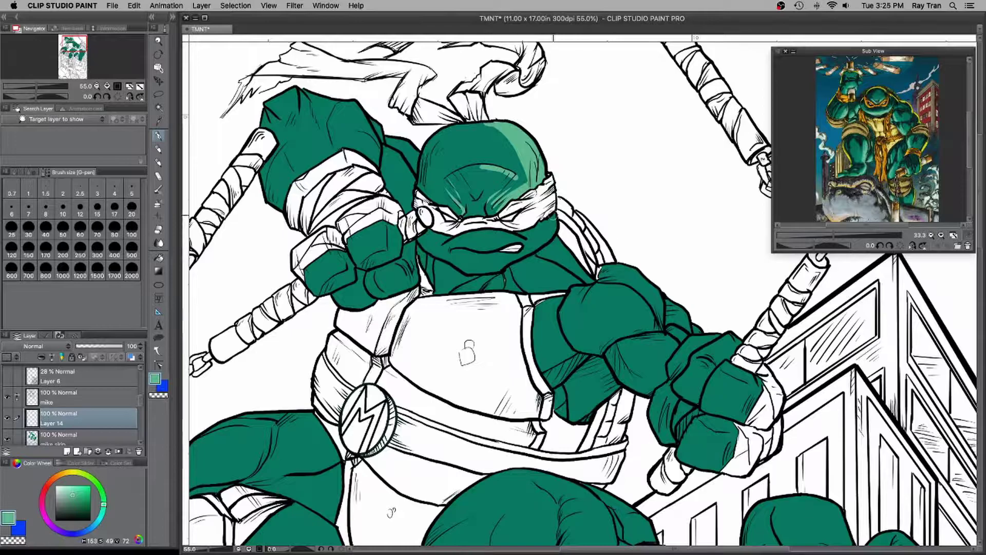
# - Paint light green highlights on the cheek and upper lip, undoing the last unwanted stroke
pyautogui.moveTo(553, 232); pyautogui.dragTo(550, 237)
pyautogui.moveTo(479, 230); pyautogui.dragTo(526, 241)
pyautogui.press('super+z')
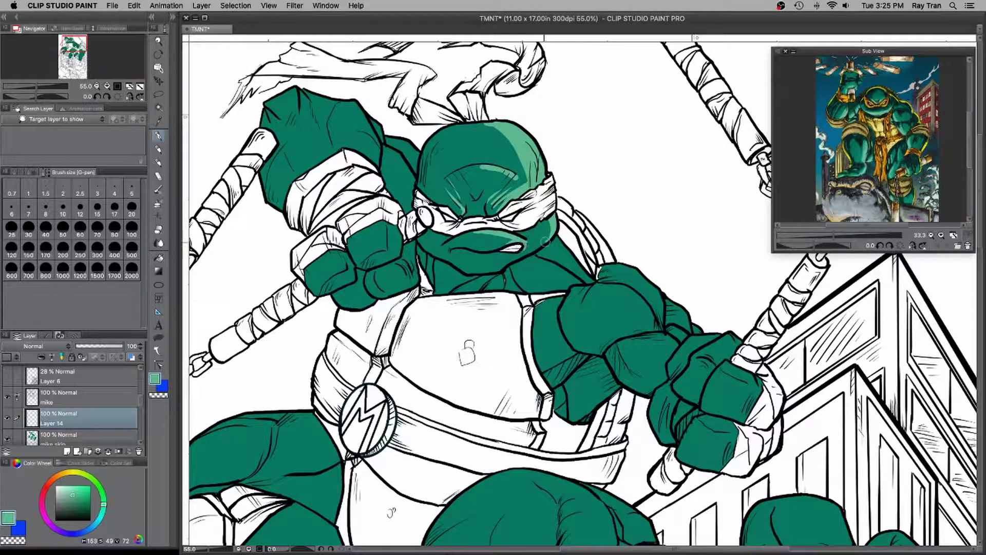
# - Paint light green highlights along the upper part and elbow of the raised arm
pyautogui.moveTo(386, 138); pyautogui.dragTo(421, 158)
pyautogui.moveTo(370, 118); pyautogui.dragTo(381, 136)
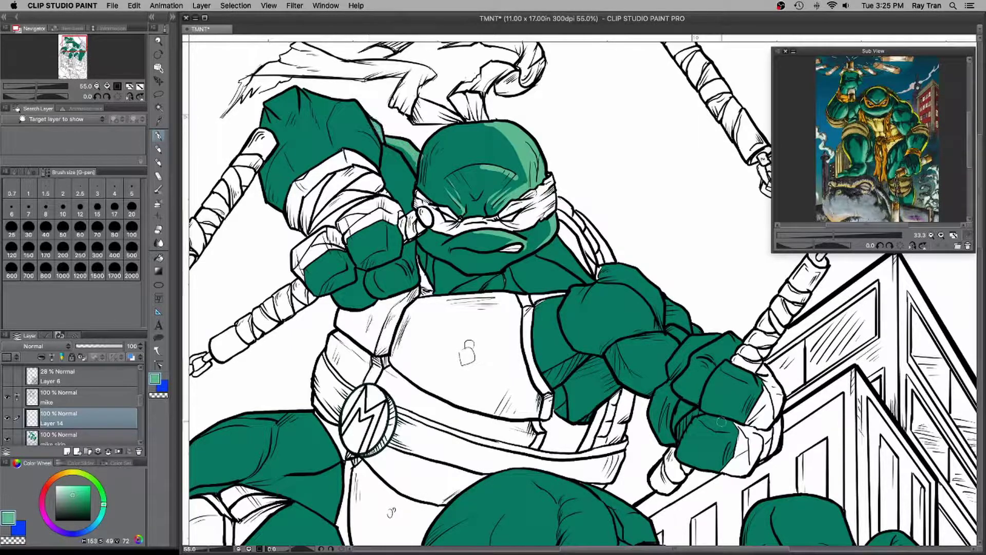
pyautogui.moveTo(303, 89)
pyautogui.mouseDown()
pyautogui.moveTo(363, 115)
pyautogui.moveTo(379, 153)
pyautogui.moveTo(327, 114)
pyautogui.moveTo(351, 123)
pyautogui.moveTo(339, 101)
pyautogui.moveTo(326, 122)
pyautogui.moveTo(344, 119)
pyautogui.moveTo(367, 151)
pyautogui.mouseUp()
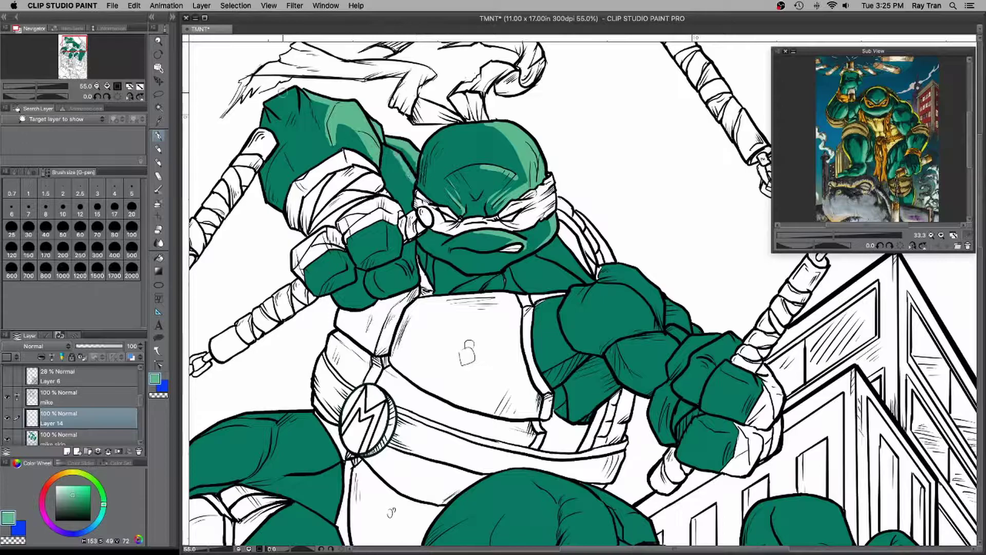
pyautogui.moveTo(297, 89)
pyautogui.mouseDown()
pyautogui.moveTo(296, 139)
pyautogui.moveTo(313, 123)
pyautogui.mouseUp()
pyautogui.moveTo(312, 111); pyautogui.dragTo(320, 127)
# - Paint light green highlights along the edges of the raised fist's fingers
pyautogui.moveTo(410, 246); pyautogui.dragTo(408, 285)
pyautogui.moveTo(382, 295); pyautogui.dragTo(400, 289)
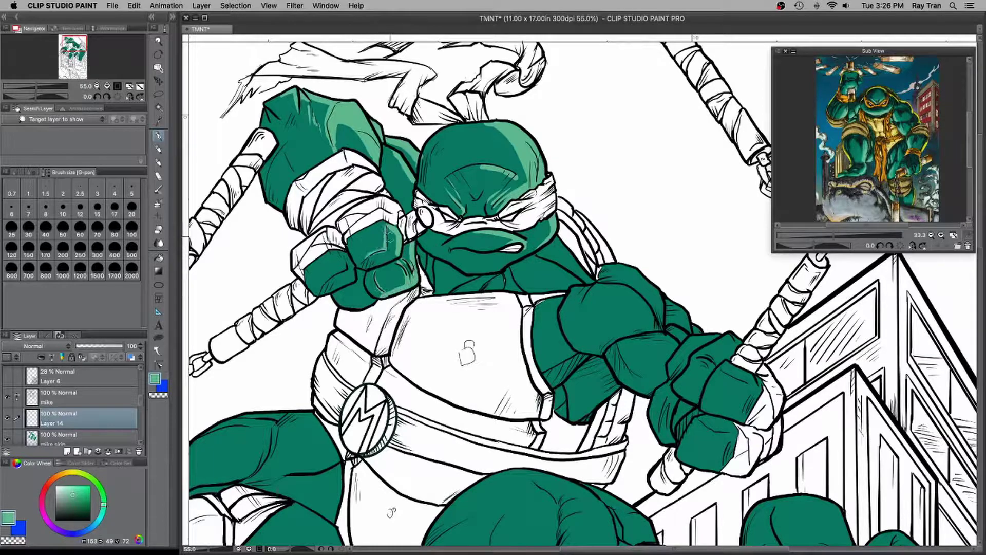
pyautogui.moveTo(350, 255); pyautogui.dragTo(348, 272)
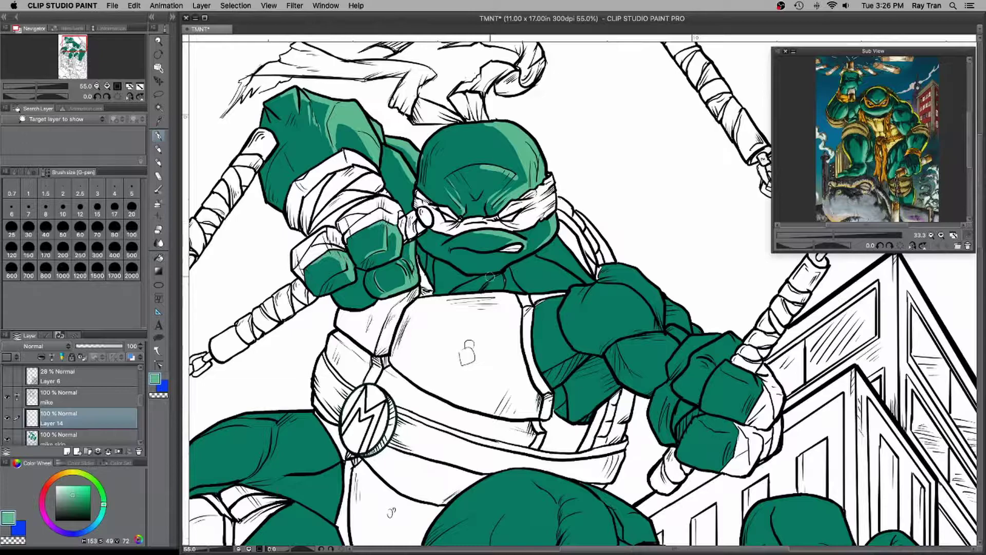
# - Undo the last stroke, then highlight the neck muscle beside the shoulder and extend the brow highlight in light green
pyautogui.press('super+z')
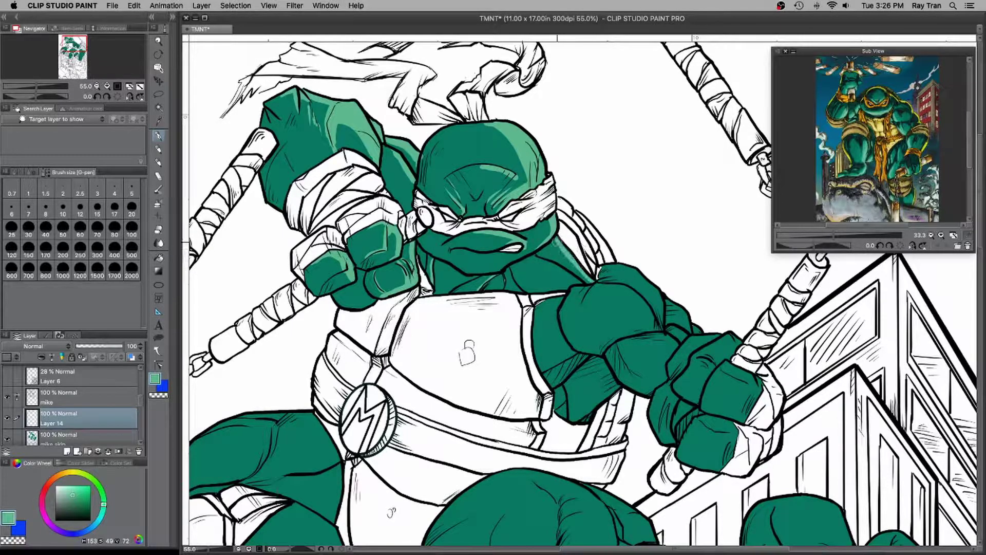
pyautogui.moveTo(572, 280); pyautogui.dragTo(511, 266)
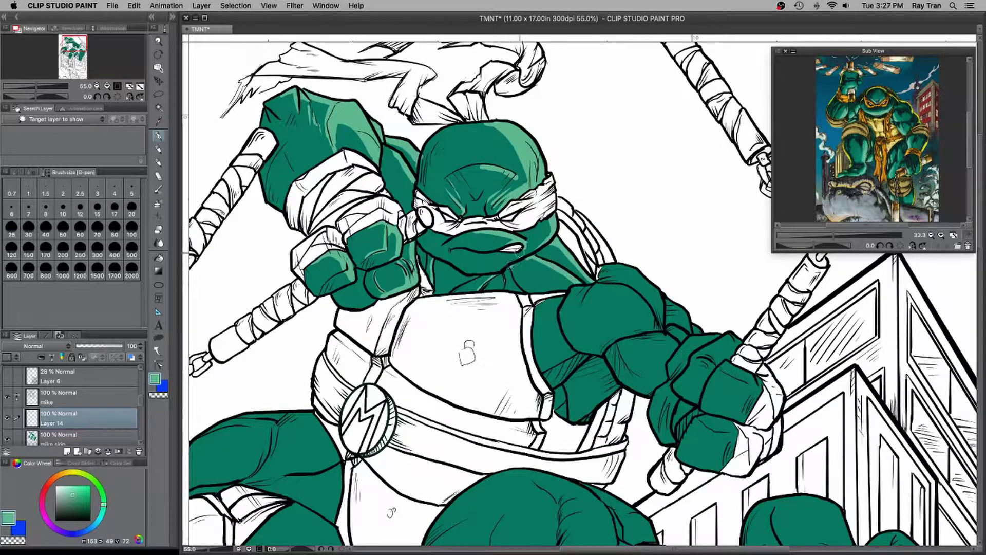
pyautogui.moveTo(511, 187); pyautogui.dragTo(496, 170)
# - Add thin light green accent strokes across the raised arm down to the edge of its wraps
pyautogui.moveTo(408, 204); pyautogui.dragTo(401, 183)
pyautogui.moveTo(332, 95); pyautogui.dragTo(322, 112)
pyautogui.moveTo(300, 149); pyautogui.dragTo(282, 175)
pyautogui.moveTo(294, 106); pyautogui.dragTo(284, 133)
pyautogui.moveTo(304, 171); pyautogui.dragTo(336, 153)
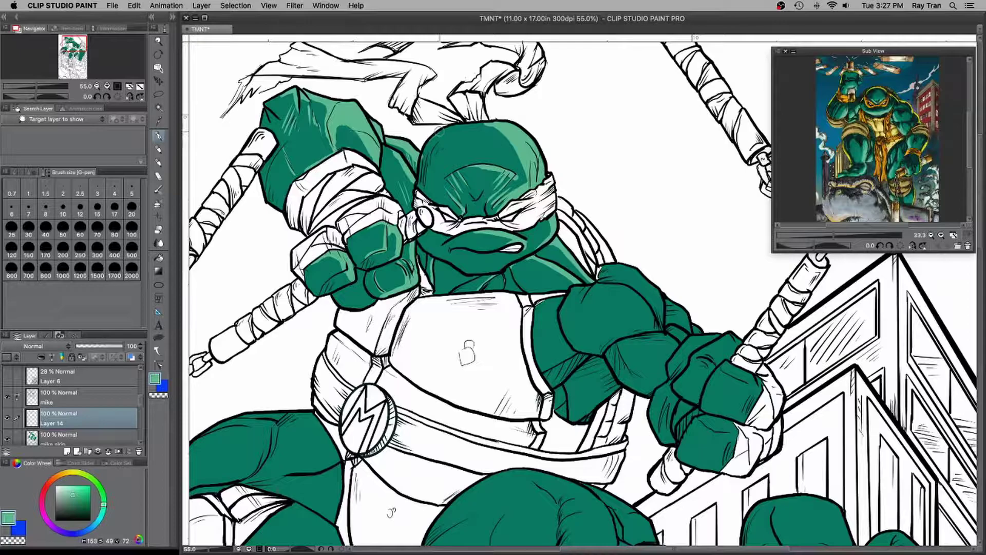
# - Refine the neck highlights with fine strokes, undo the last one, and add light green hatching to the raised fist's fingers
pyautogui.scroll(1, 503, 172)
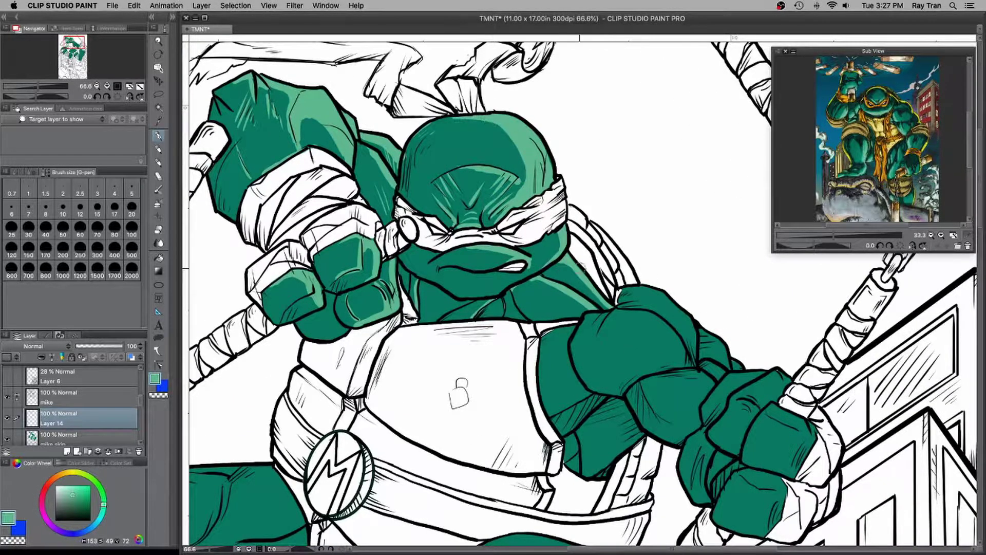
pyautogui.moveTo(560, 288); pyautogui.dragTo(521, 316)
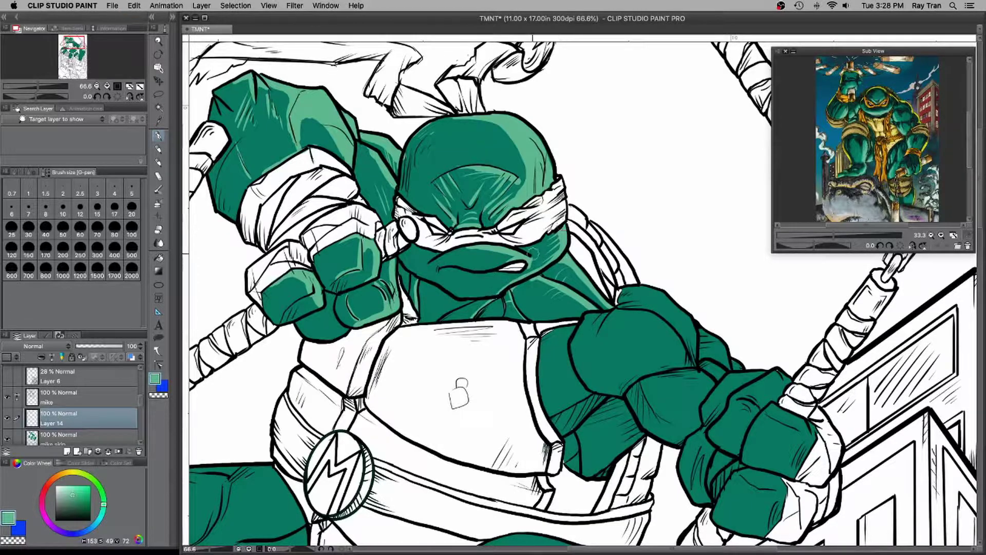
pyautogui.press('super+z')
pyautogui.moveTo(303, 280); pyautogui.dragTo(272, 293)
pyautogui.moveTo(372, 294); pyautogui.dragTo(353, 309)
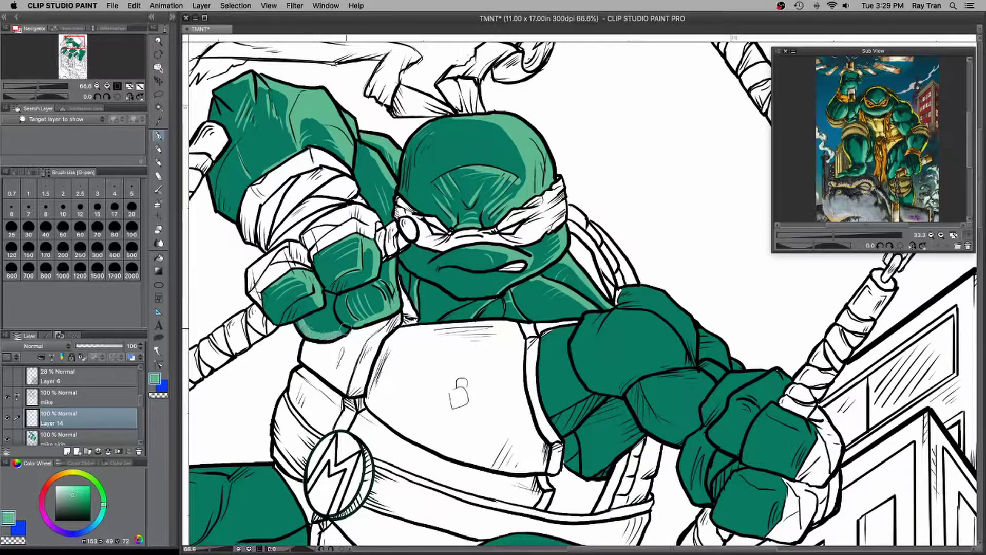
pyautogui.scroll(-3, 366, 279)
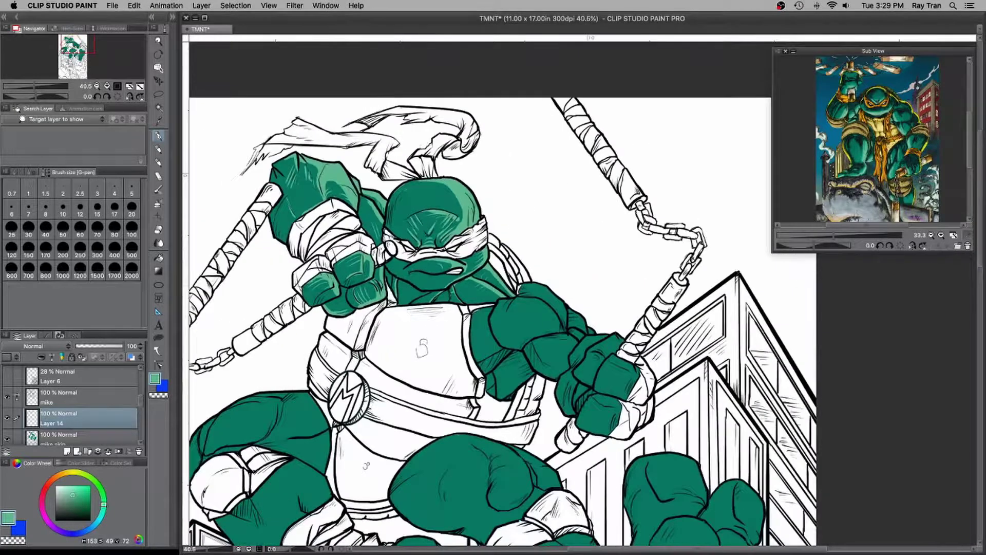
pyautogui.press('super+Tab')
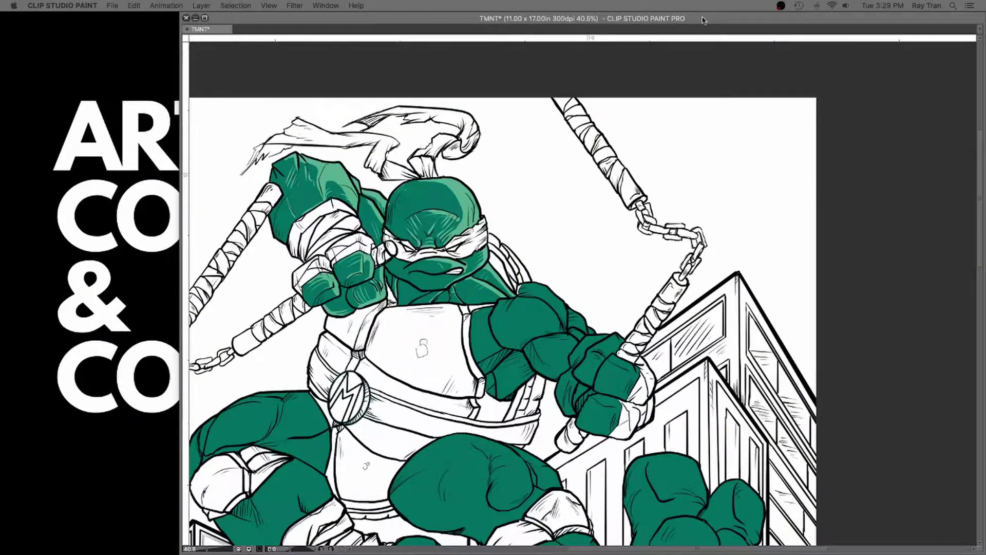
pyautogui.press('Tab')
# - Paint light green highlights over the top and front of the outstretched arm's shoulder
pyautogui.scroll(2, 532, 252)
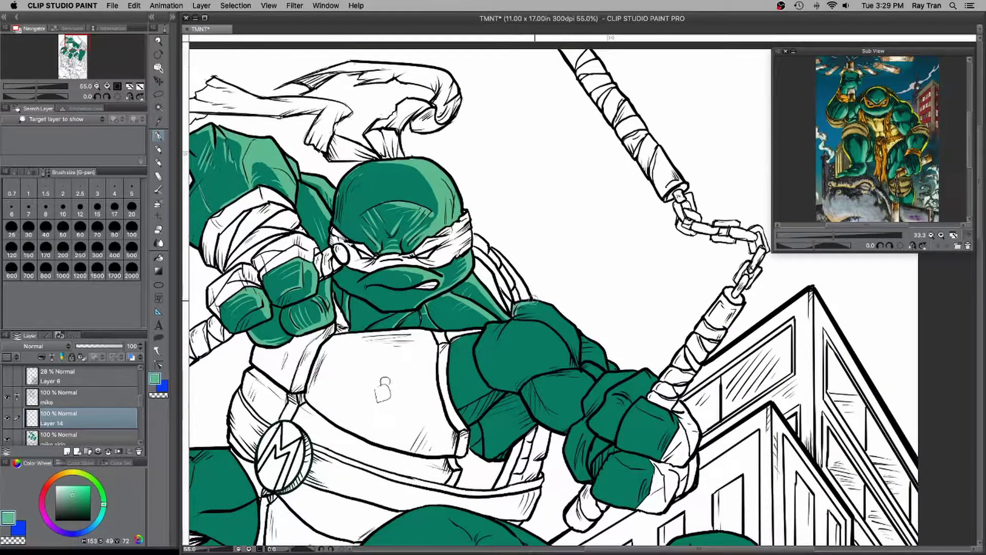
pyautogui.scroll(2, 519, 311)
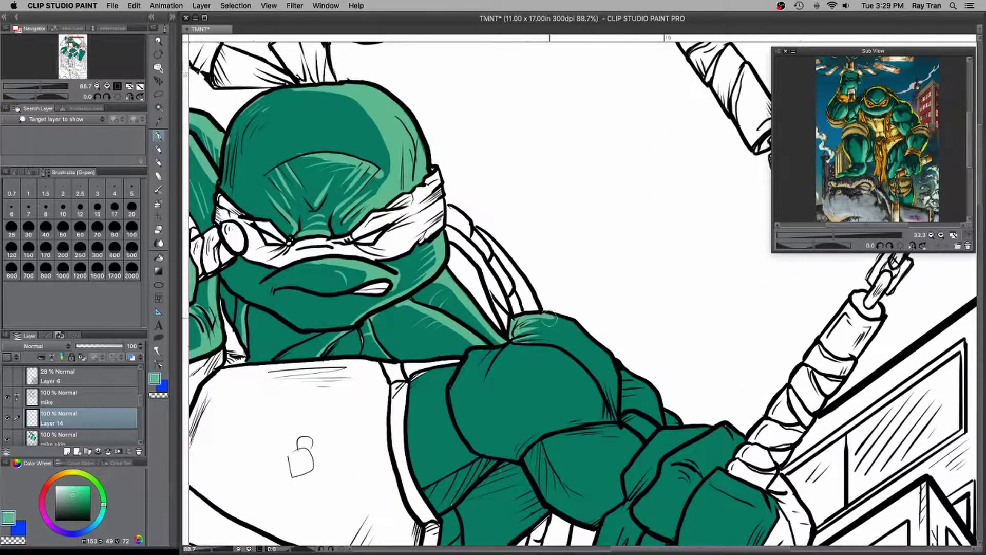
pyautogui.moveTo(596, 357); pyautogui.dragTo(609, 370)
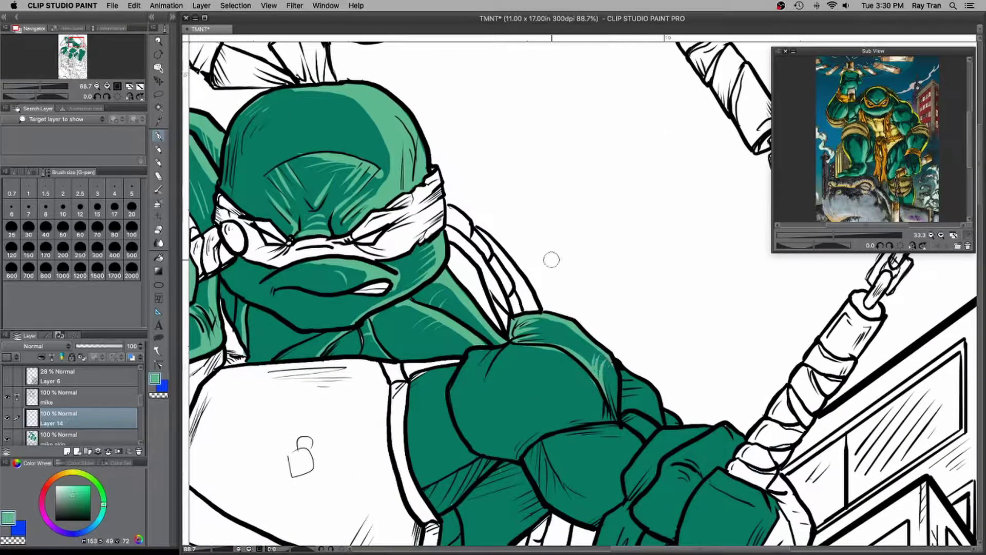
pyautogui.moveTo(500, 349)
pyautogui.mouseDown()
pyautogui.moveTo(470, 357)
pyautogui.moveTo(502, 367)
pyautogui.mouseUp()
pyautogui.moveTo(499, 353); pyautogui.dragTo(488, 383)
# - Extend the light green highlights down the outstretched arm, along the shoulder's edge, the upper arm and the forearm
pyautogui.moveTo(622, 408); pyautogui.dragTo(608, 423)
pyautogui.moveTo(621, 360); pyautogui.dragTo(609, 411)
pyautogui.moveTo(660, 382); pyautogui.dragTo(634, 421)
pyautogui.moveTo(636, 341); pyautogui.dragTo(622, 357)
pyautogui.moveTo(645, 384)
pyautogui.mouseDown()
pyautogui.moveTo(619, 399)
pyautogui.moveTo(657, 429)
pyautogui.moveTo(661, 297)
pyautogui.mouseUp()
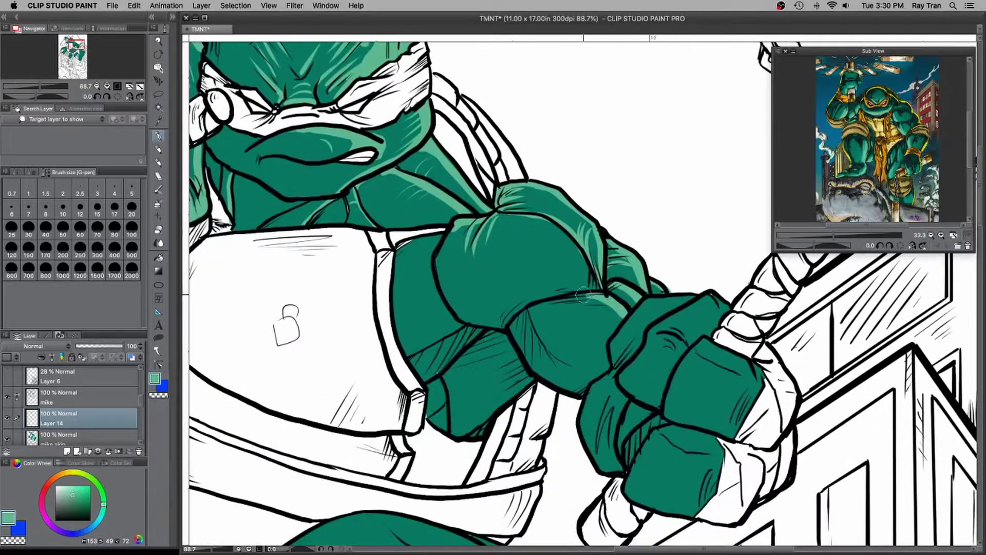
pyautogui.moveTo(581, 296); pyautogui.dragTo(619, 329)
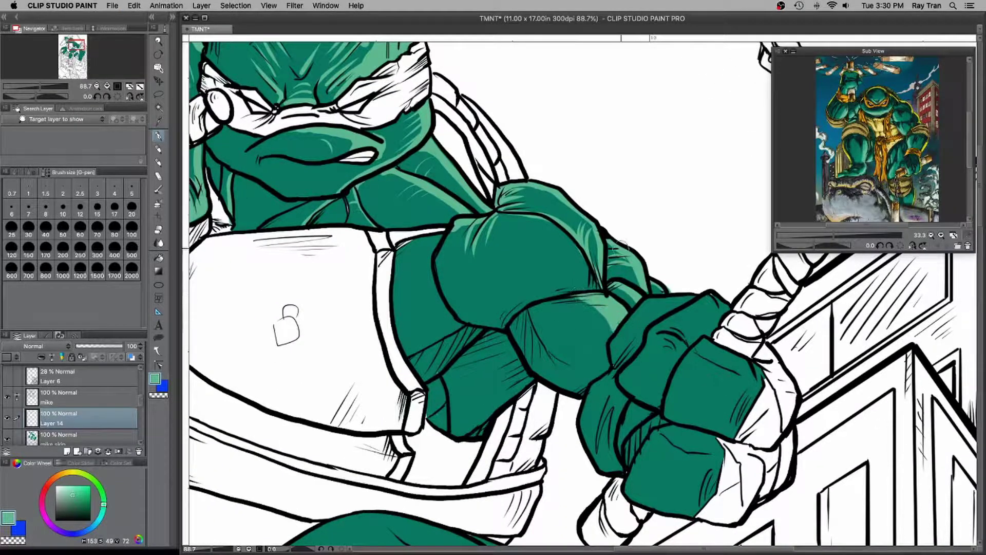
pyautogui.moveTo(524, 307); pyautogui.dragTo(478, 277)
# - Paint light green planes and curved accent strokes on the outstretched fist's fingers, knuckles and thumb, plus the adjoining arm
pyautogui.moveTo(696, 302)
pyautogui.mouseDown()
pyautogui.moveTo(642, 310)
pyautogui.moveTo(616, 338)
pyautogui.moveTo(616, 365)
pyautogui.moveTo(588, 391)
pyautogui.mouseUp()
pyautogui.moveTo(667, 322)
pyautogui.mouseDown()
pyautogui.moveTo(705, 298)
pyautogui.moveTo(710, 307)
pyautogui.moveTo(660, 323)
pyautogui.moveTo(686, 343)
pyautogui.moveTo(664, 325)
pyautogui.moveTo(726, 300)
pyautogui.moveTo(708, 349)
pyautogui.moveTo(698, 345)
pyautogui.moveTo(760, 375)
pyautogui.mouseUp()
pyautogui.moveTo(700, 351)
pyautogui.mouseDown()
pyautogui.moveTo(762, 382)
pyautogui.moveTo(735, 420)
pyautogui.mouseUp()
pyautogui.moveTo(754, 387); pyautogui.dragTo(730, 425)
pyautogui.moveTo(682, 361)
pyautogui.mouseDown()
pyautogui.moveTo(686, 380)
pyautogui.moveTo(668, 395)
pyautogui.moveTo(704, 380)
pyautogui.moveTo(690, 438)
pyautogui.moveTo(717, 454)
pyautogui.moveTo(654, 477)
pyautogui.moveTo(715, 474)
pyautogui.mouseUp()
pyautogui.moveTo(659, 341); pyautogui.dragTo(682, 355)
pyautogui.moveTo(719, 305); pyautogui.dragTo(704, 326)
pyautogui.moveTo(632, 386)
pyautogui.mouseDown()
pyautogui.moveTo(613, 231)
pyautogui.moveTo(571, 244)
pyautogui.moveTo(567, 278)
pyautogui.mouseUp()
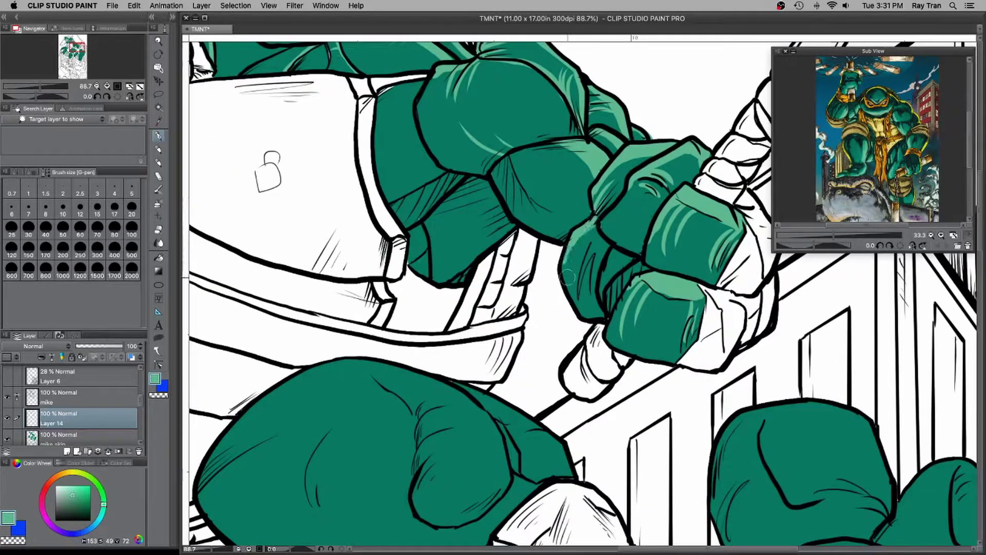
pyautogui.moveTo(625, 197)
pyautogui.mouseDown()
pyautogui.moveTo(614, 221)
pyautogui.moveTo(648, 202)
pyautogui.mouseUp()
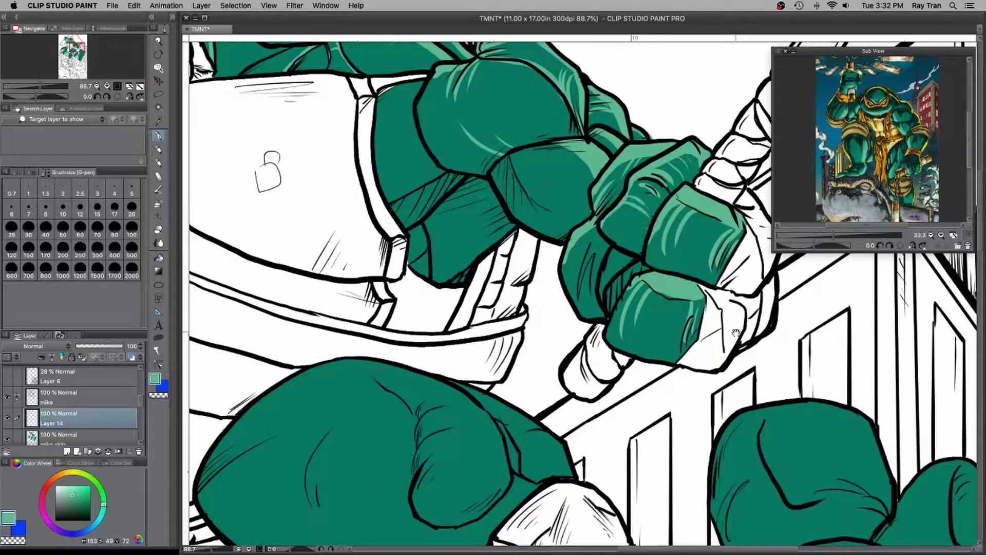
pyautogui.moveTo(384, 94)
pyautogui.mouseDown()
pyautogui.moveTo(420, 82)
pyautogui.moveTo(430, 234)
pyautogui.mouseUp()
pyautogui.scroll(-5, 382, 99)
pyautogui.scroll(5, 514, 257)
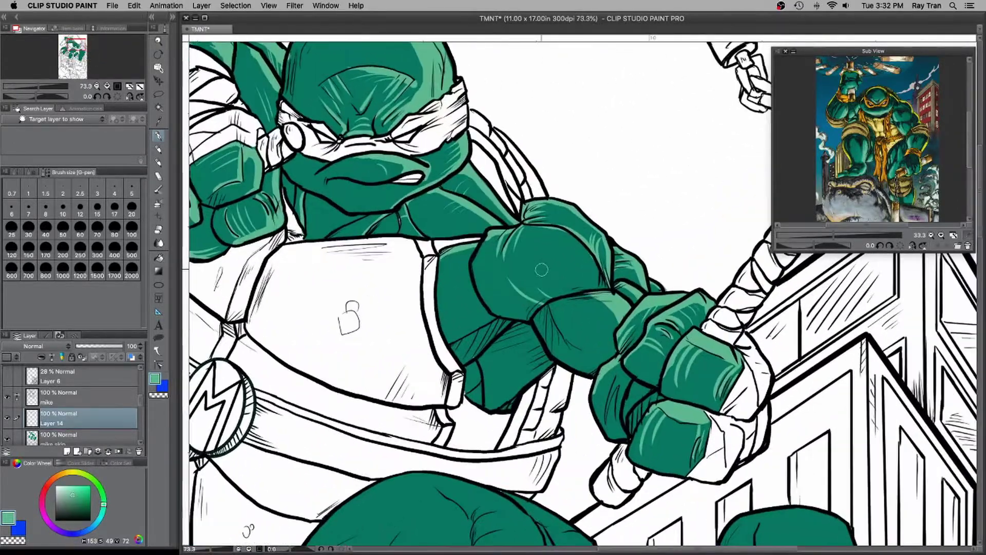
# - Rename the highlight layer "skin light" and set up a separate layer named "skin dark" above it
pyautogui.scroll(-2, 541, 269)
pyautogui.doubleClick(54, 423)
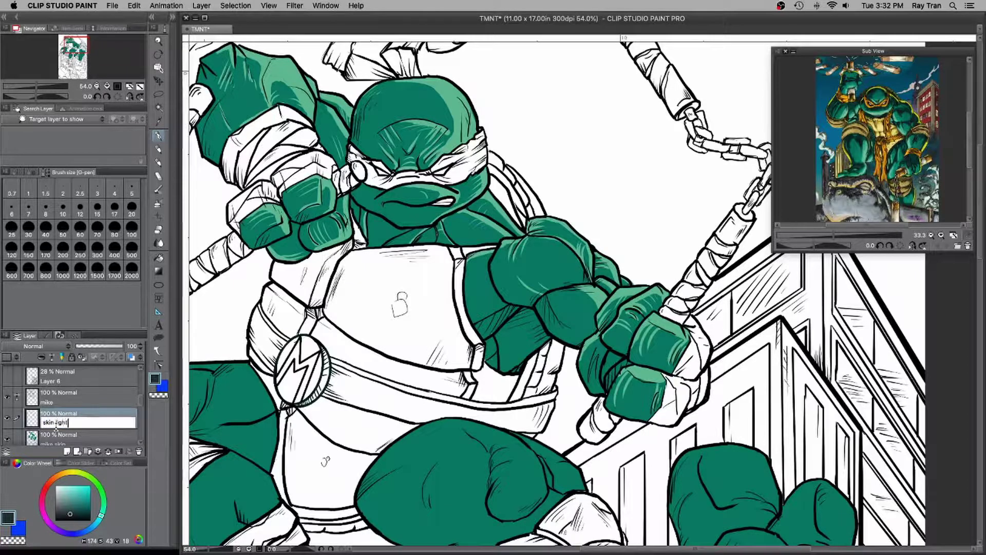
pyautogui.press('Escape')
pyautogui.doubleClick(61, 422)
pyautogui.press('Return')
# - Paint dark green shadows down the shaded side of the head, along the brow and beside the eyes
pyautogui.press('super+alt+0')
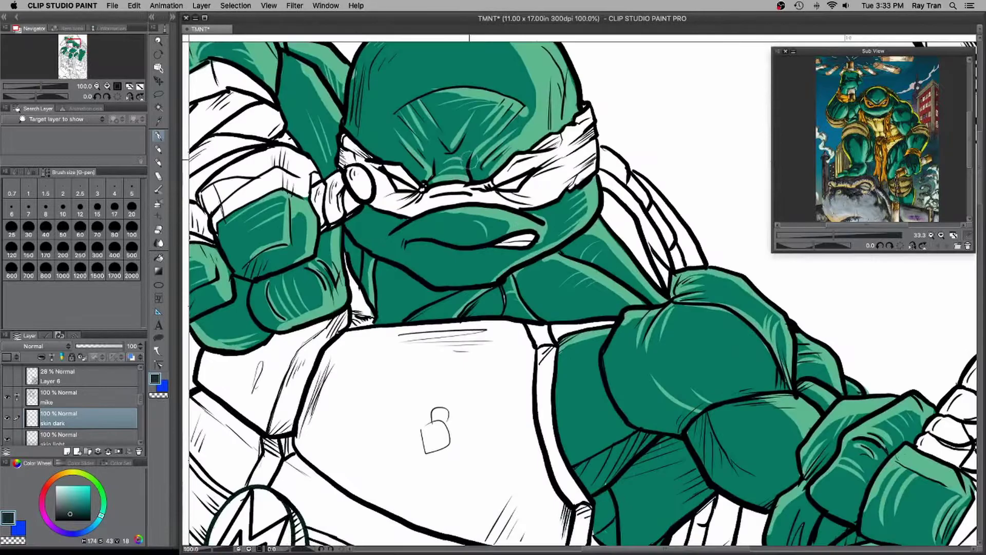
pyautogui.moveTo(353, 127)
pyautogui.mouseDown()
pyautogui.moveTo(395, 156)
pyautogui.moveTo(352, 85)
pyautogui.moveTo(382, 149)
pyautogui.mouseUp()
pyautogui.moveTo(353, 88); pyautogui.dragTo(367, 48)
pyautogui.scroll(3, 368, 47)
pyautogui.moveTo(403, 136)
pyautogui.mouseDown()
pyautogui.moveTo(470, 110)
pyautogui.moveTo(408, 135)
pyautogui.moveTo(424, 190)
pyautogui.mouseUp()
pyautogui.moveTo(507, 193); pyautogui.dragTo(519, 212)
pyautogui.moveTo(475, 178); pyautogui.dragTo(486, 157)
pyautogui.moveTo(469, 201)
pyautogui.mouseDown()
pyautogui.moveTo(489, 196)
pyautogui.moveTo(491, 208)
pyautogui.mouseUp()
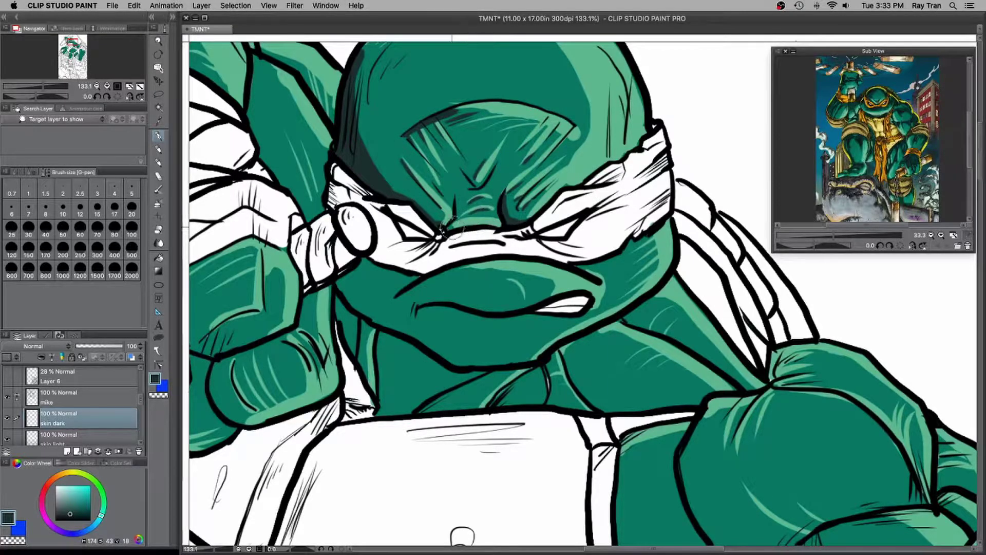
# - Shade the face below the mask in dark green, undoing the first jaw stroke and repainting it along the jawline
pyautogui.moveTo(583, 267); pyautogui.dragTo(637, 234)
pyautogui.moveTo(359, 259)
pyautogui.mouseDown()
pyautogui.moveTo(421, 282)
pyautogui.moveTo(339, 288)
pyautogui.moveTo(366, 270)
pyautogui.moveTo(390, 309)
pyautogui.moveTo(419, 292)
pyautogui.moveTo(457, 294)
pyautogui.moveTo(539, 347)
pyautogui.mouseUp()
pyautogui.press('super+z')
pyautogui.moveTo(383, 319)
pyautogui.mouseDown()
pyautogui.moveTo(473, 361)
pyautogui.moveTo(536, 359)
pyautogui.moveTo(462, 361)
pyautogui.moveTo(452, 357)
pyautogui.moveTo(544, 357)
pyautogui.mouseUp()
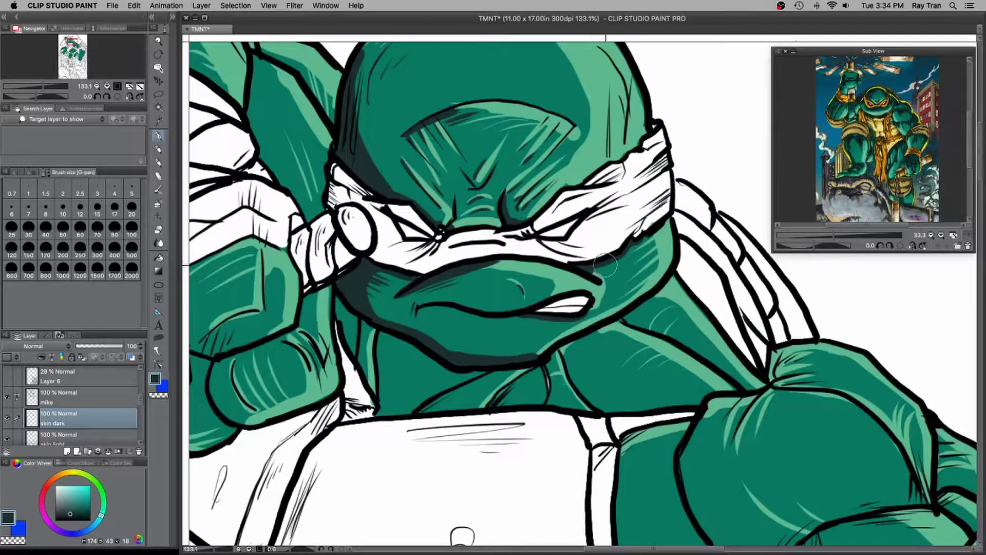
# - Lower the skin dark layer's opacity to about 55% and add shadows to the brow, neck and throat under the jaw
pyautogui.scroll(-2, 598, 262)
pyautogui.scroll(1, 595, 262)
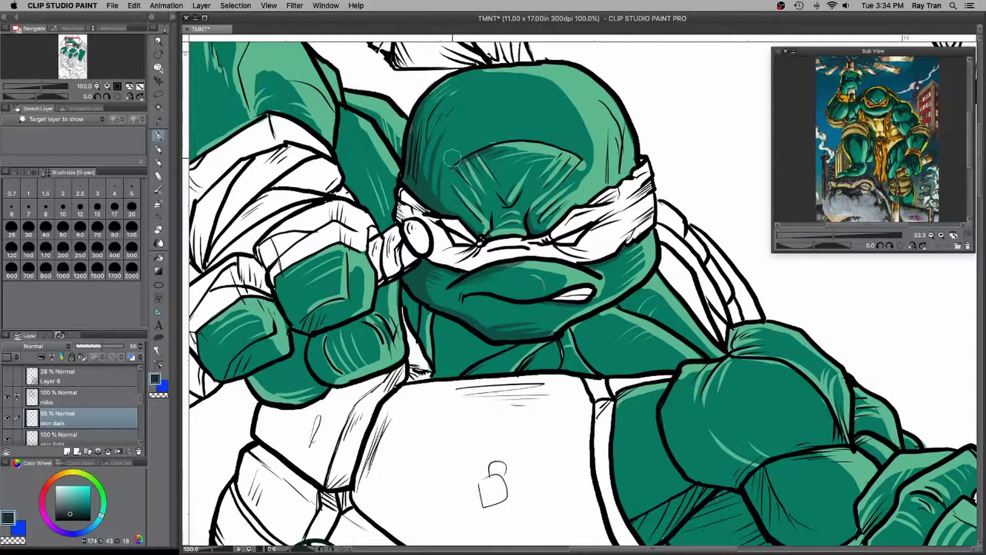
pyautogui.moveTo(549, 180); pyautogui.dragTo(569, 155)
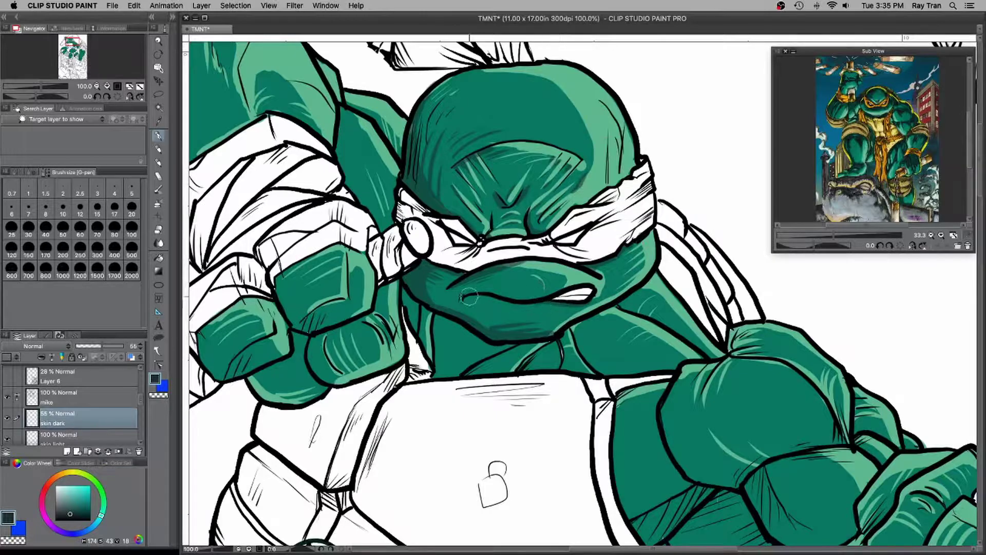
pyautogui.moveTo(648, 280)
pyautogui.mouseDown()
pyautogui.moveTo(592, 318)
pyautogui.moveTo(563, 366)
pyautogui.moveTo(680, 359)
pyautogui.mouseUp()
pyautogui.moveTo(579, 335)
pyautogui.mouseDown()
pyautogui.moveTo(599, 366)
pyautogui.moveTo(563, 363)
pyautogui.mouseUp()
pyautogui.moveTo(405, 290)
pyautogui.mouseDown()
pyautogui.moveTo(413, 317)
pyautogui.moveTo(421, 306)
pyautogui.moveTo(417, 337)
pyautogui.moveTo(440, 318)
pyautogui.moveTo(480, 343)
pyautogui.moveTo(531, 345)
pyautogui.moveTo(509, 350)
pyautogui.moveTo(437, 324)
pyautogui.moveTo(492, 349)
pyautogui.moveTo(439, 345)
pyautogui.moveTo(501, 343)
pyautogui.mouseUp()
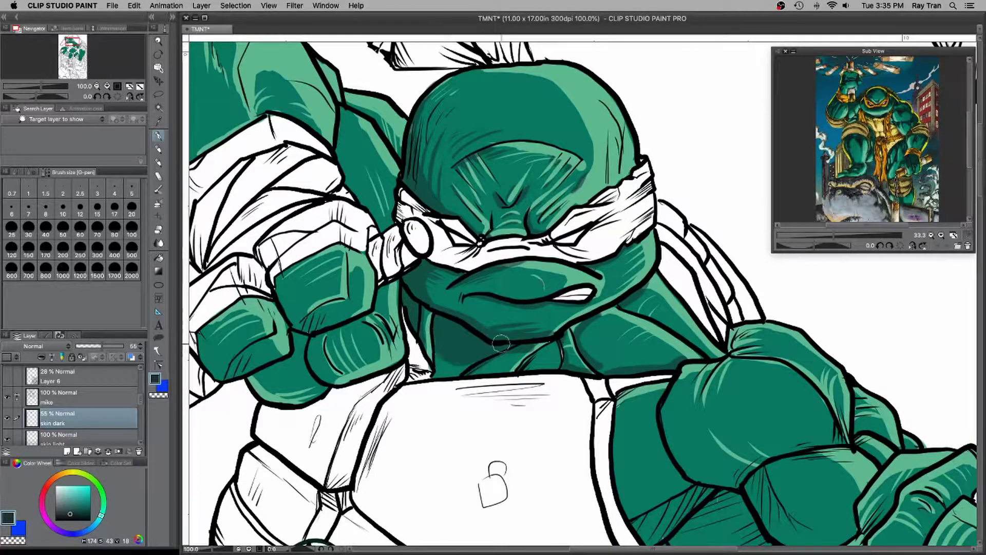
# - Shade the neck muscle beside the shoulder and continue the dark shadows over the outstretched arm's upper arm and forearm
pyautogui.moveTo(626, 306); pyautogui.dragTo(704, 358)
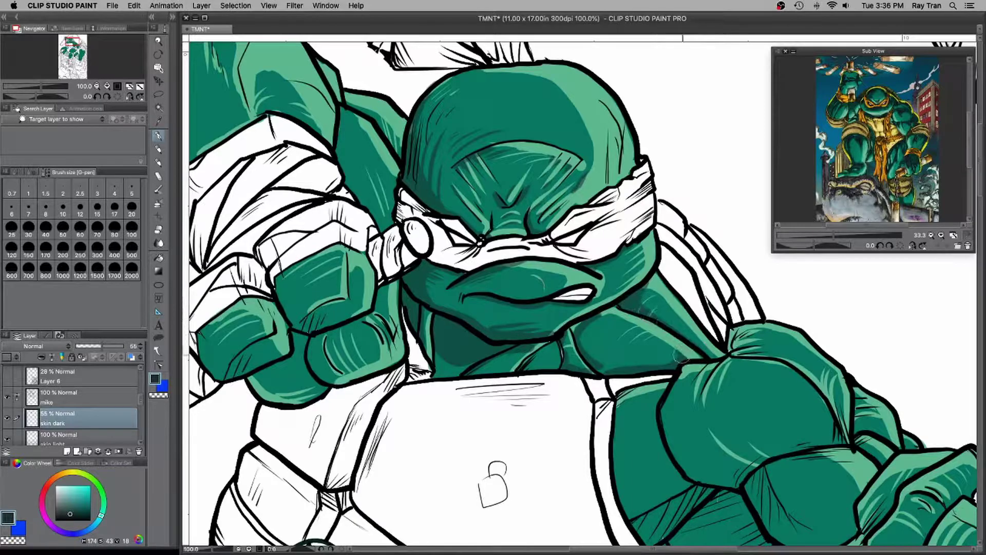
pyautogui.moveTo(658, 395)
pyautogui.mouseDown()
pyautogui.moveTo(668, 467)
pyautogui.moveTo(713, 487)
pyautogui.moveTo(690, 448)
pyautogui.moveTo(667, 461)
pyautogui.moveTo(692, 330)
pyautogui.moveTo(724, 338)
pyautogui.moveTo(747, 374)
pyautogui.moveTo(714, 337)
pyautogui.moveTo(704, 350)
pyautogui.moveTo(739, 377)
pyautogui.moveTo(706, 336)
pyautogui.moveTo(705, 397)
pyautogui.moveTo(712, 377)
pyautogui.moveTo(693, 335)
pyautogui.moveTo(648, 353)
pyautogui.moveTo(693, 340)
pyautogui.moveTo(653, 372)
pyautogui.moveTo(650, 360)
pyautogui.moveTo(677, 323)
pyautogui.moveTo(663, 252)
pyautogui.moveTo(626, 268)
pyautogui.moveTo(649, 356)
pyautogui.moveTo(630, 329)
pyautogui.moveTo(664, 349)
pyautogui.moveTo(633, 336)
pyautogui.moveTo(660, 295)
pyautogui.moveTo(665, 316)
pyautogui.moveTo(683, 315)
pyautogui.moveTo(684, 357)
pyautogui.moveTo(692, 349)
pyautogui.moveTo(659, 378)
pyautogui.moveTo(655, 401)
pyautogui.moveTo(684, 419)
pyautogui.moveTo(712, 403)
pyautogui.mouseUp()
pyautogui.scroll(-2, 693, 488)
pyautogui.moveTo(675, 237)
pyautogui.mouseDown()
pyautogui.moveTo(686, 321)
pyautogui.moveTo(676, 238)
pyautogui.moveTo(685, 253)
pyautogui.moveTo(676, 286)
pyautogui.moveTo(715, 268)
pyautogui.moveTo(767, 368)
pyautogui.moveTo(796, 380)
pyautogui.moveTo(748, 308)
pyautogui.mouseUp()
pyautogui.moveTo(780, 361); pyautogui.dragTo(765, 318)
pyautogui.scroll(-3, 777, 289)
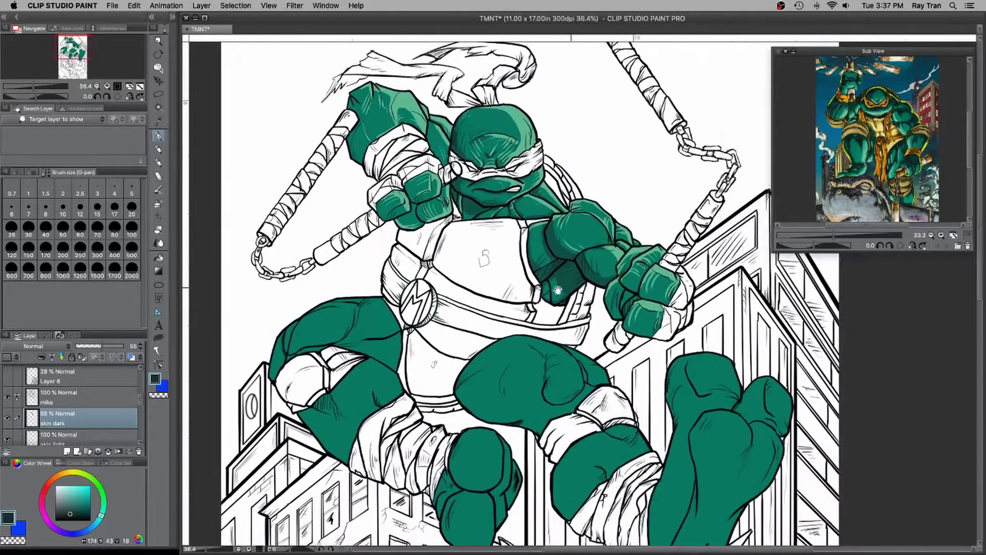
# - Add dark green shadow strokes to the outstretched fist's fingers and along the edge of the shoulder
pyautogui.scroll(2, 572, 294)
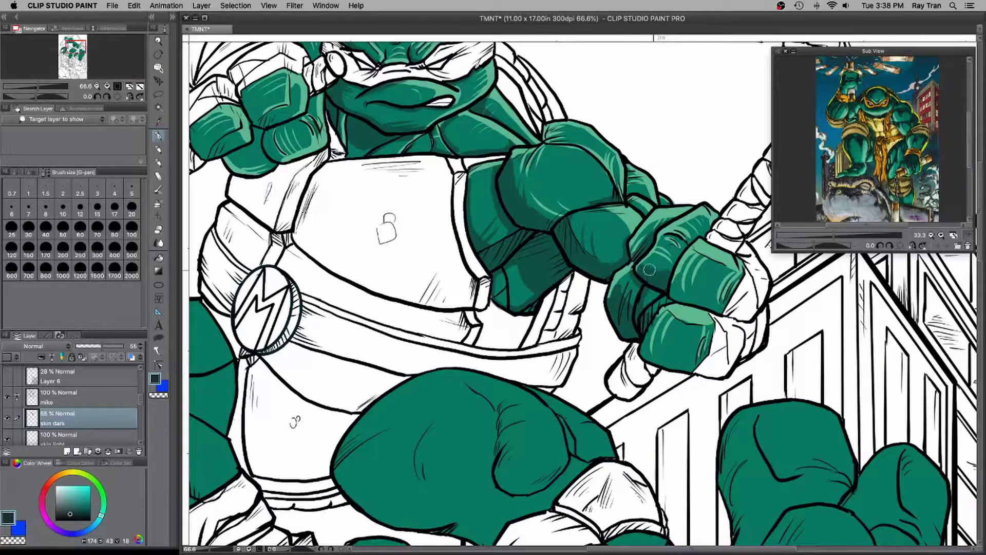
pyautogui.moveTo(645, 332)
pyautogui.mouseDown()
pyautogui.moveTo(652, 359)
pyautogui.moveTo(688, 367)
pyautogui.moveTo(643, 346)
pyautogui.moveTo(695, 364)
pyautogui.moveTo(671, 322)
pyautogui.moveTo(687, 361)
pyautogui.mouseUp()
pyautogui.moveTo(673, 286)
pyautogui.mouseDown()
pyautogui.moveTo(713, 305)
pyautogui.moveTo(674, 283)
pyautogui.moveTo(684, 295)
pyautogui.moveTo(715, 282)
pyautogui.mouseUp()
pyautogui.moveTo(683, 367)
pyautogui.mouseDown()
pyautogui.moveTo(668, 351)
pyautogui.moveTo(681, 359)
pyautogui.mouseUp()
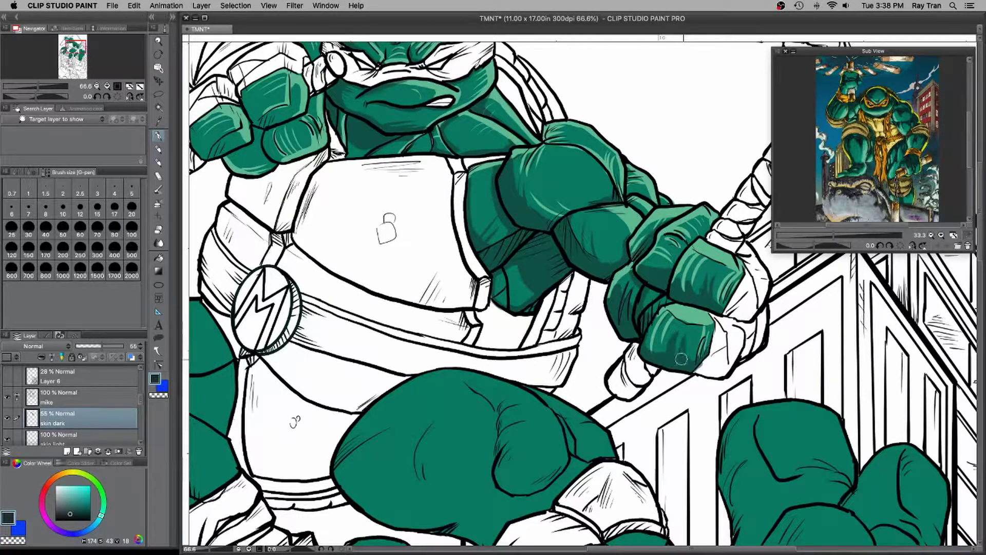
pyautogui.moveTo(591, 161); pyautogui.dragTo(610, 196)
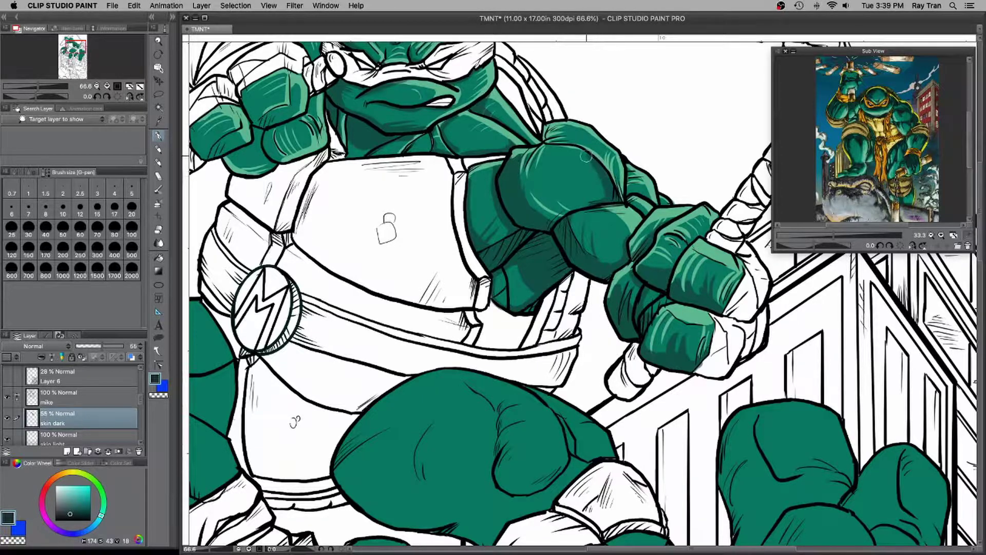
# - Add dark accent strokes to the neck and throat beneath the turtle's chin
pyautogui.scroll(1, 619, 188)
pyautogui.moveTo(446, 135); pyautogui.dragTo(462, 160)
pyautogui.moveTo(396, 150); pyautogui.dragTo(373, 161)
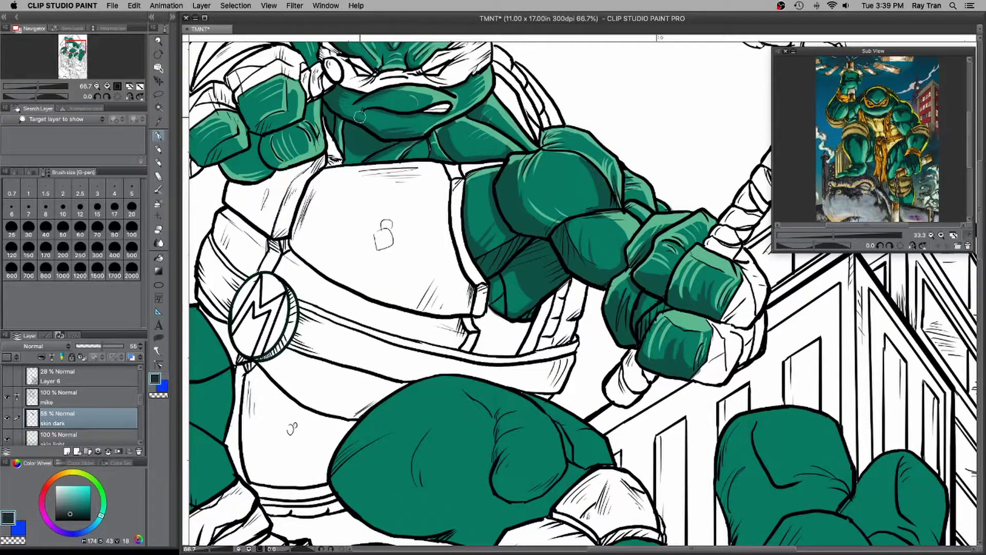
pyautogui.scroll(-5, 481, 268)
pyautogui.scroll(3, 489, 288)
pyautogui.scroll(3, 488, 296)
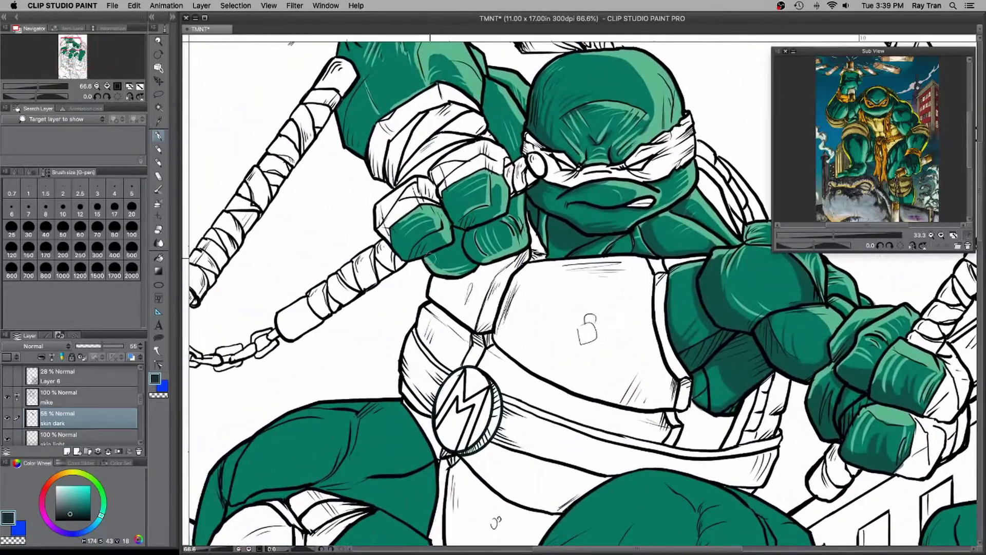
# - Shade the raised fist's fingers and the raised arm above its wraps in dark green
pyautogui.moveTo(461, 254)
pyautogui.mouseDown()
pyautogui.moveTo(425, 252)
pyautogui.moveTo(400, 229)
pyautogui.moveTo(423, 248)
pyautogui.mouseUp()
pyautogui.moveTo(411, 208)
pyautogui.mouseDown()
pyautogui.moveTo(462, 219)
pyautogui.moveTo(455, 193)
pyautogui.moveTo(478, 201)
pyautogui.mouseUp()
pyautogui.moveTo(487, 87)
pyautogui.mouseDown()
pyautogui.moveTo(486, 112)
pyautogui.moveTo(516, 154)
pyautogui.moveTo(491, 107)
pyautogui.moveTo(505, 143)
pyautogui.mouseUp()
pyautogui.moveTo(349, 113); pyautogui.dragTo(440, 263)
pyautogui.moveTo(437, 263)
pyautogui.mouseDown()
pyautogui.moveTo(442, 294)
pyautogui.moveTo(452, 231)
pyautogui.moveTo(437, 181)
pyautogui.moveTo(457, 270)
pyautogui.moveTo(501, 230)
pyautogui.mouseUp()
# - Deepen the shadow on the underside of the outstretched arm, try a darker shade, and undo the last stroke
pyautogui.moveTo(739, 378); pyautogui.dragTo(686, 378)
pyautogui.moveTo(774, 361)
pyautogui.mouseDown()
pyautogui.moveTo(703, 274)
pyautogui.moveTo(546, 223)
pyautogui.mouseUp()
pyautogui.scroll(-1, 565, 201)
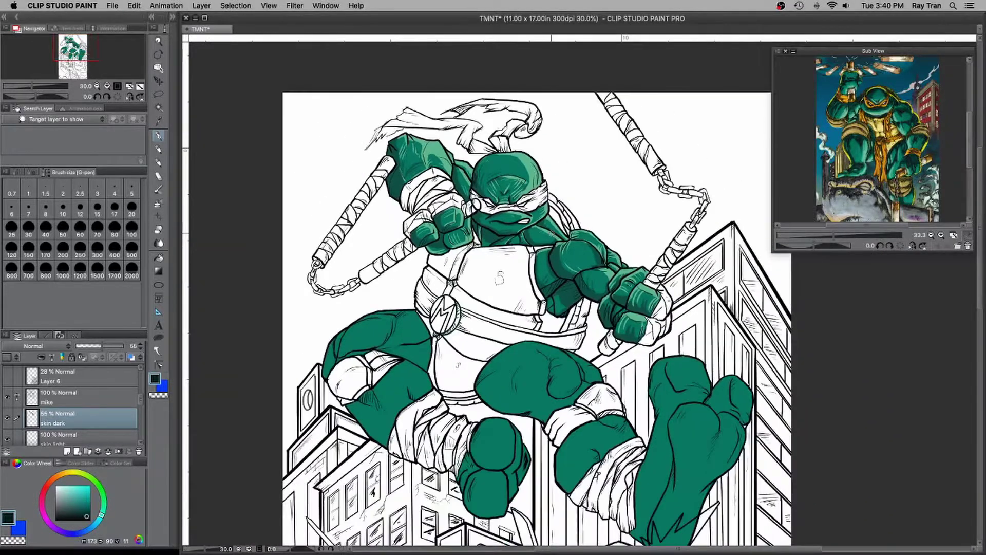
pyautogui.scroll(3, 526, 278)
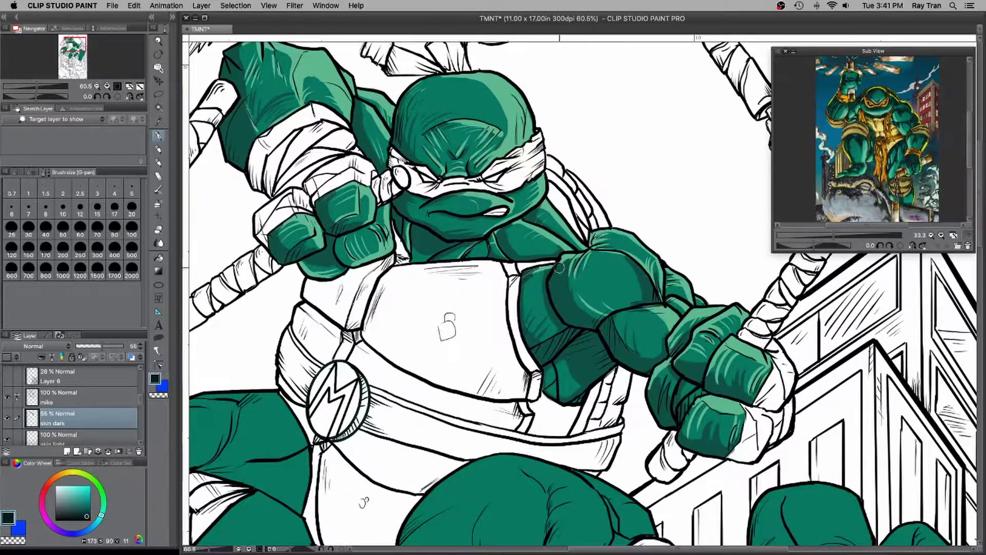
pyautogui.press('super+z')
# - Sample the dark green shadow colour again and hatch shadows over the outstretched arm's upper arm and shoulder
pyautogui.keyDown('alt'); pyautogui.click(574, 351); pyautogui.keyUp('alt')
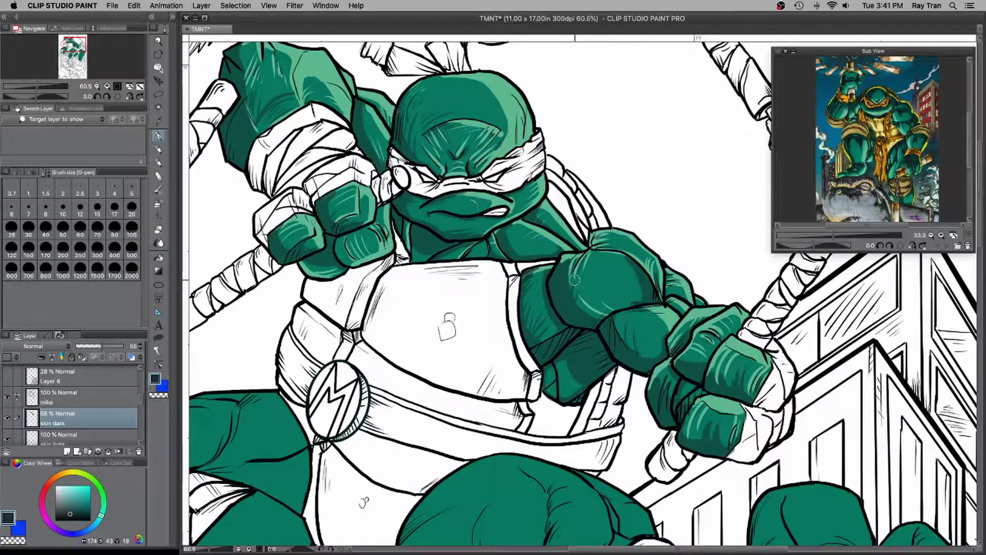
pyautogui.moveTo(534, 280); pyautogui.dragTo(538, 278)
pyautogui.moveTo(558, 327); pyautogui.dragTo(545, 333)
pyautogui.moveTo(642, 271); pyautogui.dragTo(609, 280)
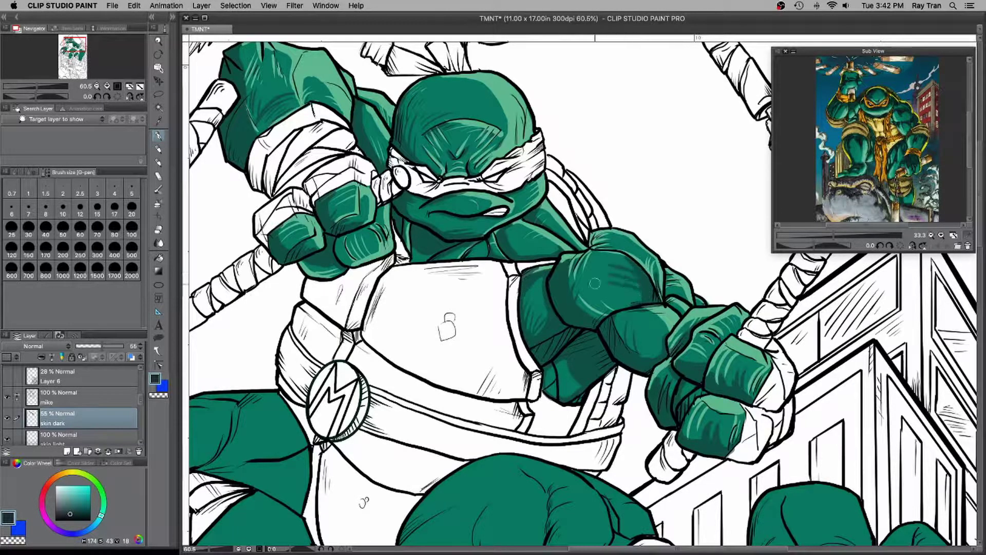
pyautogui.scroll(-2, 695, 358)
pyautogui.moveTo(696, 358); pyautogui.dragTo(546, 312)
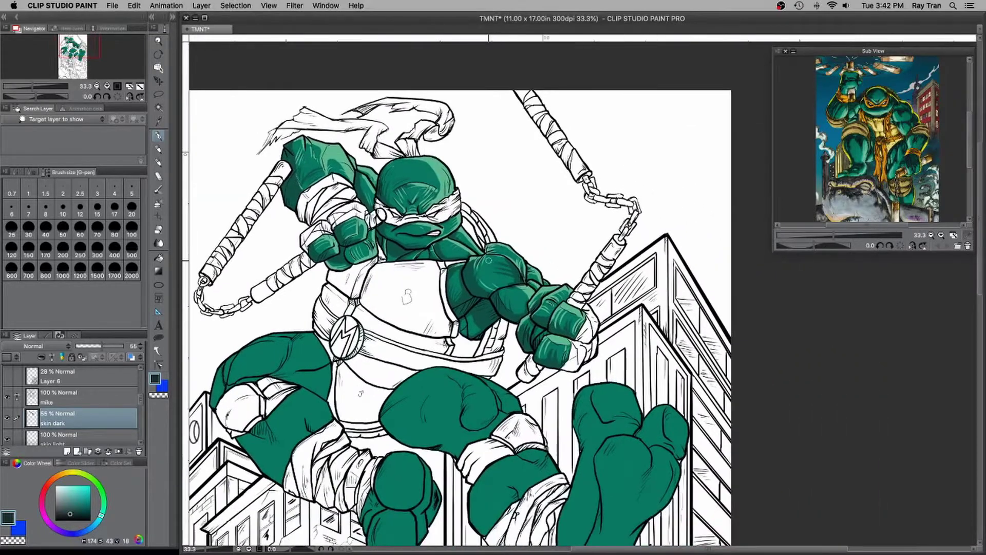
# - Select the skin light layer, enlarge the reference on the legs, choose a paler green, and add an accent to the raised arm
pyautogui.click(86, 436)
pyautogui.scroll(3, 855, 142)
pyautogui.keyDown('alt'); pyautogui.click(556, 329); pyautogui.keyUp('alt')
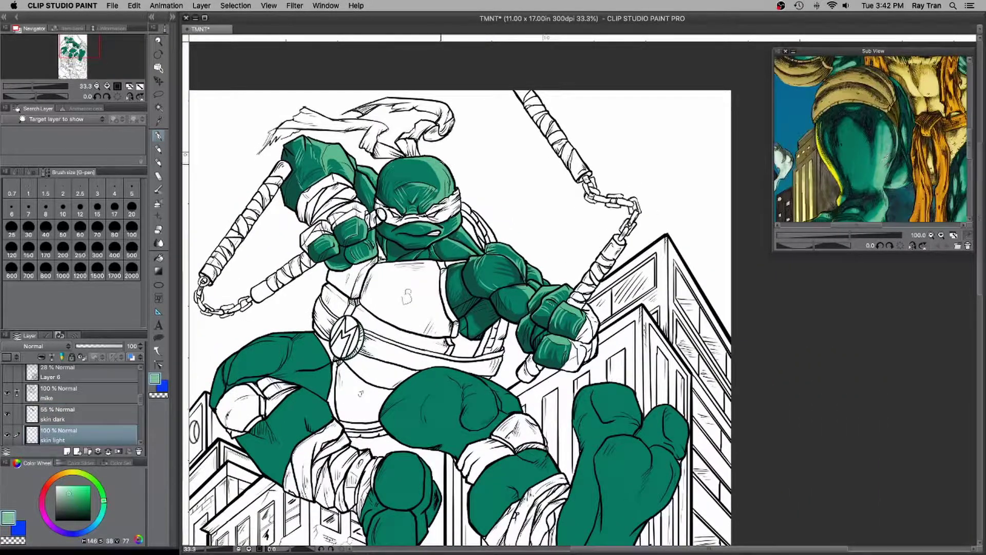
pyautogui.click(62, 491)
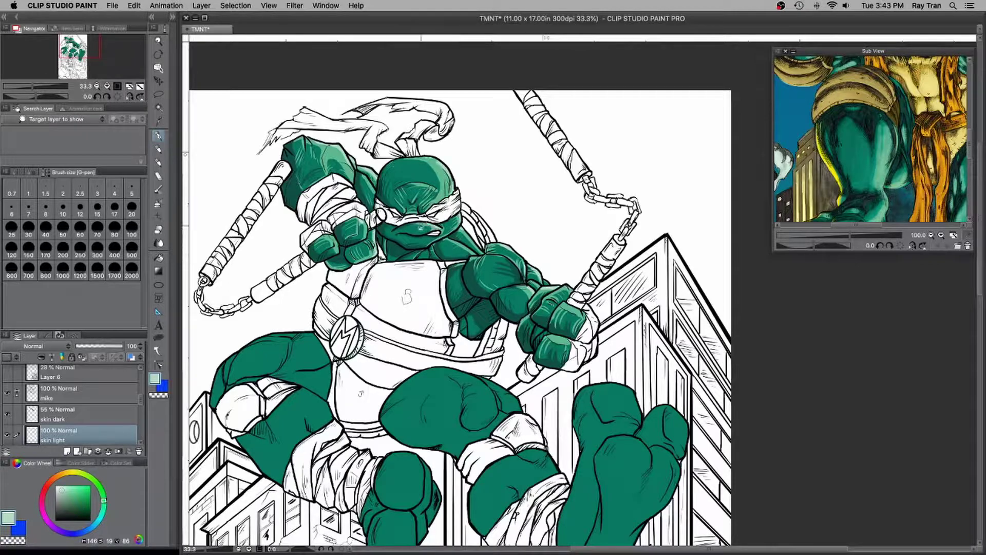
pyautogui.scroll(3, 421, 225)
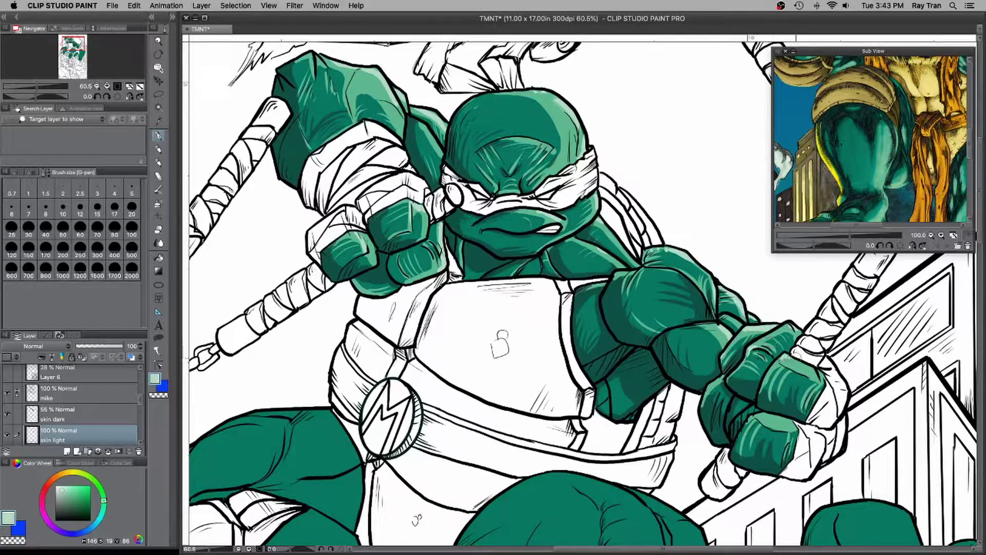
pyautogui.moveTo(358, 72); pyautogui.dragTo(351, 93)
pyautogui.scroll(-3, 441, 223)
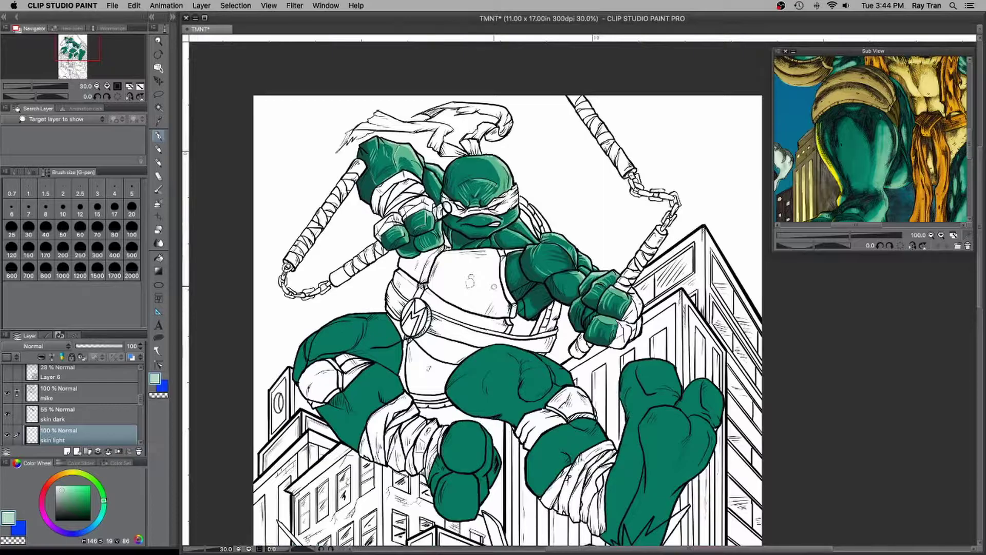
# - Return to the mid light green and paint highlights on the central leg's knee, outer thigh and shin above the wraps
pyautogui.scroll(-3, 467, 264)
pyautogui.scroll(4, 466, 264)
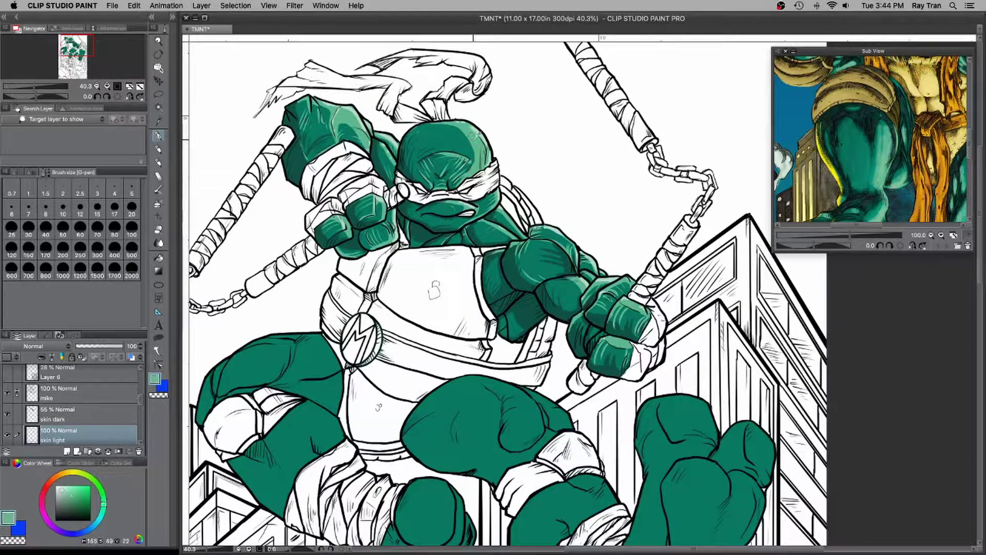
pyautogui.scroll(1, 433, 380)
pyautogui.moveTo(433, 381)
pyautogui.mouseDown()
pyautogui.moveTo(479, 247)
pyautogui.moveTo(570, 272)
pyautogui.moveTo(561, 265)
pyautogui.mouseUp()
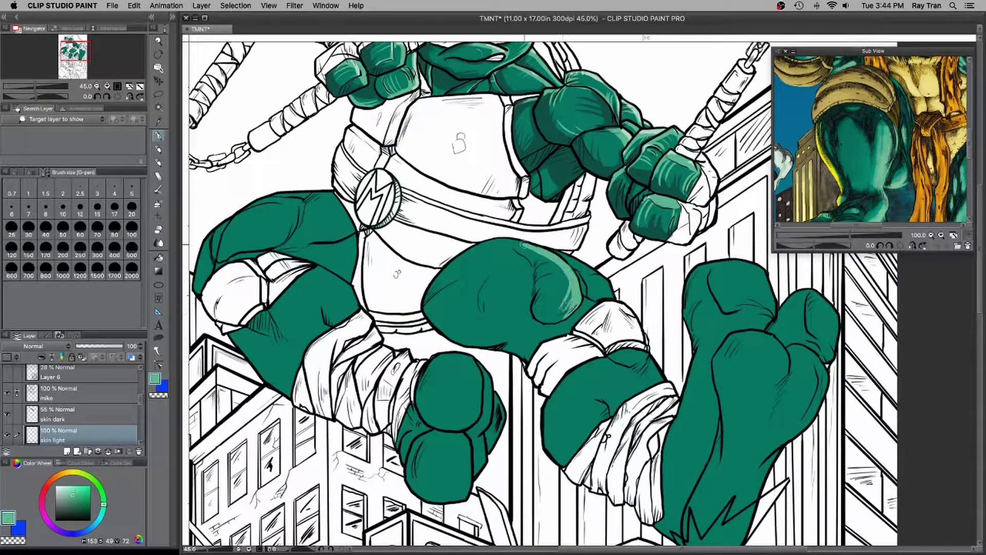
pyautogui.moveTo(490, 250); pyautogui.dragTo(518, 242)
pyautogui.moveTo(579, 261)
pyautogui.mouseDown()
pyautogui.moveTo(597, 287)
pyautogui.moveTo(572, 287)
pyautogui.moveTo(562, 313)
pyautogui.moveTo(587, 304)
pyautogui.moveTo(574, 322)
pyautogui.mouseUp()
pyautogui.moveTo(645, 355)
pyautogui.mouseDown()
pyautogui.moveTo(664, 381)
pyautogui.moveTo(648, 361)
pyautogui.mouseUp()
pyautogui.moveTo(598, 399); pyautogui.dragTo(608, 408)
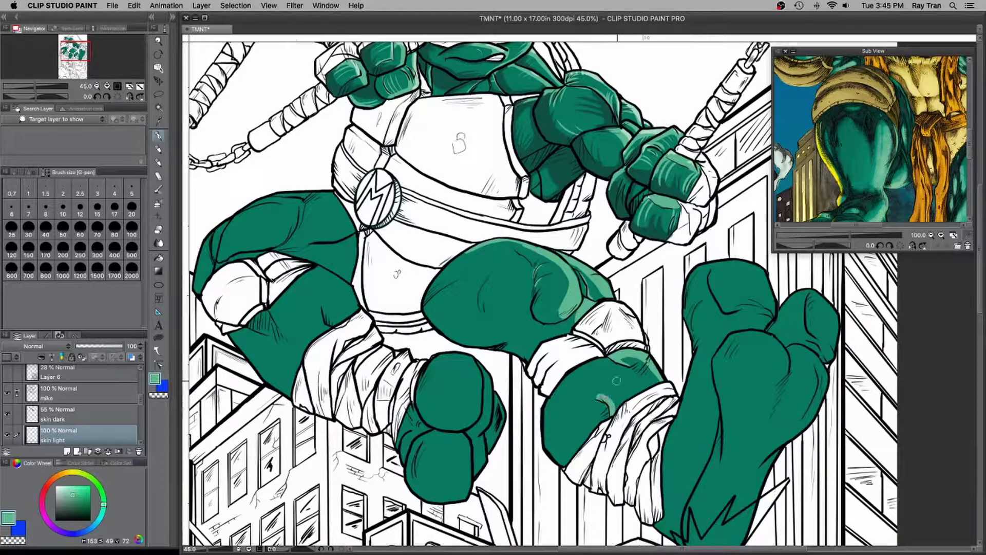
# - Highlight the upper edges of the raised foot's toes in light green
pyautogui.moveTo(688, 278)
pyautogui.mouseDown()
pyautogui.moveTo(713, 265)
pyautogui.moveTo(768, 292)
pyautogui.mouseUp()
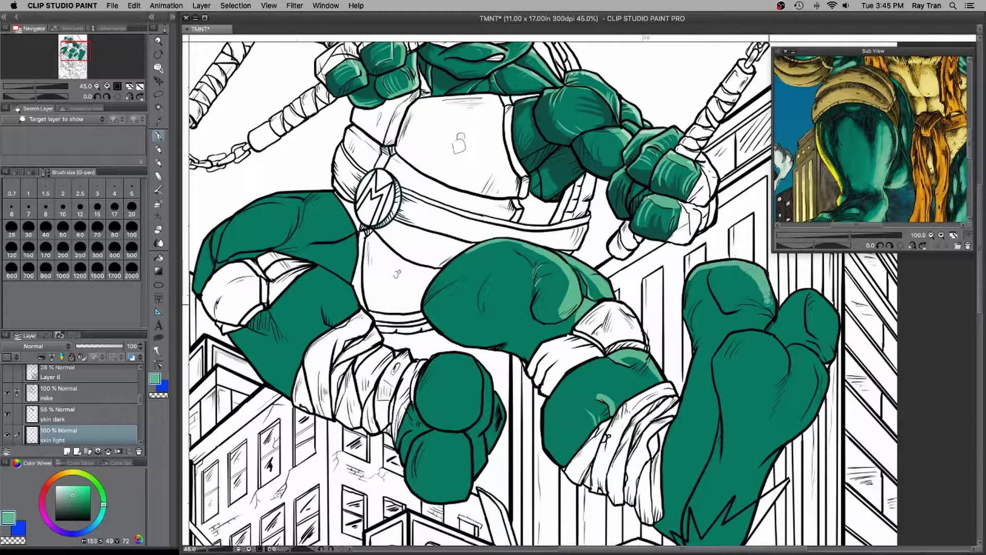
pyautogui.moveTo(700, 273); pyautogui.dragTo(686, 295)
pyautogui.moveTo(781, 311); pyautogui.dragTo(810, 291)
pyautogui.moveTo(806, 297)
pyautogui.mouseDown()
pyautogui.moveTo(807, 329)
pyautogui.moveTo(839, 319)
pyautogui.moveTo(837, 344)
pyautogui.mouseUp()
pyautogui.moveTo(784, 312)
pyautogui.mouseDown()
pyautogui.moveTo(804, 297)
pyautogui.moveTo(774, 319)
pyautogui.moveTo(771, 304)
pyautogui.moveTo(726, 300)
pyautogui.moveTo(689, 334)
pyautogui.mouseUp()
# - Highlight the raised foot's sole along its rounded edges, trim the excess with transparent colour, and add fine hatching
pyautogui.moveTo(701, 297)
pyautogui.mouseDown()
pyautogui.moveTo(687, 321)
pyautogui.moveTo(747, 332)
pyautogui.moveTo(788, 374)
pyautogui.mouseUp()
pyautogui.moveTo(790, 349); pyautogui.dragTo(824, 388)
pyautogui.moveTo(728, 343); pyautogui.dragTo(715, 368)
pyautogui.press('c')
pyautogui.moveTo(683, 331); pyautogui.dragTo(684, 314)
pyautogui.press('c')
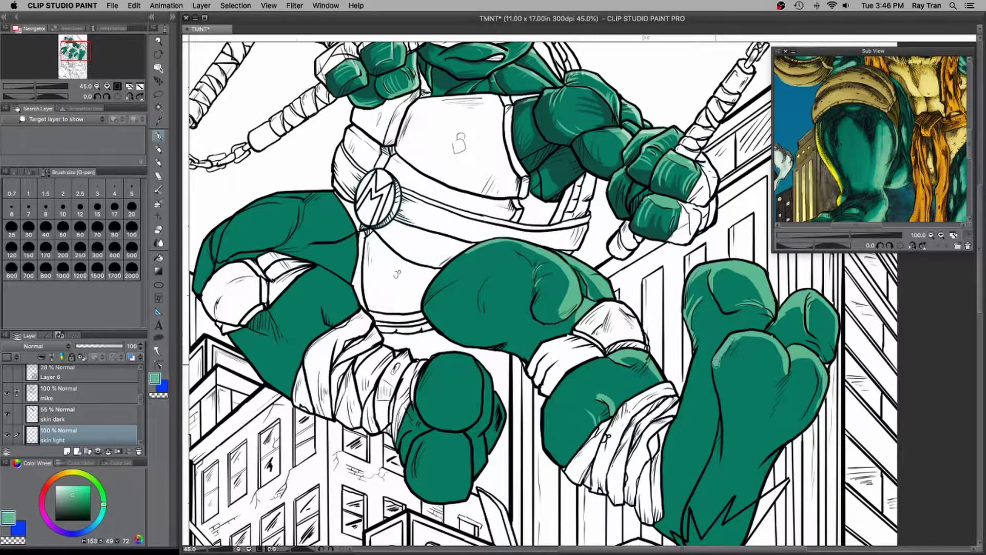
pyautogui.moveTo(786, 375); pyautogui.dragTo(771, 408)
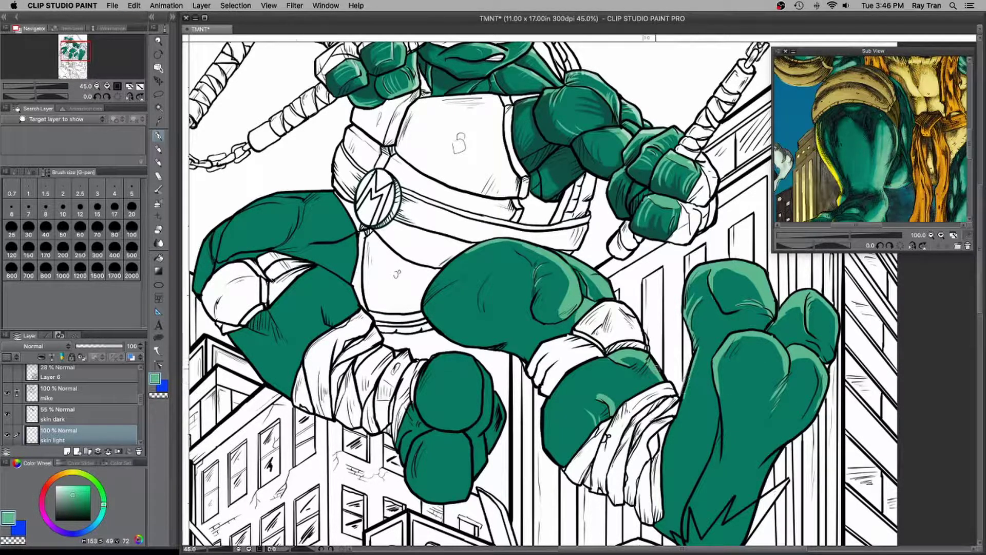
# - Paint light green highlights on the central leg's thigh, along its upper contour and beside the knee
pyautogui.moveTo(565, 304)
pyautogui.mouseDown()
pyautogui.moveTo(547, 261)
pyautogui.moveTo(480, 303)
pyautogui.mouseUp()
pyautogui.moveTo(480, 247); pyautogui.dragTo(534, 248)
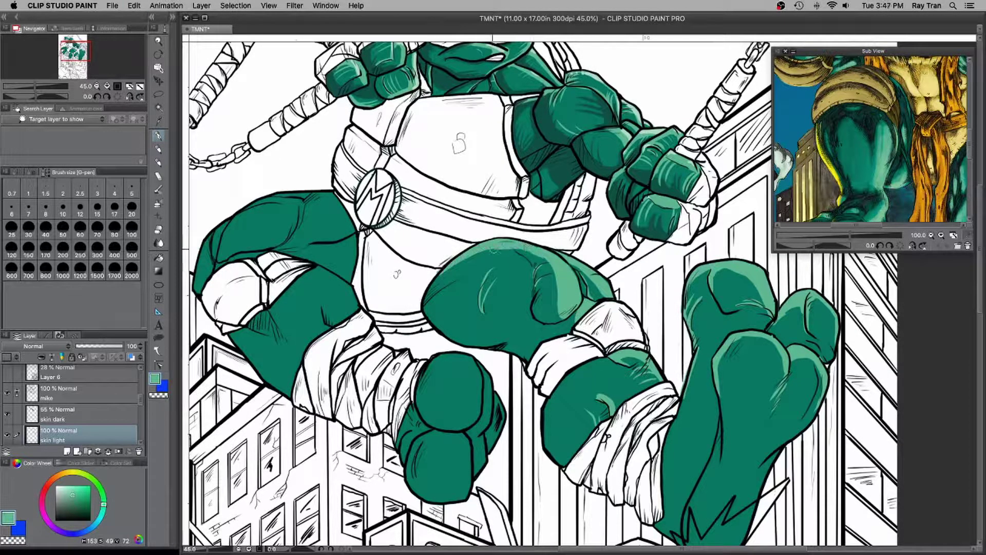
pyautogui.moveTo(578, 278); pyautogui.dragTo(593, 297)
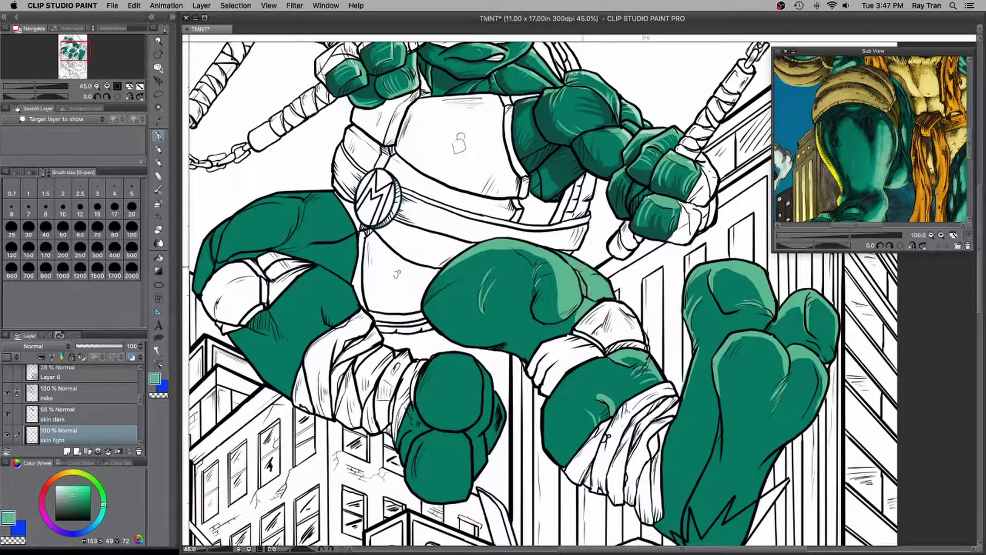
# - Highlight the bent leg's thigh along its muscle fold with tapered light green strokes, undoing the last stroke
pyautogui.moveTo(224, 257)
pyautogui.mouseDown()
pyautogui.moveTo(301, 211)
pyautogui.moveTo(295, 224)
pyautogui.moveTo(229, 257)
pyautogui.mouseUp()
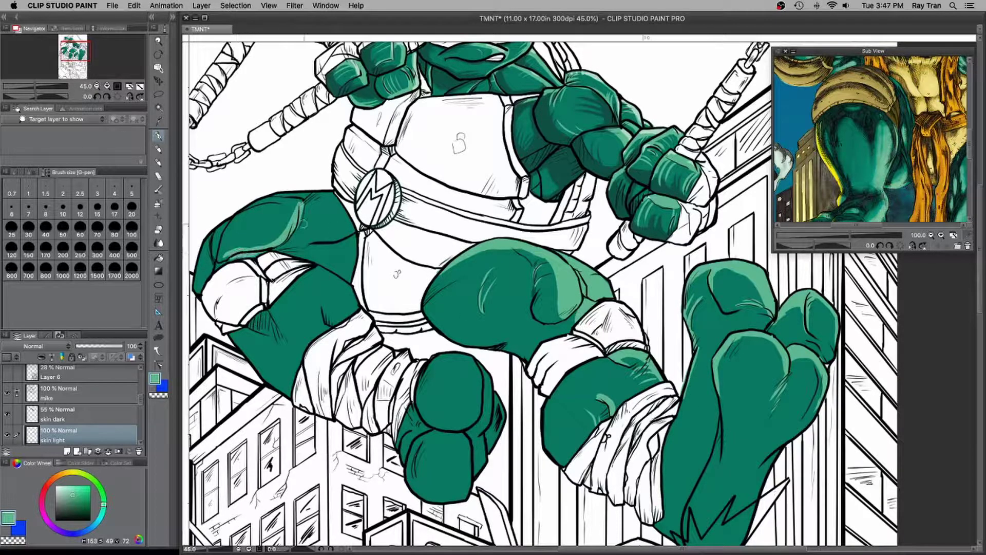
pyautogui.moveTo(311, 223); pyautogui.dragTo(295, 239)
pyautogui.moveTo(333, 193)
pyautogui.mouseDown()
pyautogui.moveTo(274, 197)
pyautogui.moveTo(291, 199)
pyautogui.moveTo(228, 223)
pyautogui.moveTo(329, 194)
pyautogui.moveTo(230, 225)
pyautogui.moveTo(237, 241)
pyautogui.mouseUp()
pyautogui.press('super+z')
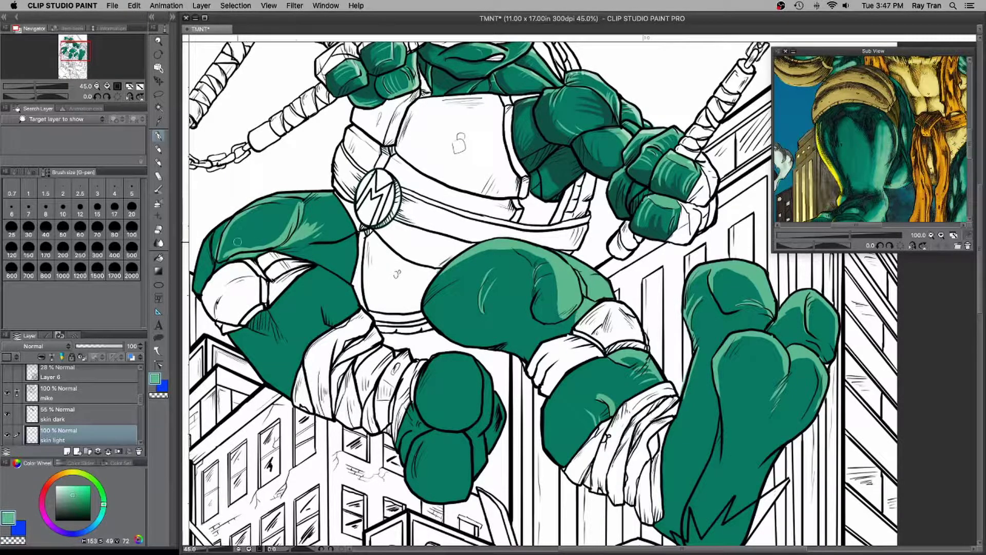
# - Highlight the bent leg's calf below the kneepad in light green and add hatching beside the pad
pyautogui.moveTo(314, 268); pyautogui.dragTo(355, 312)
pyautogui.moveTo(300, 278); pyautogui.dragTo(324, 274)
pyautogui.moveTo(267, 311); pyautogui.dragTo(280, 333)
pyautogui.moveTo(250, 326); pyautogui.dragTo(266, 308)
# - Paint light green highlights and streaks on the toes and side of the bent leg's foot
pyautogui.moveTo(447, 367)
pyautogui.mouseDown()
pyautogui.moveTo(431, 360)
pyautogui.moveTo(475, 377)
pyautogui.moveTo(448, 368)
pyautogui.mouseUp()
pyautogui.moveTo(478, 411)
pyautogui.mouseDown()
pyautogui.moveTo(494, 396)
pyautogui.moveTo(463, 385)
pyautogui.moveTo(447, 452)
pyautogui.moveTo(465, 443)
pyautogui.moveTo(483, 468)
pyautogui.mouseUp()
pyautogui.moveTo(489, 414); pyautogui.dragTo(466, 490)
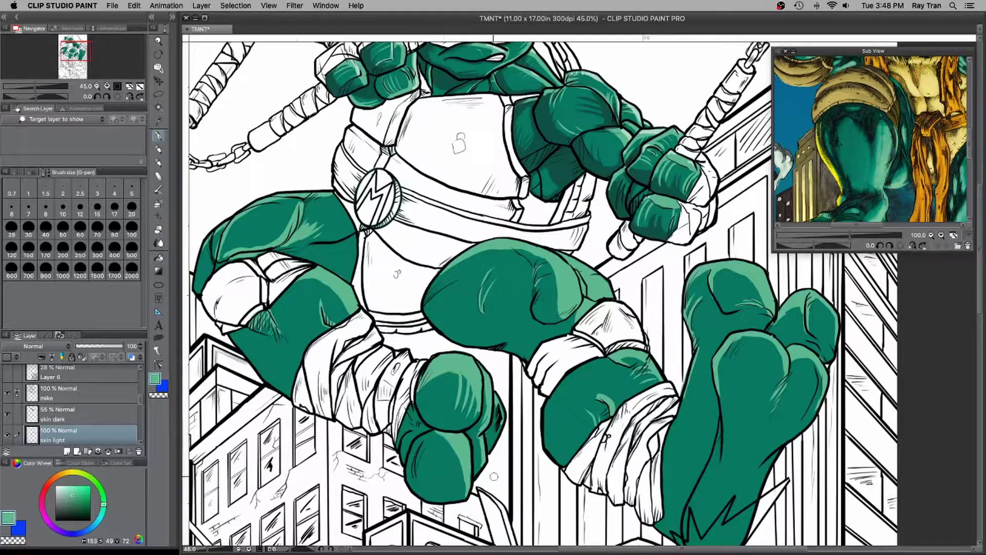
pyautogui.scroll(-5, 497, 316)
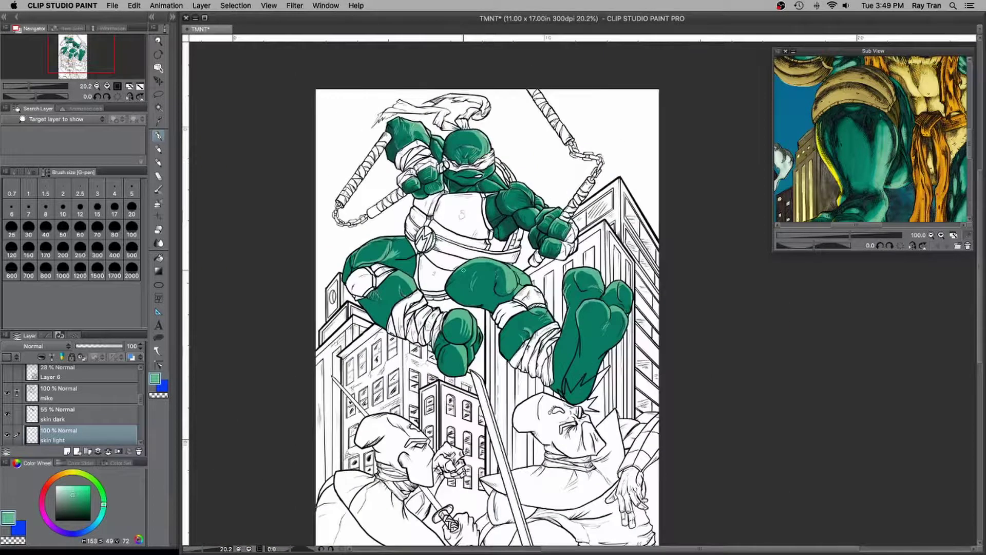
# - Select the skin dark layer, sample the dark shadow colour, and lay a shadow over the underside of the central thigh
pyautogui.scroll(5, 495, 183)
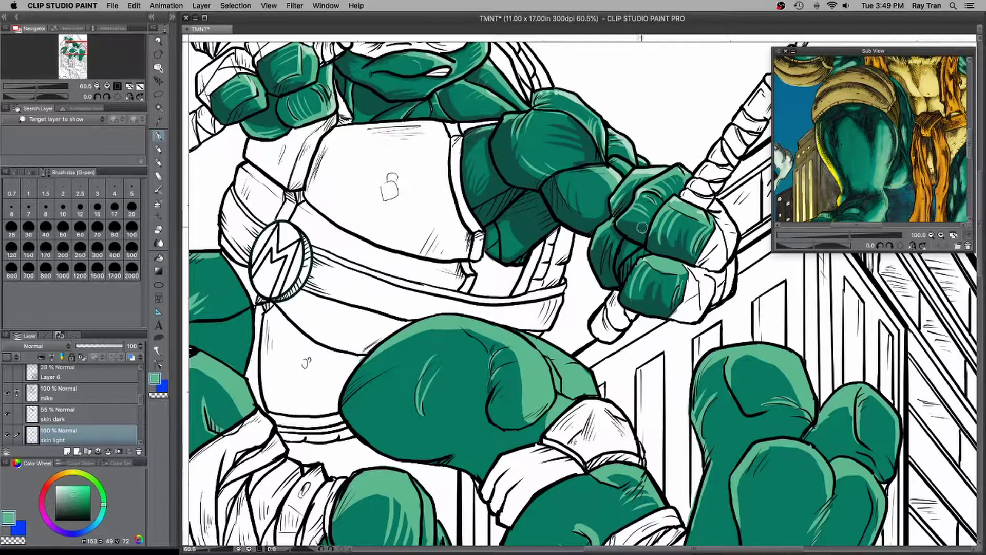
pyautogui.click(81, 414)
pyautogui.keyDown('alt'); pyautogui.click(634, 234); pyautogui.keyUp('alt')
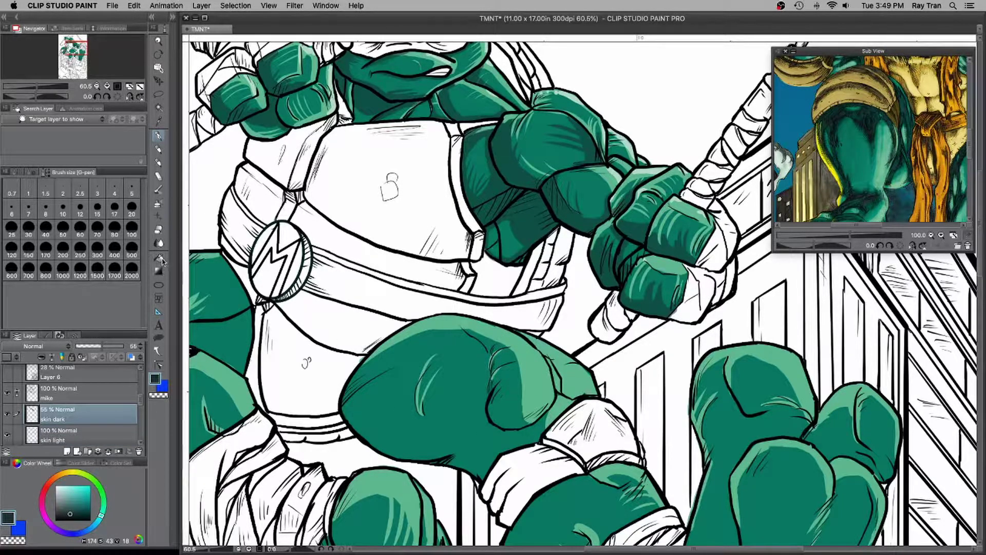
pyautogui.click(160, 339)
pyautogui.moveTo(475, 432)
pyautogui.mouseDown()
pyautogui.moveTo(428, 379)
pyautogui.moveTo(364, 364)
pyautogui.moveTo(363, 440)
pyautogui.moveTo(439, 459)
pyautogui.moveTo(480, 433)
pyautogui.mouseUp()
pyautogui.press('super+z')
pyautogui.moveTo(468, 396); pyautogui.dragTo(468, 398)
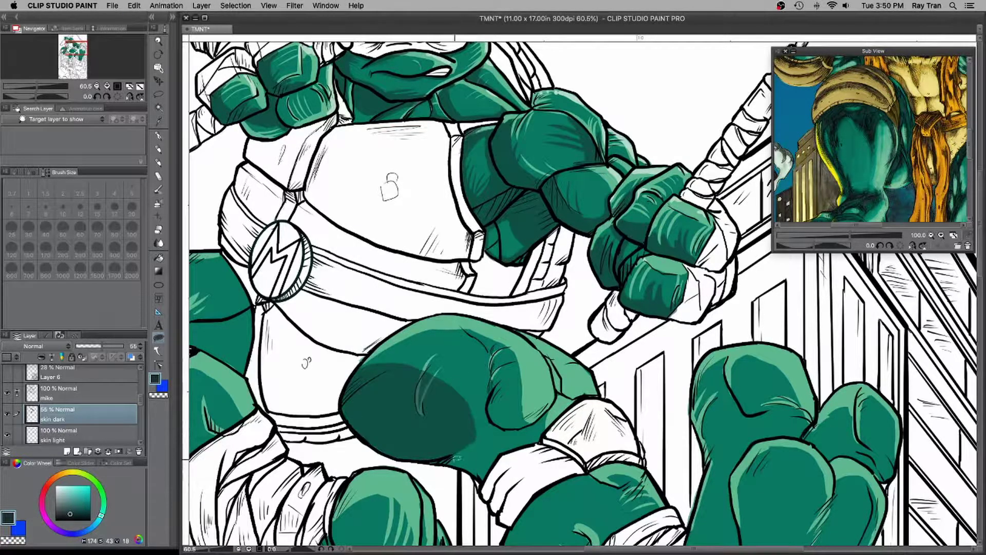
# - Extend the dark shadow across the central thigh's back and around the knee down to the kneepad
pyautogui.moveTo(473, 434); pyautogui.dragTo(465, 433)
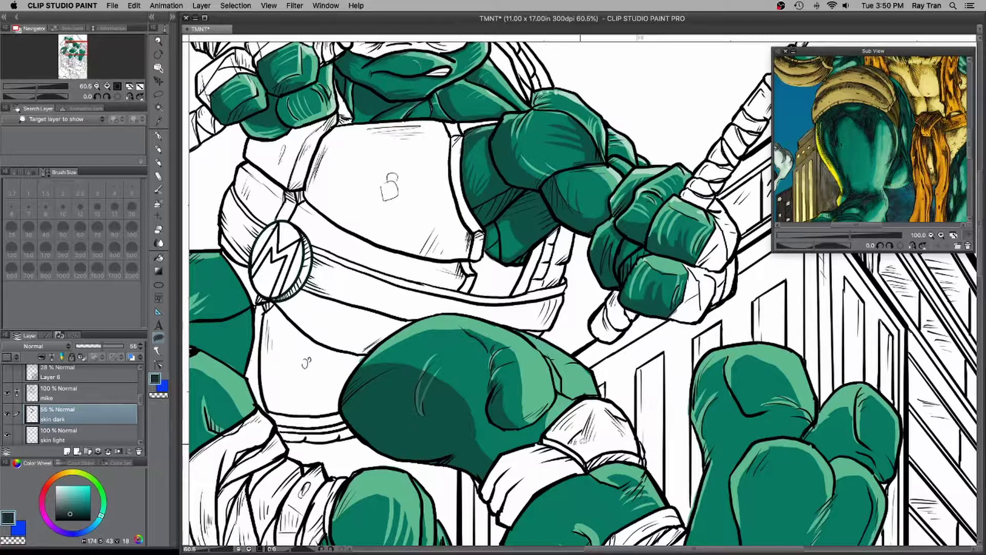
pyautogui.moveTo(481, 412); pyautogui.dragTo(485, 389)
pyautogui.moveTo(677, 390); pyautogui.dragTo(583, 127)
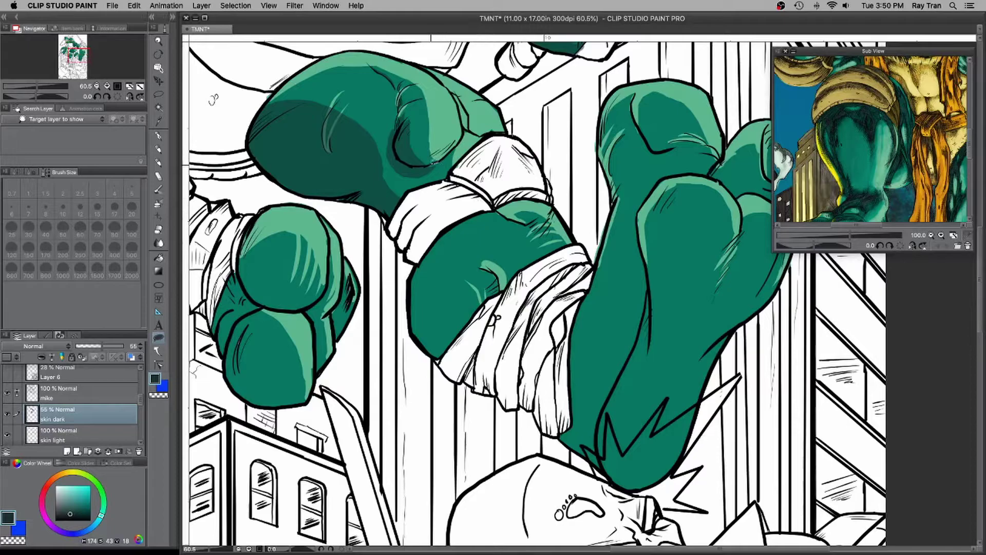
pyautogui.moveTo(423, 183)
pyautogui.mouseDown()
pyautogui.moveTo(389, 152)
pyautogui.moveTo(405, 192)
pyautogui.mouseUp()
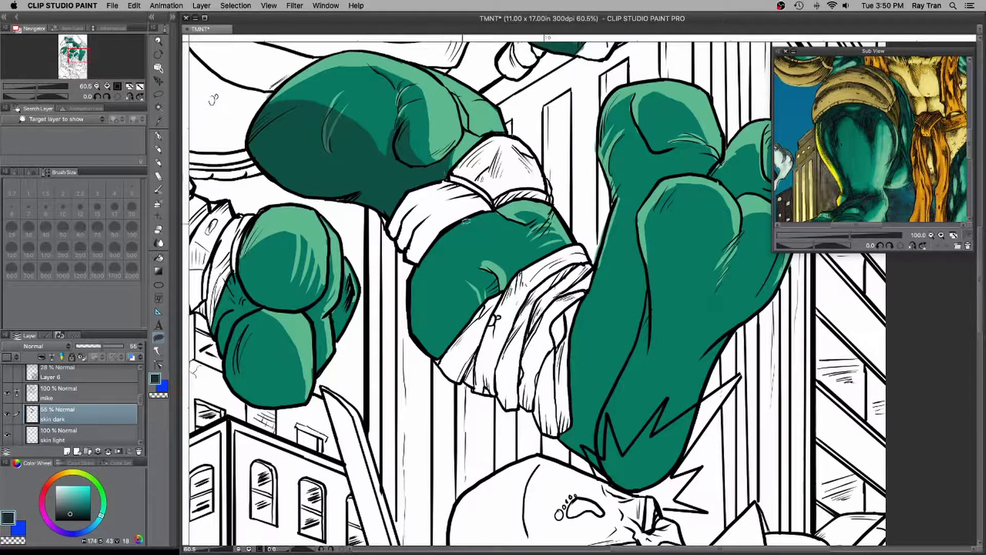
# - Shade the lower half of the central leg's calf above the wraps, redoing the first attempt
pyautogui.moveTo(487, 271)
pyautogui.mouseDown()
pyautogui.moveTo(453, 312)
pyautogui.moveTo(408, 280)
pyautogui.moveTo(462, 218)
pyautogui.moveTo(459, 324)
pyautogui.moveTo(464, 267)
pyautogui.moveTo(485, 295)
pyautogui.moveTo(455, 315)
pyautogui.mouseUp()
pyautogui.press('super+z')
pyautogui.moveTo(481, 309)
pyautogui.mouseDown()
pyautogui.moveTo(452, 316)
pyautogui.moveTo(458, 267)
pyautogui.mouseUp()
# - Add dark shadows to the raised foot's toes, including the creases beneath them
pyautogui.moveTo(665, 157)
pyautogui.mouseDown()
pyautogui.moveTo(712, 165)
pyautogui.moveTo(642, 201)
pyautogui.moveTo(682, 153)
pyautogui.mouseUp()
pyautogui.moveTo(720, 213)
pyautogui.mouseDown()
pyautogui.moveTo(701, 325)
pyautogui.moveTo(718, 214)
pyautogui.mouseUp()
pyautogui.moveTo(719, 216); pyautogui.dragTo(533, 254)
pyautogui.moveTo(525, 214); pyautogui.dragTo(557, 184)
pyautogui.moveTo(603, 258); pyautogui.dragTo(525, 214)
pyautogui.moveTo(588, 184)
pyautogui.mouseDown()
pyautogui.moveTo(616, 216)
pyautogui.moveTo(589, 182)
pyautogui.mouseUp()
pyautogui.moveTo(466, 148); pyautogui.dragTo(469, 146)
# - Shade the raised foot's sole pads, the crease along the sole, and the lower ankle beside the wraps
pyautogui.moveTo(573, 259)
pyautogui.mouseDown()
pyautogui.moveTo(543, 356)
pyautogui.moveTo(593, 298)
pyautogui.moveTo(577, 259)
pyautogui.mouseUp()
pyautogui.moveTo(532, 377)
pyautogui.mouseDown()
pyautogui.moveTo(500, 433)
pyautogui.moveTo(538, 376)
pyautogui.mouseUp()
pyautogui.moveTo(460, 348); pyautogui.dragTo(436, 426)
pyautogui.moveTo(436, 426); pyautogui.dragTo(465, 323)
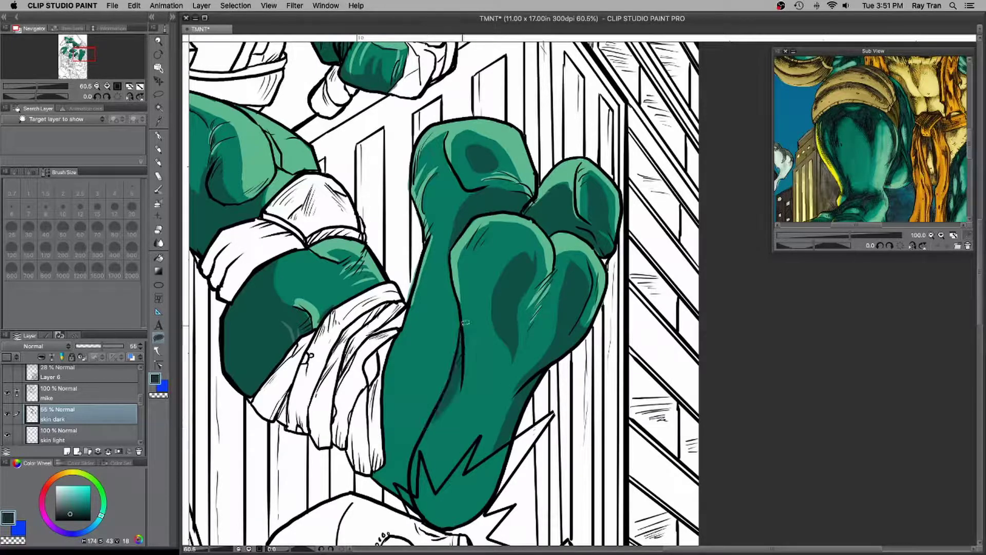
pyautogui.moveTo(383, 387)
pyautogui.mouseDown()
pyautogui.moveTo(423, 432)
pyautogui.moveTo(370, 470)
pyautogui.moveTo(383, 398)
pyautogui.mouseUp()
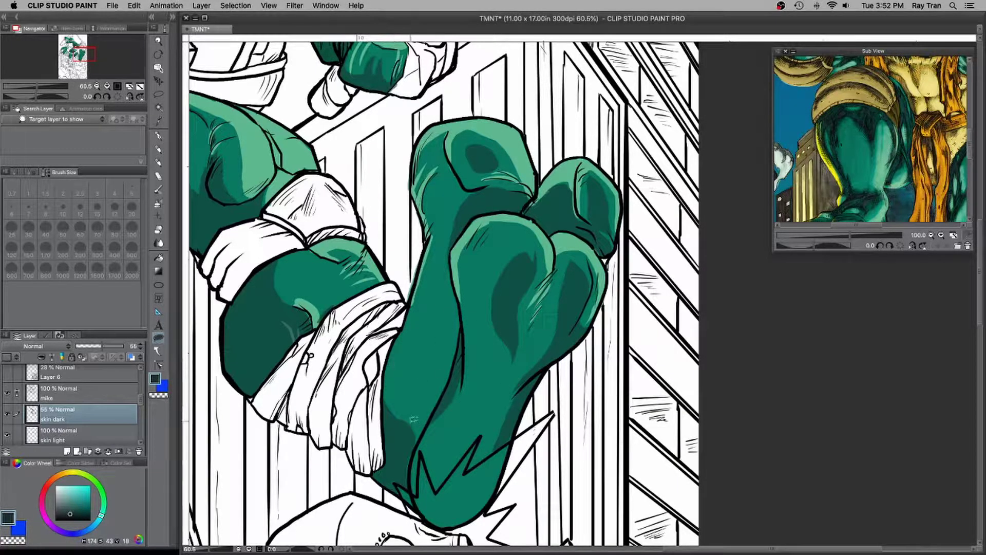
pyautogui.moveTo(446, 361); pyautogui.dragTo(442, 383)
pyautogui.moveTo(400, 422); pyautogui.dragTo(412, 414)
pyautogui.moveTo(289, 292); pyautogui.dragTo(241, 296)
# - Add dark shadows to the bent leg's thigh and calf around the kneepad
pyautogui.moveTo(357, 334); pyautogui.dragTo(591, 391)
pyautogui.moveTo(405, 270); pyautogui.dragTo(452, 267)
pyautogui.moveTo(421, 223)
pyautogui.mouseDown()
pyautogui.moveTo(500, 210)
pyautogui.moveTo(525, 266)
pyautogui.moveTo(424, 222)
pyautogui.mouseUp()
pyautogui.moveTo(349, 232); pyautogui.dragTo(410, 167)
pyautogui.moveTo(494, 153)
pyautogui.mouseDown()
pyautogui.moveTo(519, 166)
pyautogui.moveTo(497, 145)
pyautogui.mouseUp()
pyautogui.moveTo(322, 227)
pyautogui.mouseDown()
pyautogui.moveTo(318, 283)
pyautogui.moveTo(352, 232)
pyautogui.moveTo(337, 208)
pyautogui.mouseUp()
pyautogui.moveTo(385, 324)
pyautogui.mouseDown()
pyautogui.moveTo(464, 355)
pyautogui.moveTo(398, 384)
pyautogui.moveTo(362, 336)
pyautogui.mouseUp()
# - Shade the lower parts of the toes on the bent leg's foot
pyautogui.moveTo(431, 295); pyautogui.dragTo(305, 106)
pyautogui.moveTo(474, 309)
pyautogui.mouseDown()
pyautogui.moveTo(544, 370)
pyautogui.moveTo(493, 292)
pyautogui.moveTo(475, 307)
pyautogui.mouseUp()
pyautogui.moveTo(483, 228)
pyautogui.mouseDown()
pyautogui.moveTo(487, 250)
pyautogui.moveTo(570, 257)
pyautogui.moveTo(534, 236)
pyautogui.mouseUp()
pyautogui.moveTo(565, 277)
pyautogui.mouseDown()
pyautogui.moveTo(586, 300)
pyautogui.moveTo(579, 281)
pyautogui.mouseUp()
pyautogui.moveTo(479, 244)
pyautogui.mouseDown()
pyautogui.moveTo(496, 275)
pyautogui.moveTo(465, 300)
pyautogui.moveTo(477, 236)
pyautogui.mouseUp()
pyautogui.scroll(-2, 434, 349)
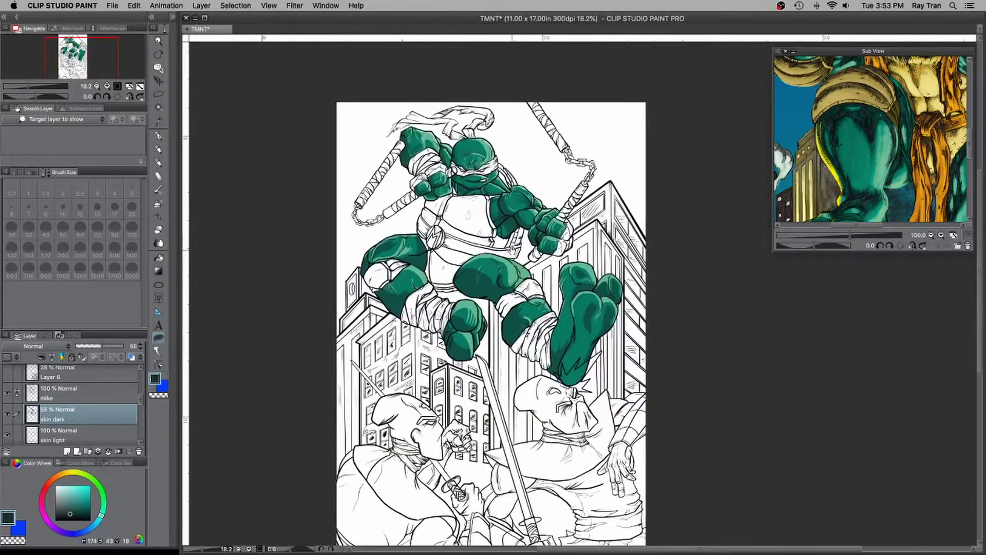
# - Select the skin light layer, choose a very pale green, and add pen rim highlights to the central leg
pyautogui.scroll(1, 511, 213)
pyautogui.click(103, 434)
pyautogui.keyDown('alt'); pyautogui.click(476, 71); pyautogui.keyUp('alt')
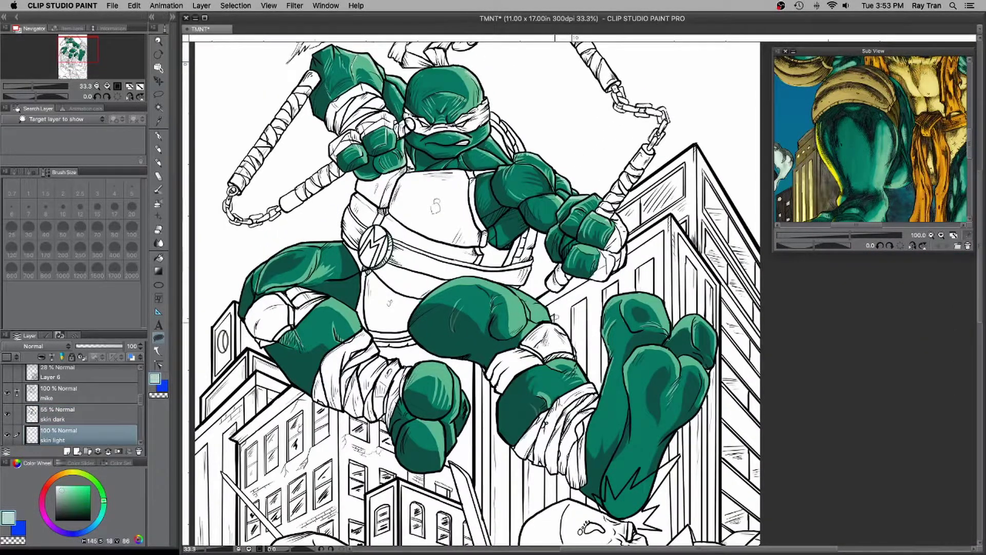
pyautogui.scroll(2, 545, 311)
pyautogui.press('p')
pyautogui.moveTo(477, 260)
pyautogui.mouseDown()
pyautogui.moveTo(546, 308)
pyautogui.moveTo(554, 325)
pyautogui.mouseUp()
pyautogui.moveTo(495, 285)
pyautogui.mouseDown()
pyautogui.moveTo(508, 318)
pyautogui.moveTo(503, 343)
pyautogui.mouseUp()
pyautogui.moveTo(610, 414); pyautogui.dragTo(628, 446)
# - Add pale green rim highlights along the upper edges of the raised foot's toes and sole pads
pyautogui.moveTo(730, 273); pyautogui.dragTo(783, 293)
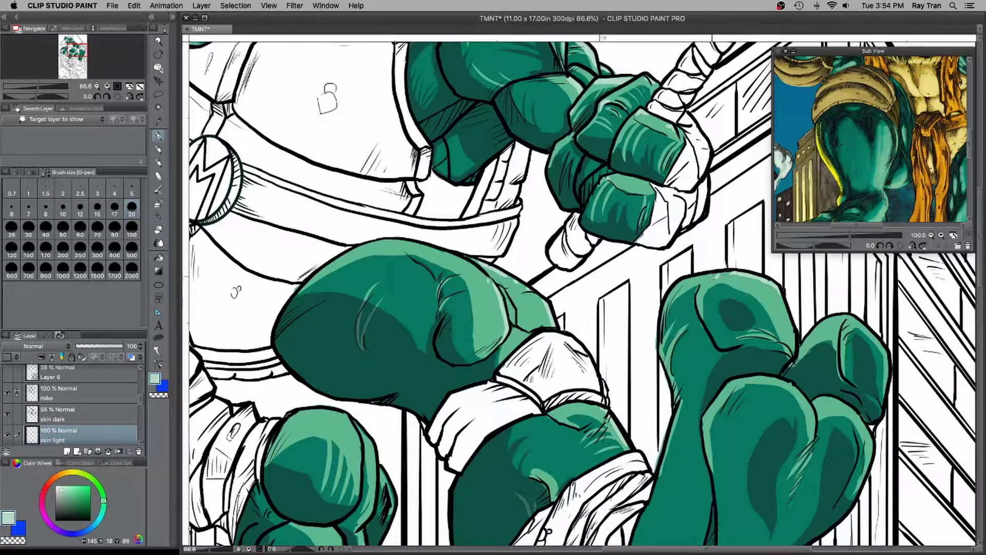
pyautogui.moveTo(728, 273); pyautogui.dragTo(676, 281)
pyautogui.moveTo(814, 329); pyautogui.dragTo(849, 315)
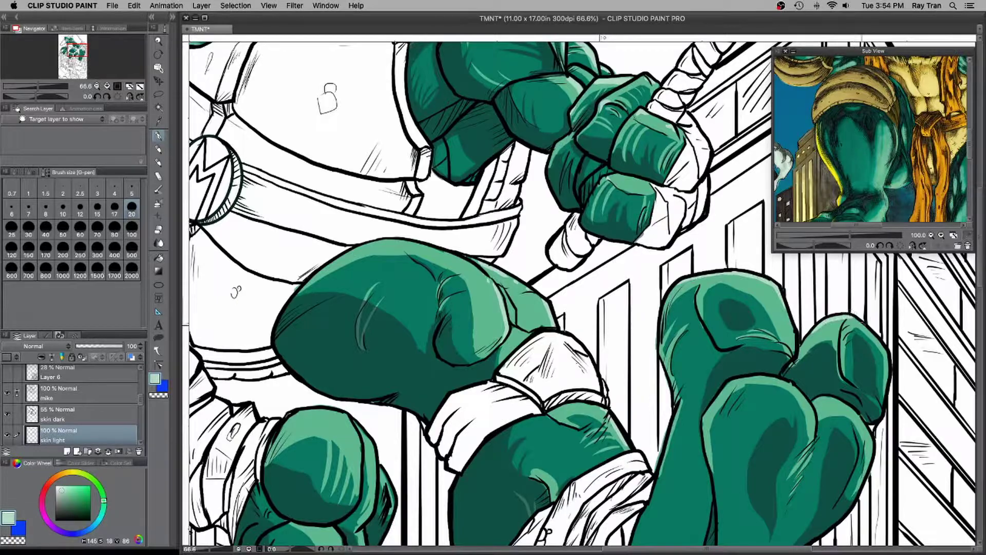
pyautogui.moveTo(732, 385); pyautogui.dragTo(760, 378)
pyautogui.moveTo(813, 403); pyautogui.dragTo(842, 397)
# - Add pale green rim highlights to the bent leg's foot, calf and thigh
pyautogui.moveTo(365, 429); pyautogui.dragTo(615, 311)
pyautogui.moveTo(537, 305); pyautogui.dragTo(583, 292)
pyautogui.moveTo(589, 297); pyautogui.dragTo(622, 334)
pyautogui.moveTo(367, 161); pyautogui.dragTo(418, 197)
pyautogui.moveTo(415, 216); pyautogui.dragTo(520, 341)
pyautogui.moveTo(443, 203); pyautogui.dragTo(432, 239)
pyautogui.moveTo(391, 189); pyautogui.dragTo(451, 179)
# - Save the TMNT document
pyautogui.moveTo(753, 254); pyautogui.dragTo(563, 331)
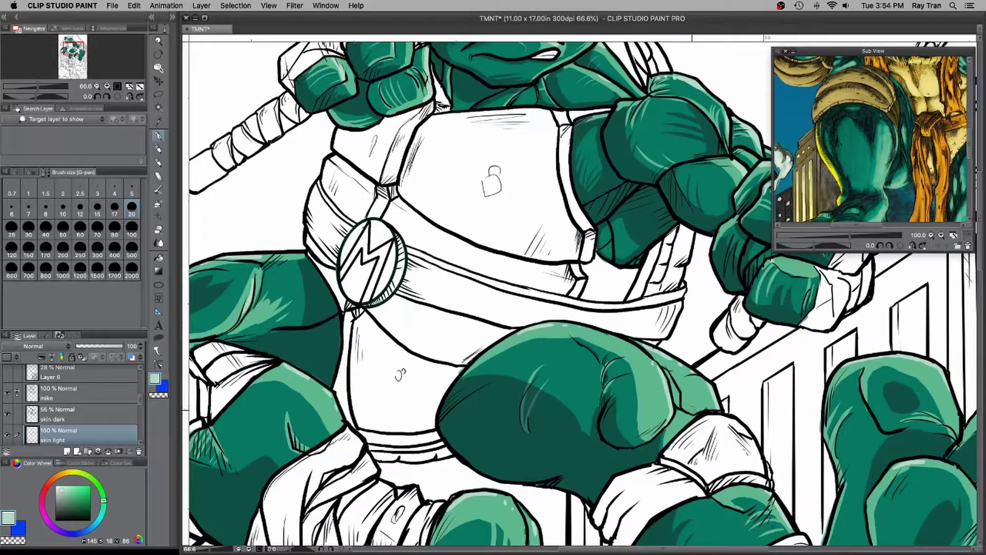
pyautogui.moveTo(666, 276); pyautogui.dragTo(589, 415)
pyautogui.scroll(-10, 526, 402)
pyautogui.moveTo(544, 450); pyautogui.dragTo(490, 317)
pyautogui.scroll(5, 490, 316)
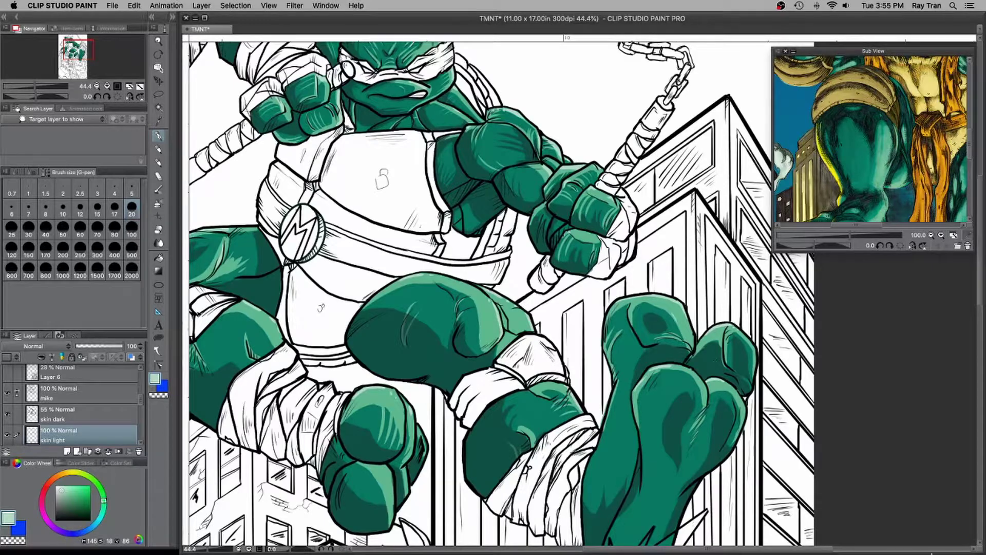
pyautogui.press('super+minus')
pyautogui.press('super+minus')
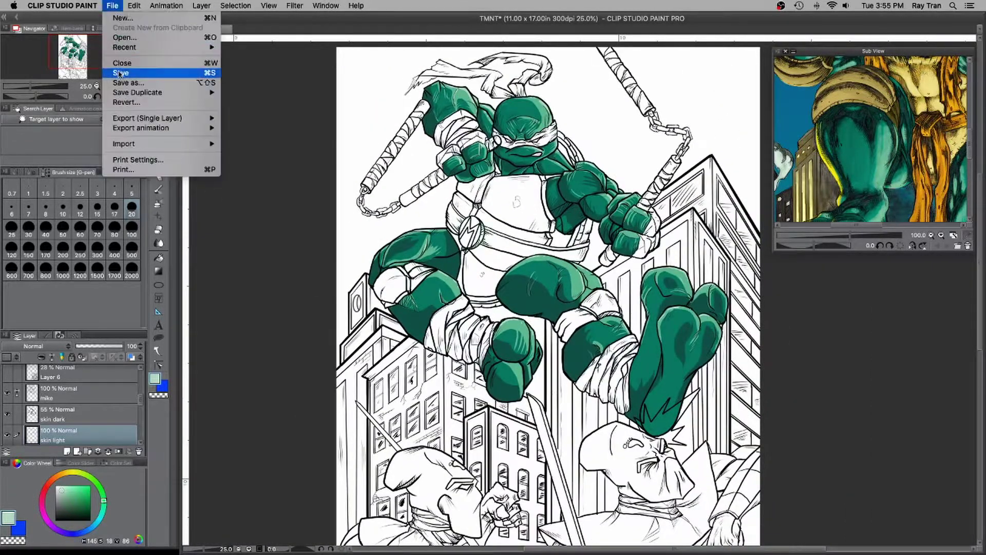
# - Sample orange from the reference image and create a new layer named headband below the mike skin layer
pyautogui.click(930, 193)
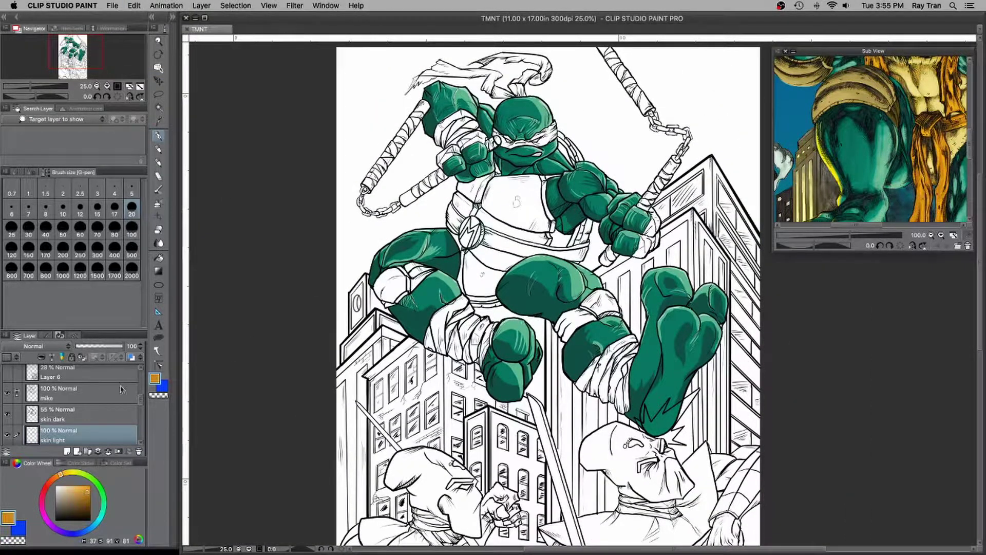
pyautogui.scroll(-3, 92, 434)
pyautogui.click(101, 423)
pyautogui.click(88, 440)
pyautogui.click(66, 451)
pyautogui.scroll(-3, 89, 411)
pyautogui.doubleClick(61, 397)
pyautogui.write('head')
pyautogui.press('Return')
pyautogui.scroll(3, 444, 367)
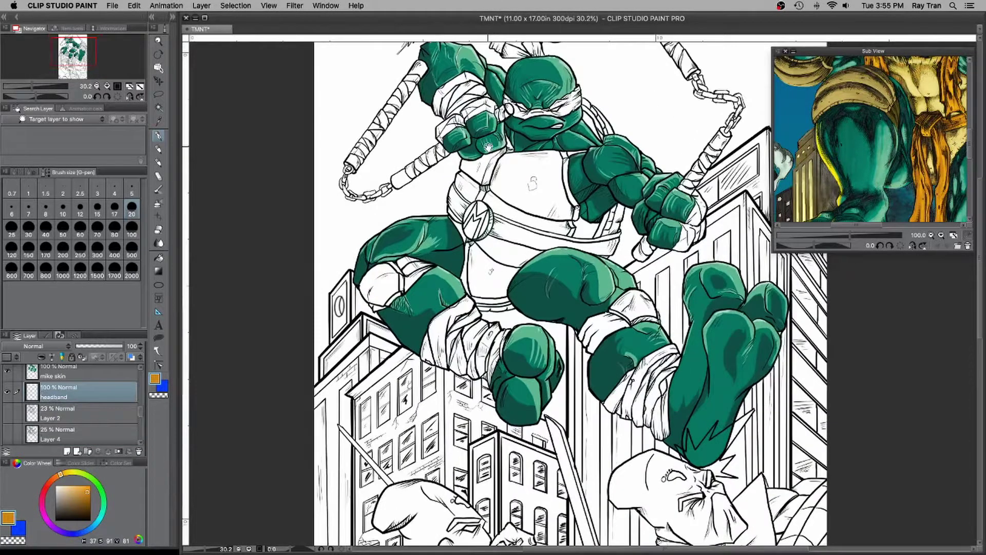
# - Fill the headband's knot and adjoining tail sections with orange
pyautogui.moveTo(463, 103); pyautogui.dragTo(526, 229)
pyautogui.press('g')
pyautogui.click(480, 184)
pyautogui.click(496, 195)
pyautogui.click(457, 195)
pyautogui.click(506, 157)
pyautogui.click(520, 173)
pyautogui.click(475, 195)
pyautogui.click(450, 210)
pyautogui.click(465, 213)
pyautogui.click(524, 178)
# - Fill the mask sections around the turtle's eyes with orange
pyautogui.click(514, 303)
pyautogui.click(523, 286)
pyautogui.click(530, 281)
pyautogui.click(528, 305)
pyautogui.click(462, 318)
pyautogui.click(439, 307)
pyautogui.click(416, 294)
# - Fill the remaining headband tail sections with orange and undo the fill at the frayed tip
pyautogui.click(409, 190)
pyautogui.click(269, 196)
pyautogui.press('super+z')
pyautogui.click(388, 158)
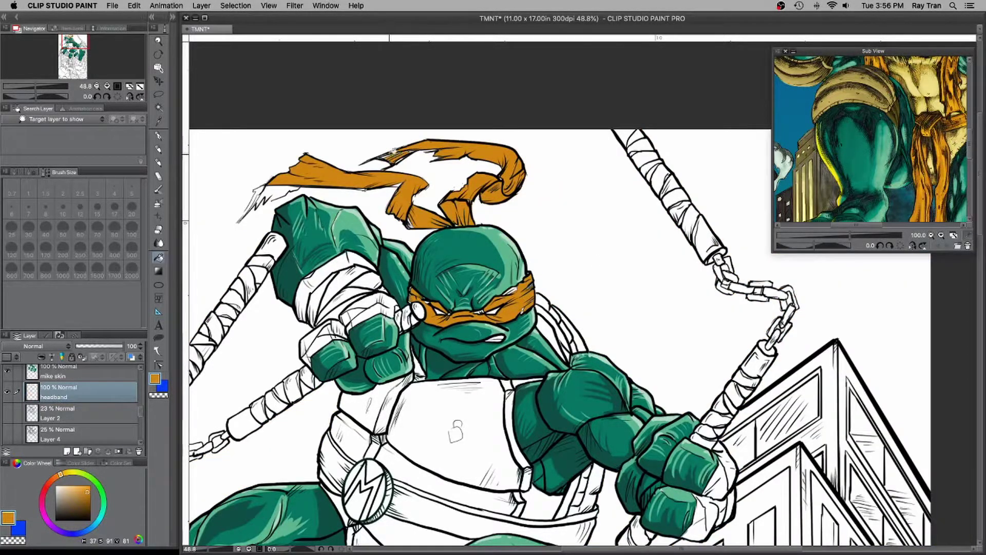
# - Fill the turtle's belt with orange on both sides of the buckle
pyautogui.scroll(-3, 430, 159)
pyautogui.click(452, 346)
pyautogui.click(384, 321)
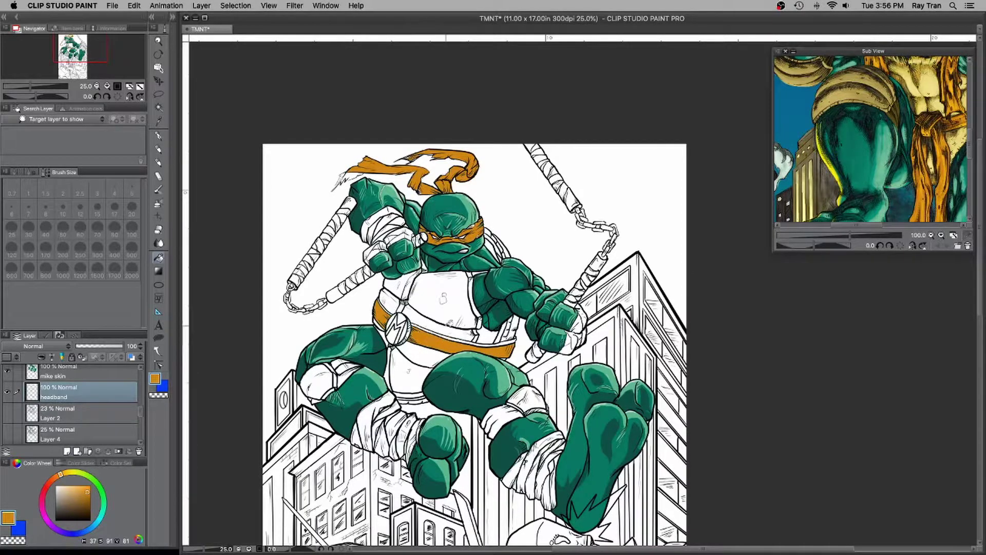
pyautogui.scroll(4, 442, 307)
pyautogui.click(315, 308)
pyautogui.click(403, 357)
# - Fill the round belt buckle with orange around the letter M
pyautogui.click(336, 371)
pyautogui.click(353, 331)
pyautogui.click(362, 363)
# - Paint the buckle's leftover gaps and the headband's frayed tail tip orange with the pen
pyautogui.click(159, 136)
pyautogui.moveTo(370, 356)
pyautogui.mouseDown()
pyautogui.moveTo(369, 341)
pyautogui.moveTo(343, 392)
pyautogui.mouseUp()
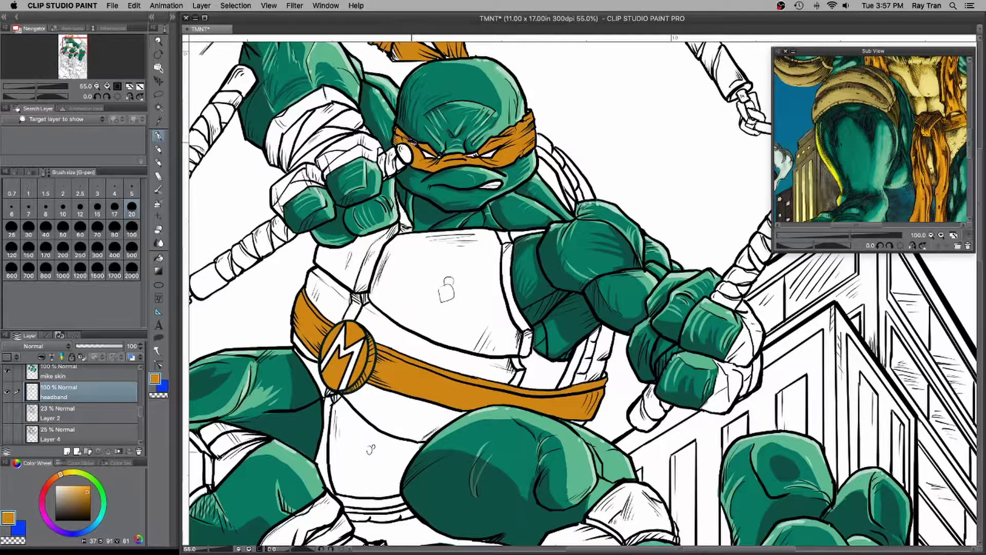
pyautogui.scroll(5, 437, 156)
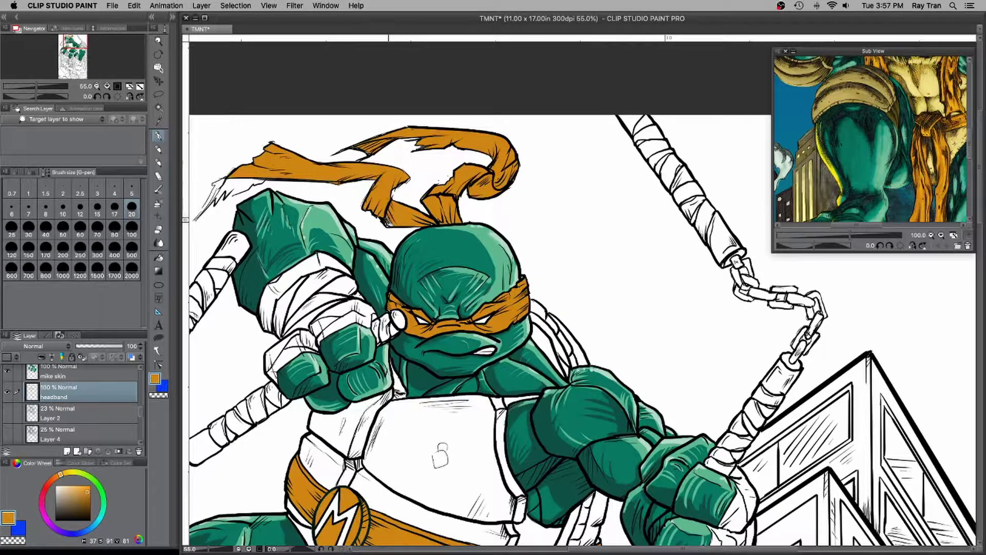
pyautogui.moveTo(224, 181)
pyautogui.mouseDown()
pyautogui.moveTo(206, 204)
pyautogui.moveTo(257, 181)
pyautogui.mouseUp()
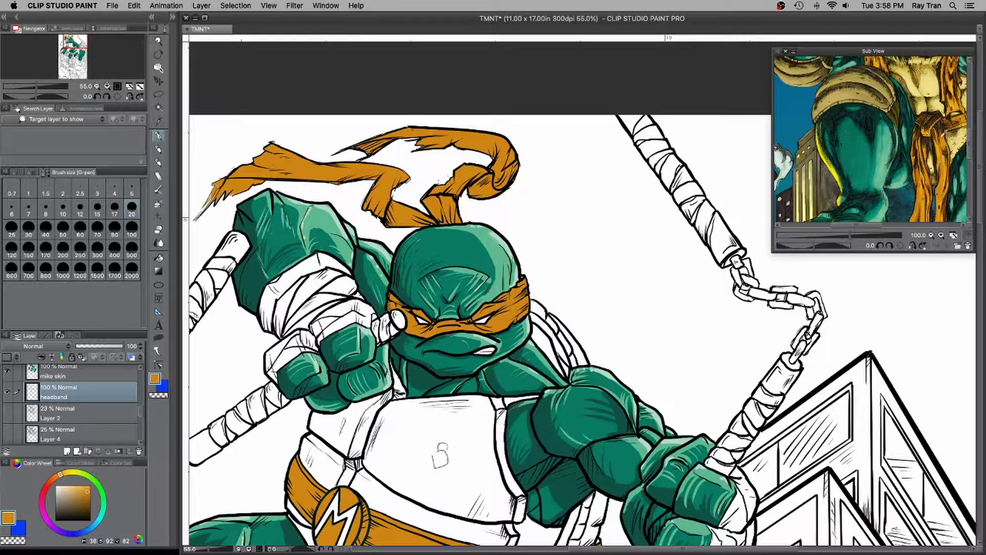
# - Choose a darker brownish orange and paint shadows along the folds of the headband's knot and tails
pyautogui.click(88, 499)
pyautogui.moveTo(487, 174)
pyautogui.mouseDown()
pyautogui.moveTo(470, 188)
pyautogui.moveTo(478, 196)
pyautogui.moveTo(445, 216)
pyautogui.mouseUp()
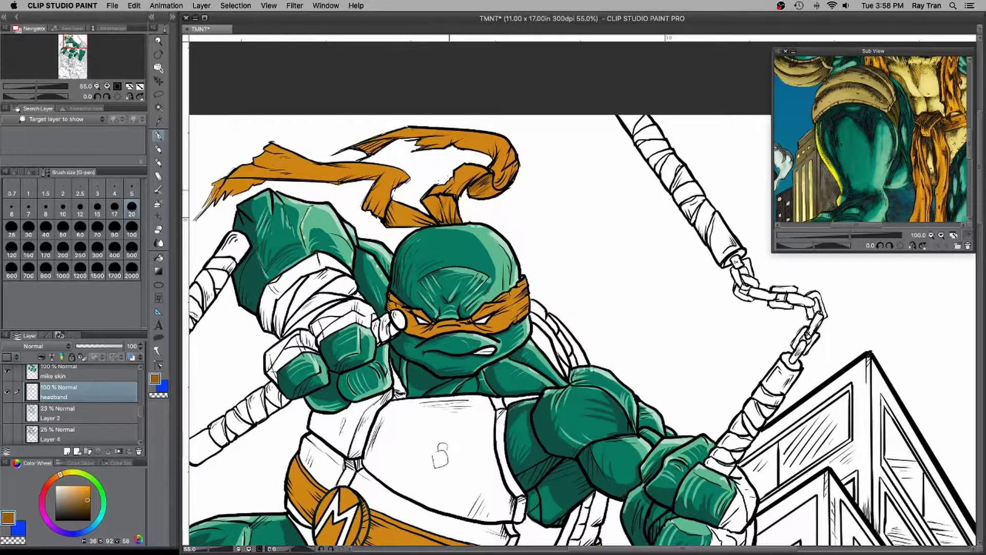
pyautogui.moveTo(513, 165); pyautogui.dragTo(497, 187)
pyautogui.moveTo(363, 150); pyautogui.dragTo(390, 139)
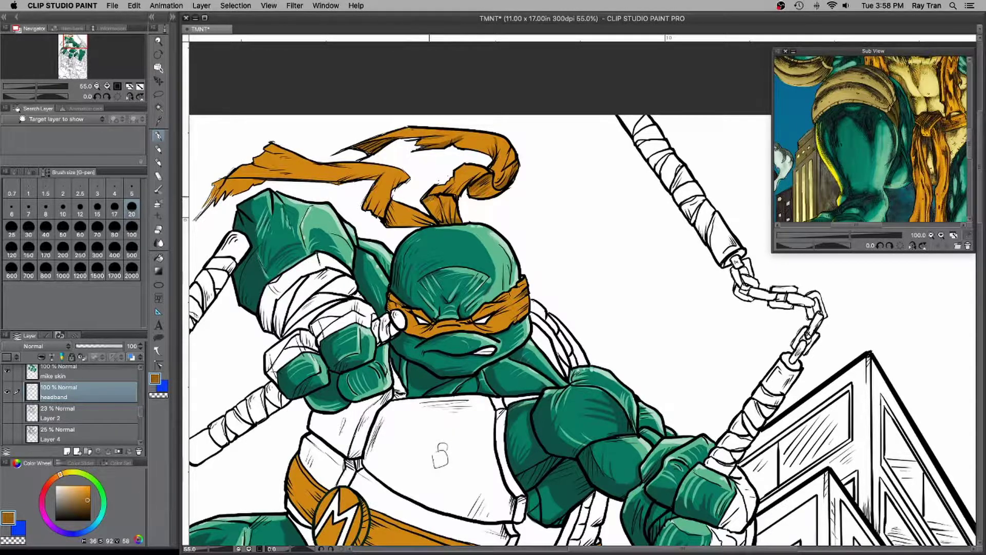
pyautogui.moveTo(379, 208)
pyautogui.mouseDown()
pyautogui.moveTo(387, 221)
pyautogui.moveTo(429, 222)
pyautogui.moveTo(390, 205)
pyautogui.moveTo(404, 178)
pyautogui.moveTo(231, 183)
pyautogui.moveTo(242, 193)
pyautogui.moveTo(289, 169)
pyautogui.mouseUp()
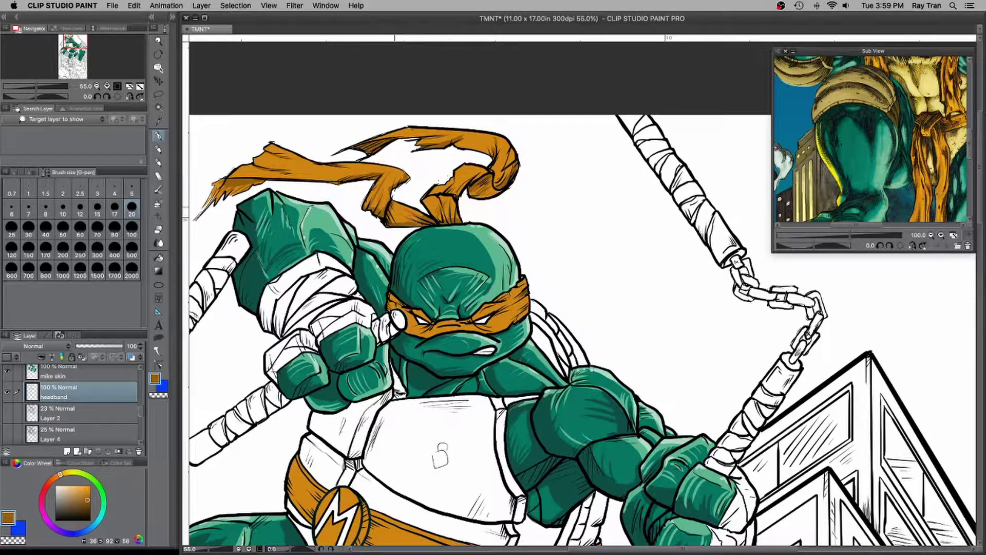
pyautogui.moveTo(424, 201); pyautogui.dragTo(428, 209)
# - Shade the lower edges and folds of the eye mask in the darker orange
pyautogui.moveTo(483, 328); pyautogui.dragTo(507, 330)
pyautogui.moveTo(388, 297)
pyautogui.mouseDown()
pyautogui.moveTo(422, 336)
pyautogui.moveTo(416, 331)
pyautogui.moveTo(428, 328)
pyautogui.mouseUp()
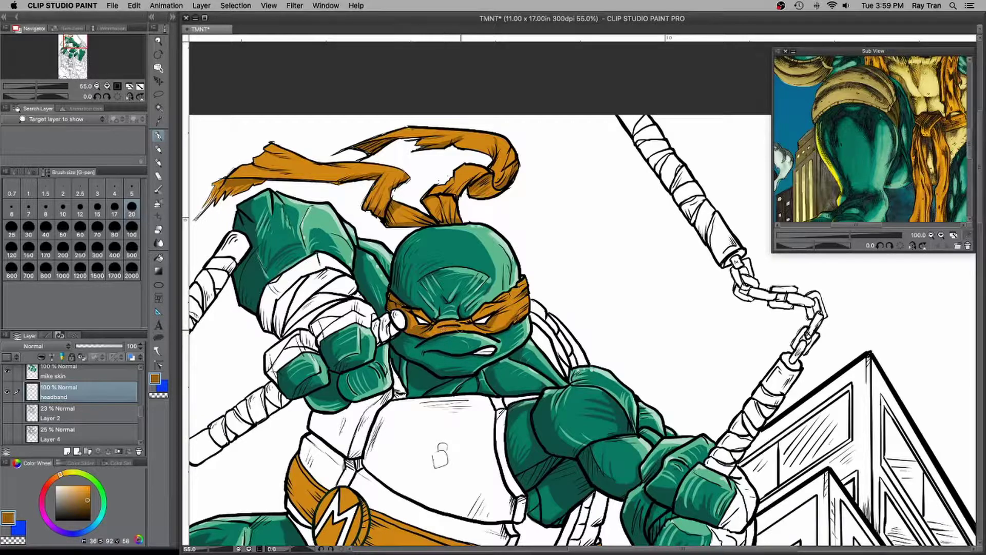
pyautogui.moveTo(498, 314); pyautogui.dragTo(516, 305)
# - Choose a pale cream colour and paint thin highlights along the edges of the headband tails and eye mask
pyautogui.click(62, 490)
pyautogui.moveTo(524, 280); pyautogui.dragTo(530, 298)
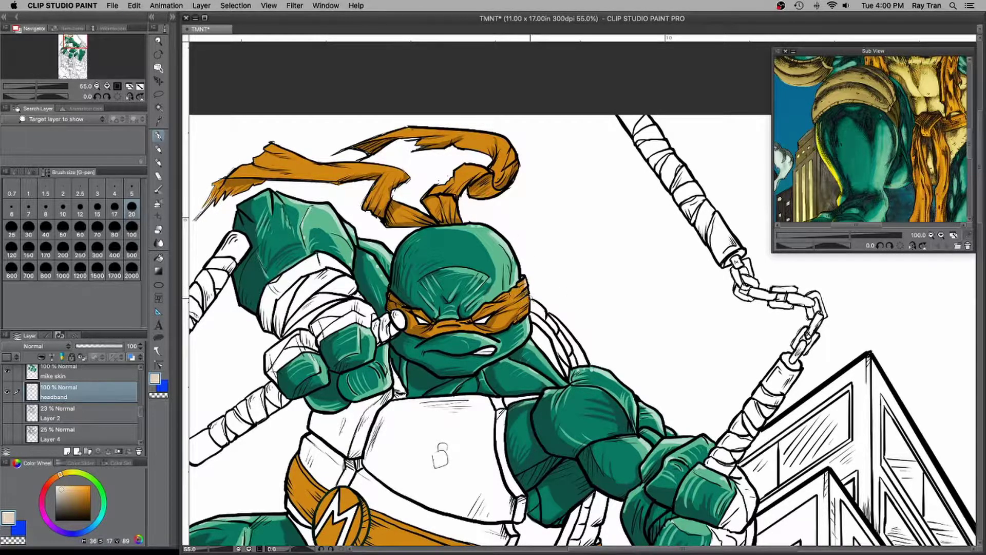
pyautogui.moveTo(505, 137); pyautogui.dragTo(507, 150)
pyautogui.moveTo(394, 132); pyautogui.dragTo(408, 127)
pyautogui.moveTo(322, 165); pyautogui.dragTo(402, 164)
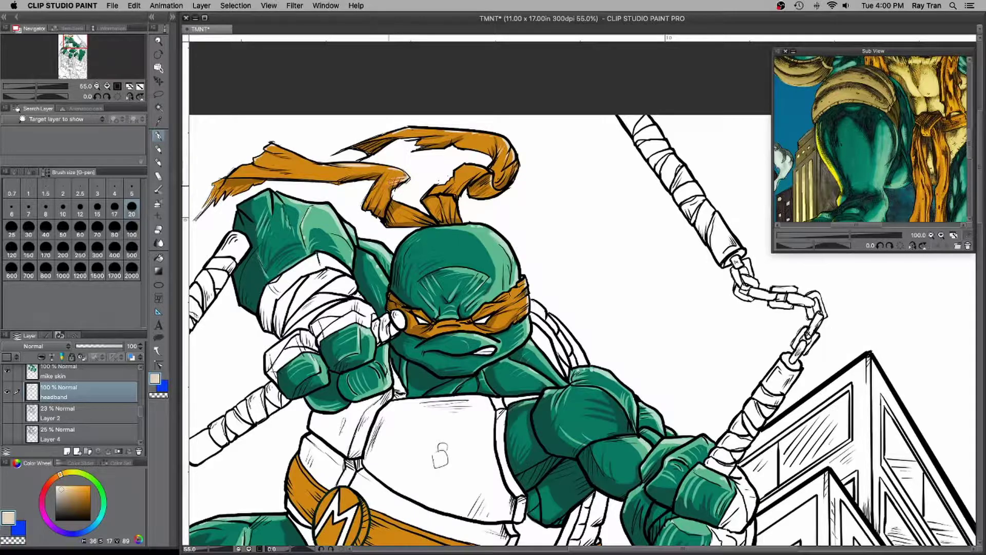
pyautogui.moveTo(507, 302)
pyautogui.mouseDown()
pyautogui.moveTo(526, 289)
pyautogui.moveTo(528, 303)
pyautogui.moveTo(520, 288)
pyautogui.mouseUp()
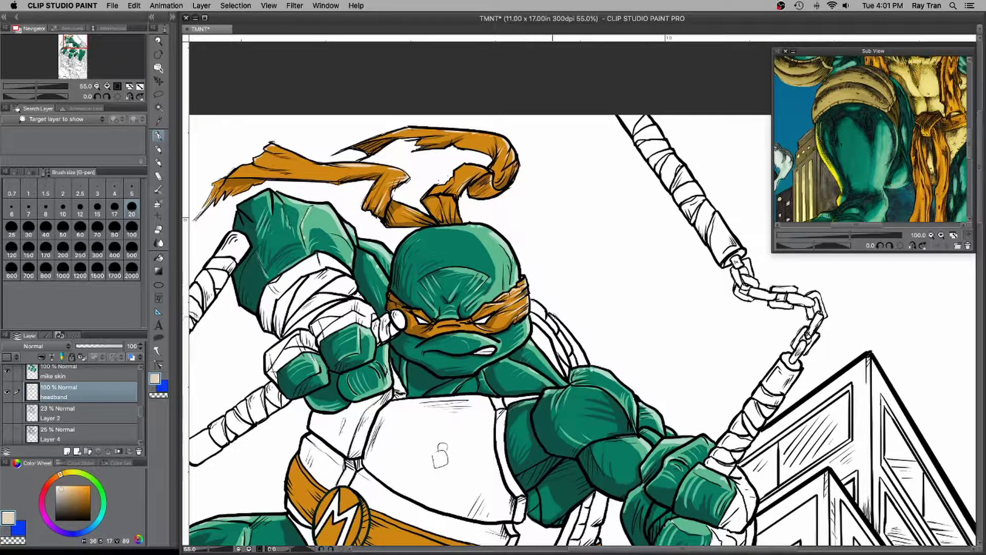
# - Add thin pale cream highlights to the eye mask and along the orange belt's loose end and the strap beside the buckle
pyautogui.moveTo(442, 323); pyautogui.dragTo(461, 324)
pyautogui.scroll(-4, 524, 322)
pyautogui.scroll(3, 539, 308)
pyautogui.scroll(-7, 547, 307)
pyautogui.scroll(6, 547, 307)
pyautogui.moveTo(307, 425); pyautogui.dragTo(311, 201)
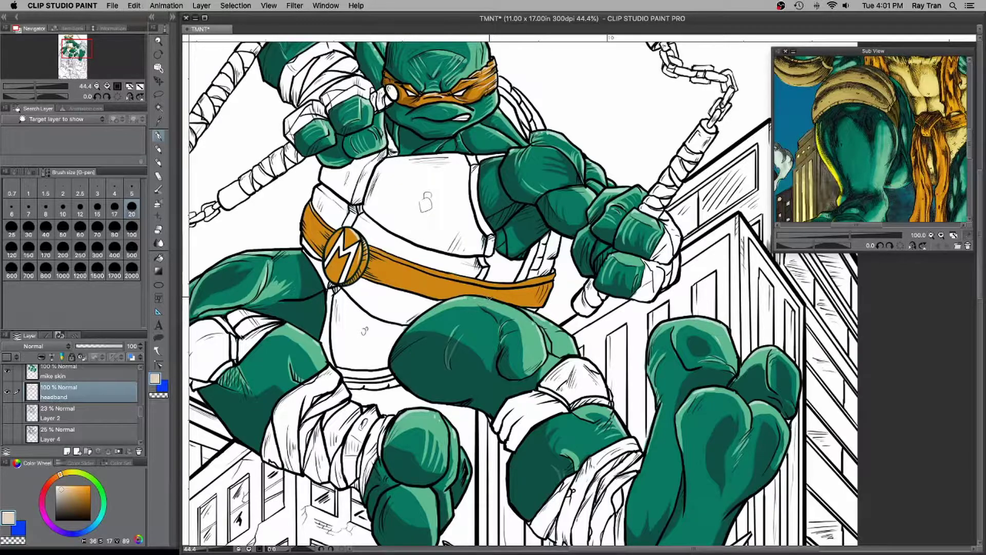
pyautogui.moveTo(548, 278); pyautogui.dragTo(554, 278)
pyautogui.moveTo(551, 288); pyautogui.dragTo(538, 297)
pyautogui.moveTo(554, 280); pyautogui.dragTo(540, 289)
pyautogui.moveTo(546, 295); pyautogui.dragTo(519, 299)
pyautogui.moveTo(393, 262)
pyautogui.mouseDown()
pyautogui.moveTo(369, 251)
pyautogui.moveTo(411, 289)
pyautogui.moveTo(382, 283)
pyautogui.mouseUp()
# - Sample the darker orange from the mask and shade the short belt section beside the round buckle
pyautogui.keyDown('alt'); pyautogui.click(406, 96); pyautogui.keyUp('alt')
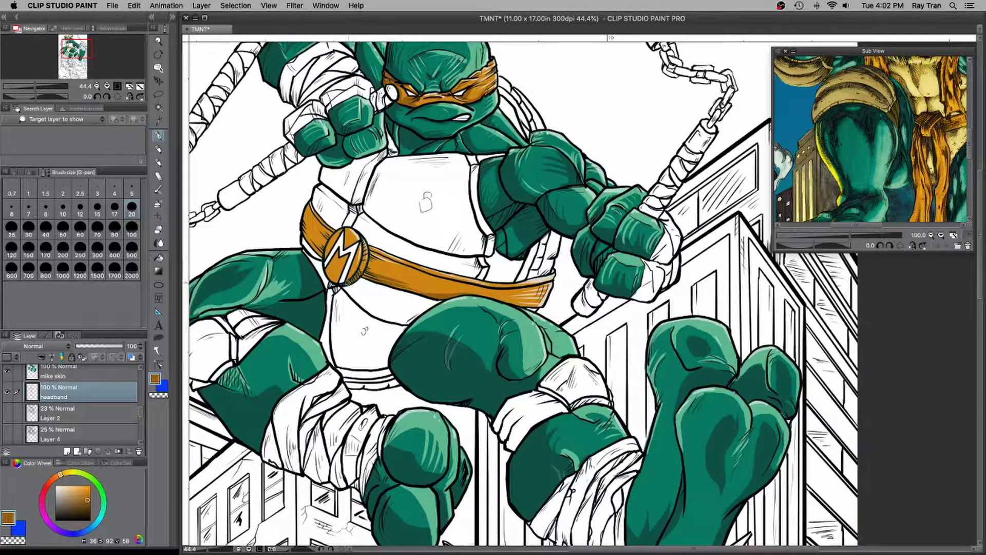
pyautogui.moveTo(328, 244); pyautogui.dragTo(337, 282)
pyautogui.moveTo(308, 208); pyautogui.dragTo(300, 242)
pyautogui.moveTo(314, 225); pyautogui.dragTo(310, 250)
pyautogui.moveTo(323, 245); pyautogui.dragTo(316, 257)
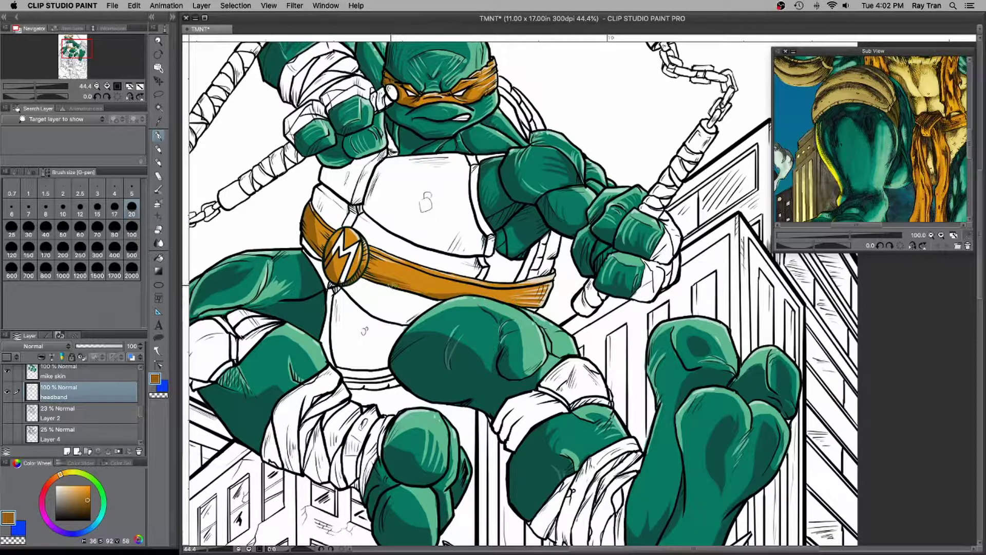
# - Sample the tan from the reference image's knee pad and add a layer named knee pad directly below the headband layer
pyautogui.scroll(-4, 309, 255)
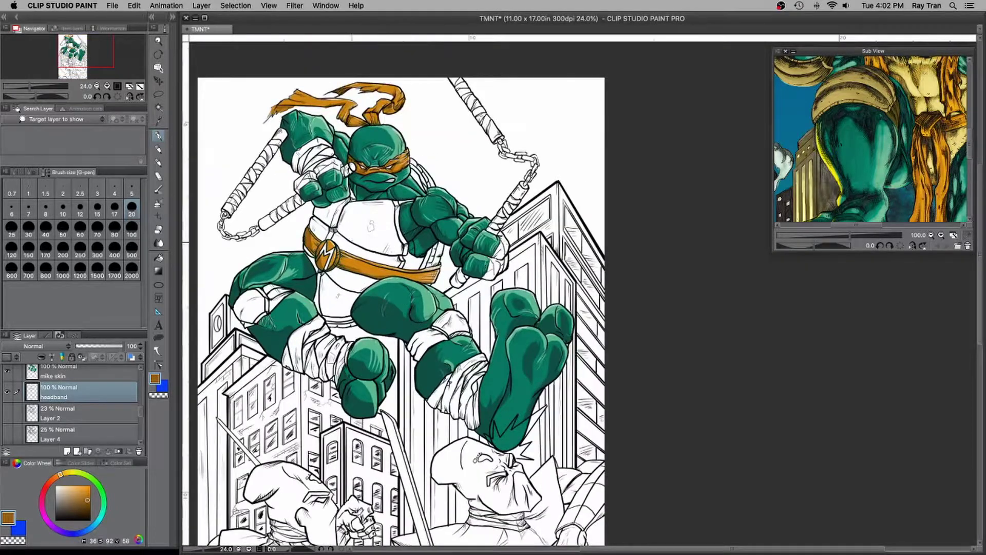
pyautogui.click(816, 105)
pyautogui.scroll(4, 256, 300)
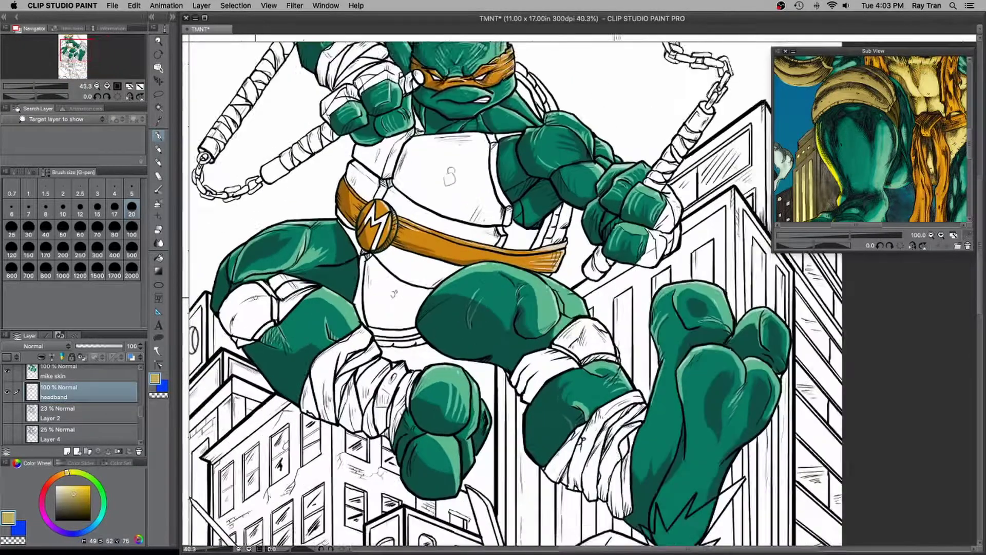
pyautogui.press('g')
pyautogui.click(78, 413)
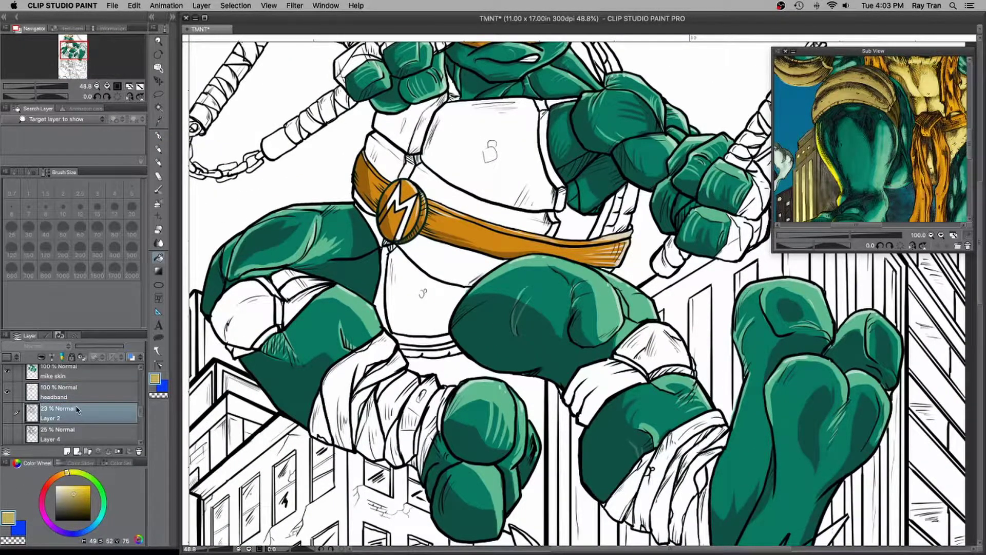
pyautogui.click(67, 450)
pyautogui.doubleClick(58, 419)
pyautogui.write('kneepad')
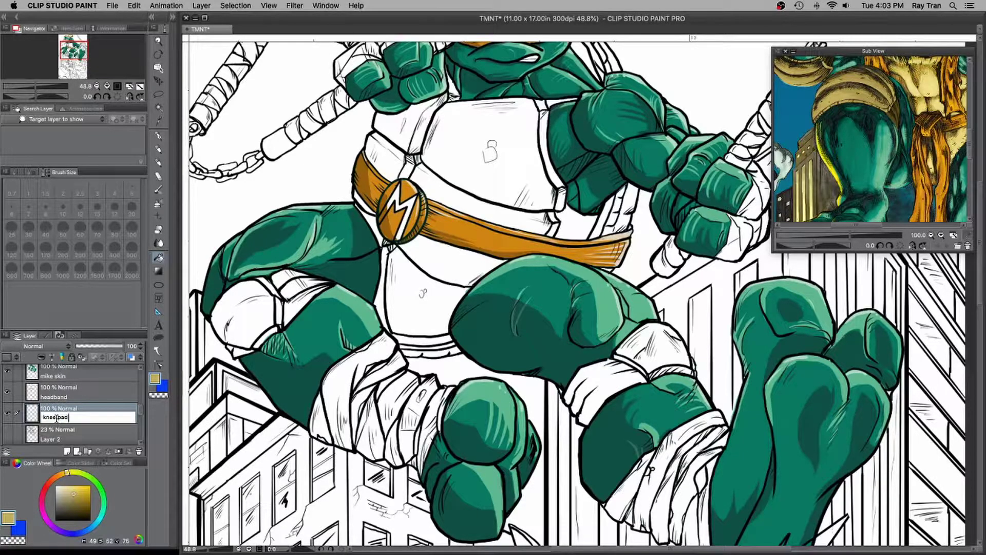
pyautogui.press('Return')
# - Fill all segments of both knee pads with the flat tan colour
pyautogui.click(258, 319)
pyautogui.click(295, 307)
pyautogui.click(279, 309)
pyautogui.click(301, 280)
pyautogui.click(264, 342)
pyautogui.click(313, 290)
pyautogui.click(646, 350)
pyautogui.click(618, 373)
pyautogui.click(683, 370)
pyautogui.click(672, 370)
pyautogui.scroll(-1, 714, 350)
pyautogui.moveTo(714, 350); pyautogui.dragTo(616, 378)
pyautogui.scroll(-1, 468, 393)
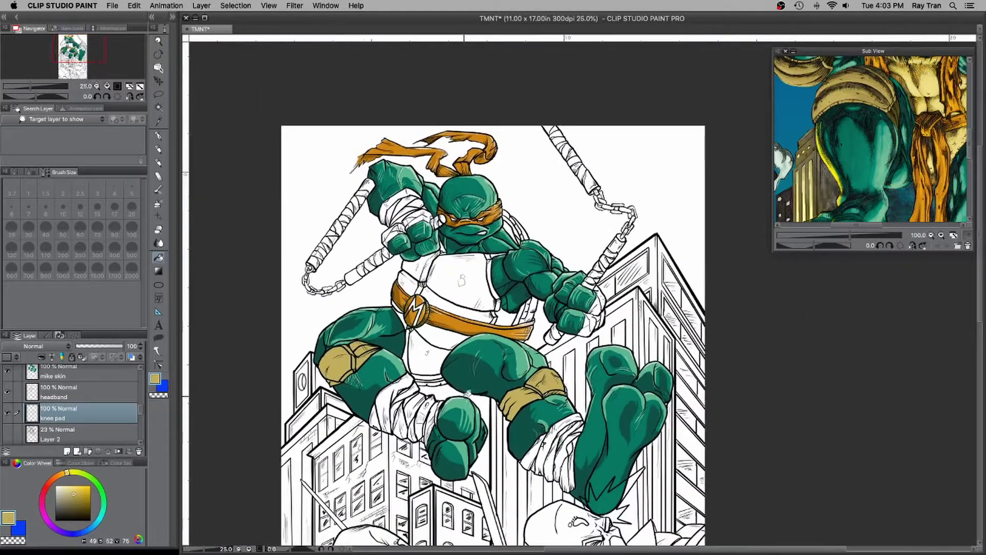
# - Choose a darker olive brown (HSV 49, 49, 45) and shade the outer edge and folds of the left knee pad with the pen
pyautogui.scroll(3, 467, 393)
pyautogui.press('p')
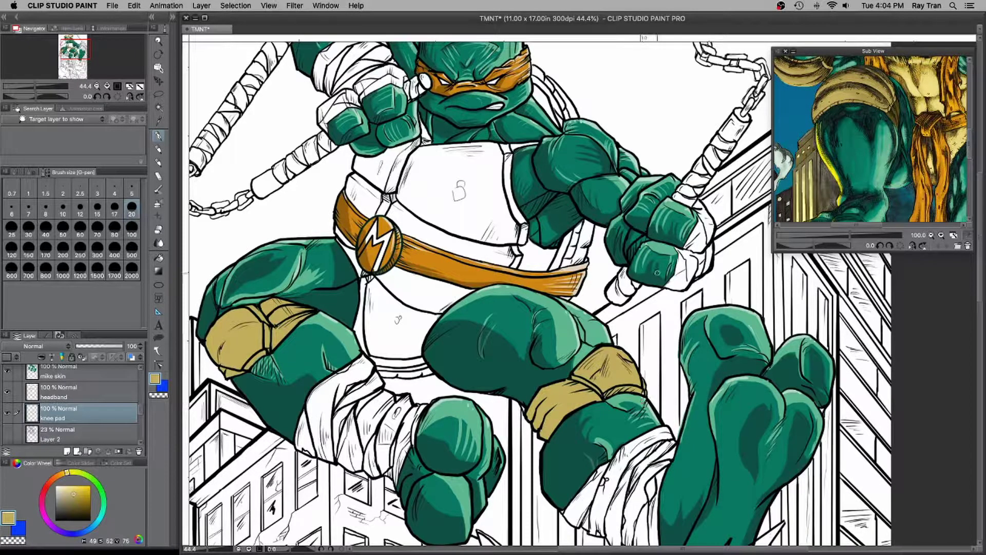
pyautogui.click(73, 504)
pyautogui.moveTo(207, 337); pyautogui.dragTo(220, 375)
pyautogui.moveTo(238, 344); pyautogui.dragTo(215, 359)
pyautogui.press('super+z')
pyautogui.moveTo(244, 313); pyautogui.dragTo(214, 345)
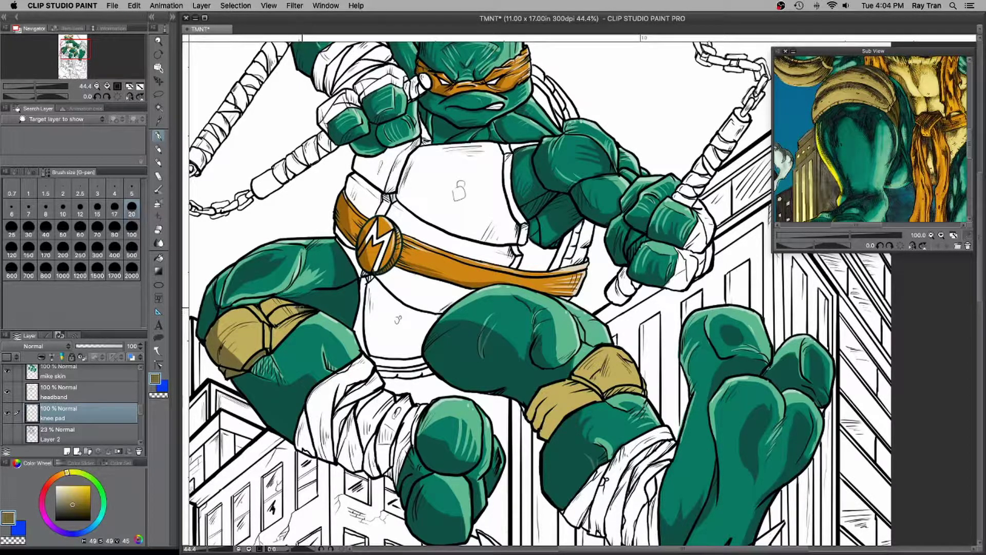
pyautogui.moveTo(298, 305)
pyautogui.mouseDown()
pyautogui.moveTo(264, 305)
pyautogui.moveTo(275, 298)
pyautogui.mouseUp()
# - Add lasso-filled olive brown shadows to the folds of the right knee pad and the edge of the left one
pyautogui.click(159, 338)
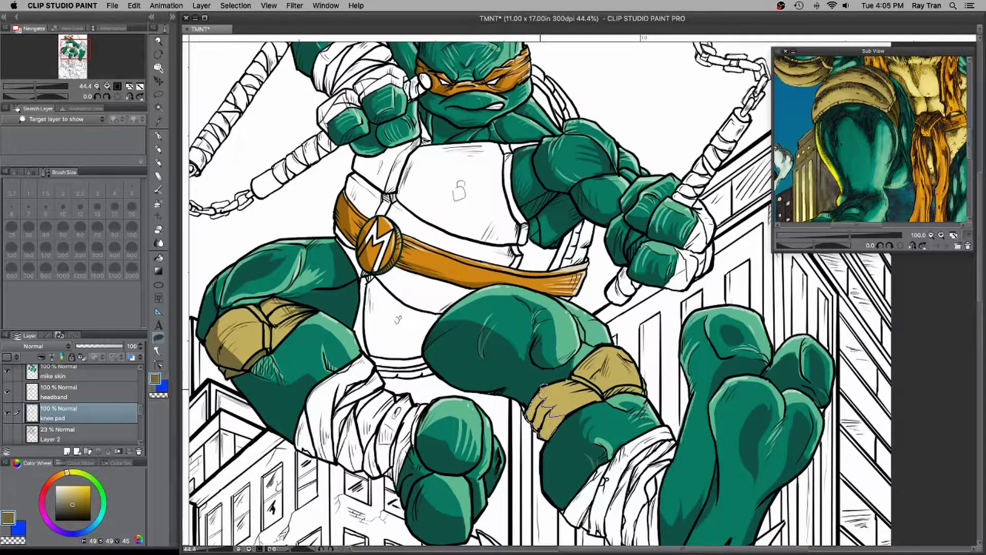
pyautogui.moveTo(540, 390); pyautogui.dragTo(529, 411)
pyautogui.moveTo(609, 382)
pyautogui.mouseDown()
pyautogui.moveTo(604, 397)
pyautogui.moveTo(575, 377)
pyautogui.mouseUp()
pyautogui.moveTo(225, 313)
pyautogui.mouseDown()
pyautogui.moveTo(217, 328)
pyautogui.moveTo(240, 356)
pyautogui.moveTo(229, 362)
pyautogui.moveTo(212, 328)
pyautogui.mouseUp()
pyautogui.press('p')
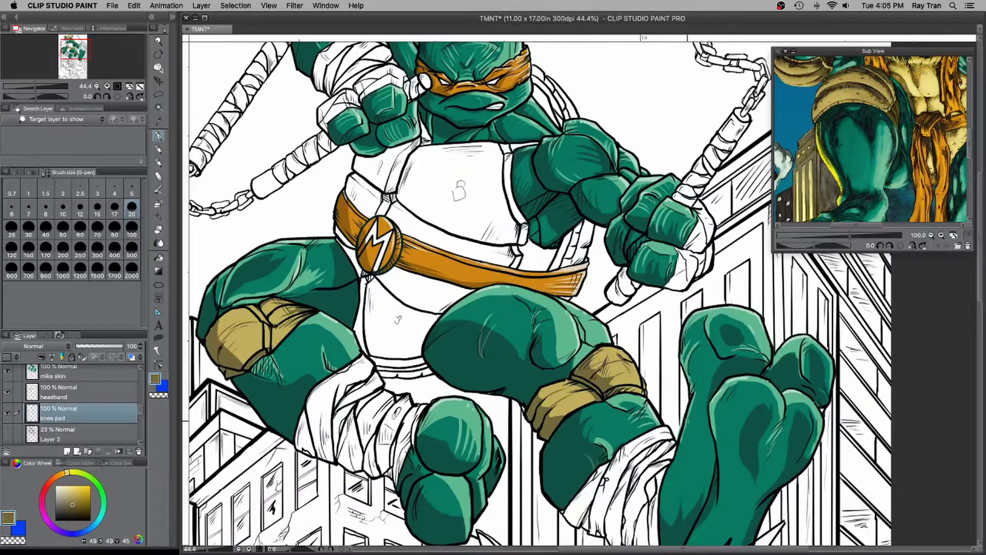
# - Choose a pale cream (HSV 49, 24, 93) and paint thin highlights along the edges of both knee pads
pyautogui.scroll(-3, 740, 391)
pyautogui.click(64, 488)
pyautogui.scroll(3, 514, 349)
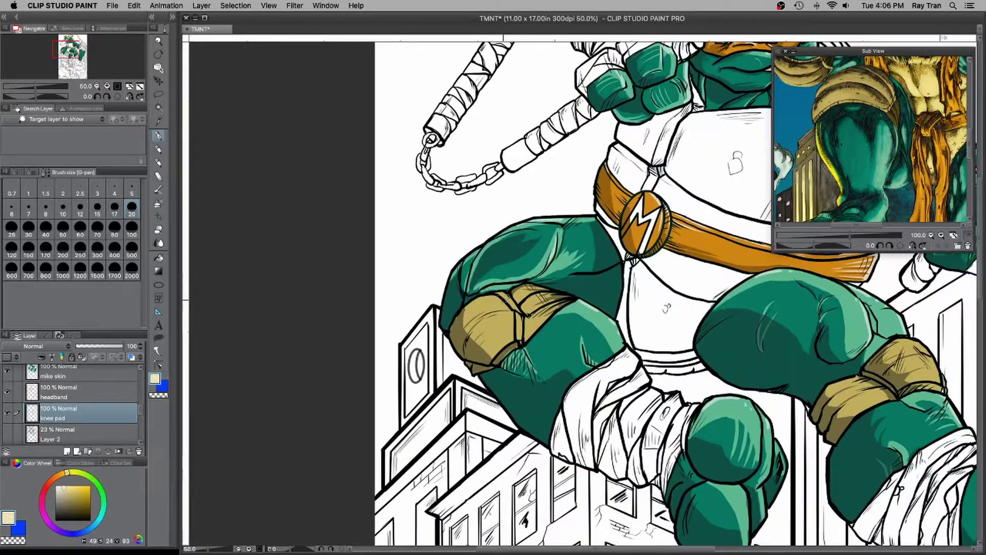
pyautogui.moveTo(531, 288); pyautogui.dragTo(520, 299)
pyautogui.moveTo(535, 307); pyautogui.dragTo(550, 301)
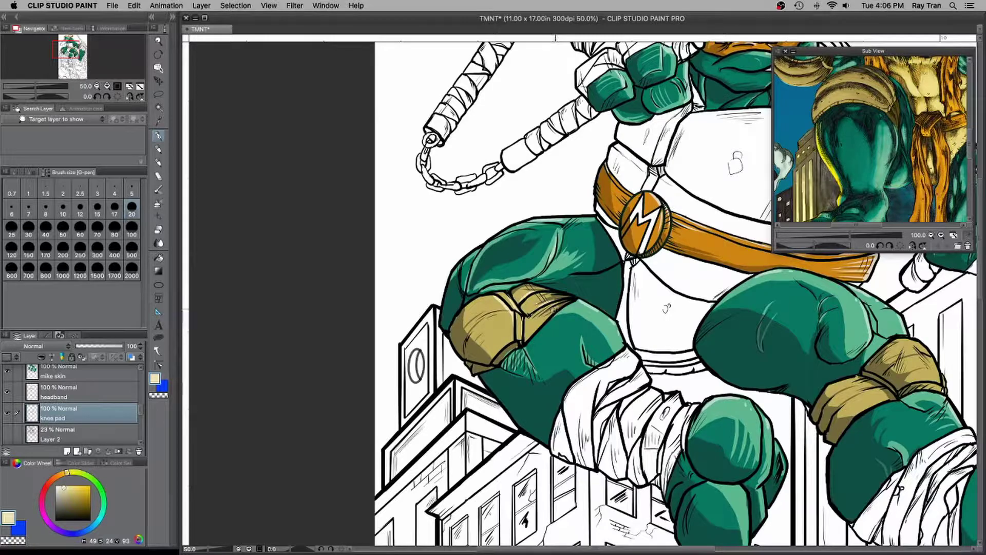
pyautogui.moveTo(904, 342); pyautogui.dragTo(924, 351)
# - Choose a light grey (HSV 49, 0, 83) and add a layer named wrap above the knee pad layer
pyautogui.scroll(-3, 905, 368)
pyautogui.moveTo(59, 486); pyautogui.dragTo(55, 491)
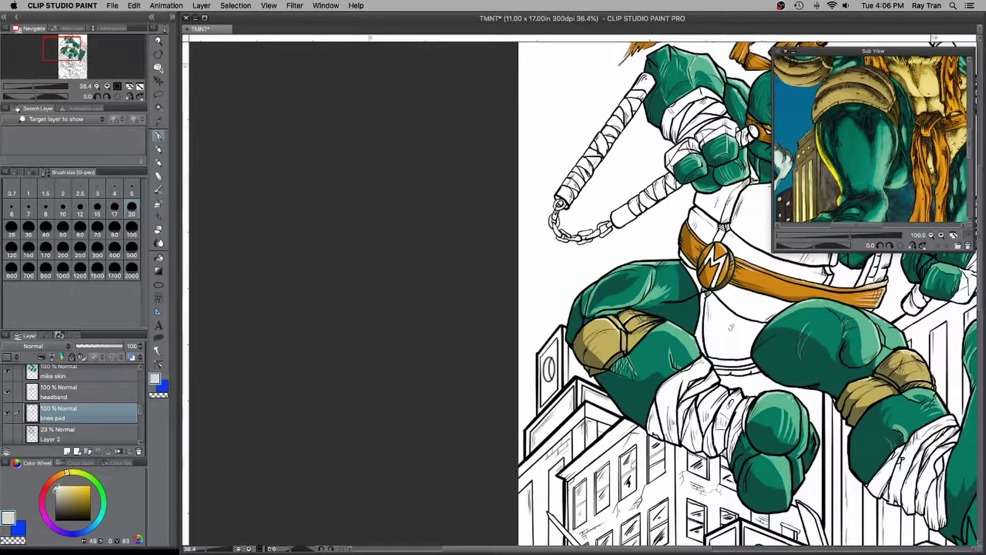
pyautogui.press('super+shift+n')
pyautogui.doubleClick(71, 417)
pyautogui.write('wrap')
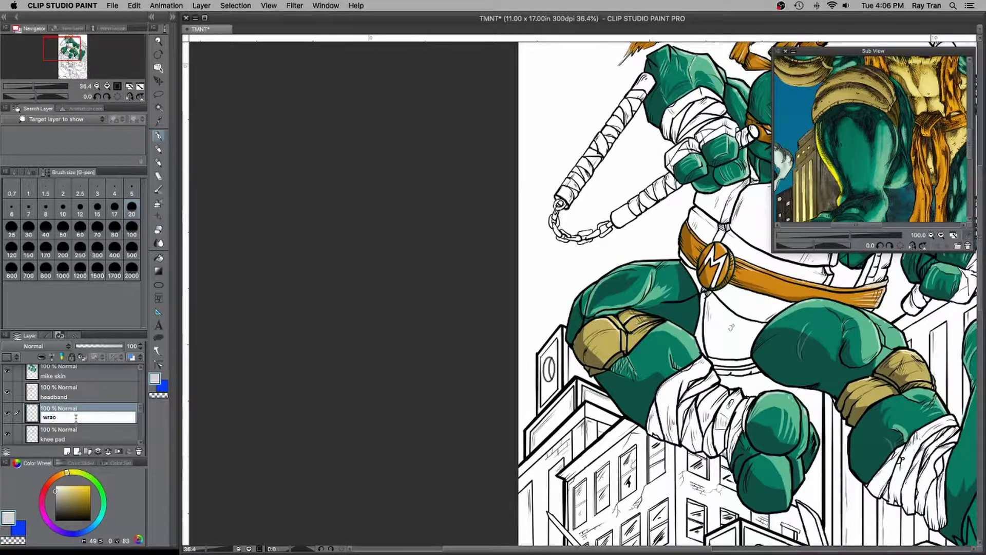
pyautogui.press('Return')
# - Fill every strip of the bandage around the left shin with light grey
pyautogui.click(162, 256)
pyautogui.click(669, 395)
pyautogui.click(711, 405)
pyautogui.click(692, 428)
pyautogui.click(724, 421)
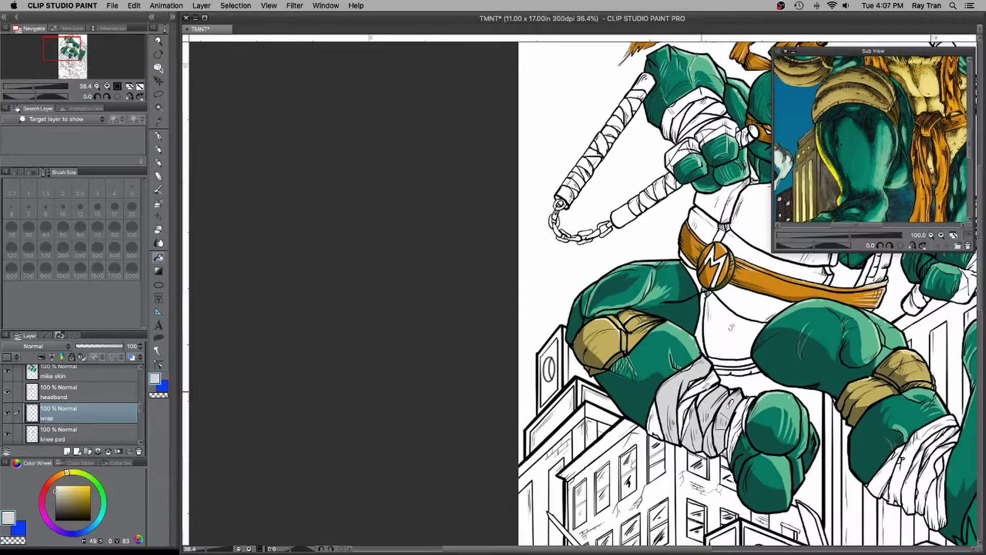
pyautogui.click(699, 384)
pyautogui.scroll(3, 679, 392)
pyautogui.scroll(4, 678, 388)
pyautogui.moveTo(678, 388); pyautogui.dragTo(360, 280)
pyautogui.click(311, 350)
pyautogui.click(377, 344)
pyautogui.click(414, 293)
pyautogui.click(385, 265)
pyautogui.click(341, 256)
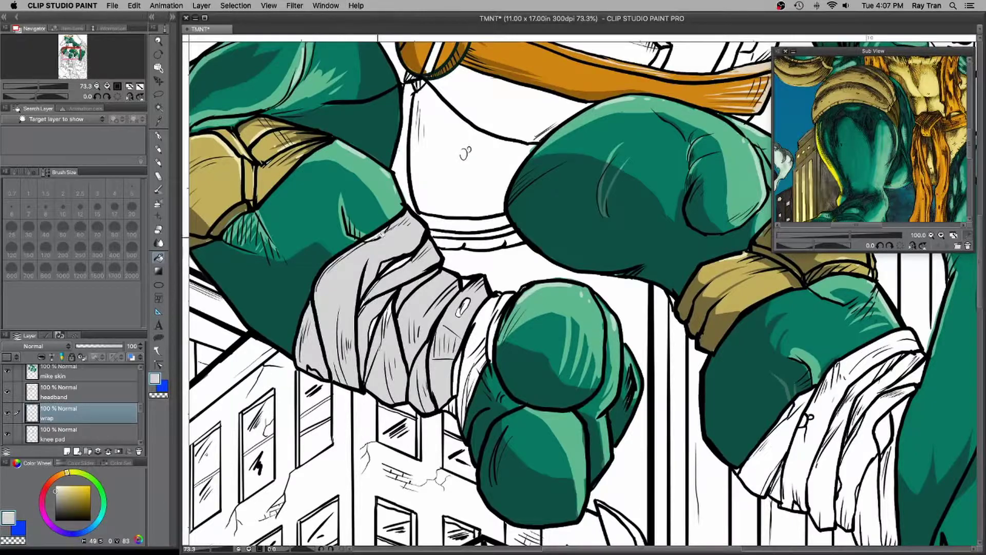
pyautogui.click(459, 370)
pyautogui.click(477, 379)
pyautogui.click(492, 334)
pyautogui.click(464, 405)
# - Fill the bandage strips and small fold gaps around the right shin with light grey
pyautogui.moveTo(755, 407); pyautogui.dragTo(424, 278)
pyautogui.click(437, 327)
pyautogui.click(475, 323)
pyautogui.click(532, 333)
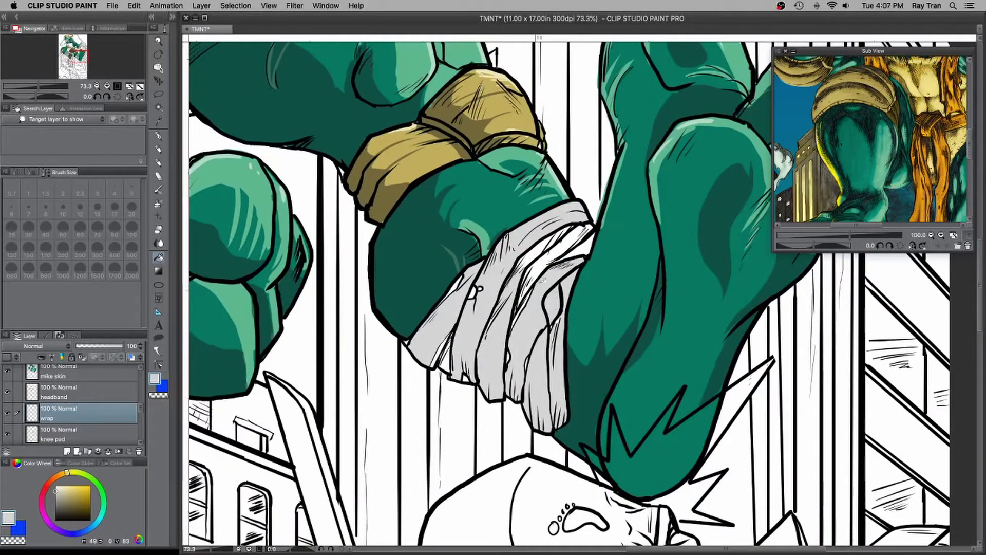
pyautogui.click(566, 242)
pyautogui.click(472, 294)
pyautogui.click(459, 282)
pyautogui.click(441, 355)
pyautogui.click(466, 378)
pyautogui.click(509, 354)
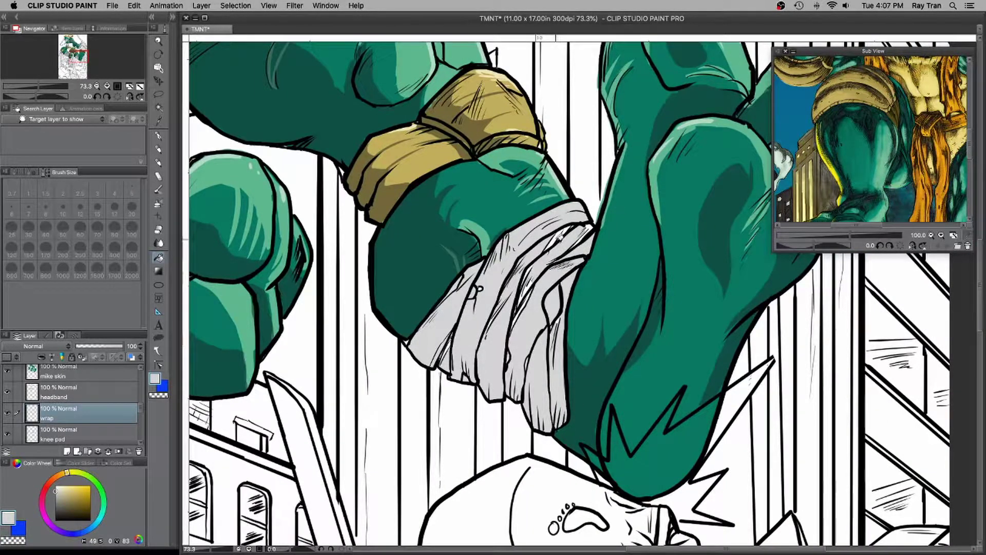
pyautogui.click(554, 239)
pyautogui.click(567, 231)
pyautogui.click(526, 289)
pyautogui.scroll(-3, 523, 290)
# - Fill the hand wrap on the lowered fist at the right with light grey
pyautogui.moveTo(529, 206); pyautogui.dragTo(492, 444)
pyautogui.click(546, 317)
pyautogui.click(565, 308)
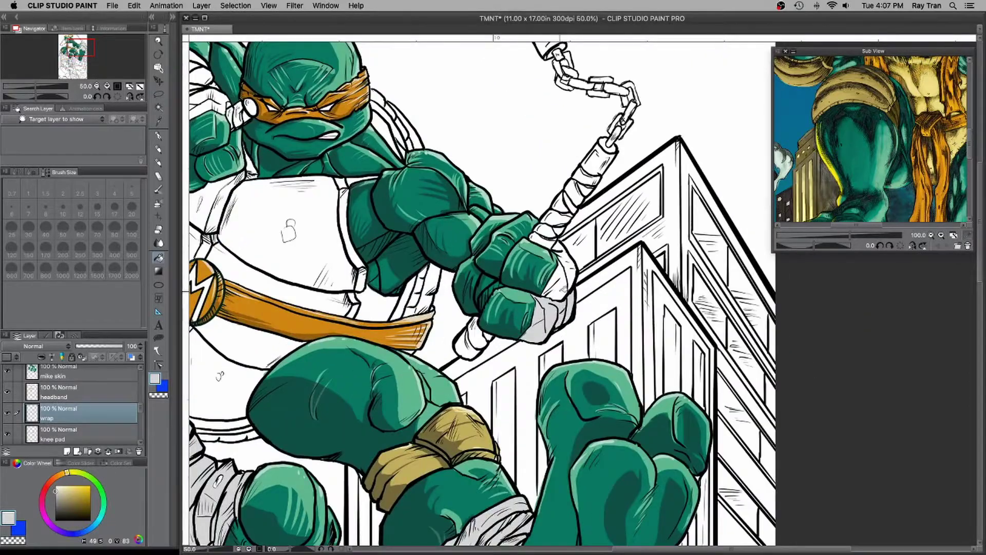
pyautogui.click(564, 277)
# - Fill the forearm and hand wraps of the raised arm with light grey
pyautogui.moveTo(307, 236); pyautogui.dragTo(537, 392)
pyautogui.click(376, 292)
pyautogui.click(366, 309)
pyautogui.click(382, 284)
pyautogui.click(397, 281)
pyautogui.click(398, 238)
pyautogui.click(384, 222)
pyautogui.click(400, 260)
pyautogui.click(423, 269)
pyautogui.click(426, 231)
pyautogui.click(421, 272)
pyautogui.click(449, 257)
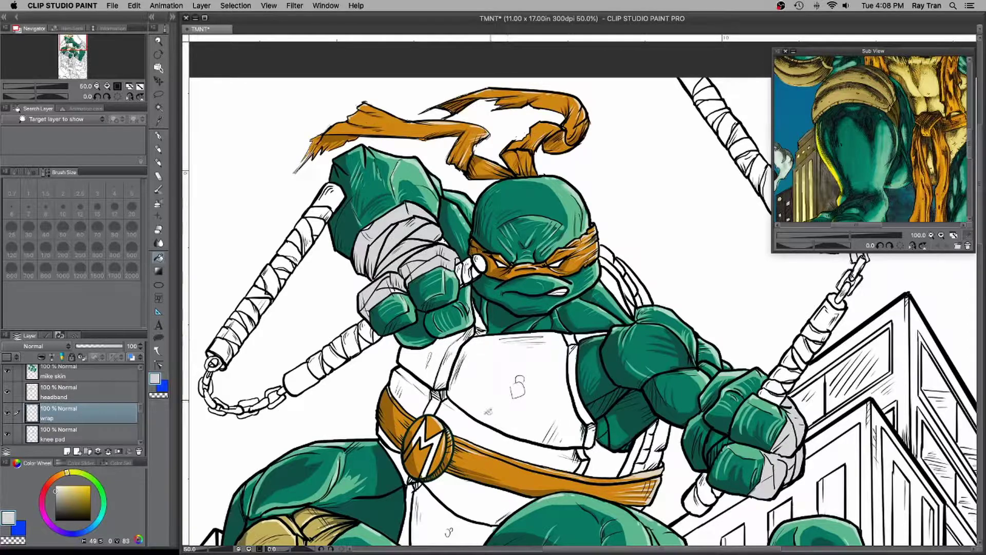
# - Choose a darker grey (HSV 49, 5, 61) and paint shadows in the folds of the raised arm's forearm and hand wraps
pyautogui.press('p')
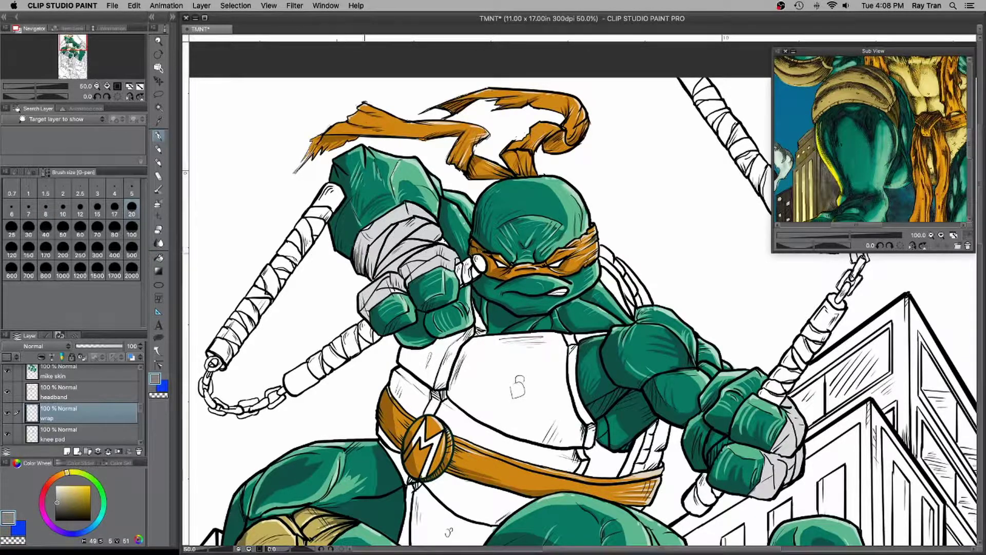
pyautogui.moveTo(396, 227); pyautogui.dragTo(418, 216)
pyautogui.moveTo(406, 241)
pyautogui.mouseDown()
pyautogui.moveTo(430, 224)
pyautogui.moveTo(446, 239)
pyautogui.mouseUp()
pyautogui.moveTo(378, 275)
pyautogui.mouseDown()
pyautogui.moveTo(404, 255)
pyautogui.moveTo(385, 274)
pyautogui.mouseUp()
pyautogui.moveTo(408, 242)
pyautogui.mouseDown()
pyautogui.moveTo(375, 272)
pyautogui.moveTo(360, 322)
pyautogui.mouseUp()
pyautogui.moveTo(383, 286)
pyautogui.mouseDown()
pyautogui.moveTo(359, 310)
pyautogui.moveTo(361, 323)
pyautogui.mouseUp()
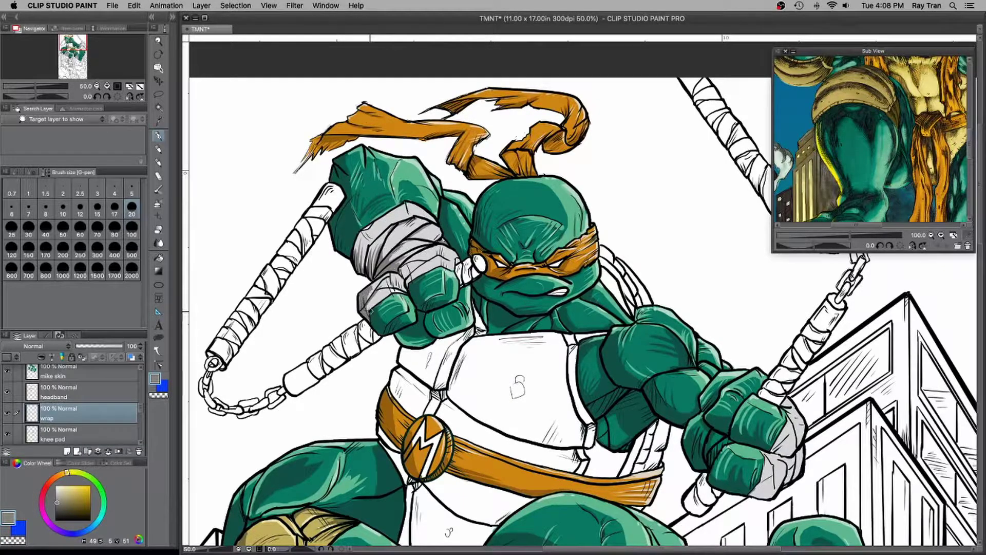
pyautogui.moveTo(407, 275)
pyautogui.mouseDown()
pyautogui.moveTo(425, 261)
pyautogui.moveTo(406, 283)
pyautogui.moveTo(406, 274)
pyautogui.mouseUp()
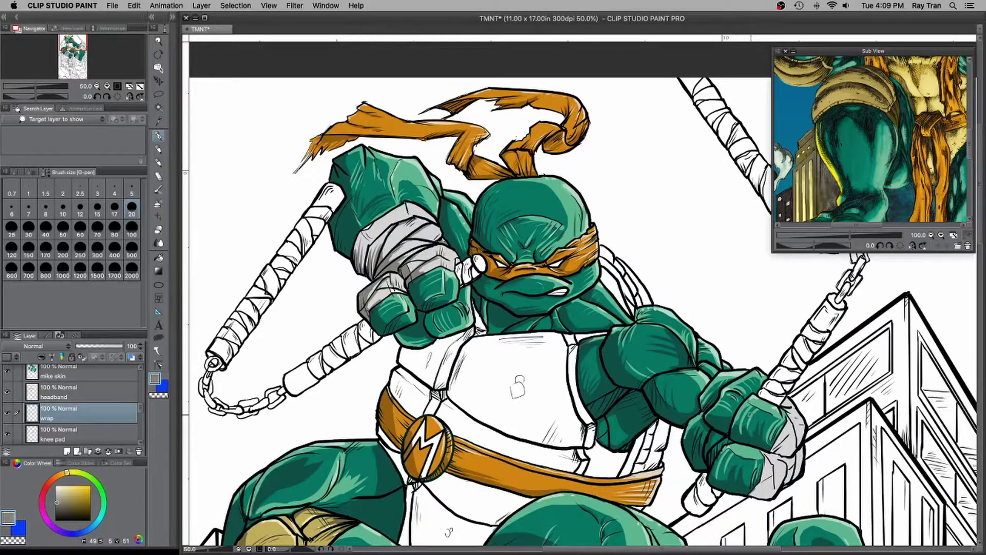
# - Shade the hand wrap on the lowered right fist with the darker grey
pyautogui.moveTo(748, 415); pyautogui.dragTo(577, 250)
pyautogui.moveTo(608, 319)
pyautogui.mouseDown()
pyautogui.moveTo(582, 328)
pyautogui.moveTo(590, 326)
pyautogui.mouseUp()
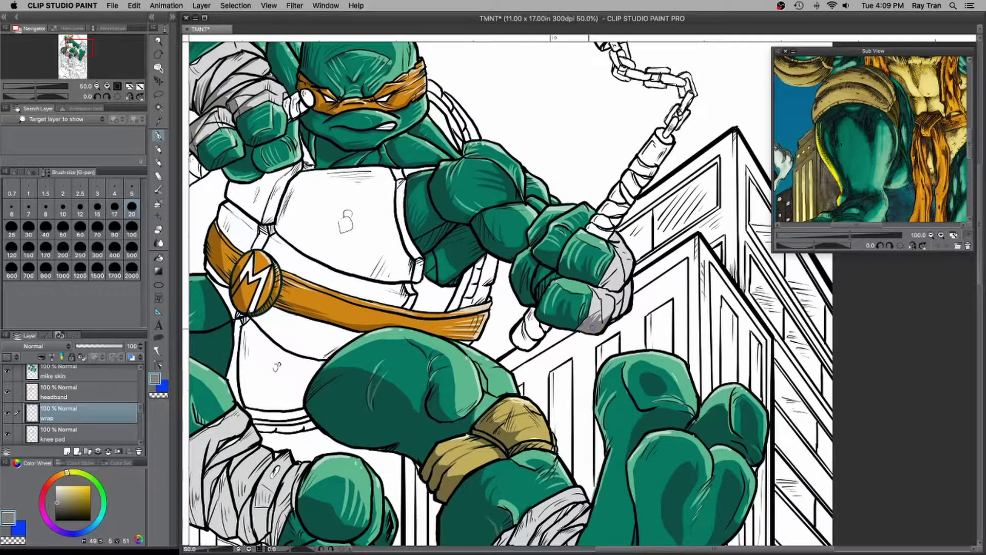
pyautogui.moveTo(605, 291)
pyautogui.mouseDown()
pyautogui.moveTo(631, 256)
pyautogui.moveTo(609, 232)
pyautogui.mouseUp()
# - Shade the lower side and folds of the right shin's bandage in darker grey with pen strokes and lasso-filled areas
pyautogui.moveTo(561, 407); pyautogui.dragTo(594, 186)
pyautogui.moveTo(534, 354); pyautogui.dragTo(539, 305)
pyautogui.press('u')
pyautogui.moveTo(513, 347)
pyautogui.mouseDown()
pyautogui.moveTo(517, 380)
pyautogui.moveTo(606, 410)
pyautogui.moveTo(587, 365)
pyautogui.mouseUp()
pyautogui.moveTo(532, 335); pyautogui.dragTo(506, 355)
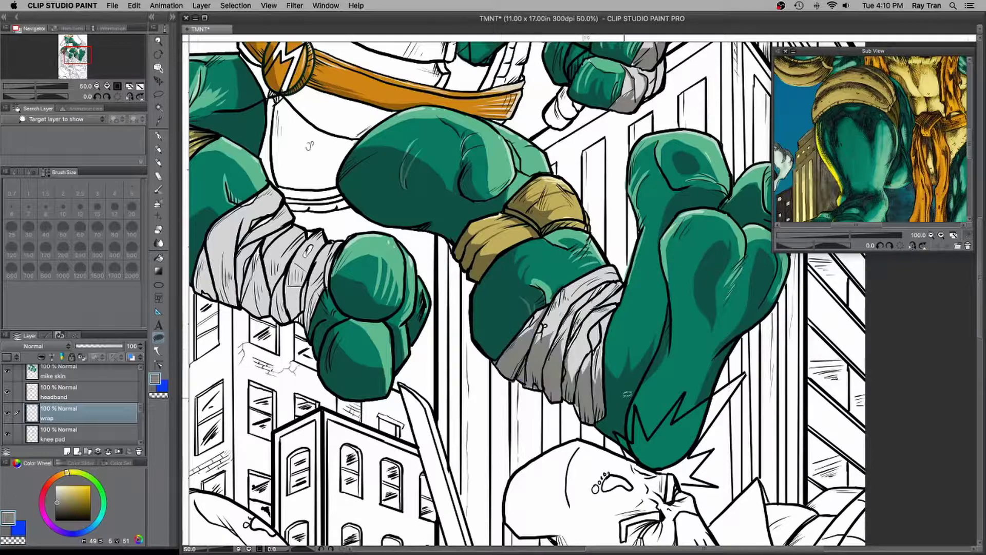
# - Shade the lower edge and folds of the left shin's bandage with lasso-filled darker grey areas, undoing misplaced fills
pyautogui.moveTo(198, 275)
pyautogui.mouseDown()
pyautogui.moveTo(205, 297)
pyautogui.moveTo(275, 314)
pyautogui.mouseUp()
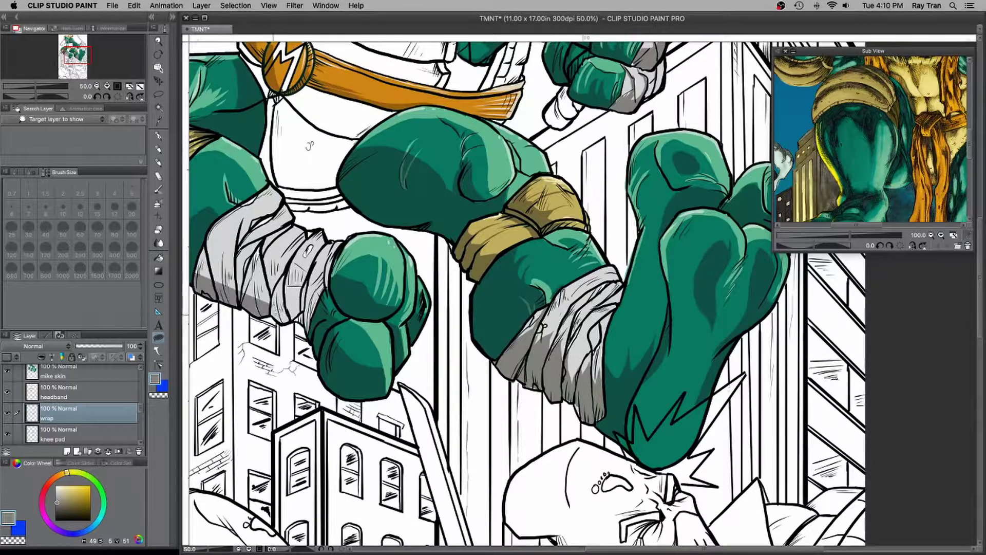
pyautogui.press('super+z')
pyautogui.moveTo(200, 263)
pyautogui.mouseDown()
pyautogui.moveTo(198, 290)
pyautogui.moveTo(262, 312)
pyautogui.mouseUp()
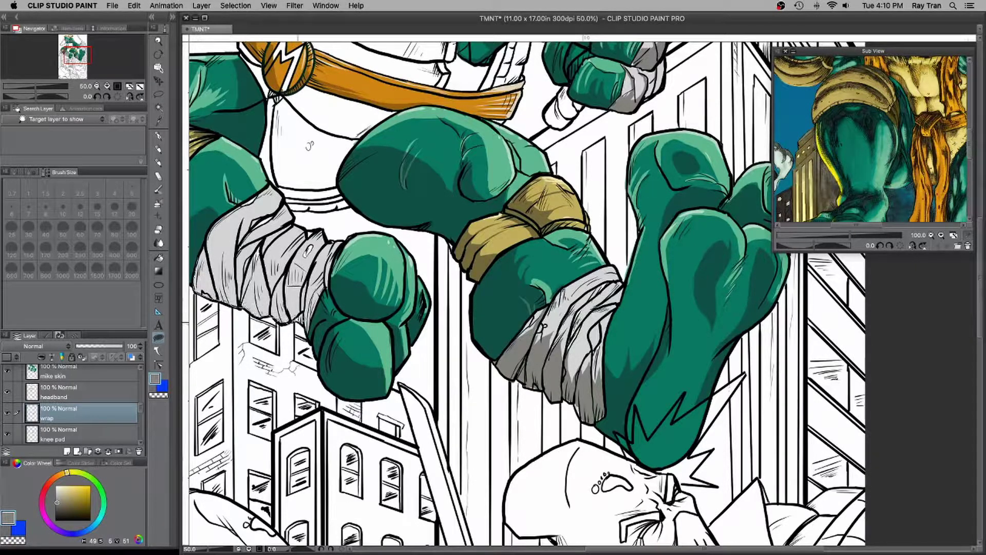
pyautogui.hotkey('ctrl', 'z')
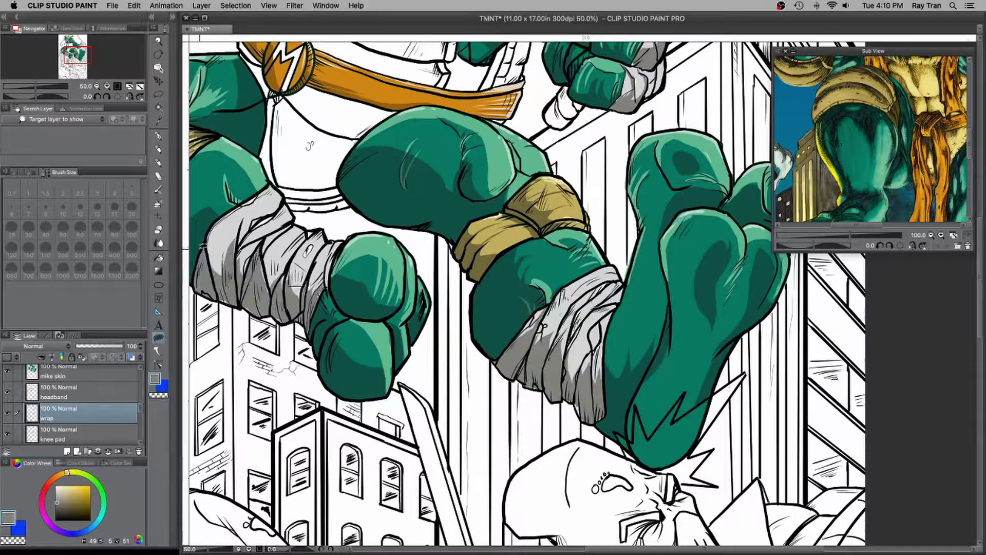
# - Pen darker grey fold lines and hatching along the bandage strips of both shins
pyautogui.click(159, 139)
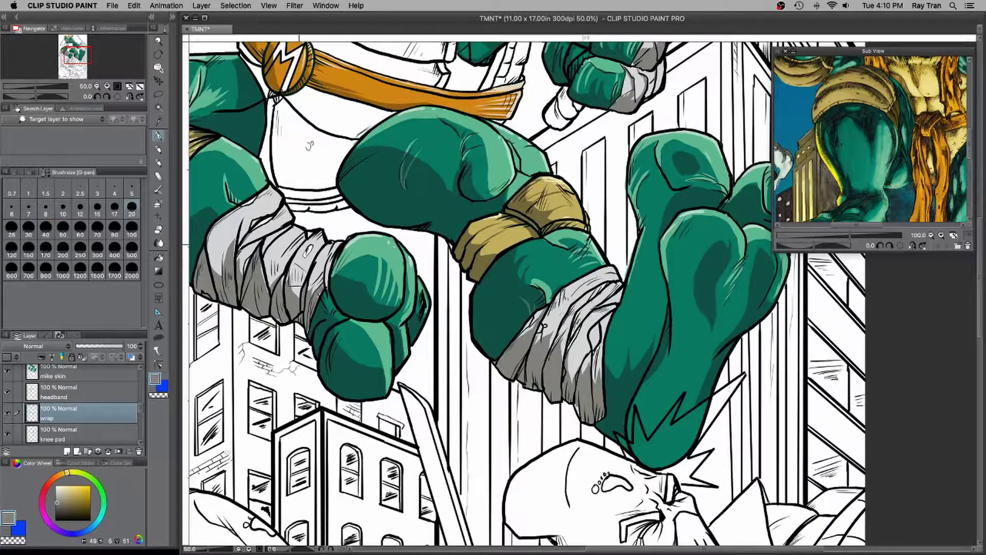
pyautogui.moveTo(264, 263)
pyautogui.mouseDown()
pyautogui.moveTo(290, 229)
pyautogui.moveTo(279, 214)
pyautogui.mouseUp()
pyautogui.moveTo(208, 248); pyautogui.dragTo(245, 204)
pyautogui.moveTo(327, 244); pyautogui.dragTo(307, 291)
pyautogui.moveTo(558, 344)
pyautogui.mouseDown()
pyautogui.moveTo(564, 320)
pyautogui.moveTo(585, 319)
pyautogui.mouseUp()
pyautogui.moveTo(573, 318); pyautogui.dragTo(604, 295)
pyautogui.moveTo(591, 350); pyautogui.dragTo(609, 314)
pyautogui.moveTo(600, 380); pyautogui.dragTo(614, 279)
pyautogui.moveTo(573, 303)
pyautogui.mouseDown()
pyautogui.moveTo(603, 281)
pyautogui.moveTo(600, 272)
pyautogui.mouseUp()
pyautogui.moveTo(246, 233); pyautogui.dragTo(275, 203)
pyautogui.moveTo(280, 275)
pyautogui.mouseDown()
pyautogui.moveTo(289, 240)
pyautogui.moveTo(300, 237)
pyautogui.mouseUp()
pyautogui.moveTo(296, 297); pyautogui.dragTo(304, 257)
pyautogui.moveTo(220, 280); pyautogui.dragTo(228, 231)
pyautogui.moveTo(215, 271); pyautogui.dragTo(220, 239)
pyautogui.moveTo(544, 337); pyautogui.dragTo(565, 303)
pyautogui.moveTo(569, 381); pyautogui.dragTo(584, 331)
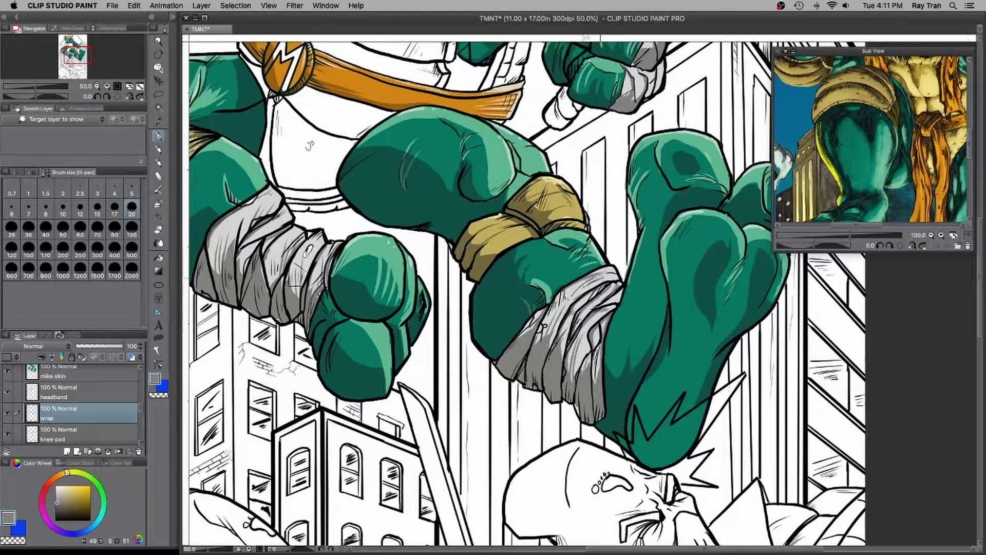
pyautogui.moveTo(607, 272); pyautogui.dragTo(588, 286)
# - Zoom out to the whole turtle figure and save the drawing
pyautogui.press('super+minus')
pyautogui.press('super+minus')
pyautogui.moveTo(594, 233); pyautogui.dragTo(523, 339)
pyautogui.click(112, 7)
pyautogui.click(122, 73)
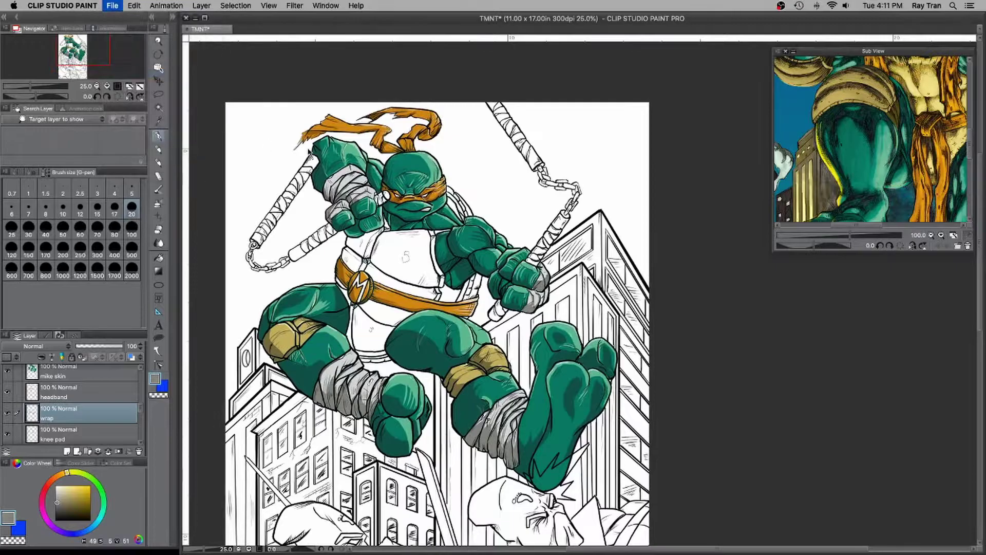
# - Sample the pale yellow of the plastron in the reference image and add a new layer named shell
pyautogui.scroll(2, 419, 240)
pyautogui.moveTo(931, 124); pyautogui.dragTo(867, 139)
pyautogui.scroll(2, 867, 140)
pyautogui.click(875, 71)
pyautogui.doubleClick(64, 422)
pyautogui.click(107, 432)
pyautogui.click(68, 450)
pyautogui.doubleClick(75, 438)
pyautogui.write('shell')
pyautogui.press('Return')
# - Fill the turtle's chest, side and belly plates with pale yellow on the shell layer
pyautogui.click(160, 259)
pyautogui.click(355, 260)
pyautogui.click(297, 245)
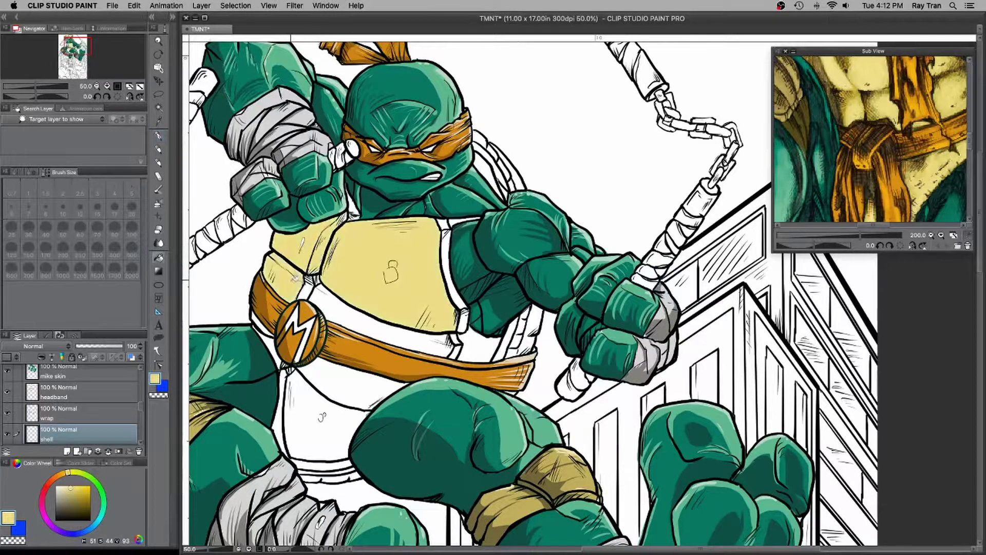
pyautogui.click(295, 278)
pyautogui.click(356, 317)
pyautogui.click(346, 386)
pyautogui.click(305, 291)
pyautogui.click(319, 422)
pyautogui.click(279, 411)
pyautogui.click(456, 349)
pyautogui.click(481, 347)
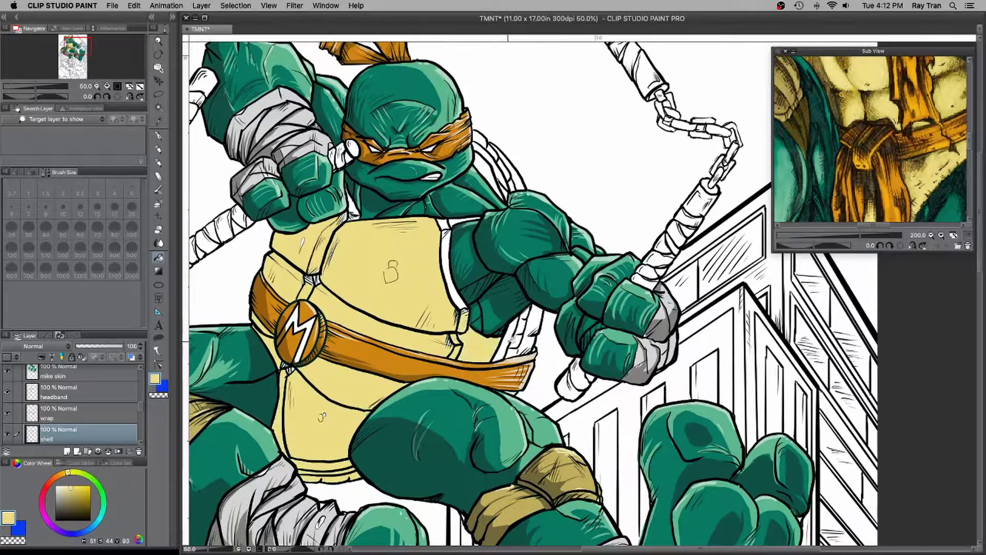
# - Fill the plastron's rim, the side shell under the arm and the back shell with pale yellow
pyautogui.click(511, 340)
pyautogui.click(523, 321)
pyautogui.click(446, 256)
pyautogui.click(458, 223)
pyautogui.click(353, 211)
pyautogui.click(486, 165)
pyautogui.click(482, 141)
pyautogui.click(505, 171)
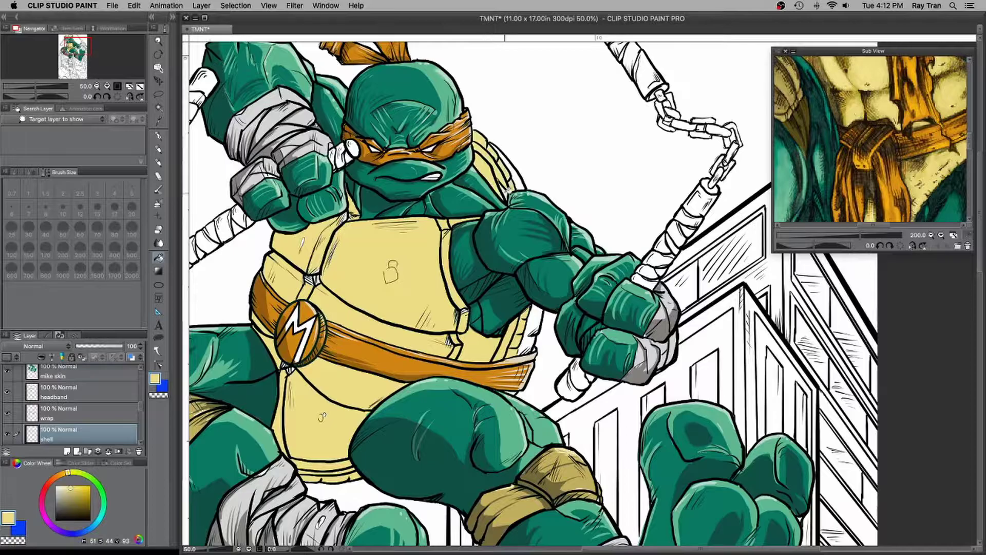
# - Try an orange fill on the upper chest and side plates of the shell and undo it
pyautogui.scroll(-4, 515, 337)
pyautogui.click(72, 496)
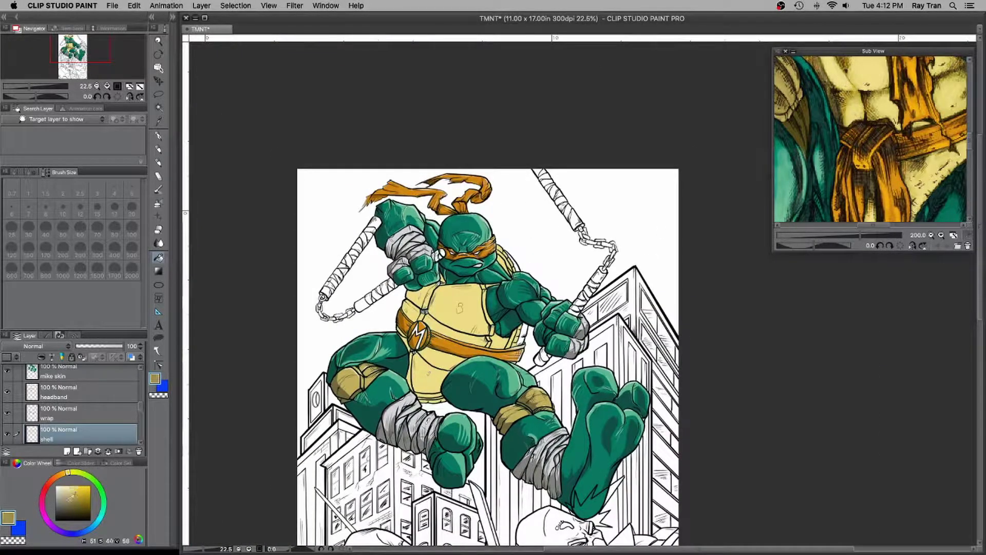
pyautogui.scroll(-2, 440, 293)
pyautogui.scroll(4, 470, 288)
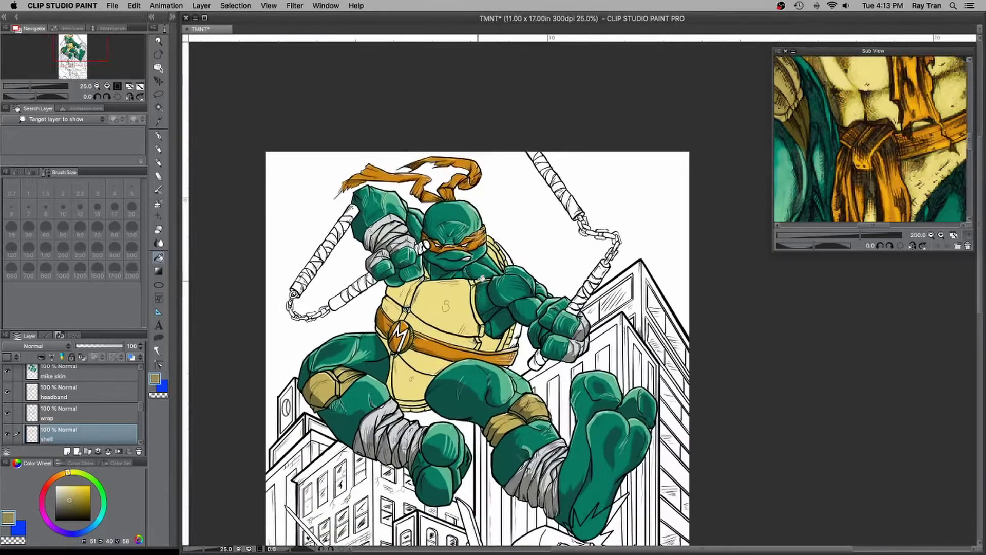
pyautogui.scroll(2, 467, 297)
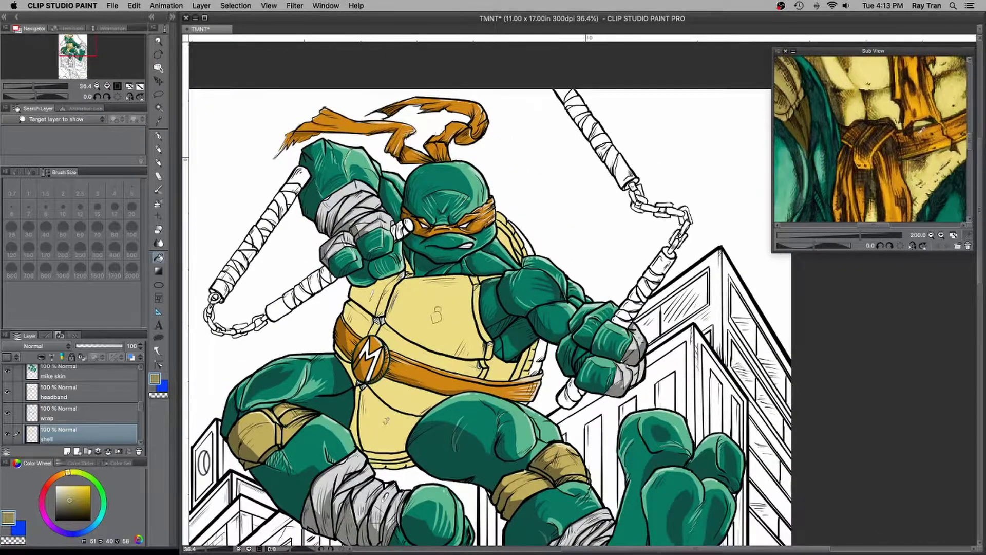
pyautogui.scroll(-2, 478, 241)
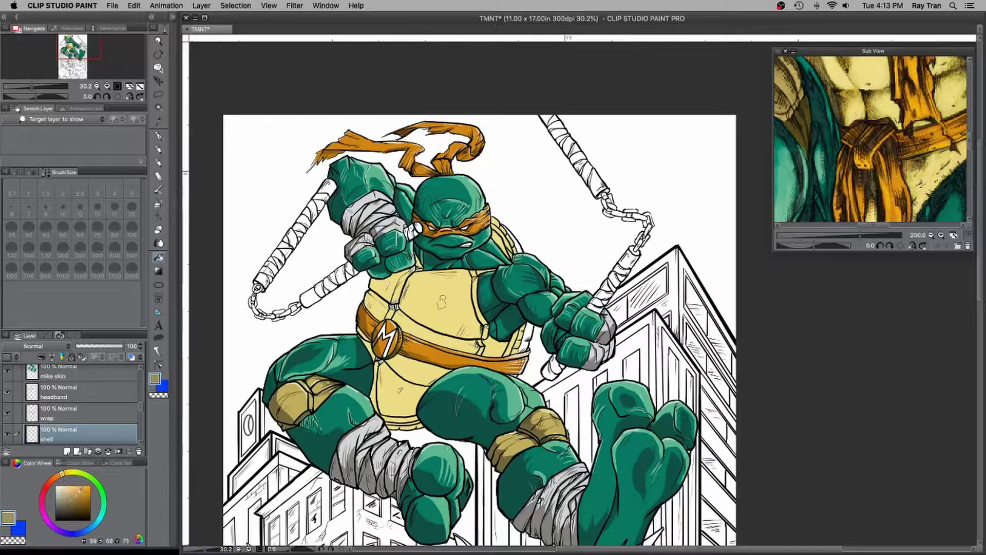
pyautogui.click(414, 311)
pyautogui.click(386, 285)
pyautogui.click(410, 325)
pyautogui.click(383, 307)
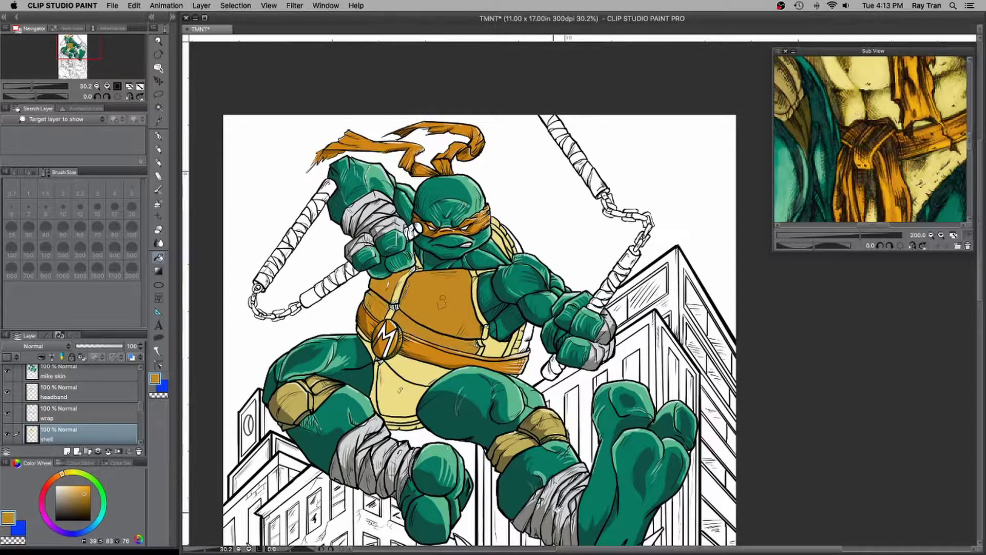
pyautogui.press('super+z')
pyautogui.press('super+z')
pyautogui.press('super+z')
pyautogui.press('super+z')
# - Choose a darker brown and fill the chest, side and belly plates of the shell with it
pyautogui.click(85, 502)
pyautogui.click(442, 309)
pyautogui.click(386, 286)
pyautogui.click(413, 325)
pyautogui.click(380, 306)
pyautogui.click(399, 373)
pyautogui.click(396, 398)
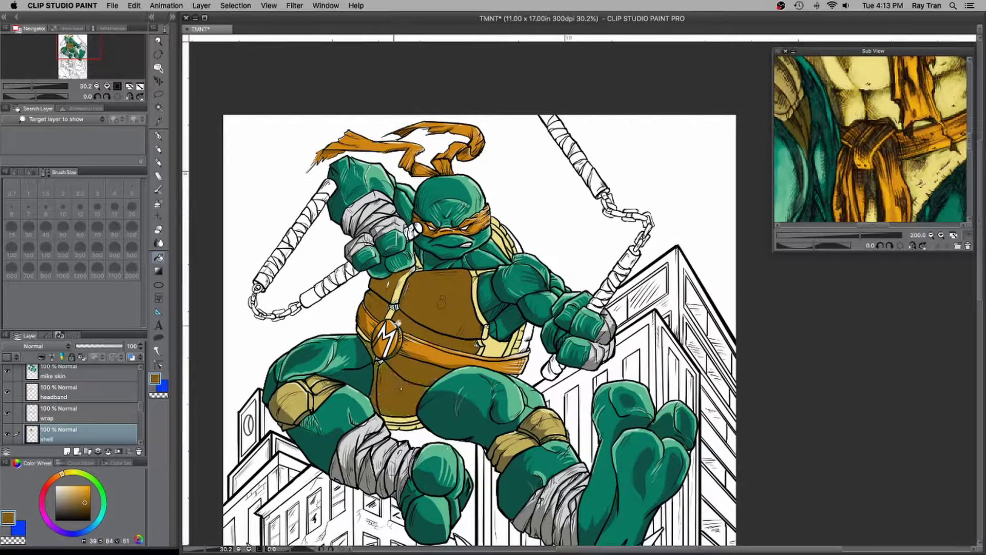
# - Fill the side shell sections, the back shell segments and the remaining plastron rim with the same brown
pyautogui.scroll(4, 425, 297)
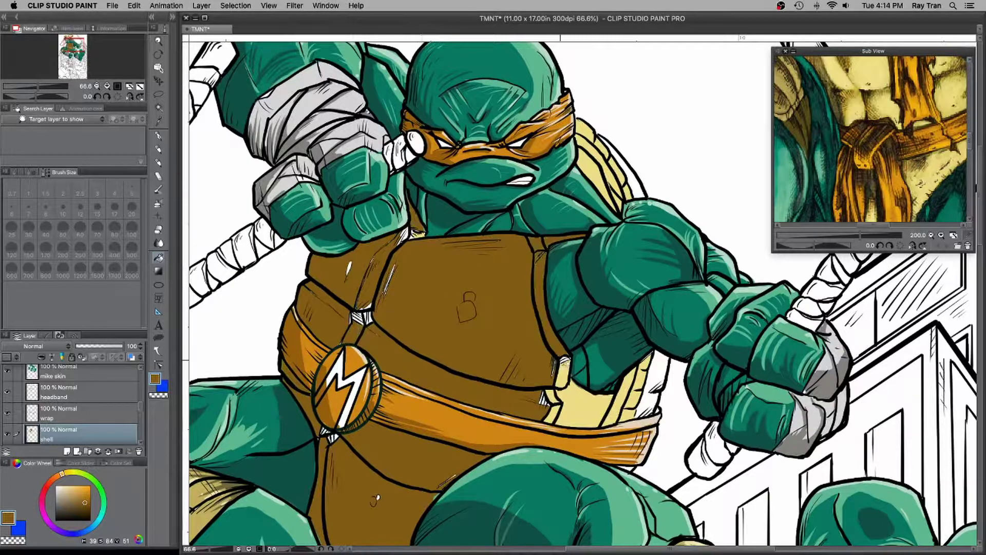
pyautogui.click(619, 401)
pyautogui.click(642, 371)
pyautogui.click(596, 176)
pyautogui.click(609, 164)
pyautogui.click(588, 131)
pyautogui.click(627, 192)
pyautogui.moveTo(403, 478); pyautogui.dragTo(480, 287)
pyautogui.click(462, 375)
# - Pen brown over the small unfilled gaps between the plates and along the plastron's seams
pyautogui.press('p')
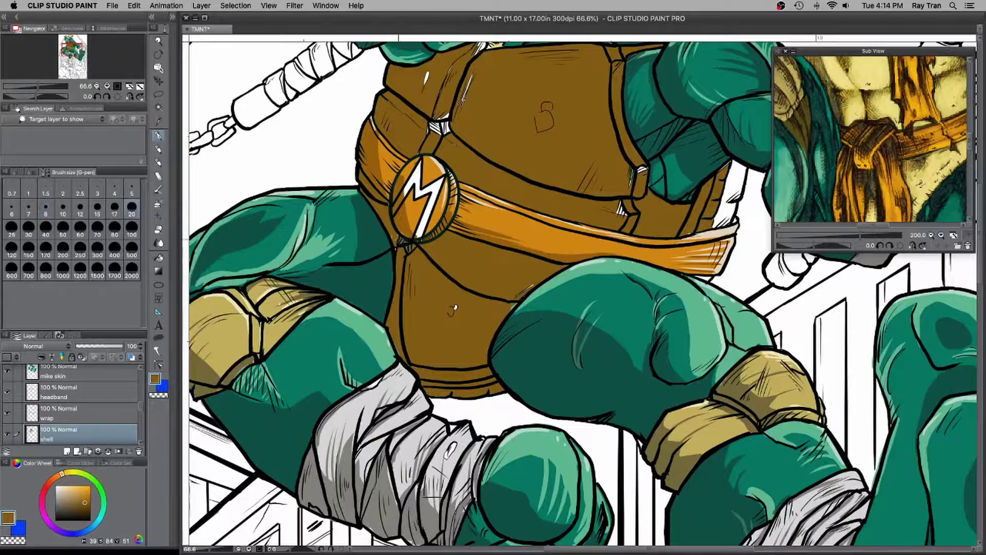
pyautogui.moveTo(618, 196); pyautogui.dragTo(623, 215)
pyautogui.moveTo(436, 128)
pyautogui.mouseDown()
pyautogui.moveTo(491, 244)
pyautogui.moveTo(500, 240)
pyautogui.mouseUp()
pyautogui.moveTo(523, 200); pyautogui.dragTo(514, 224)
pyautogui.moveTo(482, 187); pyautogui.dragTo(480, 204)
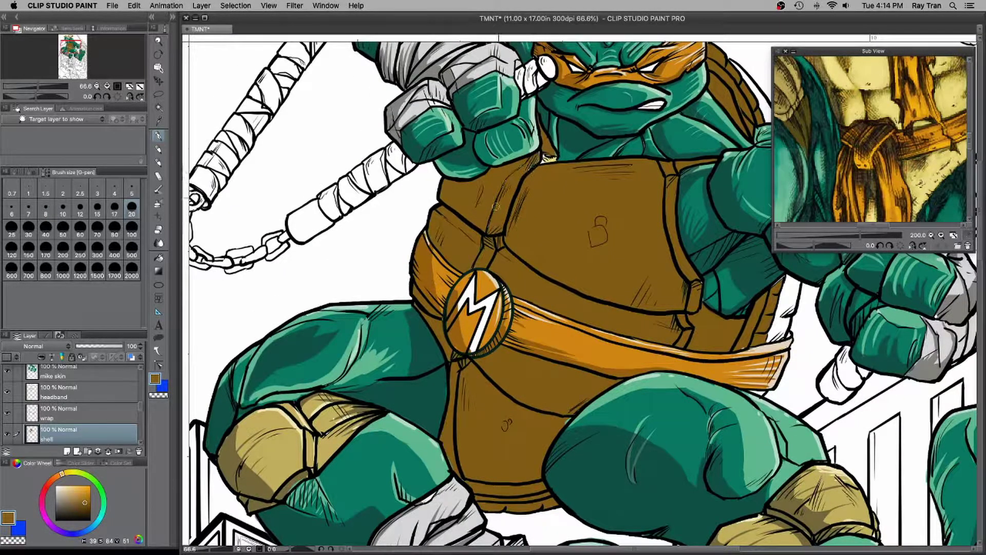
# - Choose a dark brown and pen shadows on the turtle's right shoulder and side plates, neck edge and plastron rim
pyautogui.scroll(5, 671, 227)
pyautogui.hscroll(2, 671, 227)
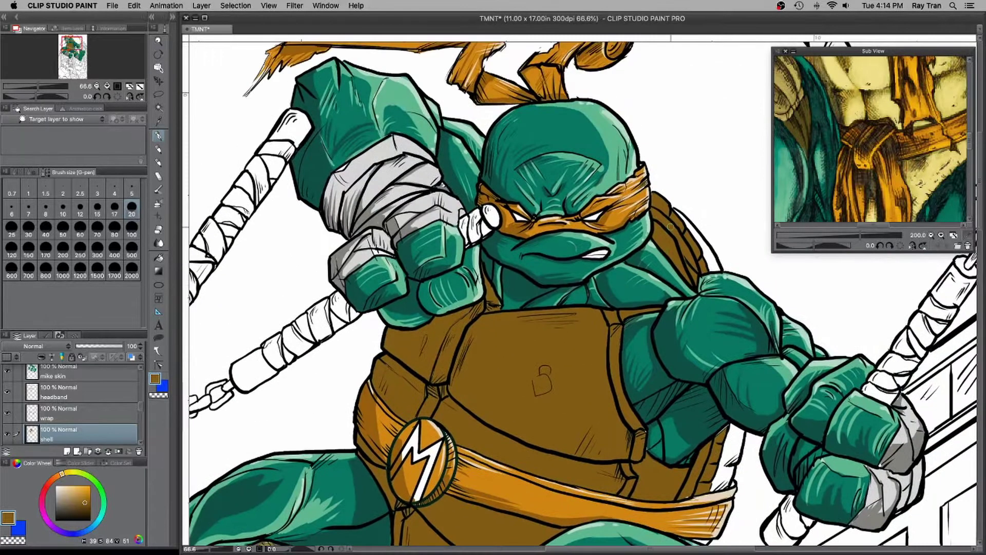
pyautogui.click(83, 510)
pyautogui.moveTo(388, 330)
pyautogui.mouseDown()
pyautogui.moveTo(385, 358)
pyautogui.moveTo(424, 386)
pyautogui.mouseUp()
pyautogui.moveTo(378, 361)
pyautogui.mouseDown()
pyautogui.moveTo(372, 390)
pyautogui.moveTo(393, 411)
pyautogui.mouseUp()
pyautogui.moveTo(435, 317); pyautogui.dragTo(465, 312)
pyautogui.moveTo(446, 319); pyautogui.dragTo(398, 337)
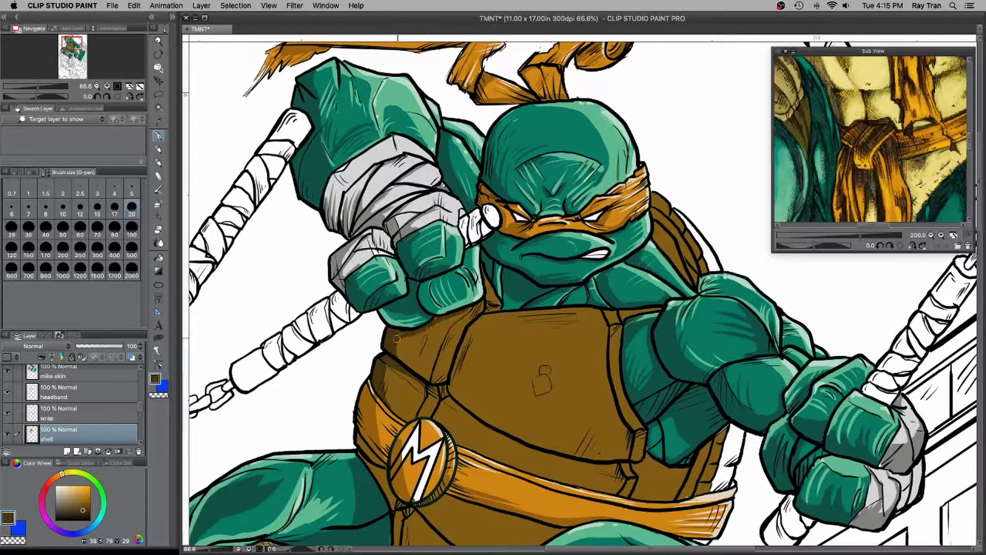
pyautogui.moveTo(485, 290)
pyautogui.mouseDown()
pyautogui.moveTo(497, 293)
pyautogui.moveTo(491, 299)
pyautogui.mouseUp()
pyautogui.moveTo(642, 447); pyautogui.dragTo(630, 473)
pyautogui.moveTo(628, 491); pyautogui.dragTo(625, 493)
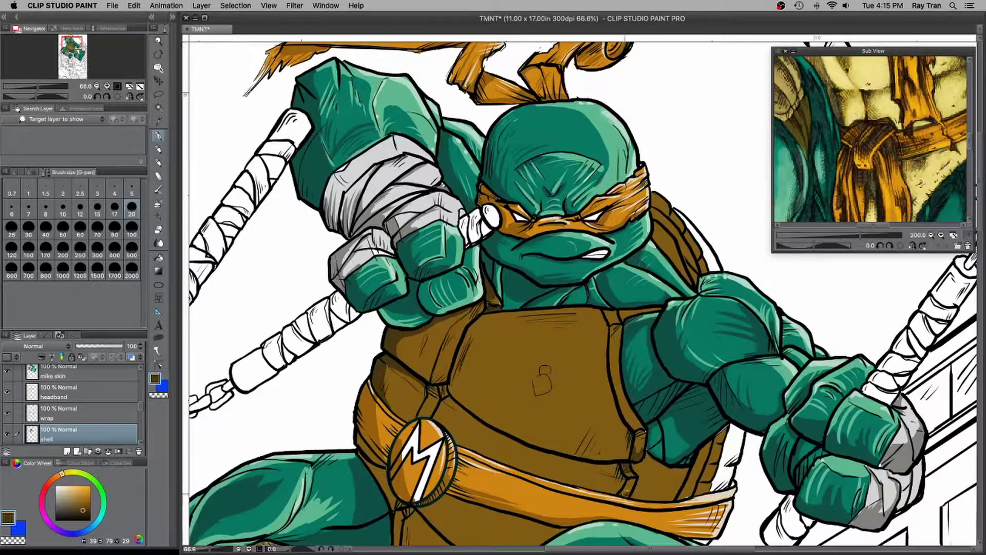
# - Add dark brown pen shading to the side plate and the chest plate's upper seam, undoing the last stroke
pyautogui.moveTo(384, 365); pyautogui.dragTo(409, 377)
pyautogui.moveTo(468, 311); pyautogui.dragTo(442, 347)
pyautogui.moveTo(632, 310); pyautogui.dragTo(658, 309)
pyautogui.press('super+z')
# - Shade the edges of the belly plates and the side shell beneath the left arm with lasso-filled dark brown areas
pyautogui.moveTo(581, 437); pyautogui.dragTo(604, 282)
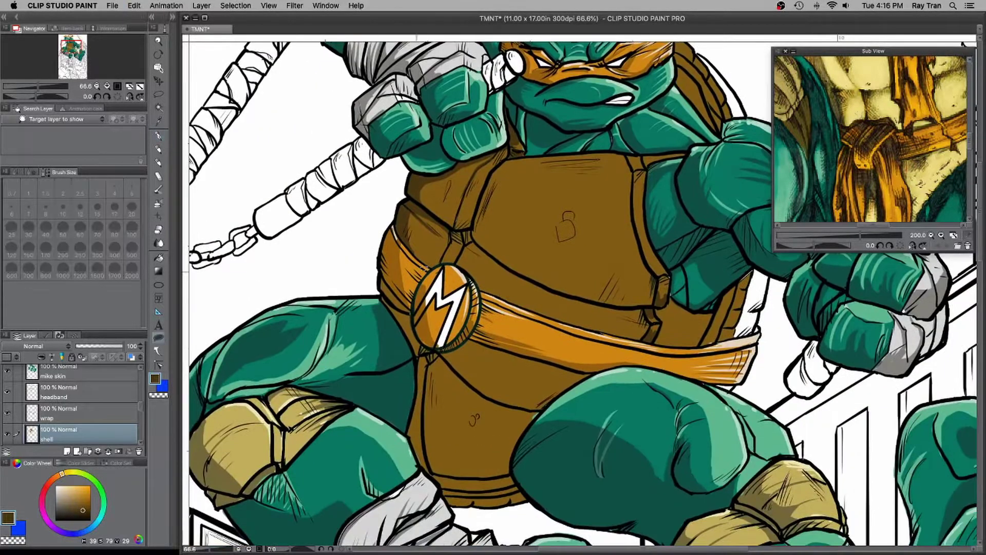
pyautogui.moveTo(386, 301)
pyautogui.mouseDown()
pyautogui.moveTo(412, 311)
pyautogui.moveTo(380, 278)
pyautogui.mouseUp()
pyautogui.moveTo(486, 421); pyautogui.dragTo(455, 321)
pyautogui.moveTo(393, 247)
pyautogui.mouseDown()
pyautogui.moveTo(415, 261)
pyautogui.moveTo(456, 392)
pyautogui.moveTo(417, 405)
pyautogui.moveTo(377, 314)
pyautogui.moveTo(392, 239)
pyautogui.mouseUp()
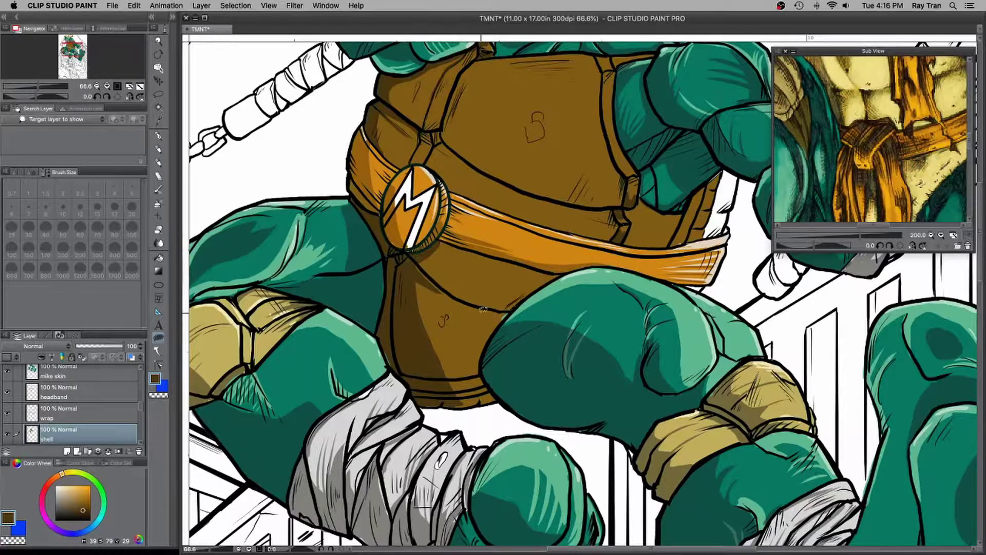
pyautogui.moveTo(542, 273)
pyautogui.mouseDown()
pyautogui.moveTo(473, 365)
pyautogui.moveTo(463, 402)
pyautogui.moveTo(492, 399)
pyautogui.moveTo(488, 343)
pyautogui.moveTo(542, 273)
pyautogui.mouseUp()
pyautogui.moveTo(627, 245)
pyautogui.mouseDown()
pyautogui.moveTo(688, 243)
pyautogui.moveTo(639, 202)
pyautogui.mouseUp()
pyautogui.moveTo(638, 202); pyautogui.dragTo(540, 364)
pyautogui.moveTo(548, 129)
pyautogui.mouseDown()
pyautogui.moveTo(584, 186)
pyautogui.moveTo(547, 128)
pyautogui.mouseUp()
pyautogui.moveTo(576, 160)
pyautogui.mouseDown()
pyautogui.moveTo(581, 182)
pyautogui.moveTo(576, 162)
pyautogui.mouseUp()
pyautogui.moveTo(544, 118); pyautogui.dragTo(574, 135)
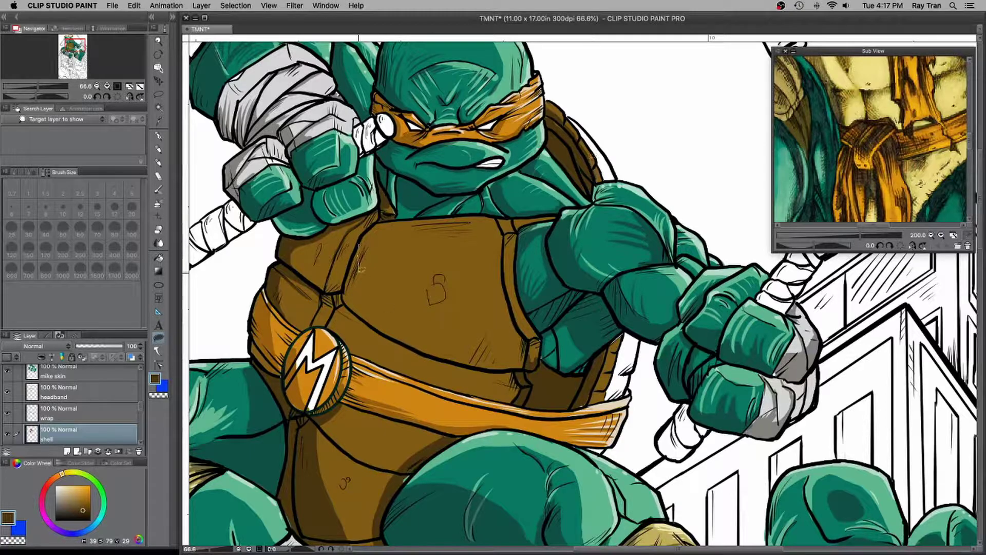
# - Lasso-fill dark brown shadows along the chest plate's inner edge and the seam beside the turtle's right side plates
pyautogui.moveTo(360, 249); pyautogui.dragTo(368, 258)
pyautogui.moveTo(337, 309)
pyautogui.mouseDown()
pyautogui.moveTo(350, 340)
pyautogui.moveTo(336, 295)
pyautogui.mouseUp()
pyautogui.moveTo(353, 232)
pyautogui.mouseDown()
pyautogui.moveTo(326, 292)
pyautogui.moveTo(353, 231)
pyautogui.mouseUp()
pyautogui.moveTo(316, 324)
pyautogui.mouseDown()
pyautogui.moveTo(322, 316)
pyautogui.moveTo(317, 326)
pyautogui.mouseUp()
pyautogui.scroll(-5, 620, 402)
pyautogui.moveTo(622, 425); pyautogui.dragTo(533, 300)
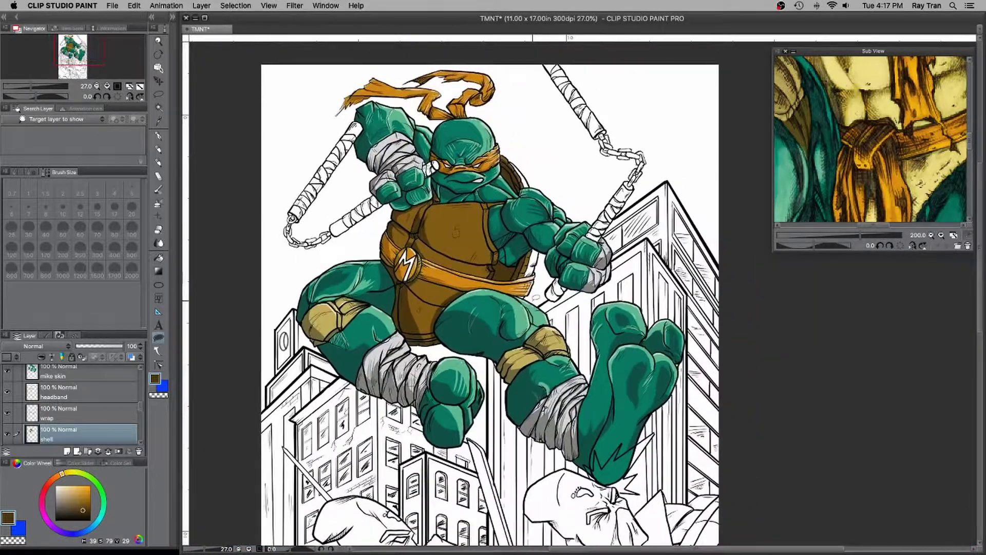
# - Pen dark brown hatching on the side plates, the chest plate's lower edge and the belly plates, undoing the last stroke
pyautogui.click(158, 136)
pyautogui.scroll(4, 383, 271)
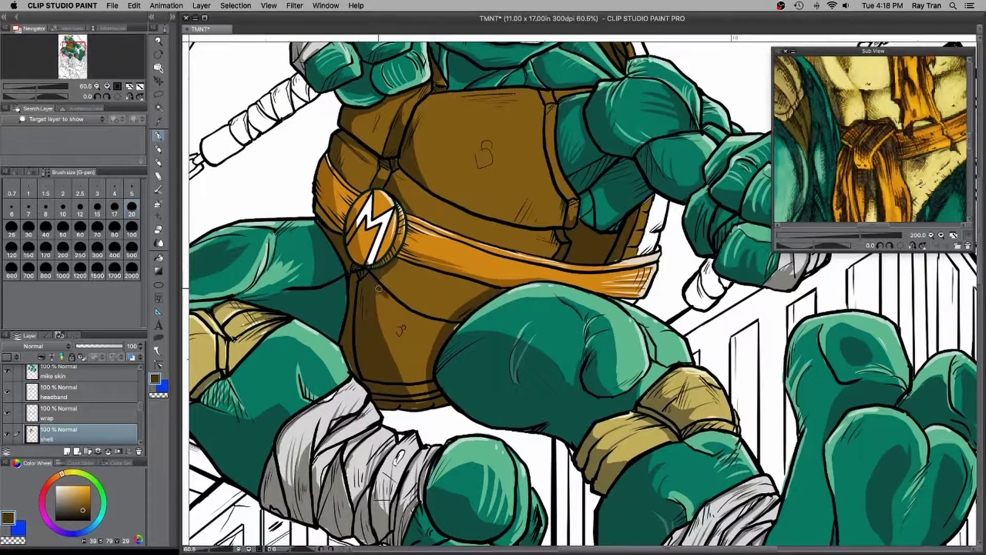
pyautogui.moveTo(378, 294)
pyautogui.mouseDown()
pyautogui.moveTo(388, 296)
pyautogui.moveTo(395, 264)
pyautogui.mouseUp()
pyautogui.moveTo(362, 165); pyautogui.dragTo(343, 149)
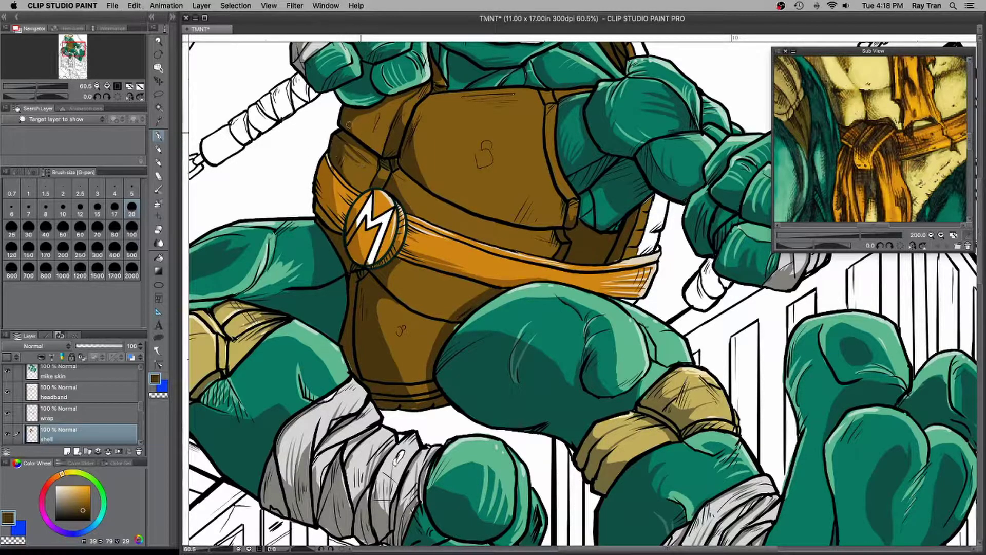
pyautogui.moveTo(475, 209); pyautogui.dragTo(426, 178)
pyautogui.moveTo(400, 110); pyautogui.dragTo(410, 119)
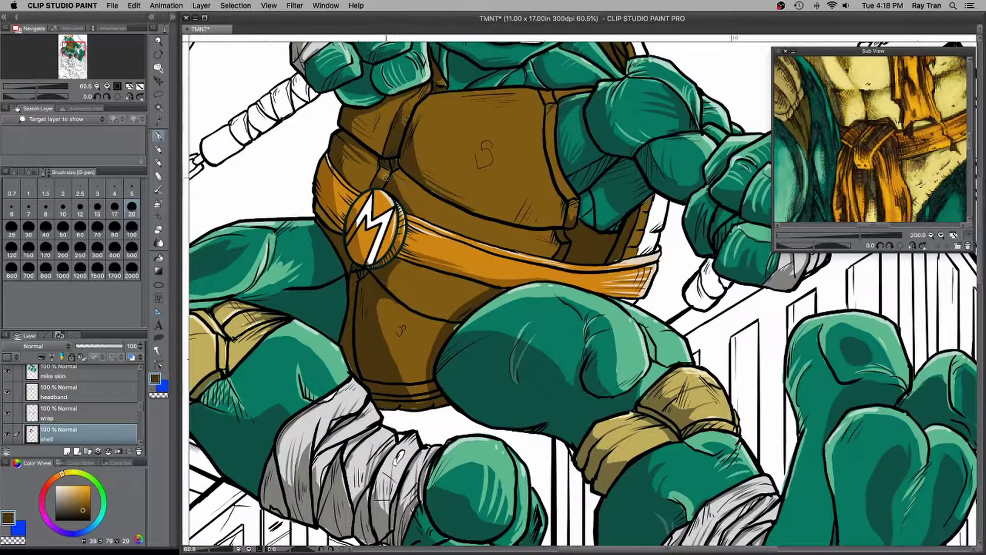
pyautogui.moveTo(406, 306); pyautogui.dragTo(374, 320)
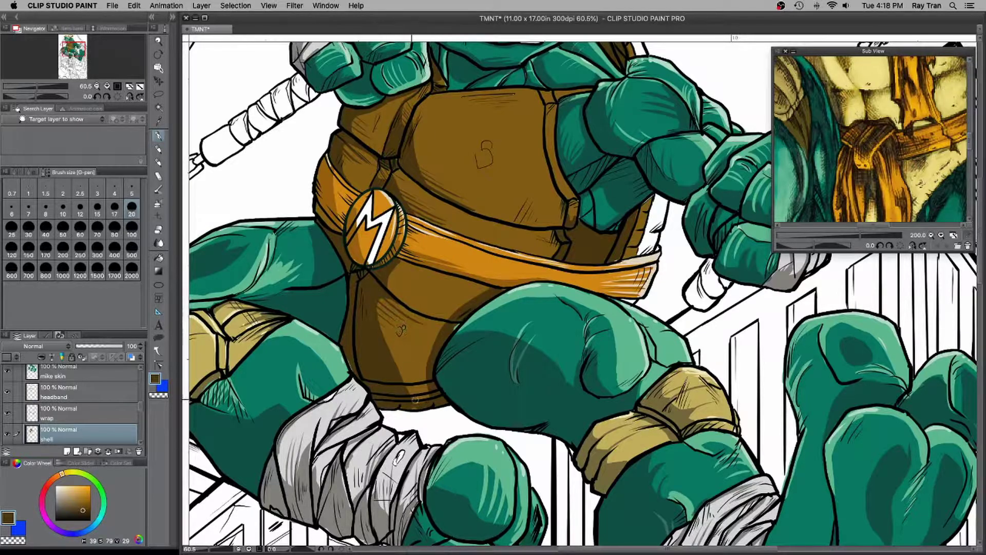
pyautogui.moveTo(406, 382); pyautogui.dragTo(426, 372)
pyautogui.moveTo(400, 263)
pyautogui.mouseDown()
pyautogui.moveTo(388, 294)
pyautogui.moveTo(411, 289)
pyautogui.moveTo(420, 274)
pyautogui.mouseUp()
pyautogui.hotkey('ctrl', 'z')
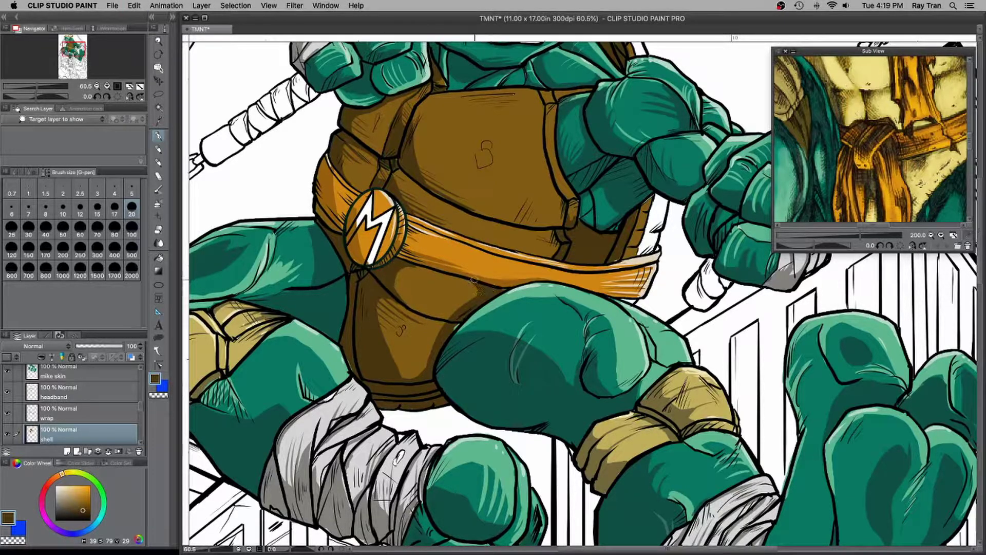
# - Choose a lighter brown and pen highlights along the chest plate's edges, the rim and the belly plates
pyautogui.scroll(-8, 579, 226)
pyautogui.scroll(4, 579, 226)
pyautogui.click(80, 493)
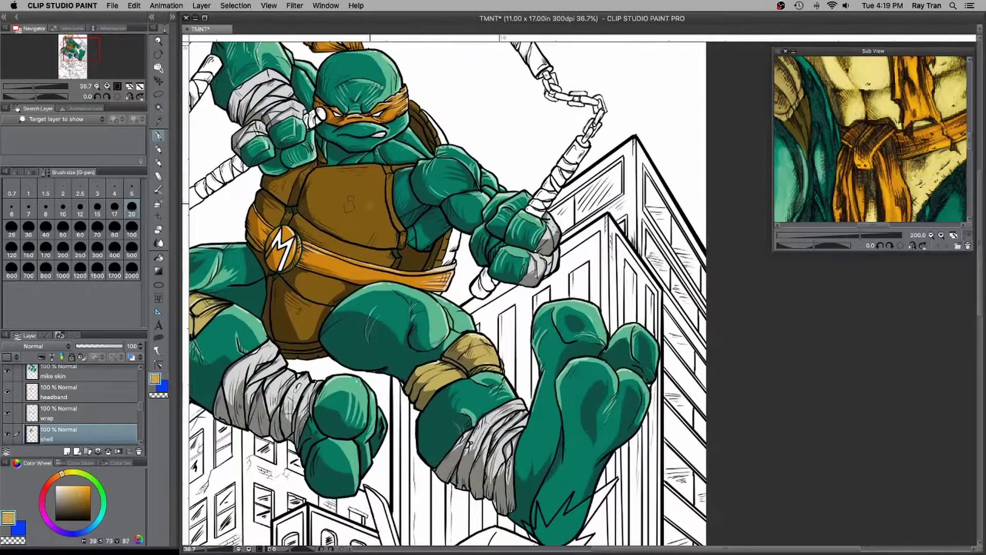
pyautogui.keyDown('alt'); pyautogui.click(388, 184); pyautogui.keyUp('alt')
pyautogui.scroll(2, 393, 170)
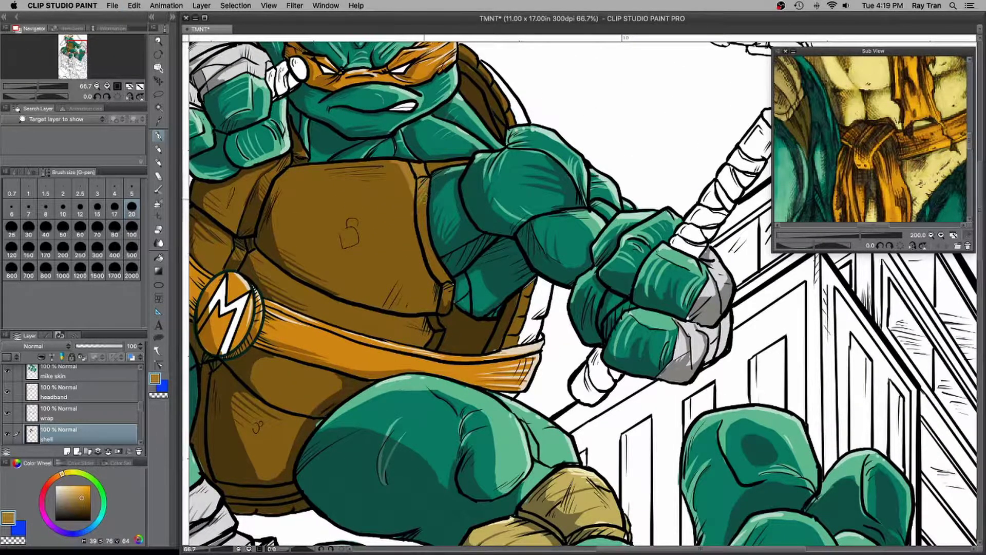
pyautogui.moveTo(447, 284)
pyautogui.mouseDown()
pyautogui.moveTo(427, 249)
pyautogui.moveTo(412, 311)
pyautogui.moveTo(423, 306)
pyautogui.mouseUp()
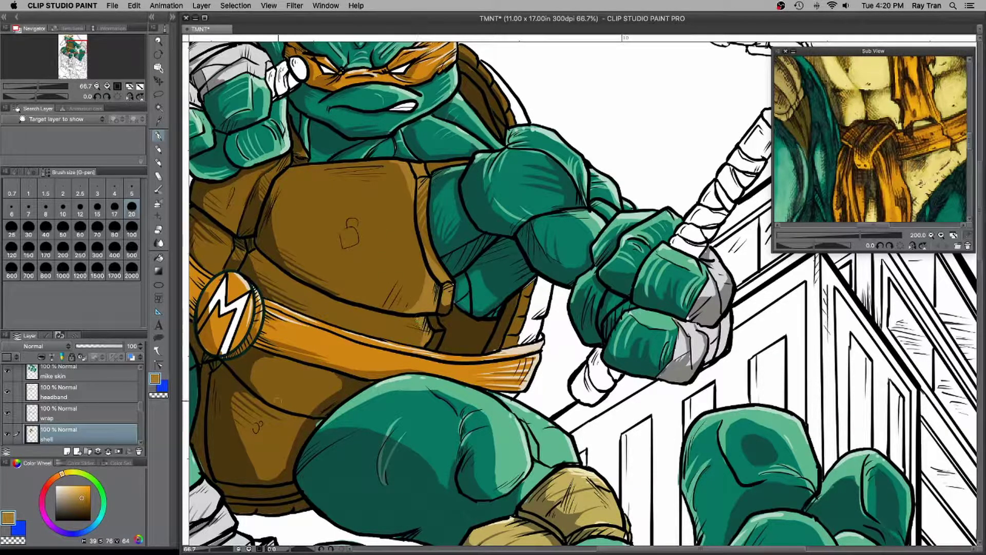
pyautogui.moveTo(249, 366); pyautogui.dragTo(366, 359)
pyautogui.moveTo(348, 230); pyautogui.dragTo(337, 262)
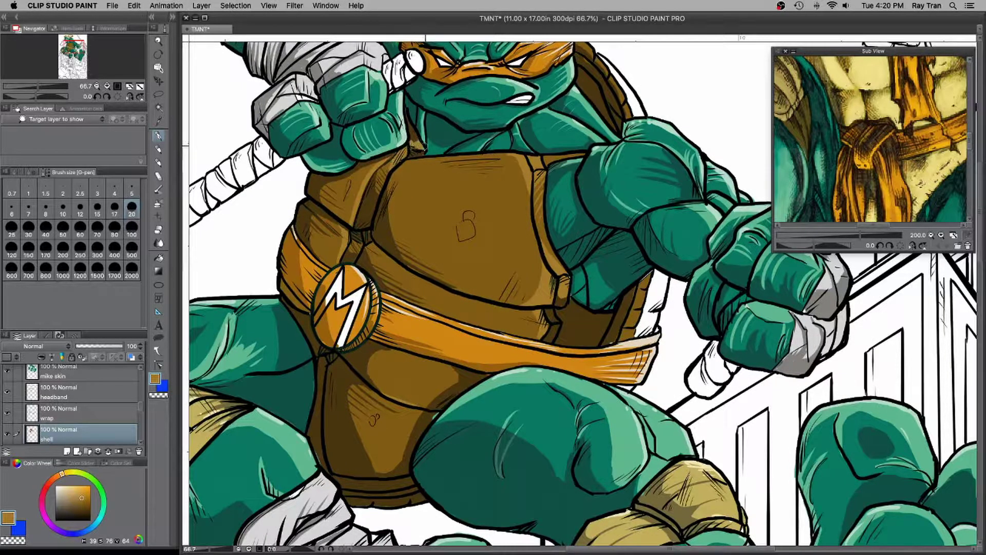
pyautogui.moveTo(632, 334); pyautogui.dragTo(572, 442)
pyautogui.moveTo(537, 168); pyautogui.dragTo(563, 207)
# - Choose a light tan and pen a small highlight near the chest plate's lower edge
pyautogui.click(76, 488)
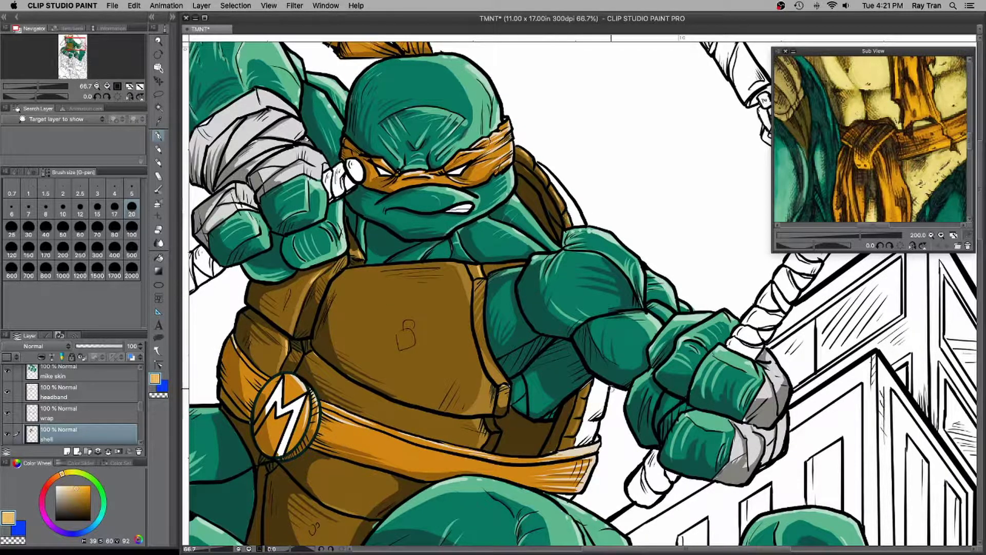
pyautogui.moveTo(484, 429); pyautogui.dragTo(522, 321)
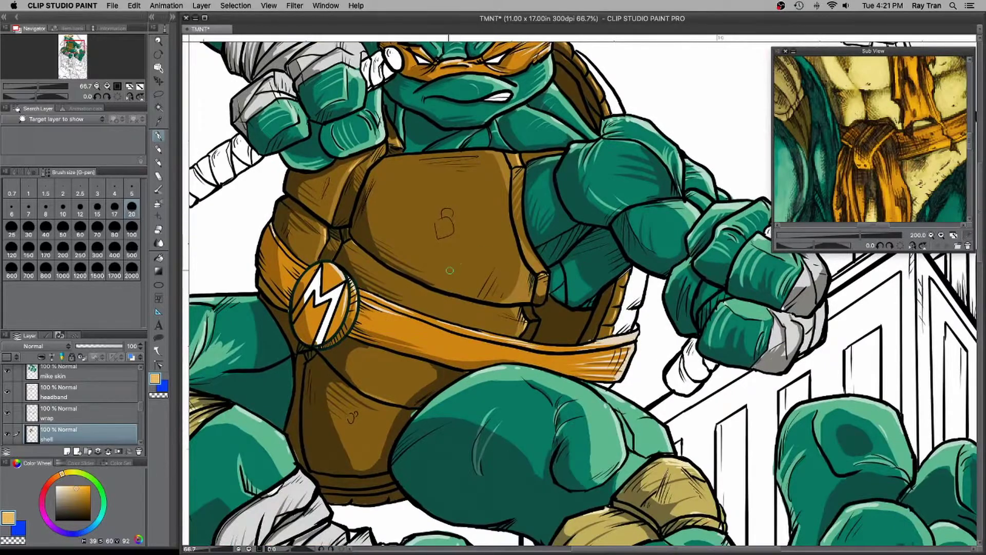
pyautogui.moveTo(435, 281); pyautogui.dragTo(437, 302)
pyautogui.scroll(6, 436, 302)
pyautogui.scroll(-7, 434, 293)
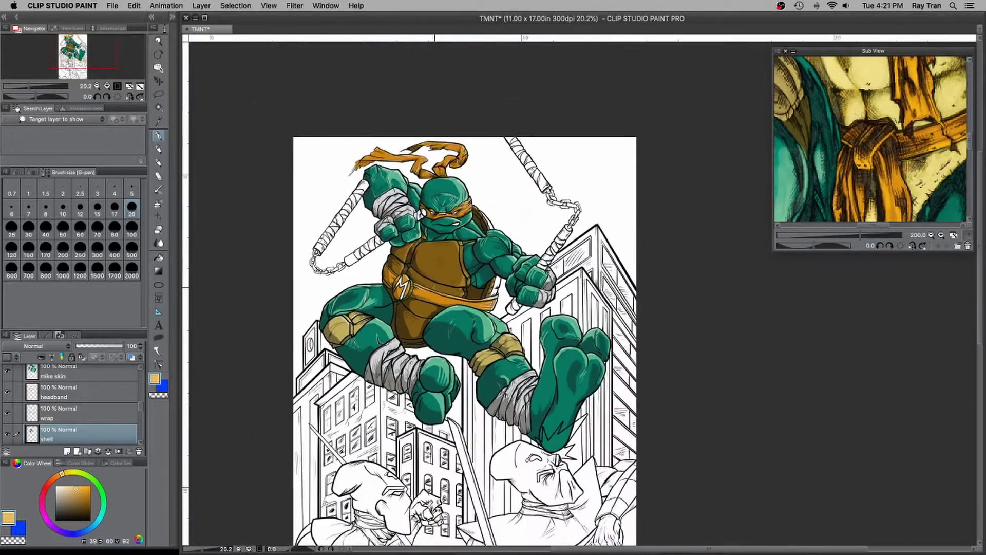
pyautogui.scroll(1, 436, 294)
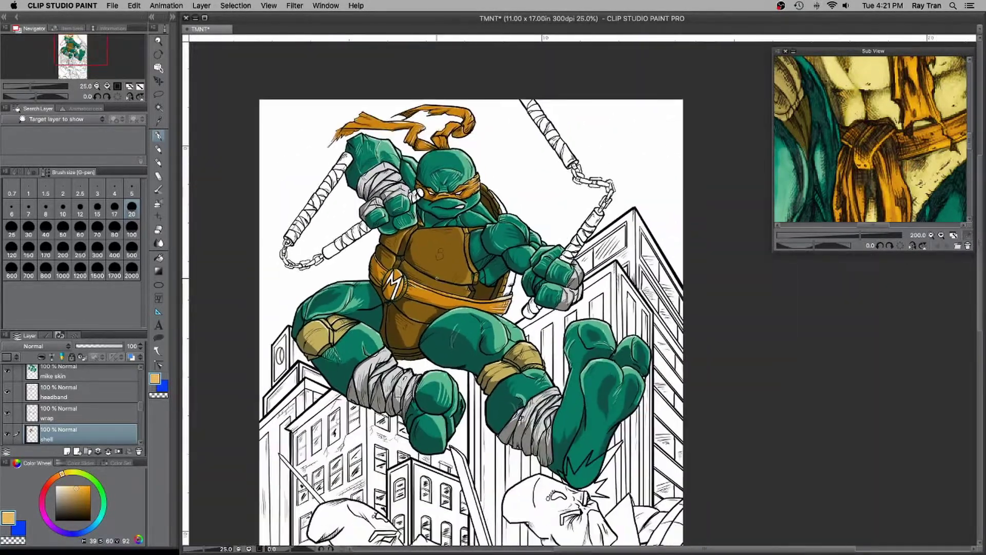
pyautogui.scroll(1, 504, 416)
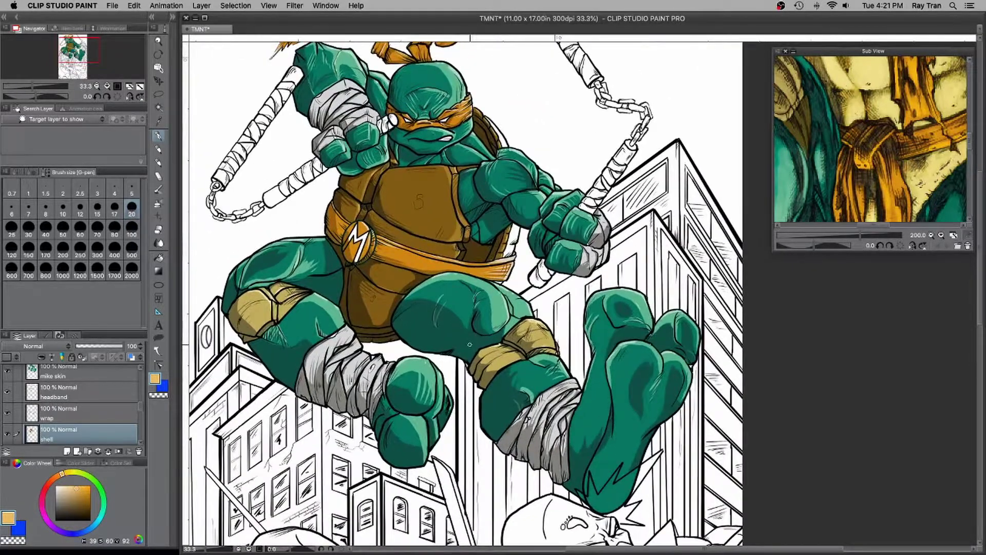
# - Sample the shell's brown and fill the remaining white strips of the outer back shell, undoing a misplaced fill
pyautogui.keyDown('alt'); pyautogui.click(479, 252); pyautogui.keyUp('alt')
pyautogui.keyDown('alt'); pyautogui.click(496, 130); pyautogui.keyUp('alt')
pyautogui.press('g')
pyautogui.click(501, 132)
pyautogui.press('super+z')
pyautogui.keyDown('alt'); pyautogui.click(496, 131); pyautogui.keyUp('alt')
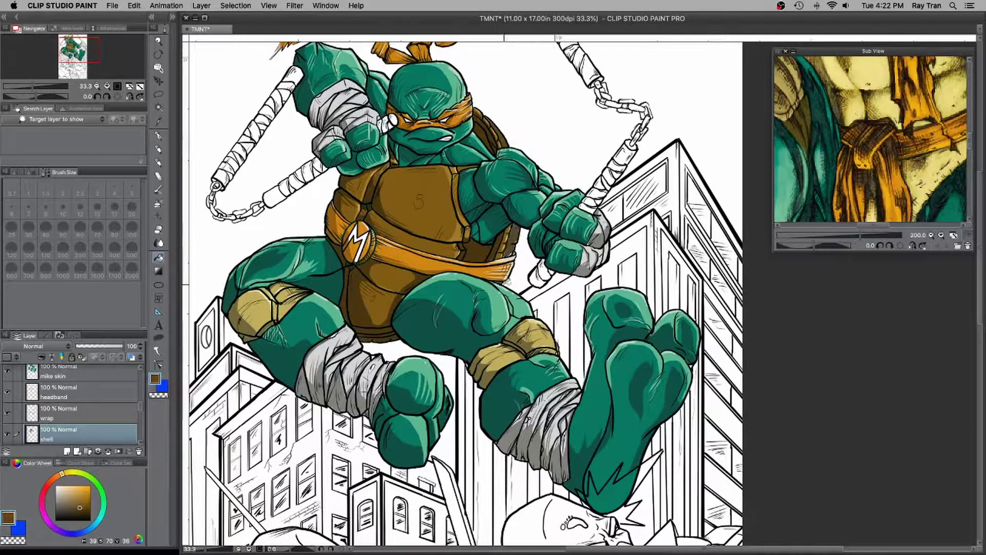
pyautogui.scroll(1, 524, 206)
pyautogui.scroll(-4, 902, 122)
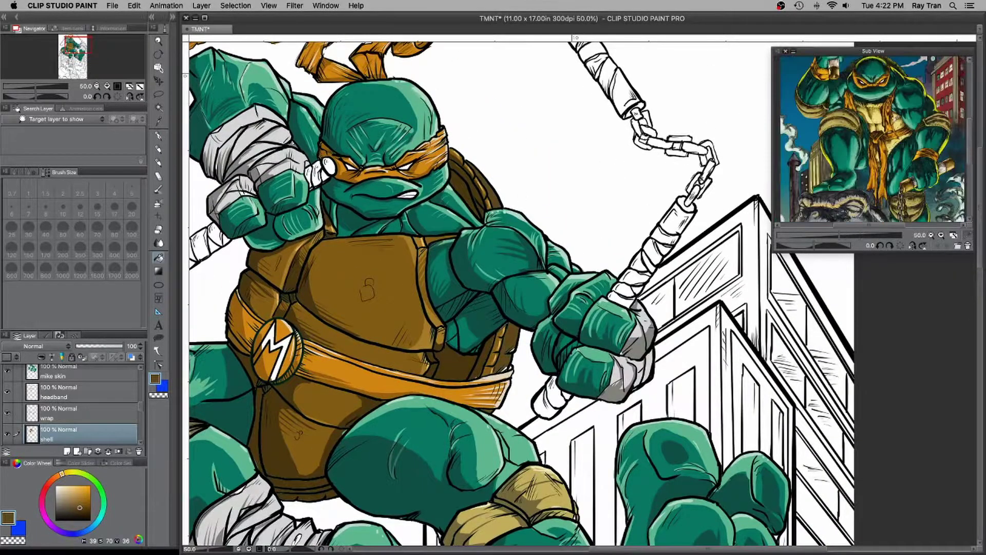
# - Choose a bright golden orange with the G-pen and draw highlights along the outer back shell's rim, adding a near-white tone
pyautogui.click(87, 488)
pyautogui.press('p')
pyautogui.click(131, 210)
pyautogui.moveTo(464, 159); pyautogui.dragTo(487, 185)
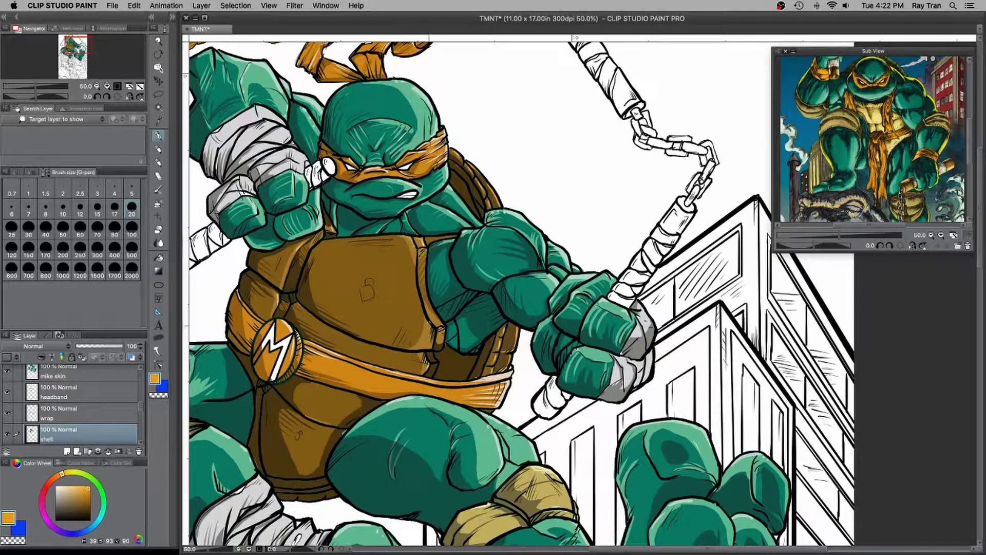
pyautogui.click(59, 485)
# - Choose near-black and fill the inner back shell area behind the neck, undoing a misplaced fill
pyautogui.scroll(-2, 442, 234)
pyautogui.keyDown('alt'); pyautogui.click(448, 310); pyautogui.keyUp('alt')
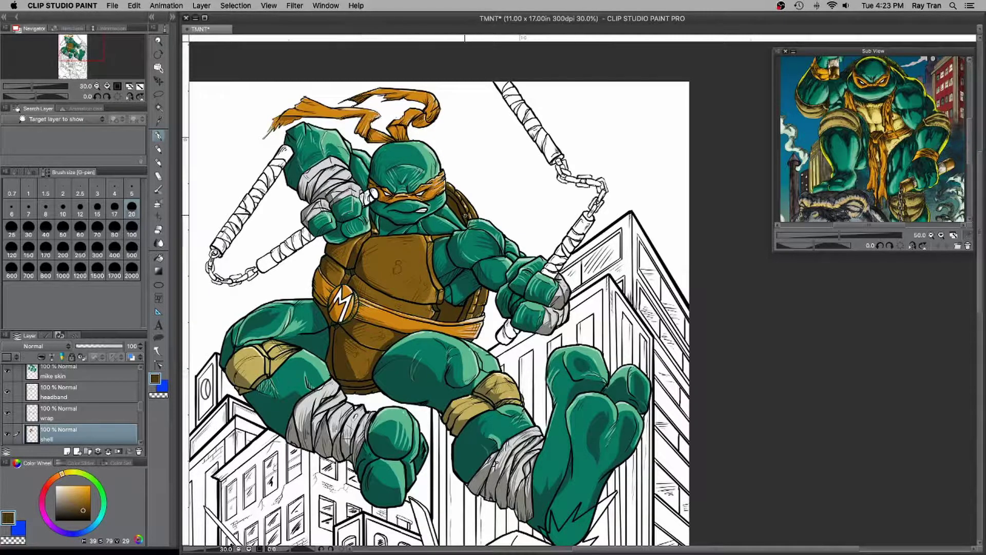
pyautogui.click(59, 520)
pyautogui.scroll(5, 365, 208)
pyautogui.click(158, 258)
pyautogui.click(411, 313)
pyautogui.press('super+z')
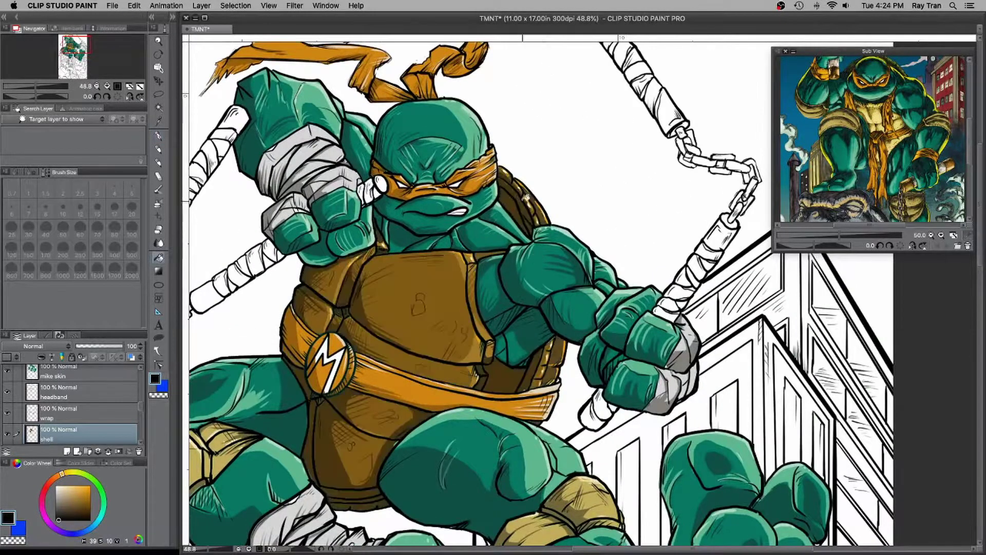
pyautogui.click(158, 337)
pyautogui.moveTo(499, 189)
pyautogui.mouseDown()
pyautogui.moveTo(525, 225)
pyautogui.moveTo(501, 189)
pyautogui.mouseUp()
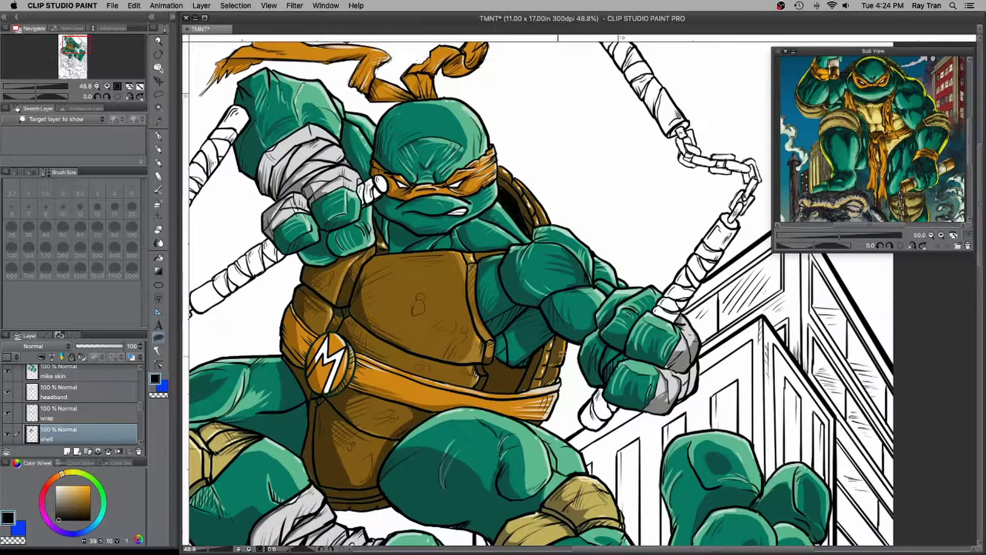
# - On the headband layer, sample a bright orange and fill the belt buckle's white M emblem
pyautogui.scroll(-3, 563, 354)
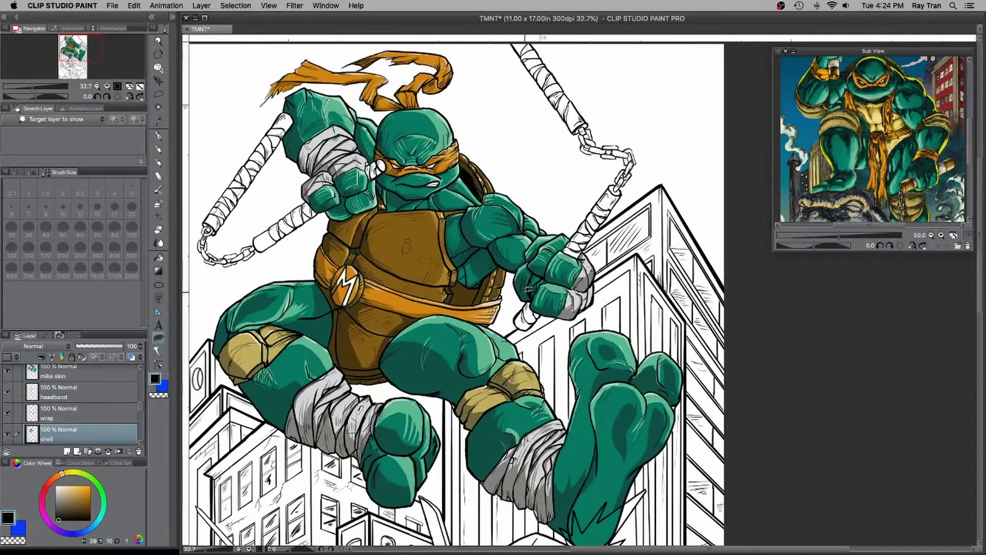
pyautogui.scroll(-4, 528, 288)
pyautogui.scroll(2, 544, 267)
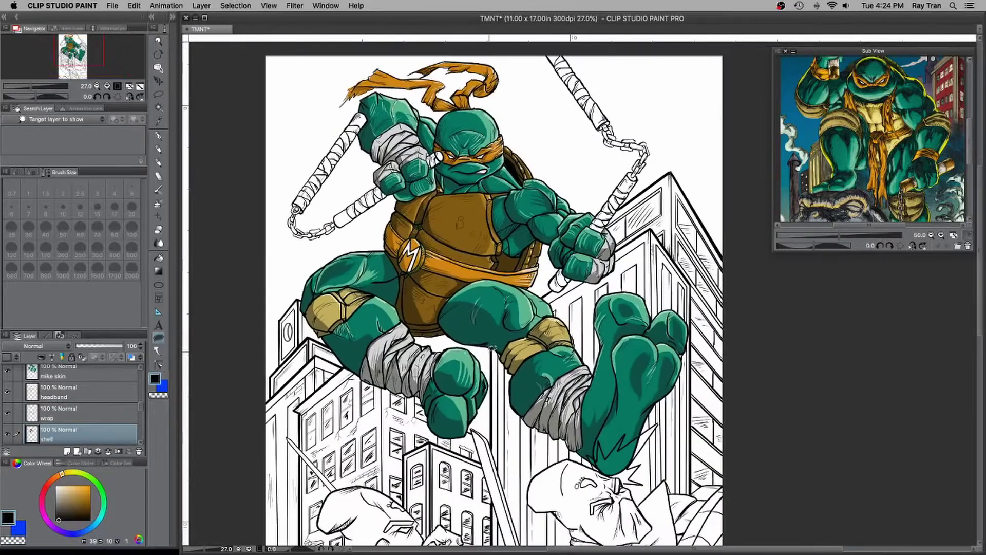
pyautogui.scroll(3, 435, 197)
pyautogui.scroll(-3, 142, 419)
pyautogui.scroll(2, 142, 419)
pyautogui.click(85, 391)
pyautogui.keyDown('alt'); pyautogui.click(370, 329); pyautogui.keyUp('alt')
pyautogui.keyDown('alt'); pyautogui.click(368, 313); pyautogui.keyUp('alt')
pyautogui.click(158, 258)
pyautogui.click(398, 300)
pyautogui.scroll(-3, 412, 336)
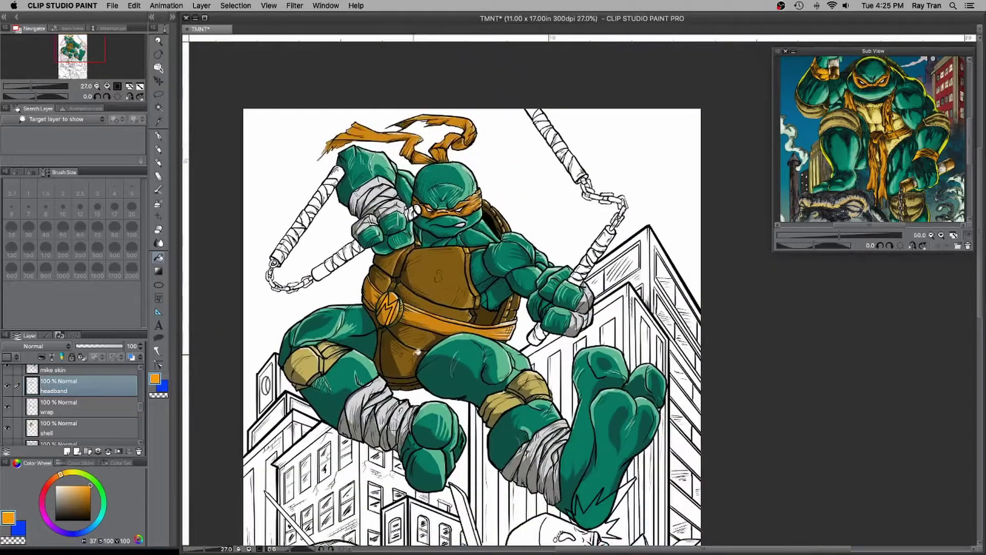
# - Refill the belt, the eye mask and the headband's knot and tails with the bright orange
pyautogui.scroll(2, 434, 302)
pyautogui.click(425, 147)
pyautogui.click(414, 323)
pyautogui.click(331, 289)
pyautogui.moveTo(493, 209); pyautogui.dragTo(472, 362)
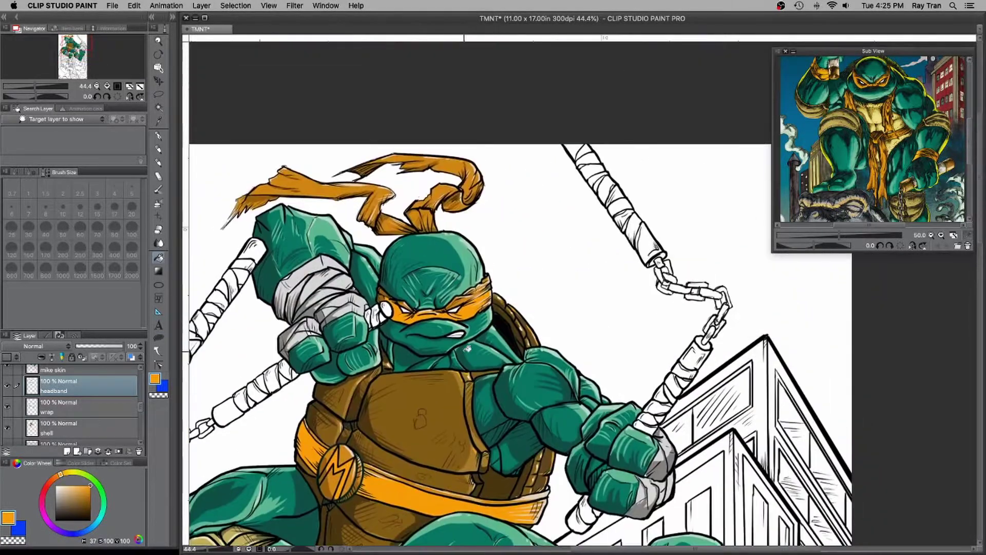
pyautogui.scroll(2, 465, 333)
pyautogui.click(458, 270)
pyautogui.click(362, 273)
pyautogui.click(404, 129)
pyautogui.click(349, 144)
pyautogui.click(427, 91)
pyautogui.click(471, 75)
pyautogui.click(428, 49)
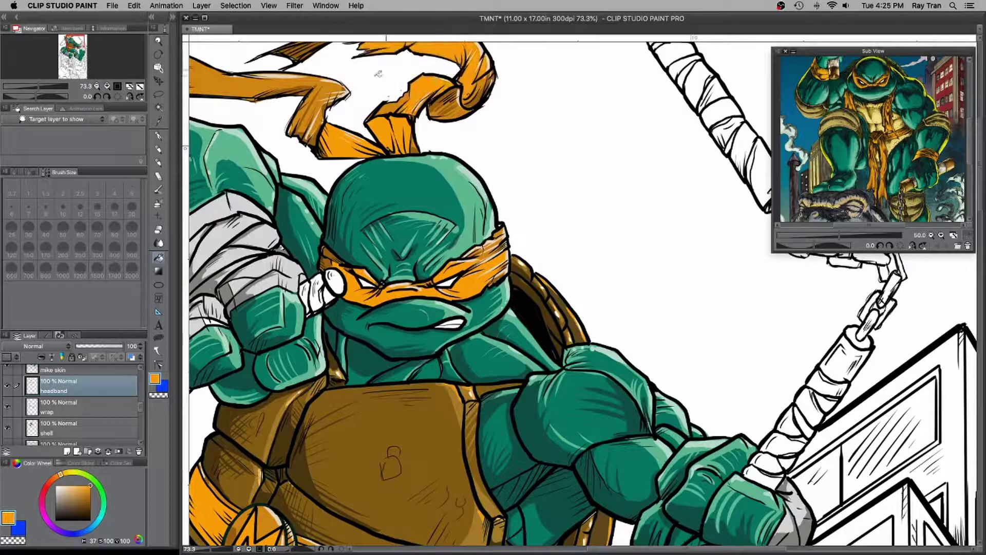
pyautogui.click(315, 102)
pyautogui.scroll(-3, 352, 134)
pyautogui.moveTo(416, 278); pyautogui.dragTo(470, 316)
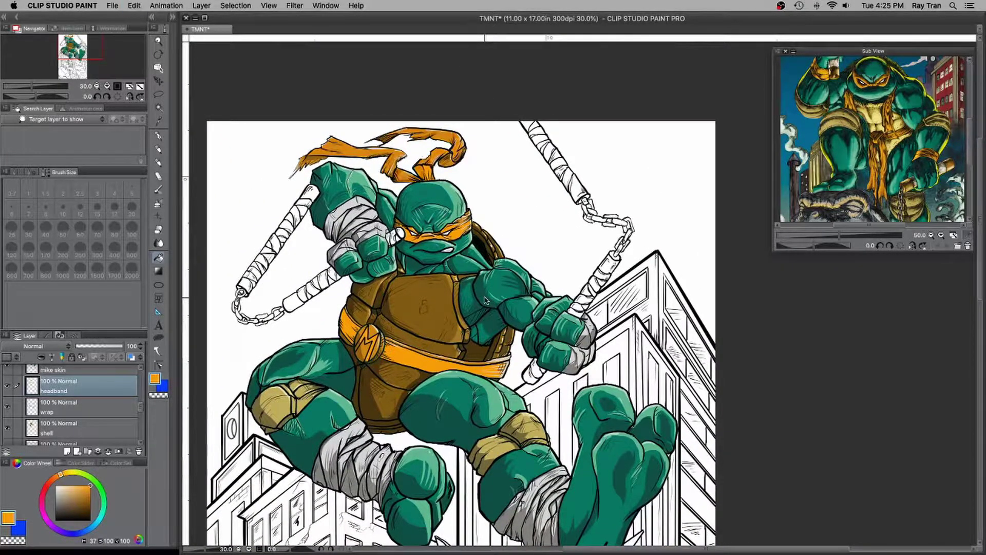
# - Keep the headband layer active and fill the remaining duller patches of the mask, knot and tails with bright orange
pyautogui.click(99, 410)
pyautogui.click(105, 391)
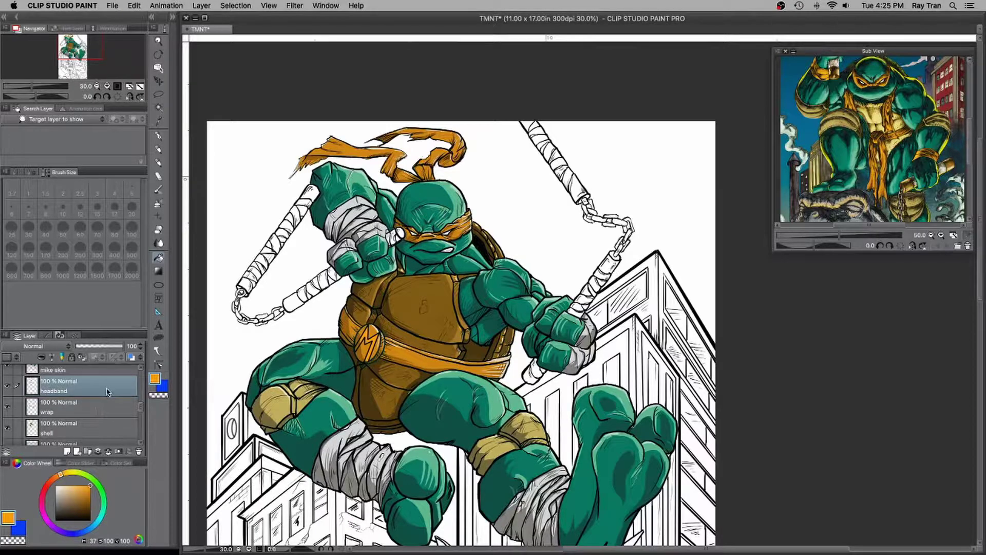
pyautogui.scroll(5, 341, 383)
pyautogui.click(367, 273)
pyautogui.moveTo(367, 272); pyautogui.dragTo(342, 443)
pyautogui.click(532, 267)
pyautogui.click(443, 272)
pyautogui.click(495, 125)
pyautogui.click(491, 96)
pyautogui.click(409, 132)
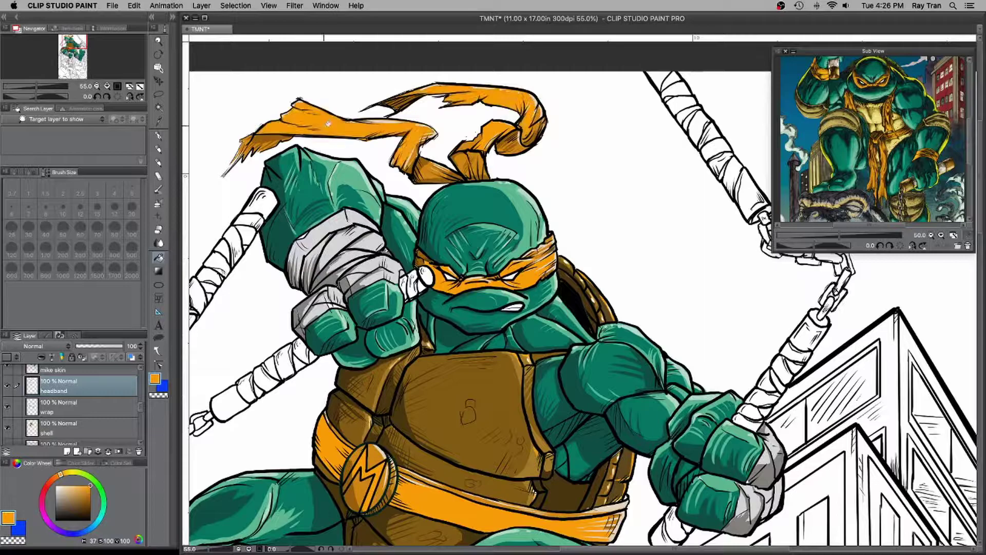
pyautogui.click(432, 171)
pyautogui.click(467, 162)
pyautogui.click(467, 160)
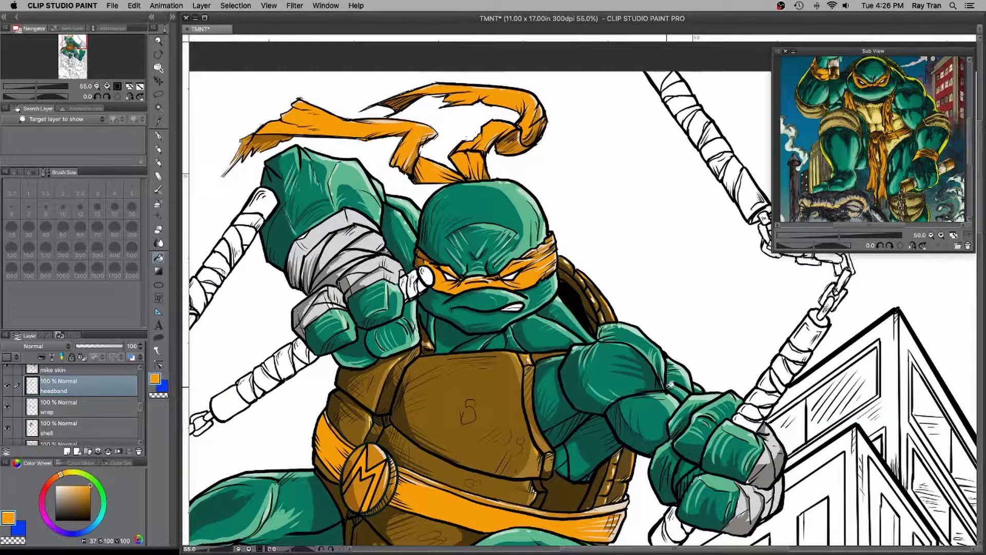
# - Choose a darker orange-brown and pen shading strokes on the belt beside and beyond the buckle, undoing one stroke
pyautogui.click(89, 495)
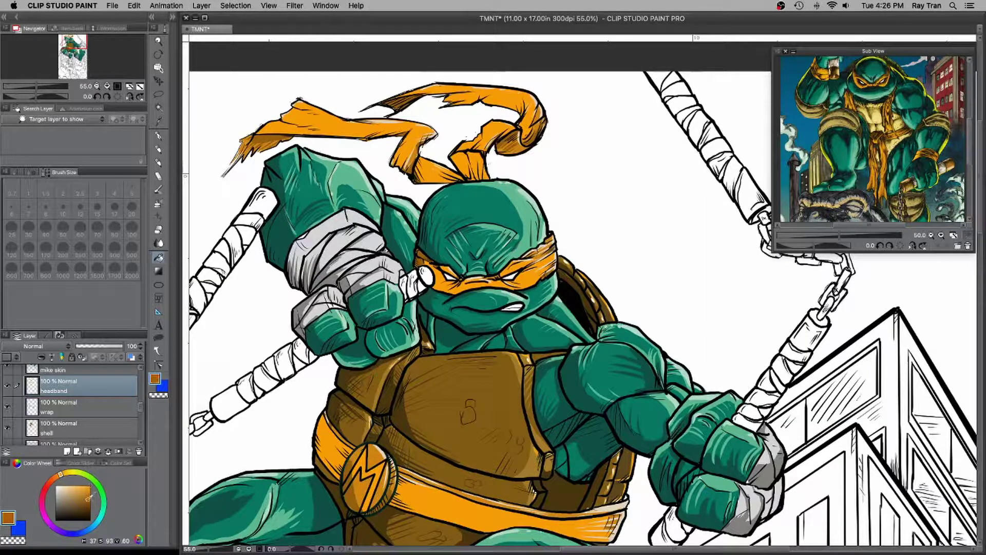
pyautogui.click(158, 135)
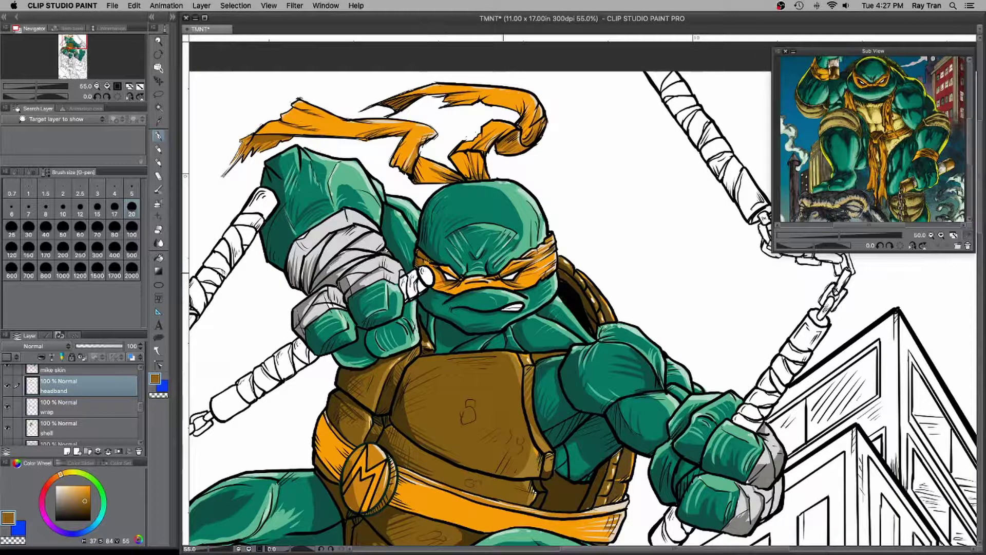
pyautogui.moveTo(325, 414); pyautogui.dragTo(322, 443)
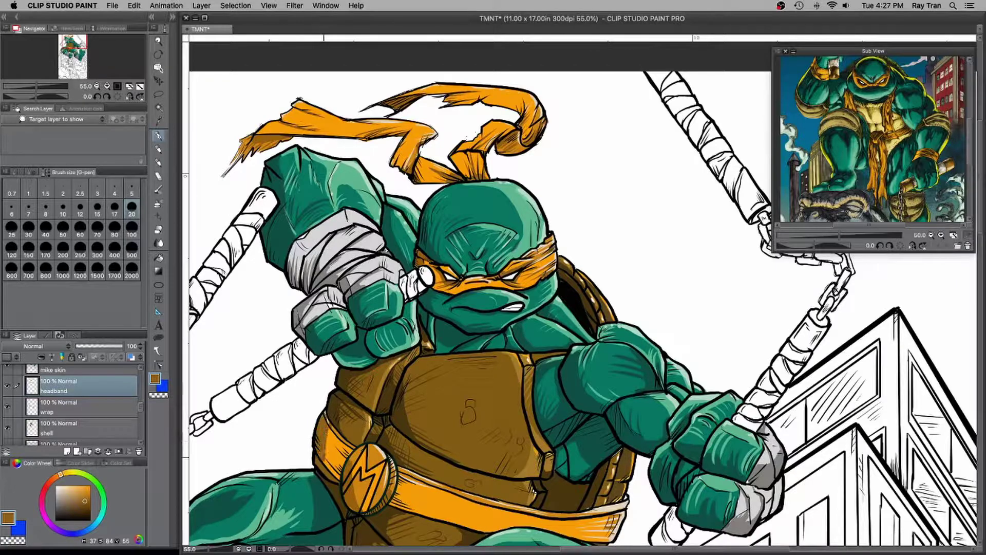
pyautogui.scroll(-5, 590, 439)
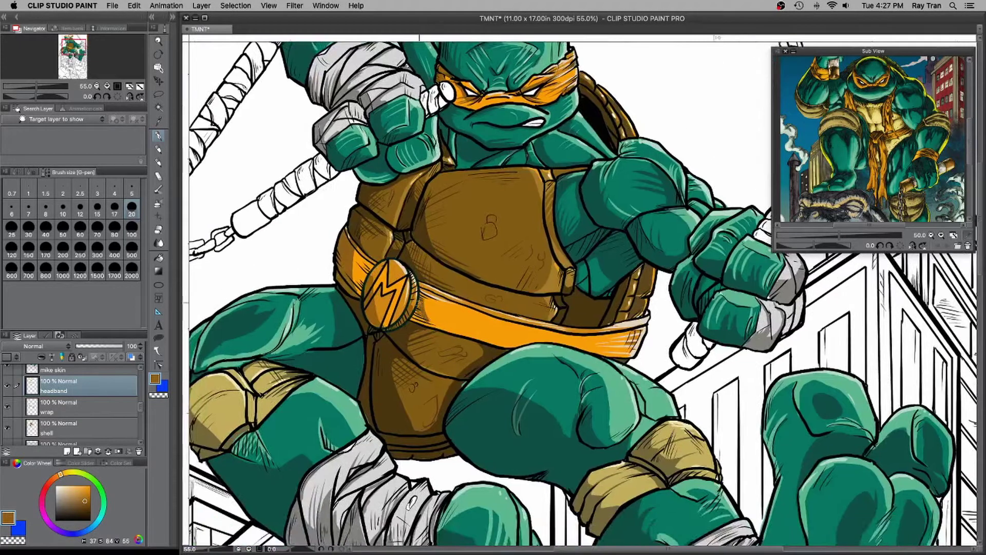
pyautogui.moveTo(424, 305); pyautogui.dragTo(447, 329)
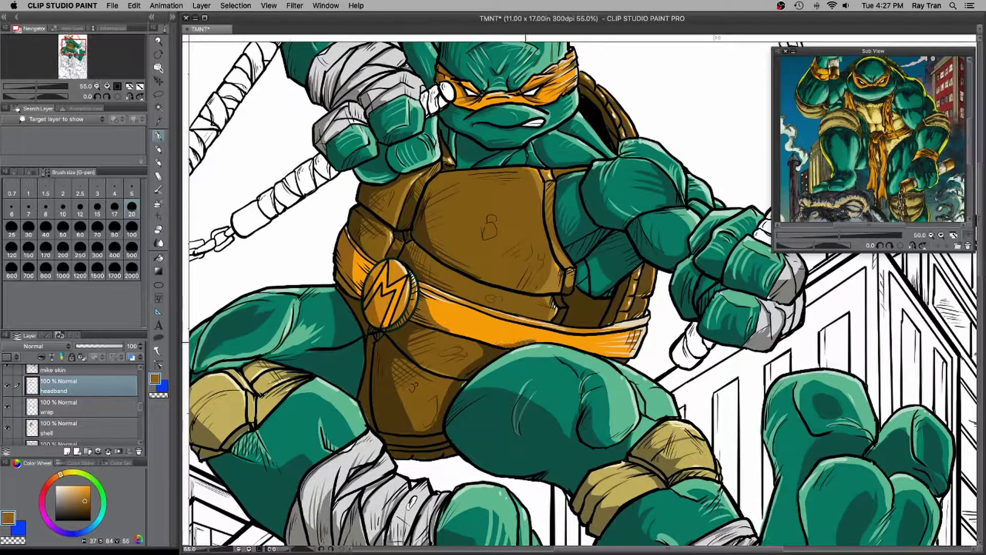
pyautogui.press('super+z')
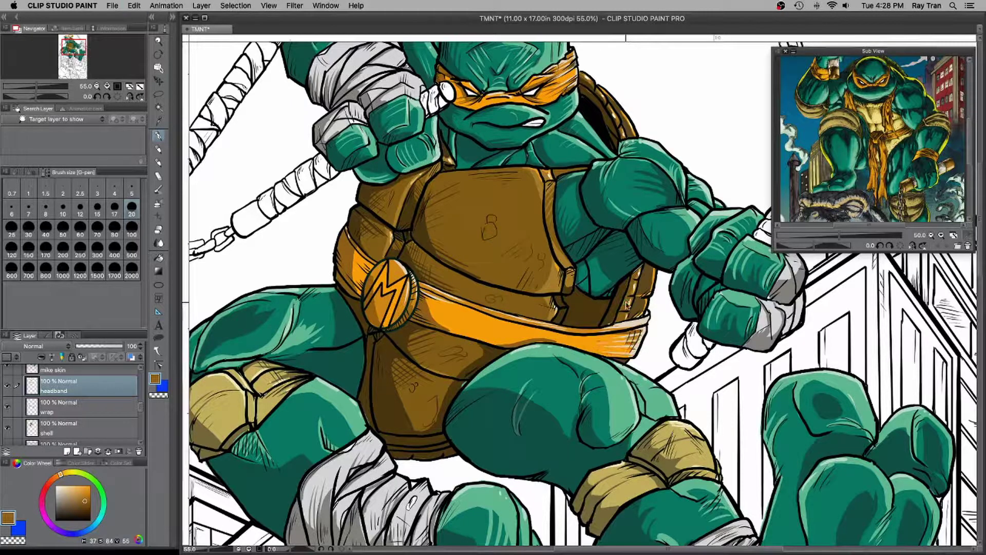
pyautogui.moveTo(437, 322)
pyautogui.mouseDown()
pyautogui.moveTo(526, 343)
pyautogui.moveTo(517, 344)
pyautogui.mouseUp()
# - Fill the bare wooden ends of the nunchuck handles with the orange-brown
pyautogui.scroll(-6, 439, 338)
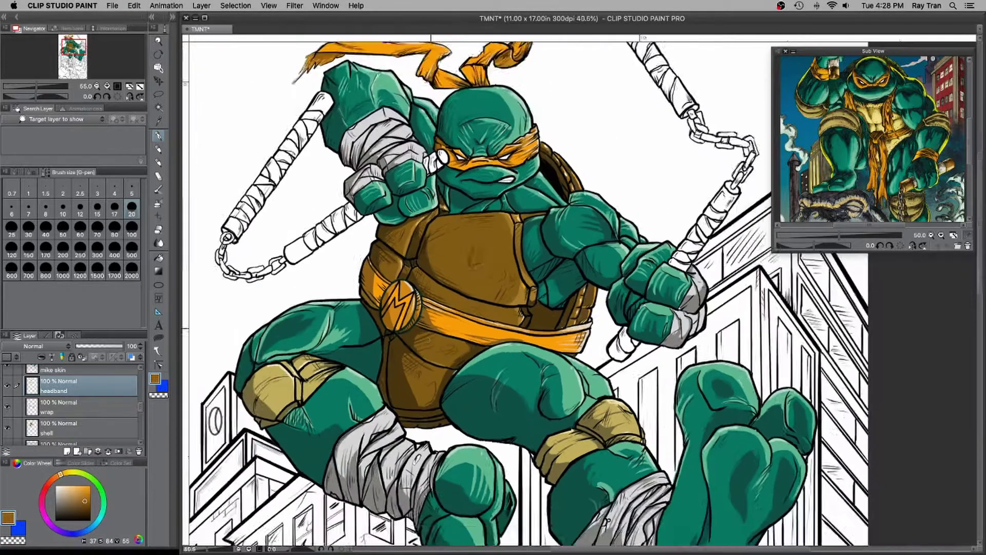
pyautogui.scroll(2, 545, 240)
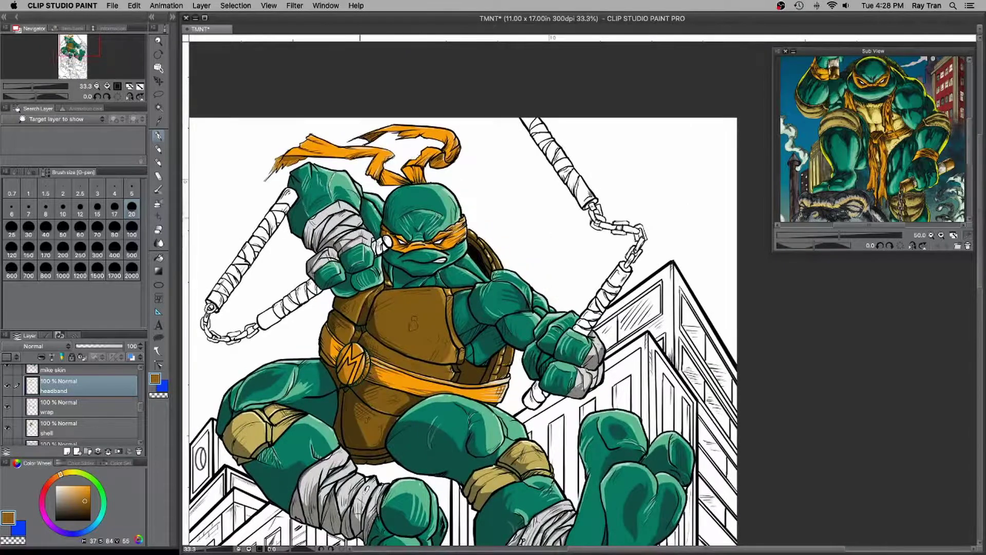
pyautogui.press('g')
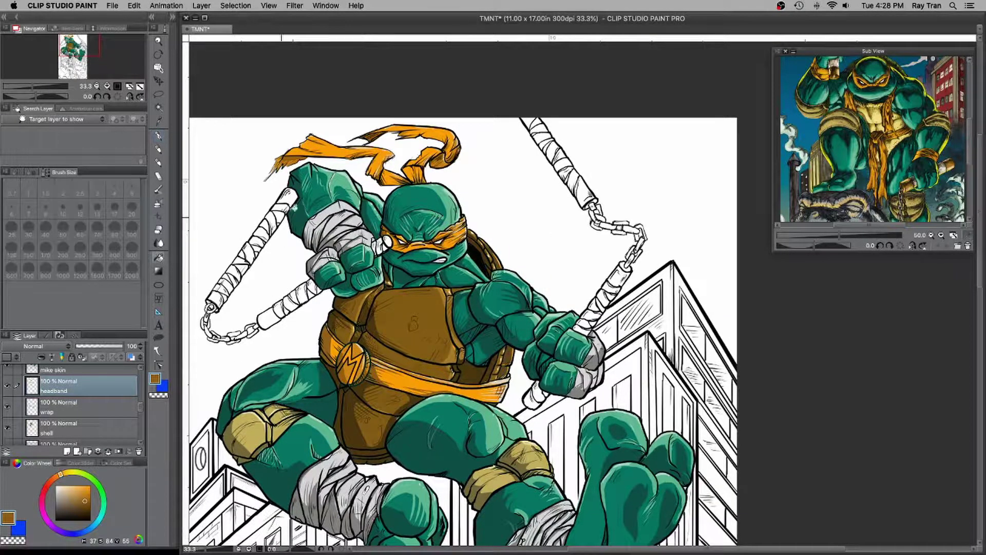
pyautogui.click(287, 198)
pyautogui.click(218, 299)
pyautogui.click(268, 319)
pyautogui.click(585, 193)
pyautogui.click(631, 270)
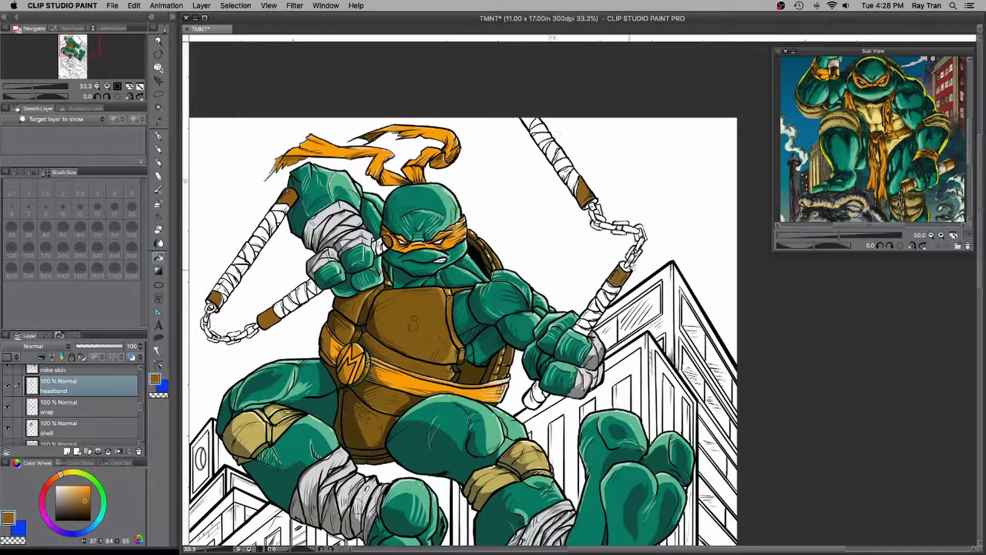
# - Switch to the G-pen, check the nunchuck handles up close and save the drawing
pyautogui.scroll(3, 217, 296)
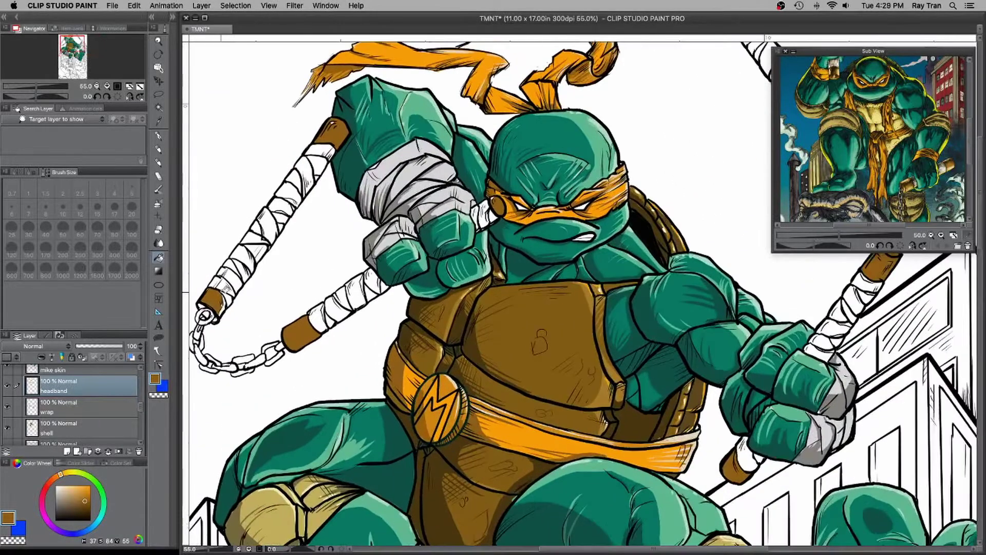
pyautogui.press('p')
pyautogui.press(']')
pyautogui.press(']')
pyautogui.press(']')
pyautogui.press(']')
pyautogui.press(']')
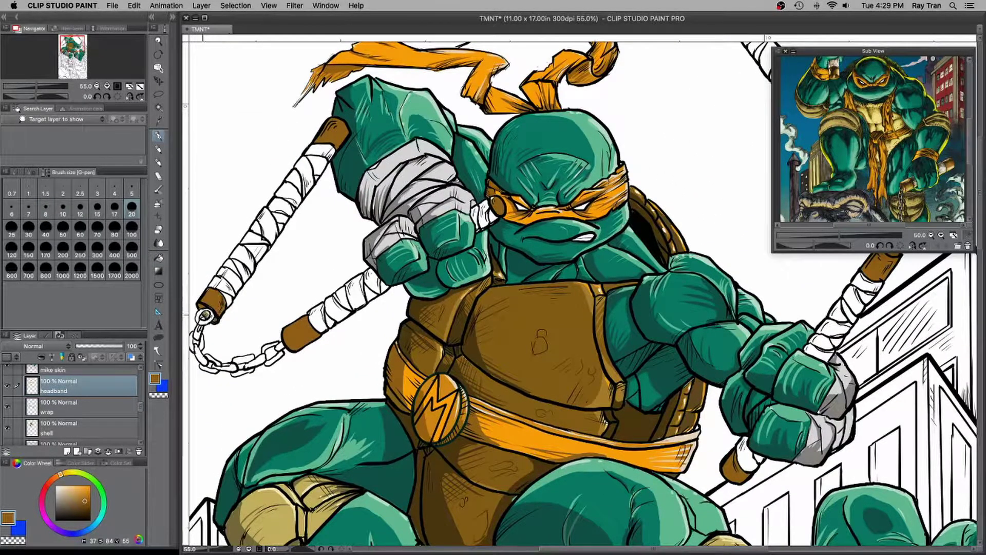
pyautogui.moveTo(855, 337); pyautogui.dragTo(581, 183)
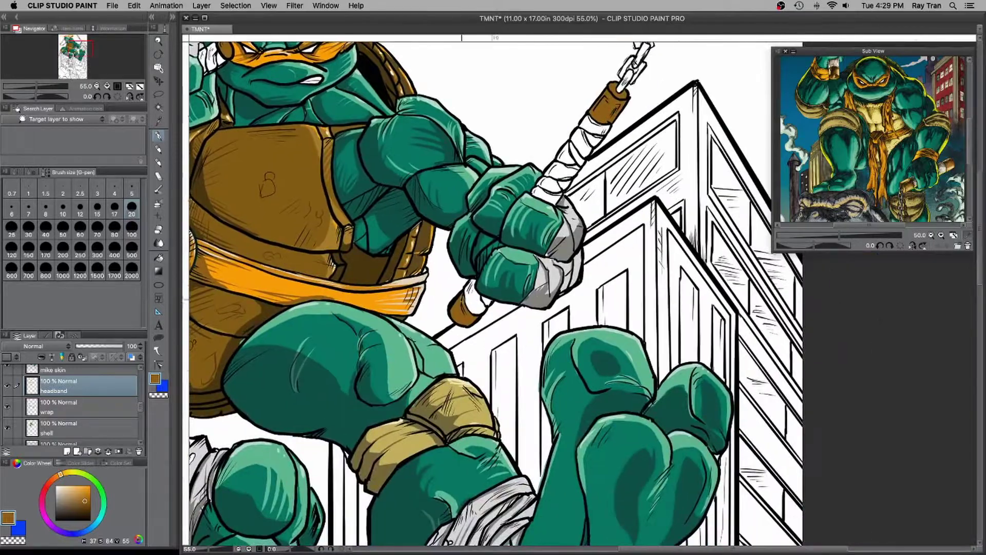
pyautogui.moveTo(279, 275); pyautogui.dragTo(577, 292)
pyautogui.scroll(-5, 575, 422)
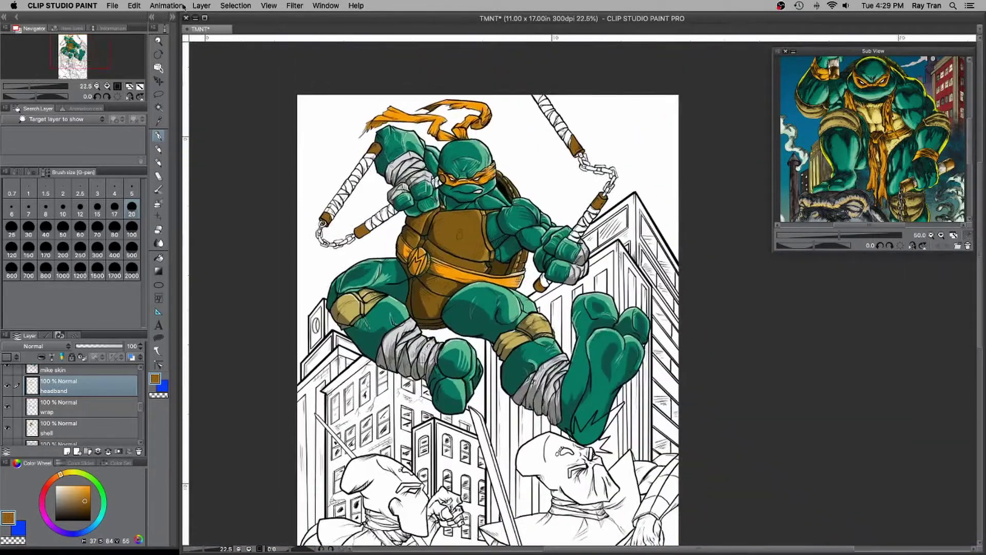
pyautogui.press('cmd+s')
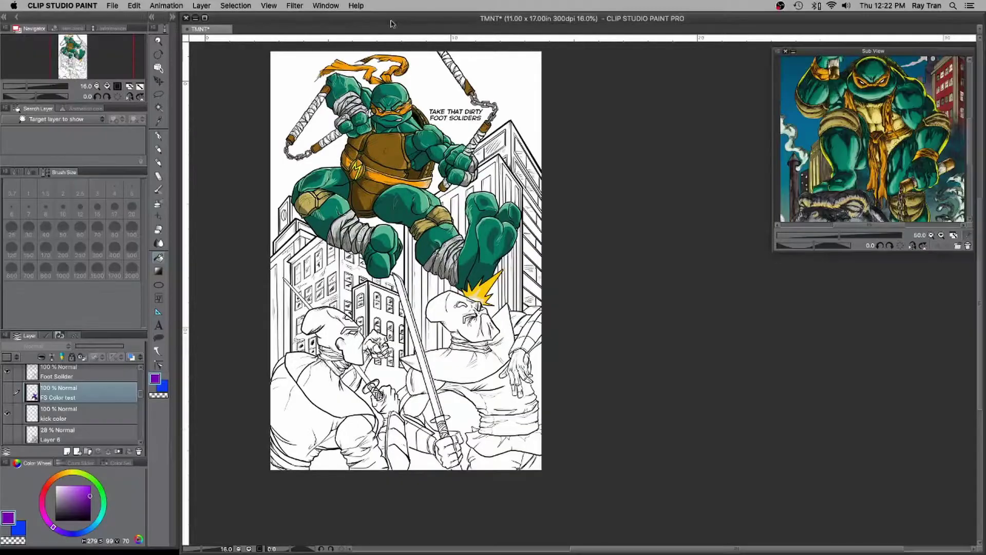
pyautogui.scroll(3, 142, 394)
pyautogui.click(7, 410)
pyautogui.moveTo(141, 393); pyautogui.dragTo(141, 389)
pyautogui.click(7, 410)
pyautogui.click(7, 429)
pyautogui.click(7, 429)
pyautogui.click(58, 430)
pyautogui.click(466, 365)
pyautogui.press('super+z')
# - Place a new layer directly beneath the Foot Soilder layer and name it FS 1 color
pyautogui.click(141, 442)
pyautogui.click(141, 442)
pyautogui.moveTo(92, 404); pyautogui.dragTo(91, 422)
pyautogui.doubleClick(55, 419)
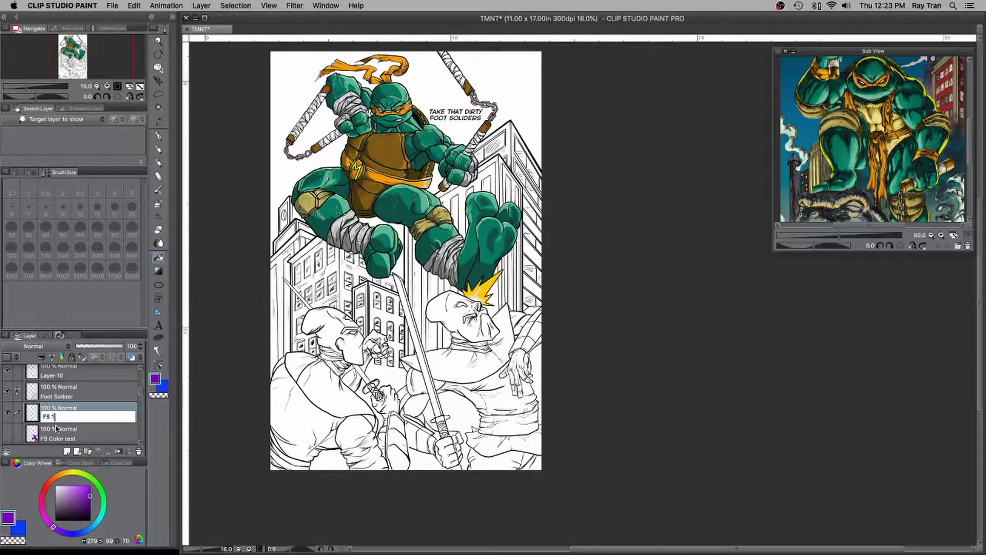
pyautogui.press('Return')
# - Fill the kicked foot soldier's cape, hood, mask and neck scarf with purple
pyautogui.click(470, 368)
pyautogui.click(502, 342)
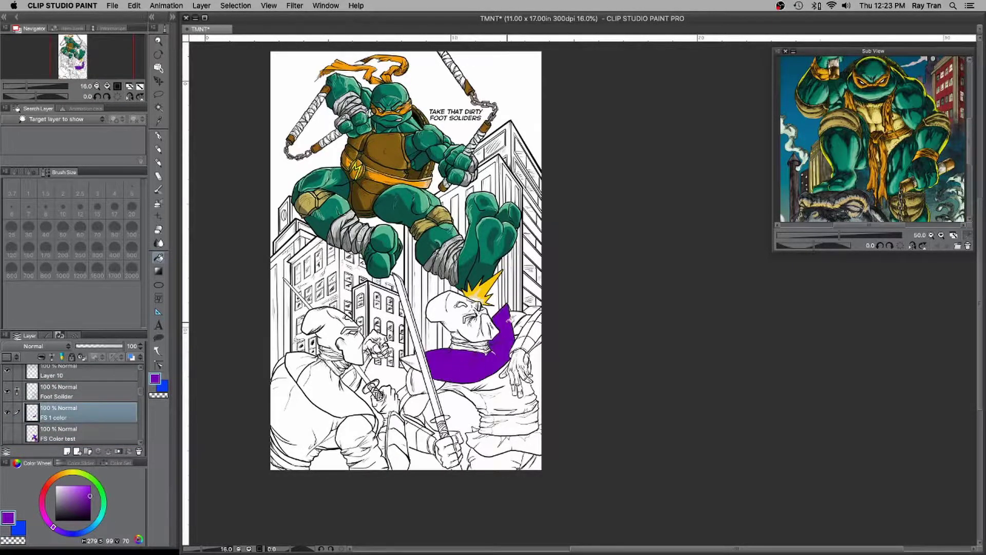
pyautogui.scroll(6, 443, 320)
pyautogui.click(382, 402)
pyautogui.click(468, 319)
pyautogui.click(505, 310)
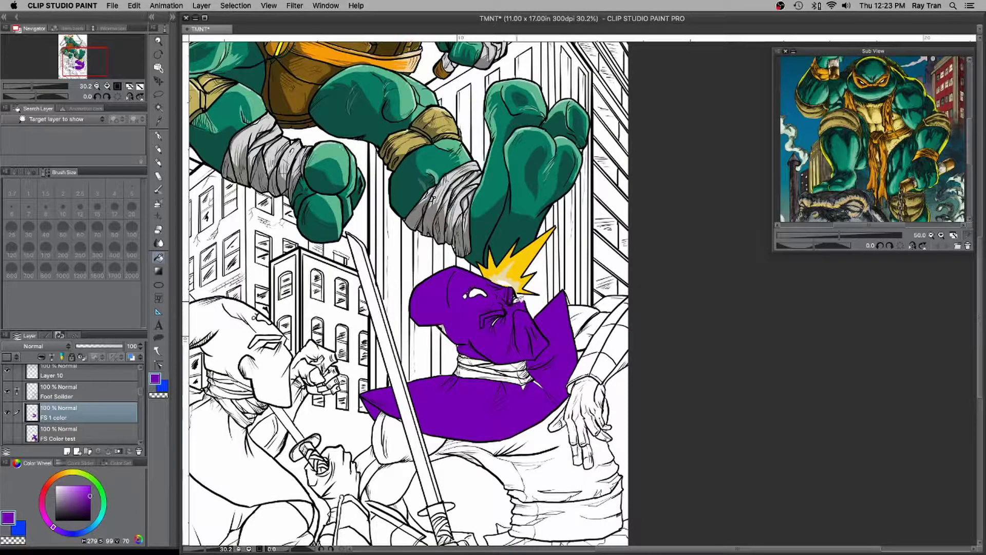
pyautogui.click(523, 383)
pyautogui.click(514, 364)
# - Fill the kicked foot soldier's waist sash with purple, undoing a misplaced fill on the tunic's skirt
pyautogui.moveTo(586, 362); pyautogui.dragTo(572, 187)
pyautogui.click(551, 382)
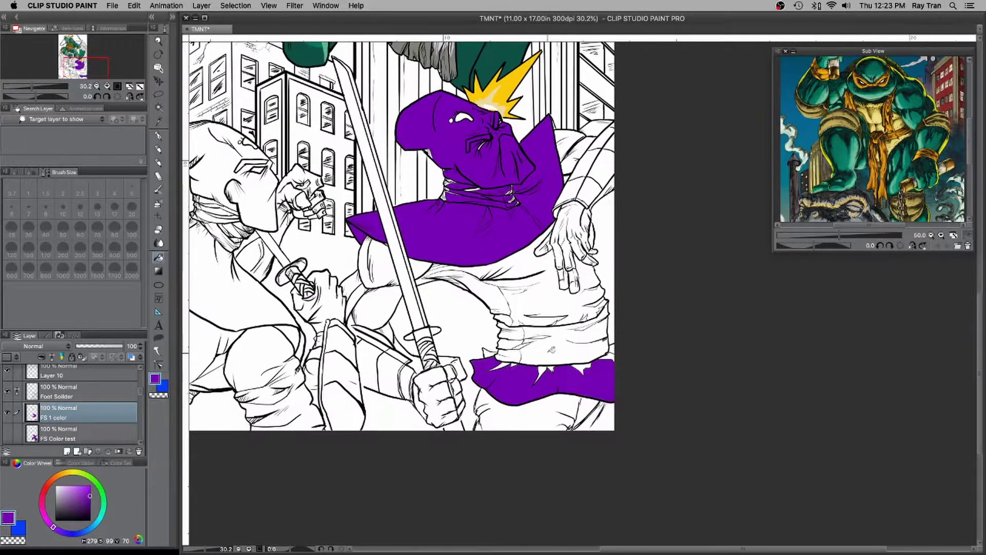
pyautogui.press('cmd+z')
pyautogui.click(547, 351)
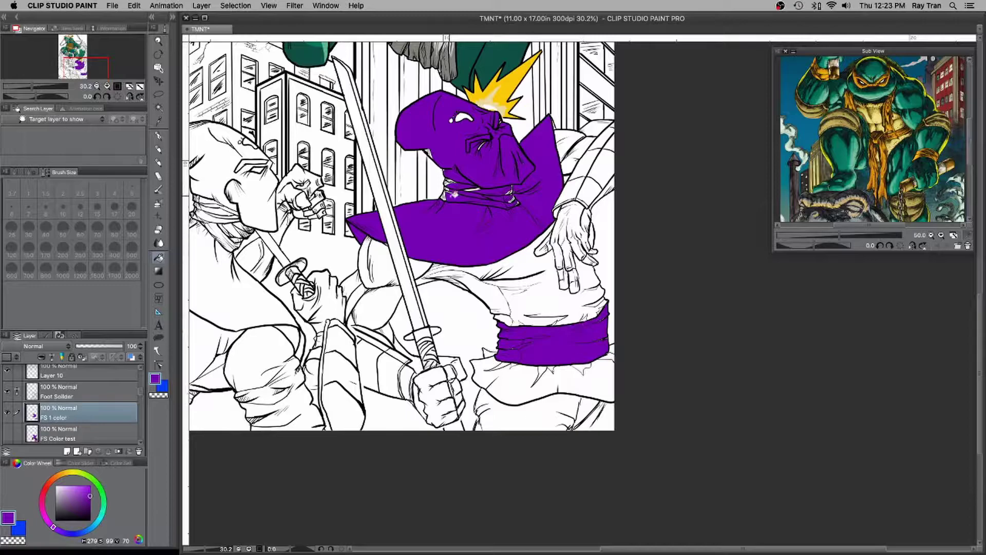
# - Touch up the unfilled white gaps in the kicked foot soldier's neck scarf with purple using the G-pen
pyautogui.press('p')
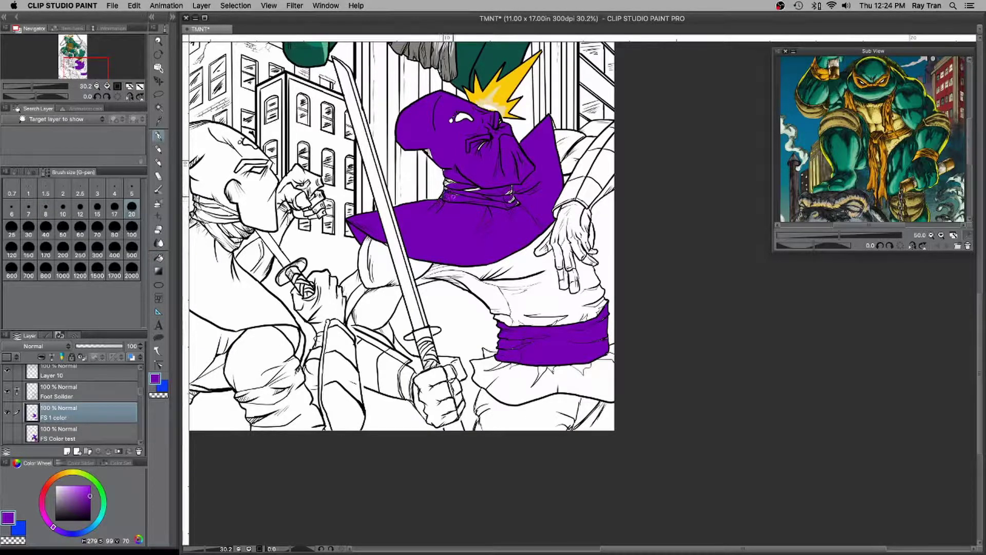
pyautogui.scroll(5, 471, 189)
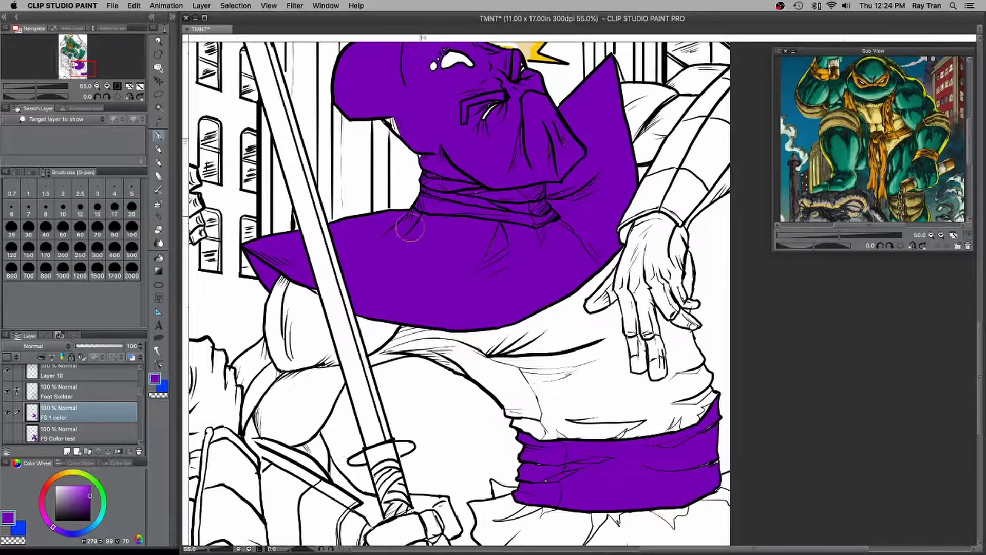
pyautogui.moveTo(564, 138); pyautogui.dragTo(523, 232)
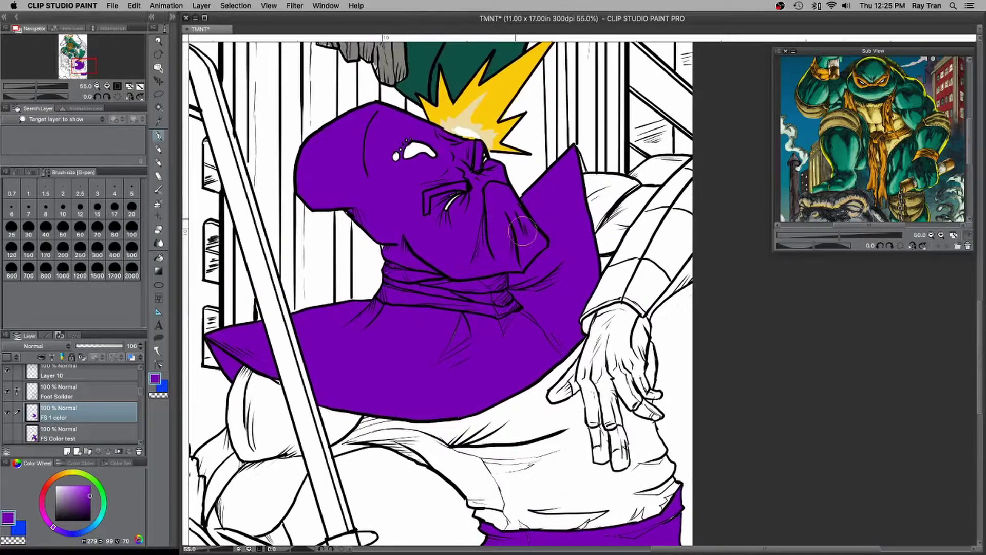
pyautogui.moveTo(506, 478); pyautogui.dragTo(401, 234)
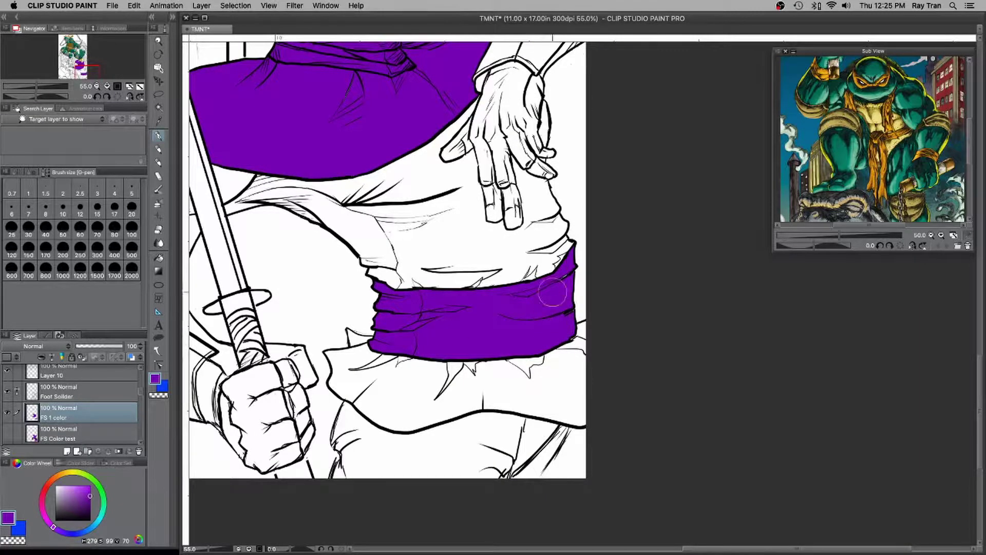
pyautogui.scroll(5, 391, 313)
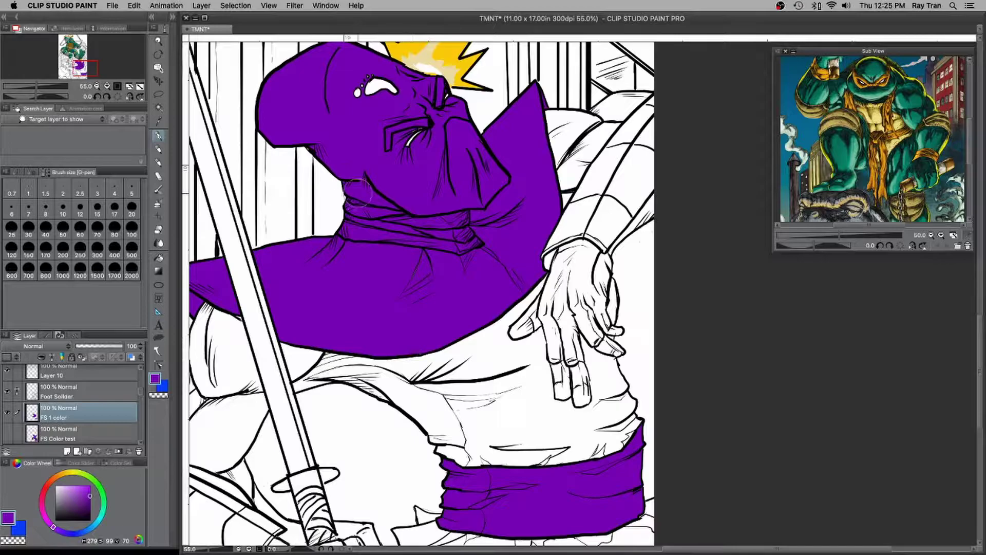
pyautogui.scroll(-2, 360, 185)
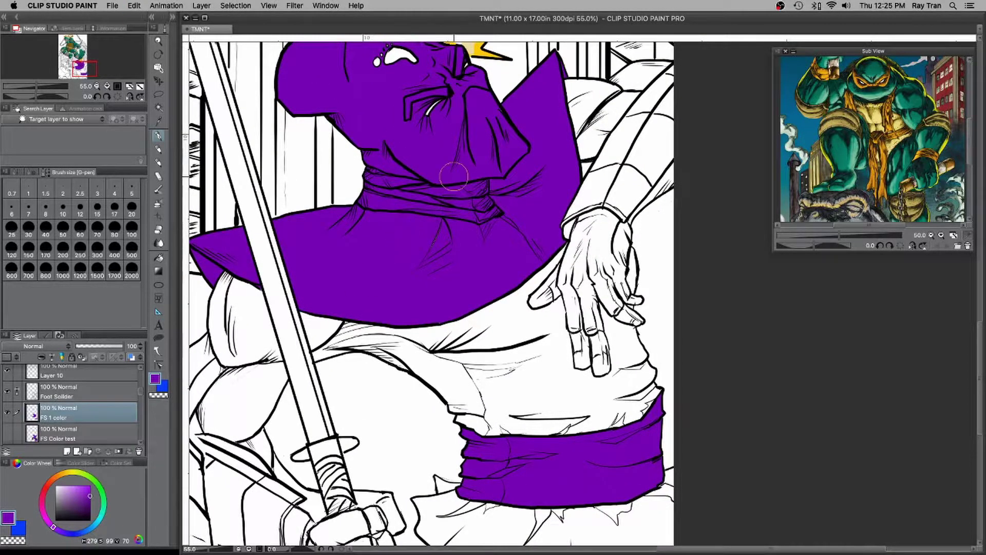
# - On a new layer above FS 1 color, paint light purple highlights on the kicked foot soldier's hood and mask, undoing misplaced strokes
pyautogui.scroll(-3, 453, 175)
pyautogui.scroll(2, 462, 261)
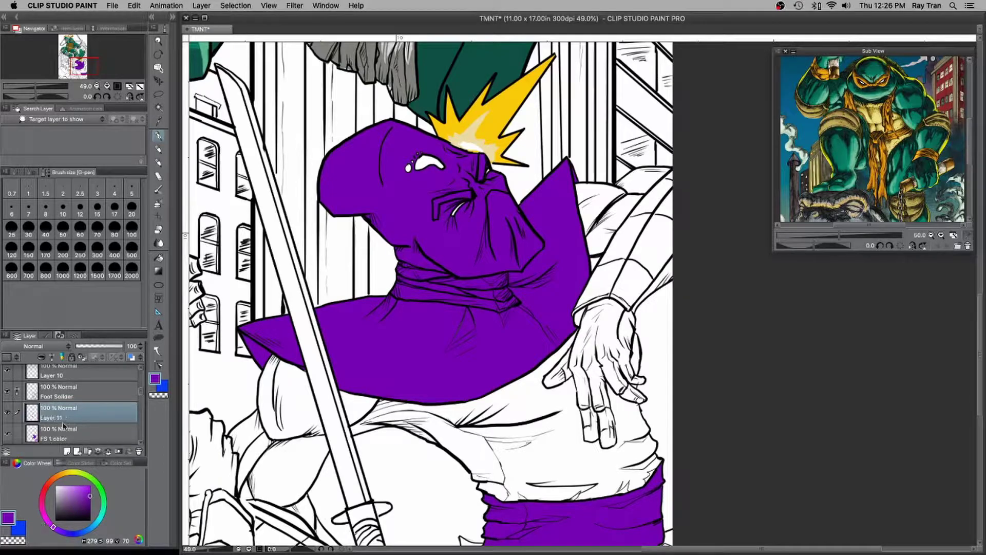
pyautogui.moveTo(90, 495); pyautogui.dragTo(80, 486)
pyautogui.moveTo(340, 146)
pyautogui.mouseDown()
pyautogui.moveTo(389, 123)
pyautogui.moveTo(468, 154)
pyautogui.moveTo(505, 182)
pyautogui.moveTo(498, 188)
pyautogui.moveTo(508, 206)
pyautogui.moveTo(499, 211)
pyautogui.moveTo(541, 248)
pyautogui.moveTo(518, 222)
pyautogui.moveTo(523, 265)
pyautogui.mouseUp()
pyautogui.press('super+z')
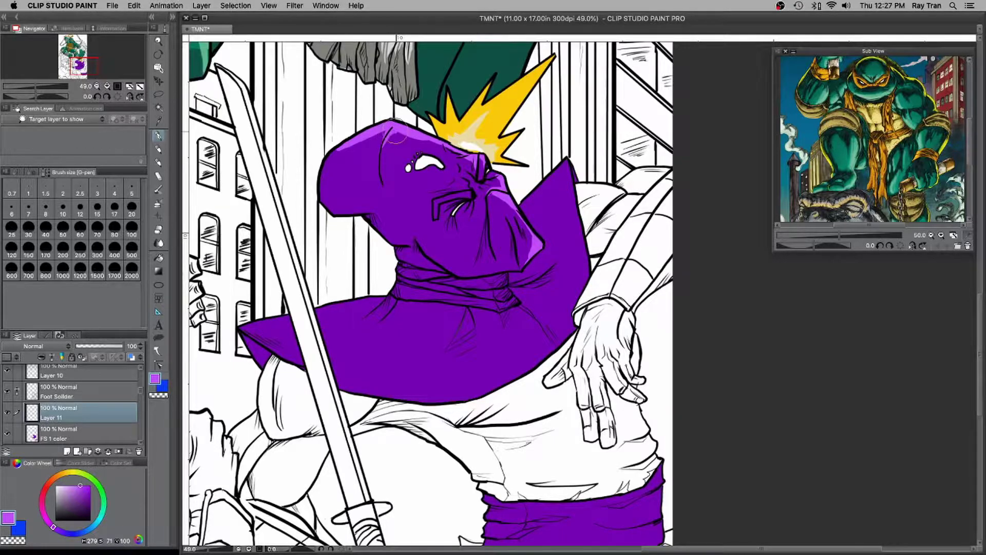
pyautogui.moveTo(389, 128); pyautogui.dragTo(384, 148)
pyautogui.moveTo(508, 216); pyautogui.dragTo(516, 240)
pyautogui.press('super+z')
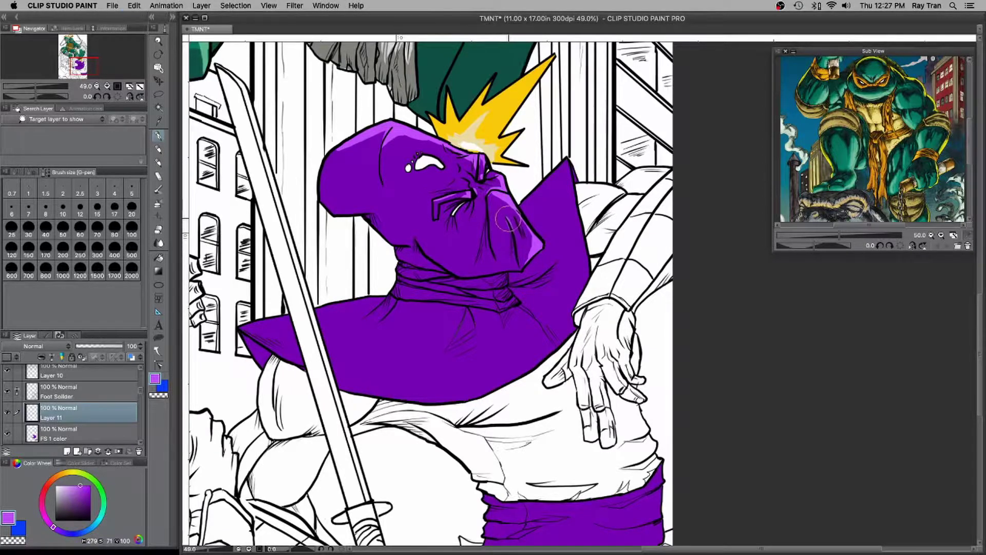
pyautogui.moveTo(506, 217); pyautogui.dragTo(516, 235)
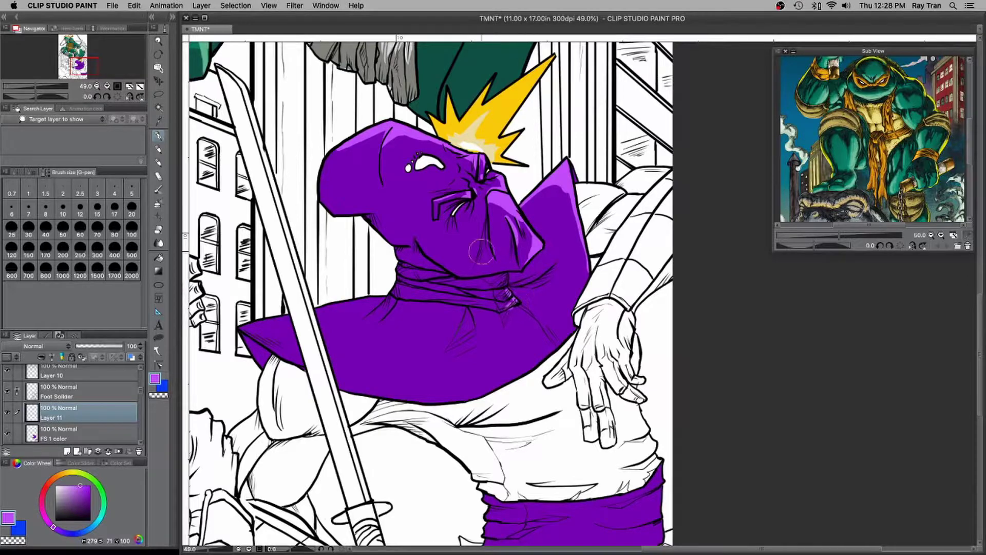
# - Paint light purple highlights along the cape's upper edges, its raised collar tip and the folds below the scarf knot
pyautogui.moveTo(514, 281)
pyautogui.mouseDown()
pyautogui.moveTo(555, 268)
pyautogui.moveTo(578, 278)
pyautogui.moveTo(530, 315)
pyautogui.moveTo(548, 304)
pyautogui.moveTo(530, 302)
pyautogui.moveTo(580, 271)
pyautogui.mouseUp()
pyautogui.moveTo(246, 331); pyautogui.dragTo(341, 296)
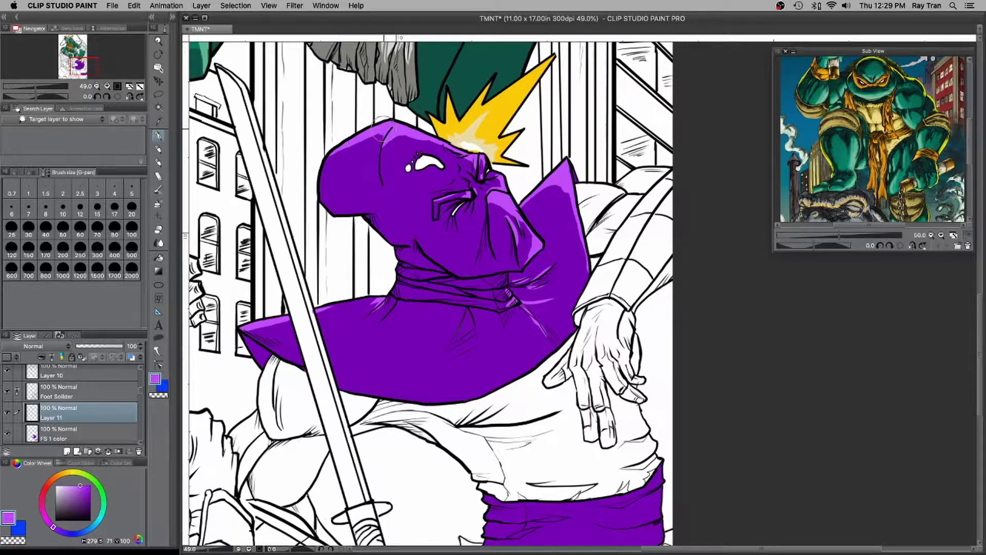
pyautogui.moveTo(557, 215); pyautogui.dragTo(575, 155)
pyautogui.moveTo(519, 251); pyautogui.dragTo(524, 269)
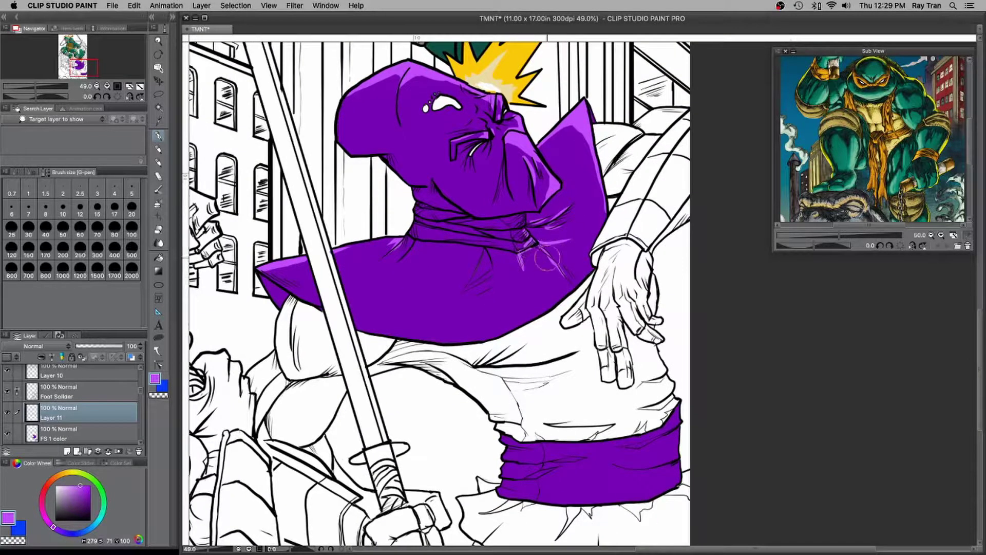
pyautogui.moveTo(563, 132); pyautogui.dragTo(588, 163)
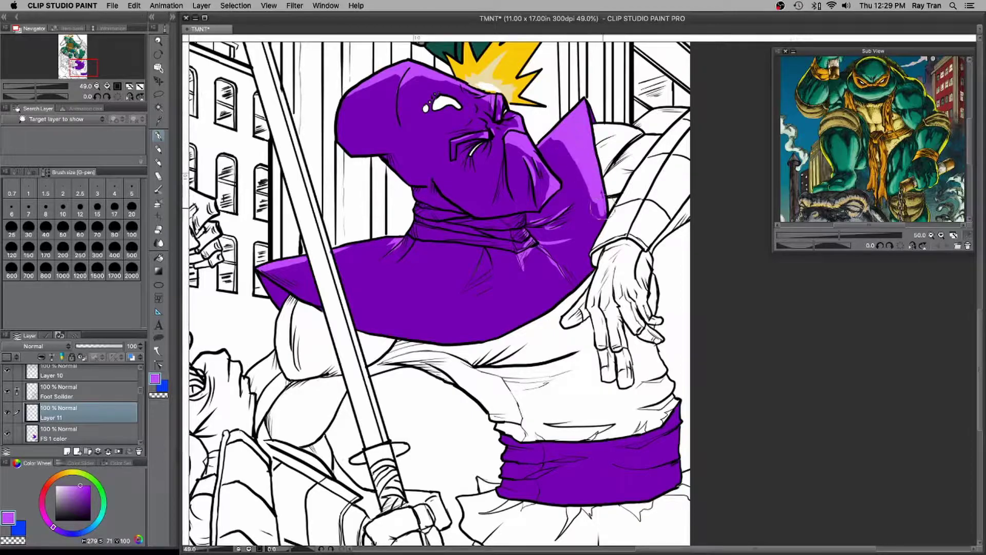
# - Paint light purple highlights along the edge and folds of the kicked foot soldier's waist sash
pyautogui.scroll(-3, 520, 265)
pyautogui.scroll(2, 520, 265)
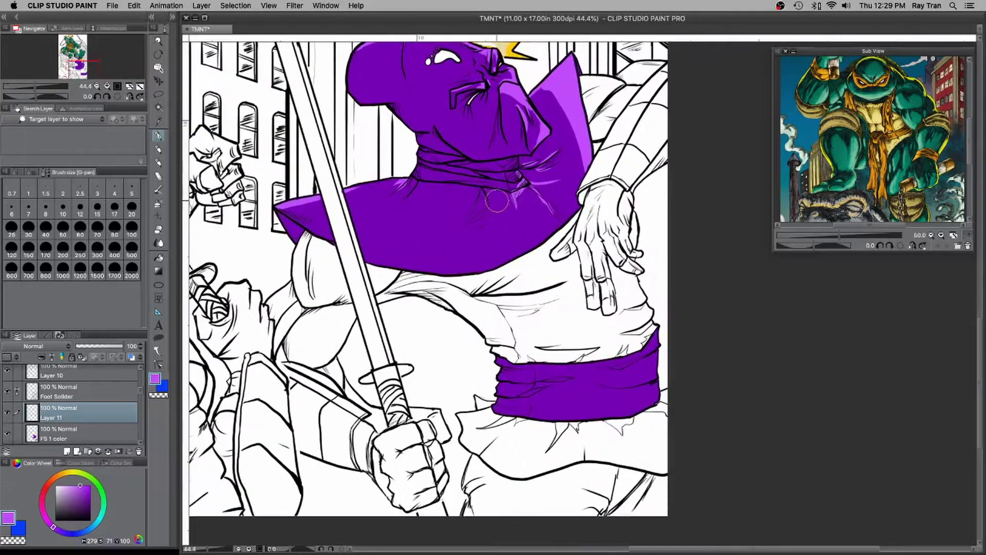
pyautogui.moveTo(660, 331); pyautogui.dragTo(657, 344)
pyautogui.moveTo(652, 385); pyautogui.dragTo(661, 350)
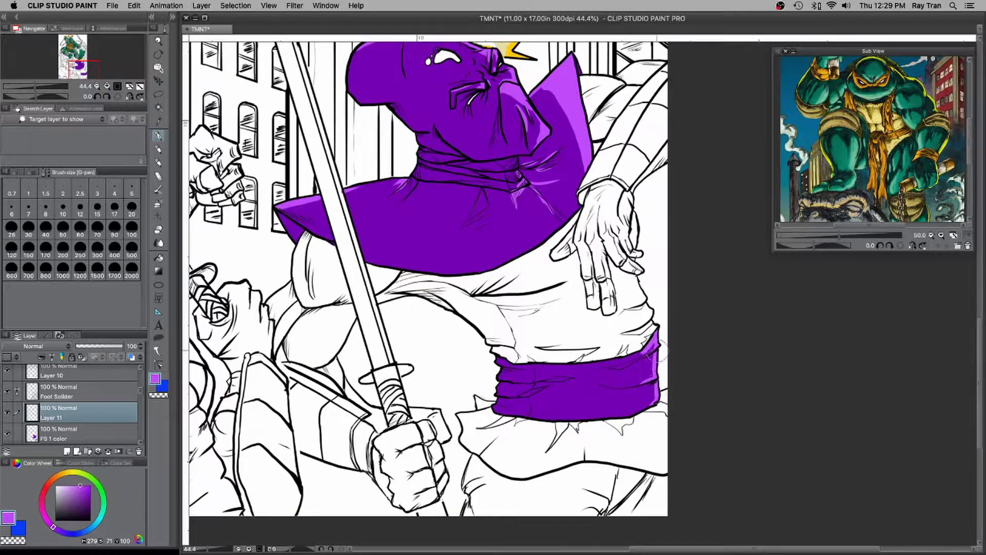
pyautogui.moveTo(551, 366); pyautogui.dragTo(605, 362)
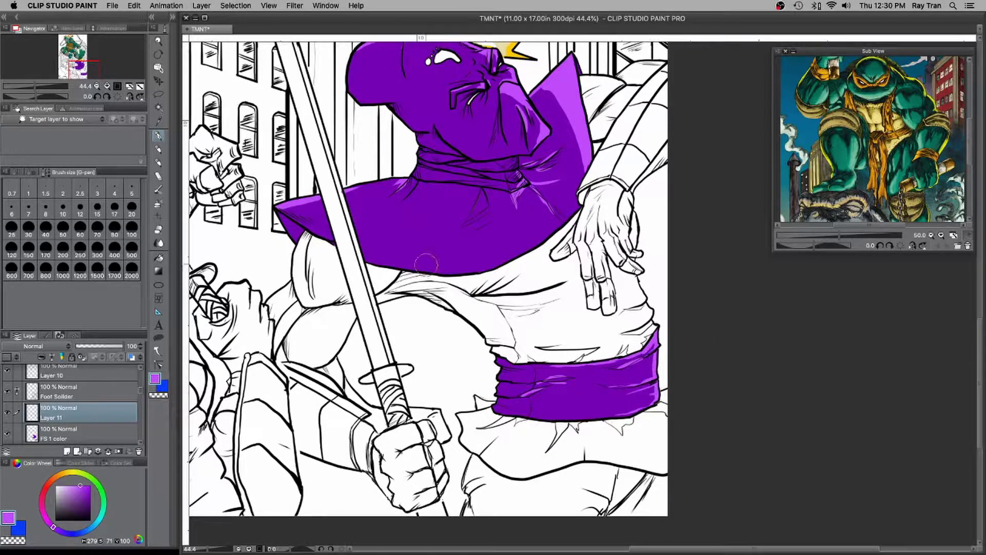
# - Rename the highlight layer FS 1 light and add a new layer above it, with a dark purple (H 279, S 93, V 49) selected
pyautogui.click(88, 499)
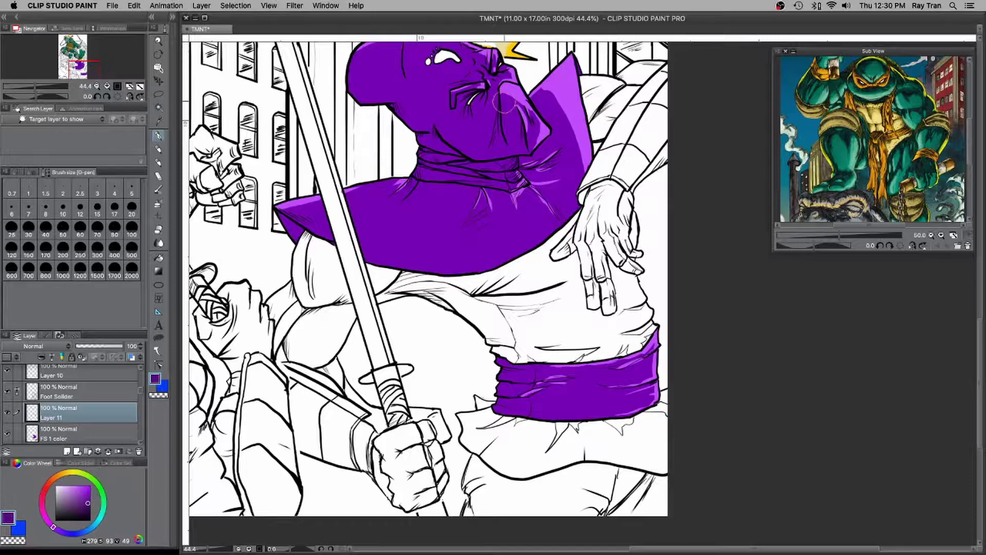
pyautogui.doubleClick(61, 423)
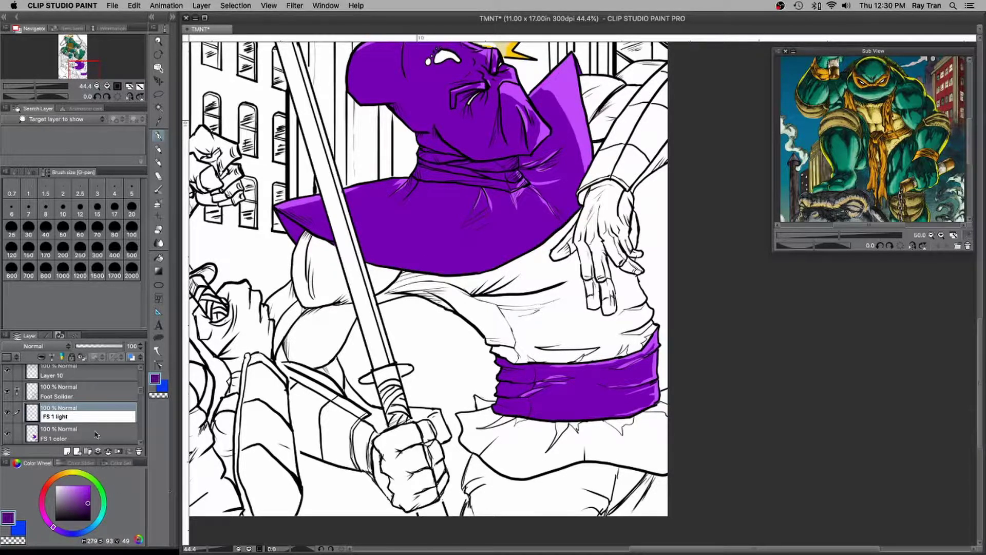
pyautogui.press('Return')
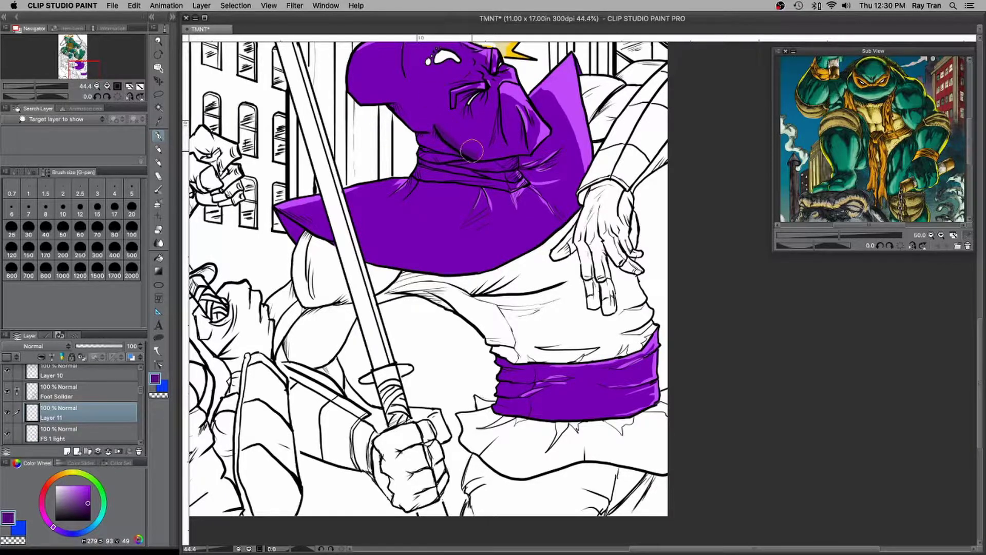
# - Shade the mask's lower edge, the underside and back of the hood and the area beside the eye in dark purple
pyautogui.moveTo(436, 126); pyautogui.dragTo(452, 221)
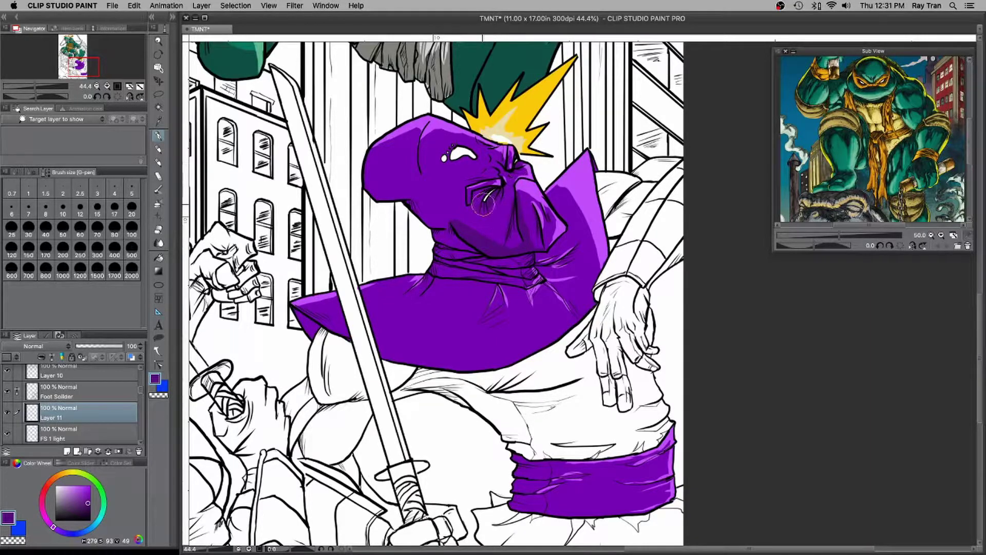
pyautogui.scroll(2, 452, 198)
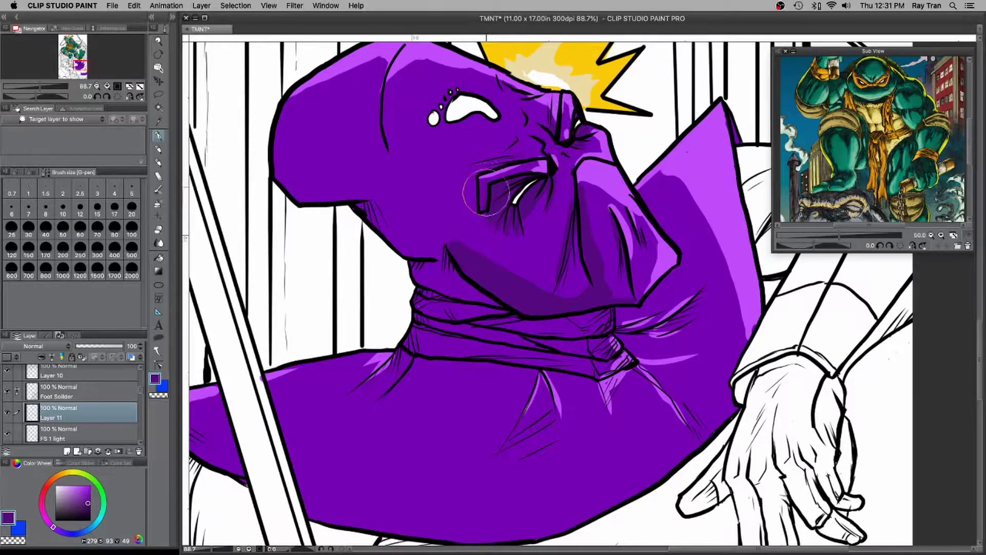
pyautogui.moveTo(479, 210); pyautogui.dragTo(468, 226)
pyautogui.moveTo(276, 153)
pyautogui.mouseDown()
pyautogui.moveTo(304, 198)
pyautogui.moveTo(278, 133)
pyautogui.moveTo(400, 236)
pyautogui.moveTo(391, 224)
pyautogui.moveTo(447, 246)
pyautogui.mouseUp()
pyautogui.moveTo(378, 161)
pyautogui.mouseDown()
pyautogui.moveTo(383, 200)
pyautogui.moveTo(448, 246)
pyautogui.mouseUp()
pyautogui.moveTo(389, 90); pyautogui.dragTo(395, 143)
pyautogui.moveTo(466, 170)
pyautogui.mouseDown()
pyautogui.moveTo(430, 177)
pyautogui.moveTo(423, 199)
pyautogui.moveTo(439, 275)
pyautogui.moveTo(424, 282)
pyautogui.moveTo(417, 325)
pyautogui.moveTo(418, 265)
pyautogui.moveTo(523, 322)
pyautogui.moveTo(609, 319)
pyautogui.moveTo(590, 327)
pyautogui.moveTo(505, 315)
pyautogui.moveTo(576, 346)
pyautogui.moveTo(589, 343)
pyautogui.moveTo(427, 326)
pyautogui.moveTo(409, 346)
pyautogui.moveTo(479, 271)
pyautogui.mouseUp()
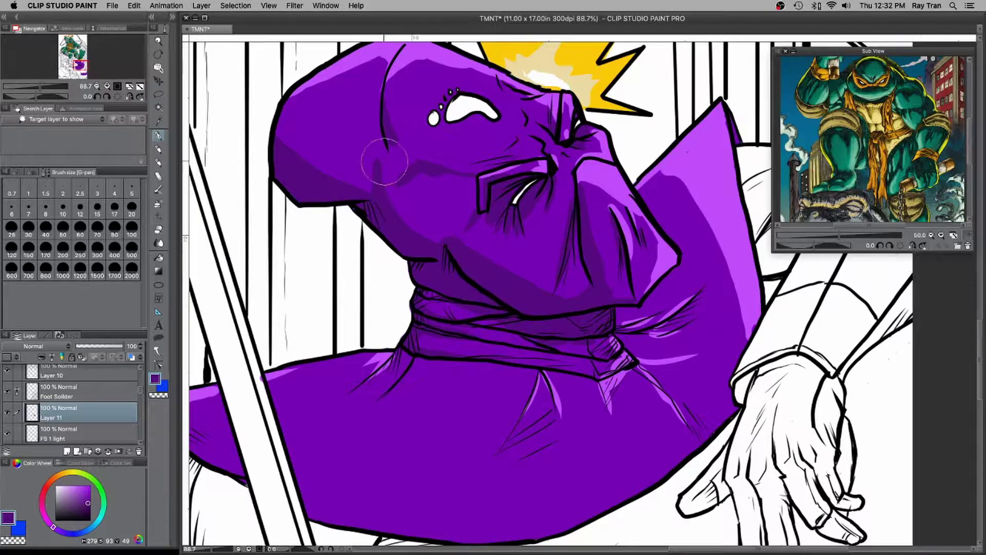
# - Add dark purple shading to the mask's folds, the creases around the eyes and the back of the hood
pyautogui.moveTo(600, 272); pyautogui.dragTo(617, 281)
pyautogui.moveTo(521, 226); pyautogui.dragTo(541, 281)
pyautogui.moveTo(554, 185)
pyautogui.mouseDown()
pyautogui.moveTo(605, 149)
pyautogui.moveTo(564, 195)
pyautogui.moveTo(578, 178)
pyautogui.moveTo(554, 180)
pyautogui.moveTo(551, 246)
pyautogui.mouseUp()
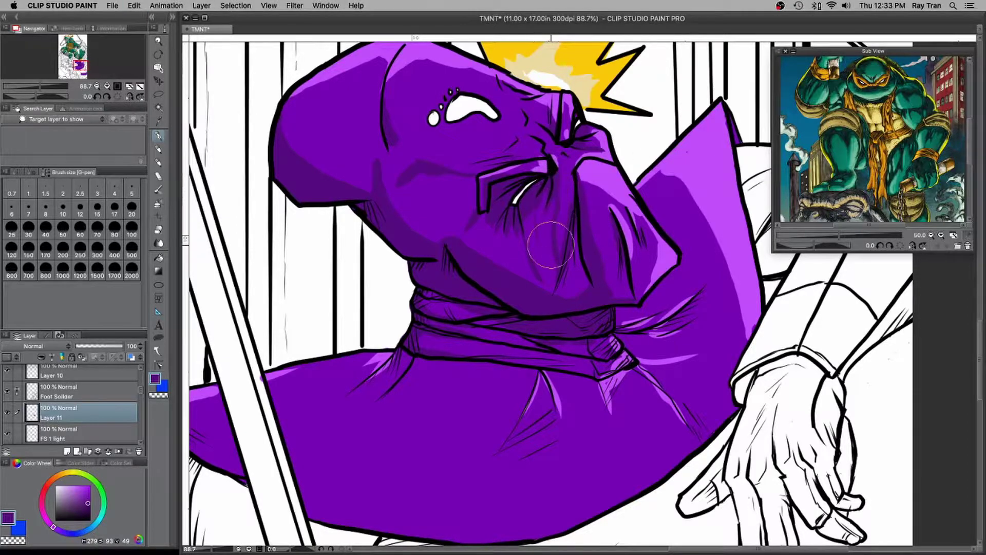
pyautogui.press('Tab')
pyautogui.press('Tab')
pyautogui.click(376, 164)
pyautogui.moveTo(375, 164)
pyautogui.mouseDown()
pyautogui.moveTo(350, 164)
pyautogui.moveTo(355, 188)
pyautogui.mouseUp()
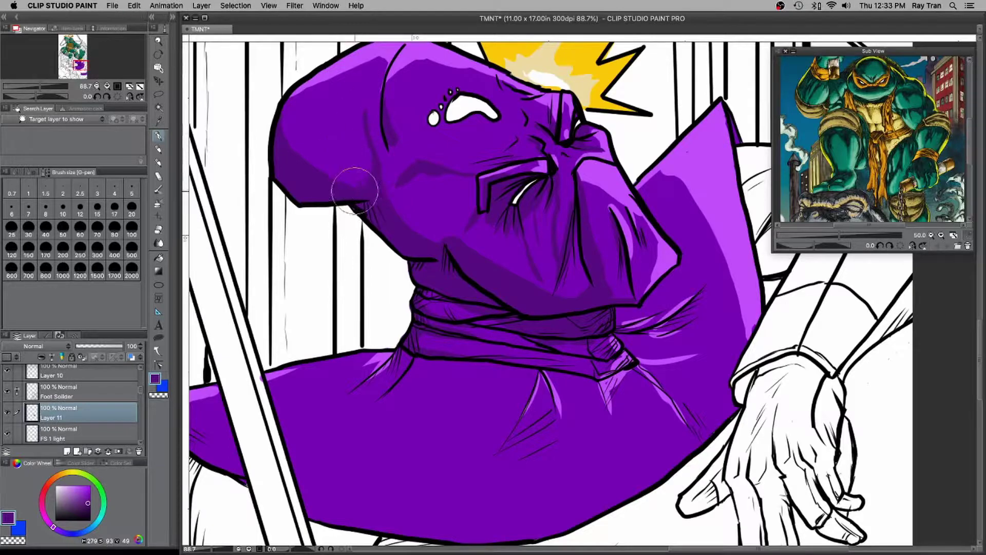
pyautogui.moveTo(475, 177); pyautogui.dragTo(474, 207)
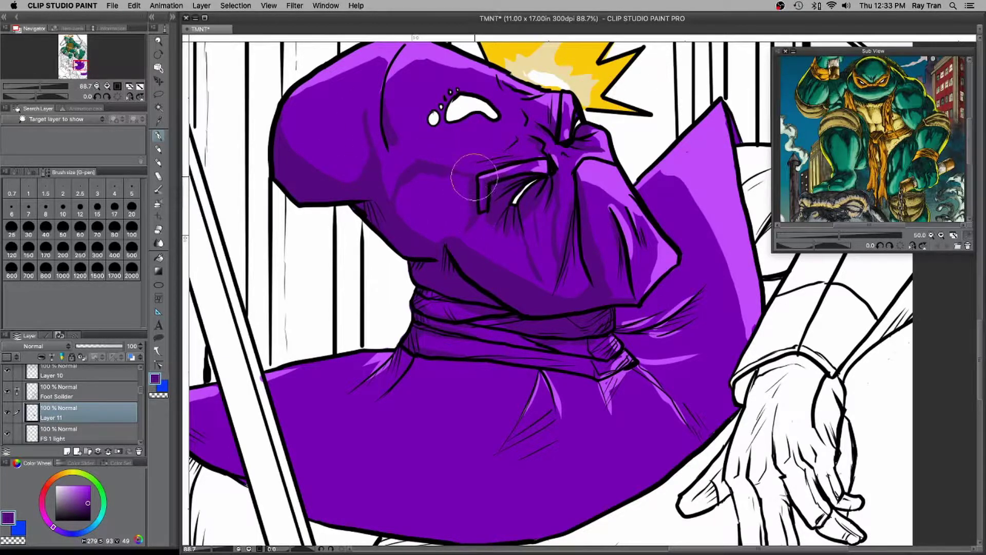
pyautogui.moveTo(523, 113); pyautogui.dragTo(524, 123)
pyautogui.moveTo(515, 137); pyautogui.dragTo(510, 142)
# - Pick a bright red and colour the white foot-shaped emblem on the hood, including its small toe dots
pyautogui.click(44, 491)
pyautogui.click(91, 485)
pyautogui.moveTo(452, 111)
pyautogui.mouseDown()
pyautogui.moveTo(473, 99)
pyautogui.moveTo(491, 113)
pyautogui.moveTo(434, 118)
pyautogui.moveTo(445, 99)
pyautogui.mouseUp()
pyautogui.click(441, 107)
pyautogui.click(450, 92)
pyautogui.click(445, 98)
pyautogui.click(457, 90)
# - Sample the dark purple from the mask and extend the shading on the hood beside the eye, undoing the last stroke
pyautogui.keyDown('alt'); pyautogui.click(515, 212); pyautogui.keyUp('alt')
pyautogui.moveTo(422, 177); pyautogui.dragTo(402, 197)
pyautogui.moveTo(452, 179)
pyautogui.mouseDown()
pyautogui.moveTo(413, 212)
pyautogui.moveTo(429, 220)
pyautogui.mouseUp()
pyautogui.scroll(-6, 373, 231)
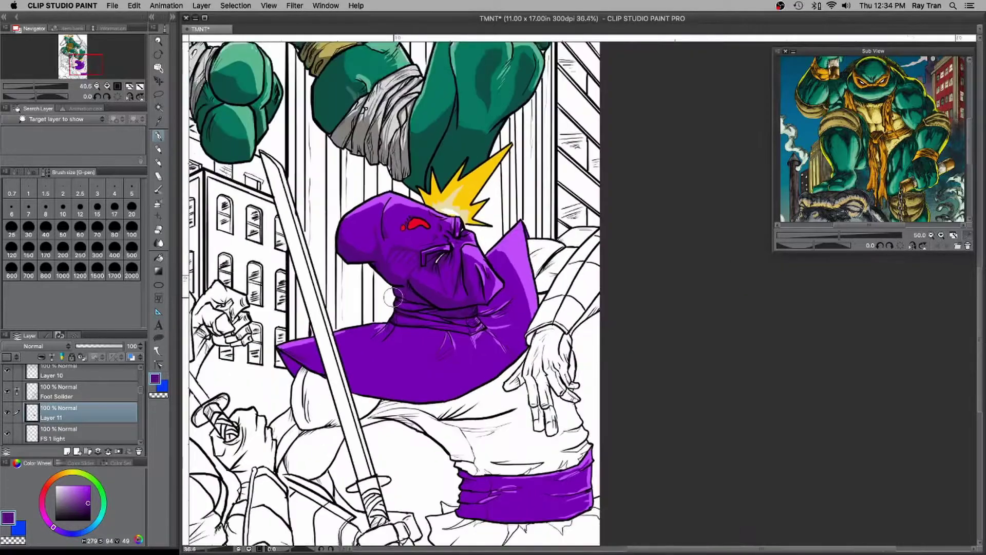
pyautogui.scroll(3, 374, 222)
pyautogui.press('super+z')
pyautogui.scroll(2, 374, 223)
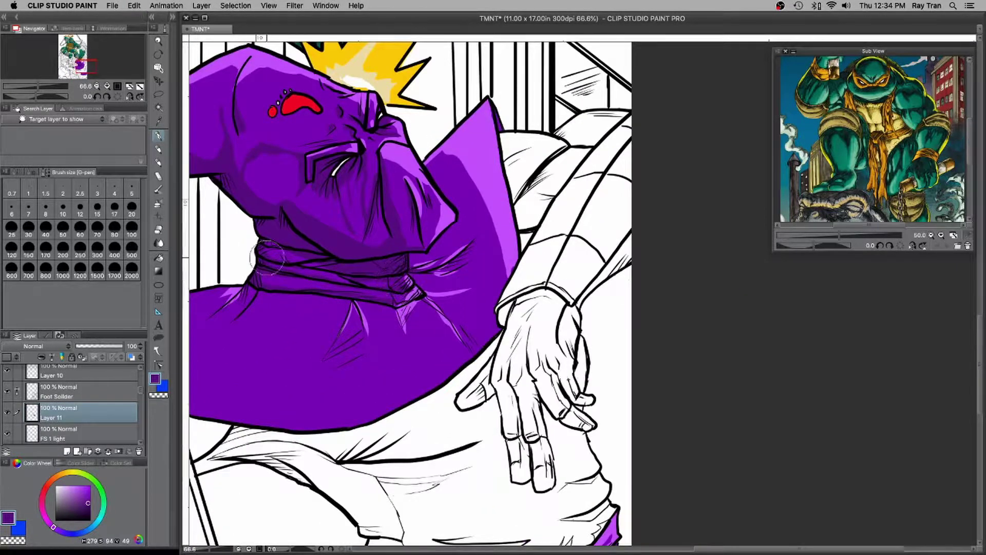
# - Paint dark purple shadows on the pointed tip and broad folds of the soldier's collar on the dark shading layer
pyautogui.moveTo(312, 366); pyautogui.dragTo(539, 324)
pyautogui.moveTo(276, 296); pyautogui.dragTo(302, 338)
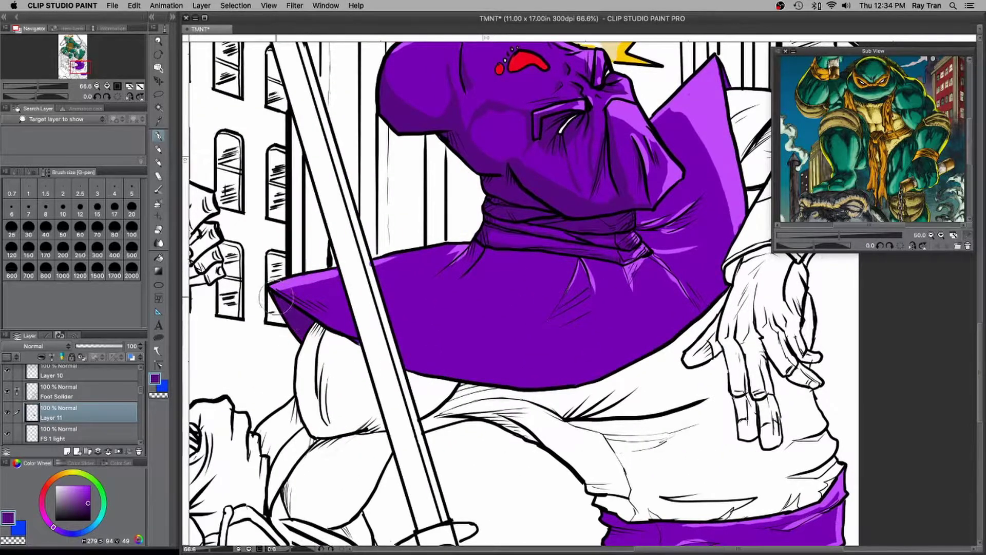
pyautogui.moveTo(284, 294); pyautogui.dragTo(343, 317)
pyautogui.moveTo(649, 342)
pyautogui.mouseDown()
pyautogui.moveTo(544, 366)
pyautogui.moveTo(640, 325)
pyautogui.moveTo(531, 343)
pyautogui.moveTo(651, 326)
pyautogui.mouseUp()
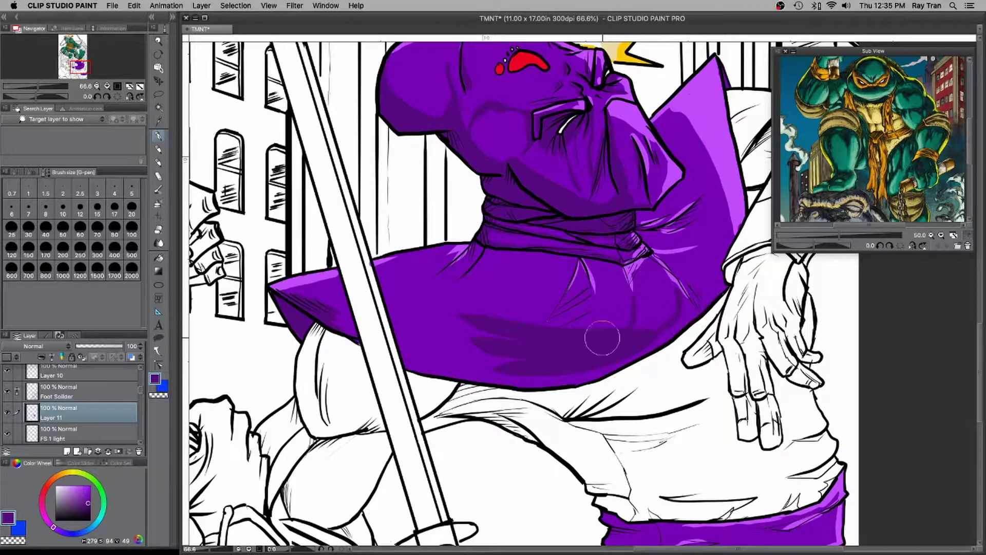
pyautogui.press('super+z')
pyautogui.moveTo(444, 308)
pyautogui.mouseDown()
pyautogui.moveTo(531, 301)
pyautogui.moveTo(515, 289)
pyautogui.moveTo(472, 302)
pyautogui.moveTo(465, 332)
pyautogui.moveTo(481, 301)
pyautogui.moveTo(422, 264)
pyautogui.moveTo(406, 295)
pyautogui.mouseUp()
pyautogui.moveTo(606, 275)
pyautogui.mouseDown()
pyautogui.moveTo(463, 341)
pyautogui.moveTo(401, 271)
pyautogui.mouseUp()
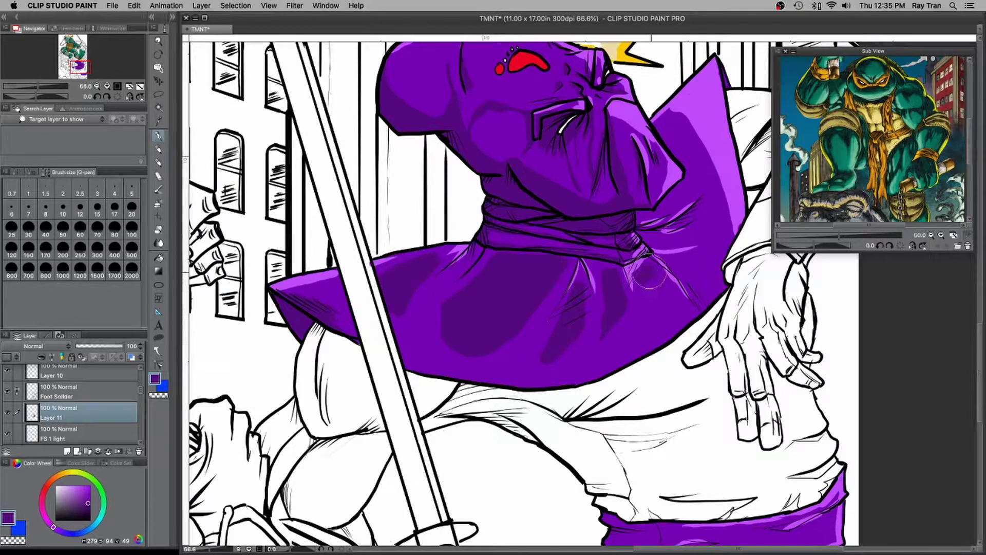
pyautogui.moveTo(648, 272); pyautogui.dragTo(641, 351)
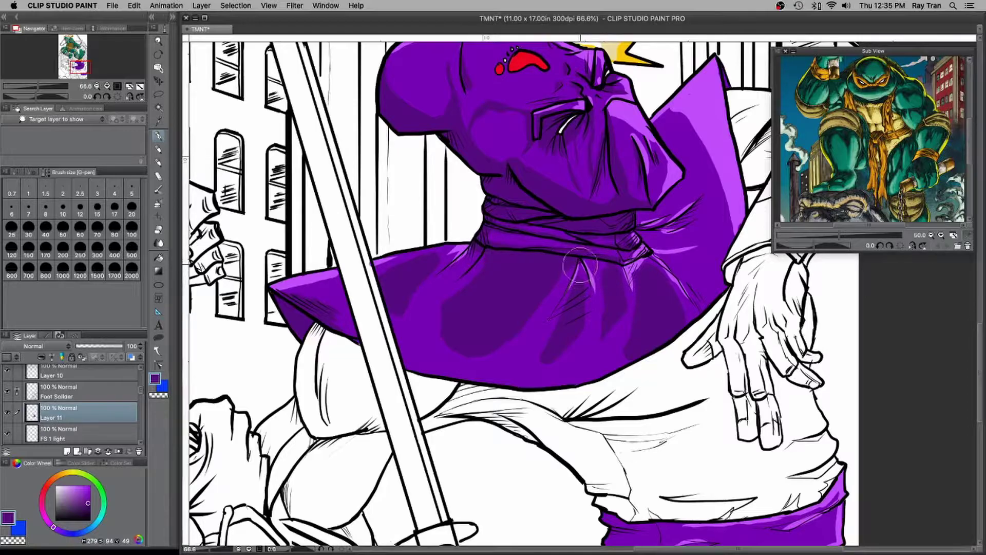
# - Add more dark purple shadow shapes to the collar folds beside the sword and below the neck with the lasso fill tool
pyautogui.press('super+minus')
pyautogui.press('super+minus')
pyautogui.press('super+plus')
pyautogui.press('j')
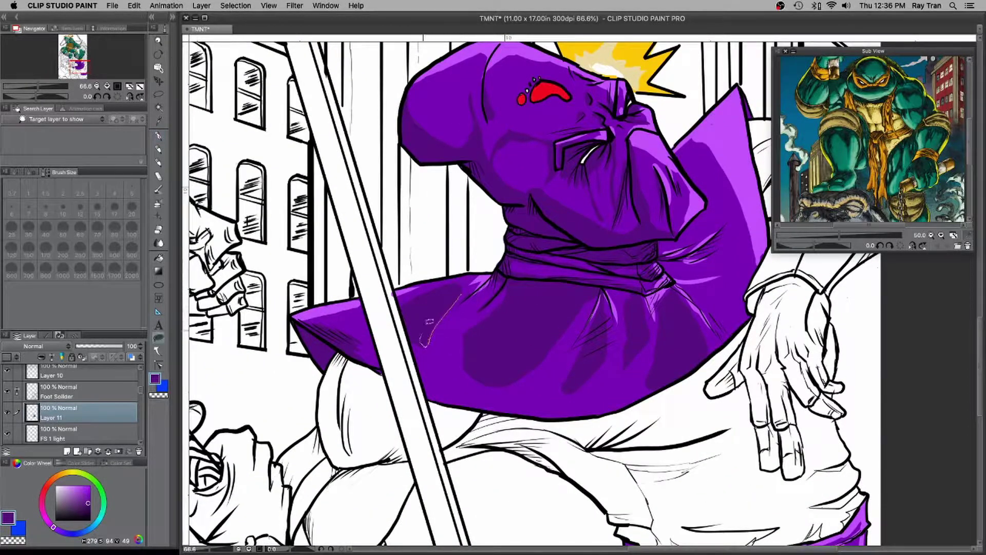
pyautogui.moveTo(465, 330); pyautogui.dragTo(509, 281)
pyautogui.moveTo(570, 322); pyautogui.dragTo(563, 306)
pyautogui.moveTo(497, 303)
pyautogui.mouseDown()
pyautogui.moveTo(441, 369)
pyautogui.moveTo(560, 390)
pyautogui.moveTo(630, 385)
pyautogui.moveTo(627, 352)
pyautogui.mouseUp()
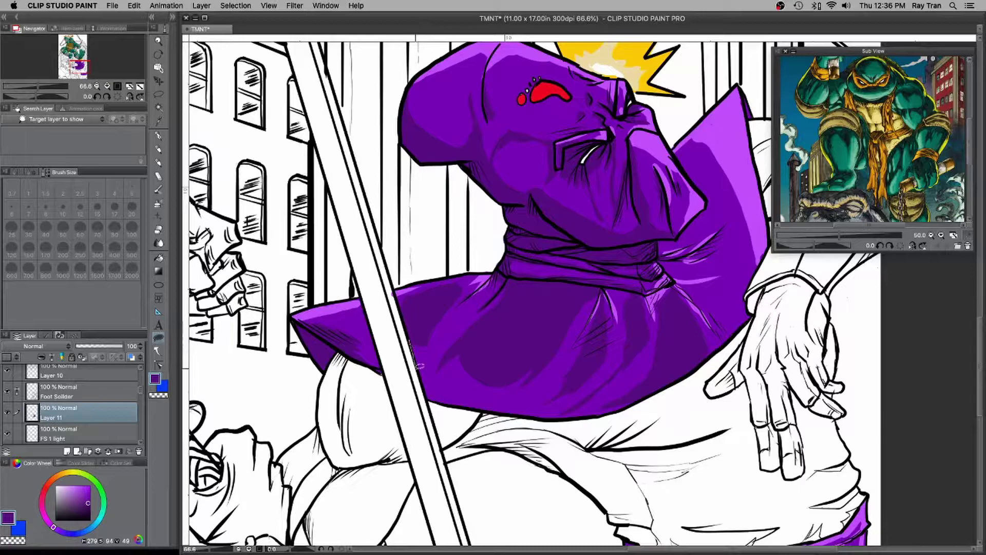
pyautogui.scroll(-3, 316, 321)
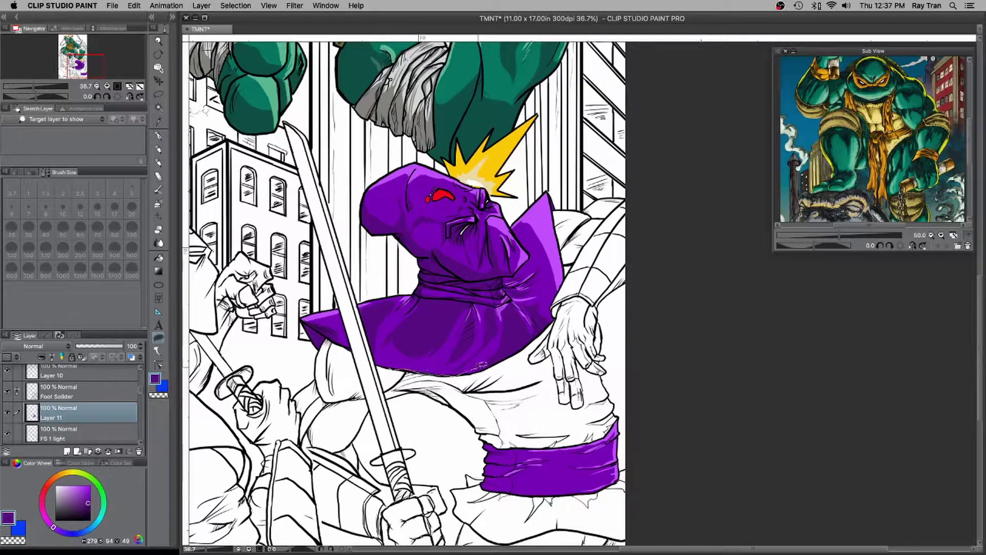
# - Lasso-fill dark purple shadows along the creases and edges of the soldier's waist sash
pyautogui.scroll(-1, 396, 359)
pyautogui.scroll(3, 395, 359)
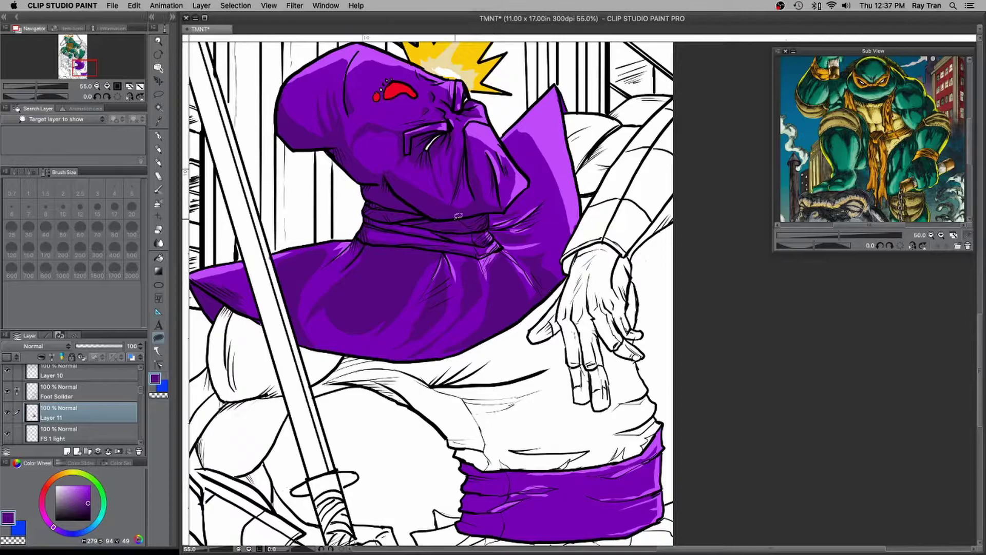
pyautogui.scroll(-4, 456, 219)
pyautogui.scroll(4, 470, 226)
pyautogui.moveTo(431, 426); pyautogui.dragTo(400, 252)
pyautogui.moveTo(394, 235)
pyautogui.mouseDown()
pyautogui.moveTo(378, 223)
pyautogui.moveTo(428, 233)
pyautogui.moveTo(387, 237)
pyautogui.mouseUp()
pyautogui.moveTo(382, 258)
pyautogui.mouseDown()
pyautogui.moveTo(417, 277)
pyautogui.moveTo(384, 261)
pyautogui.mouseUp()
pyautogui.moveTo(380, 280)
pyautogui.mouseDown()
pyautogui.moveTo(393, 306)
pyautogui.moveTo(439, 296)
pyautogui.moveTo(380, 281)
pyautogui.mouseUp()
pyautogui.moveTo(612, 281)
pyautogui.mouseDown()
pyautogui.moveTo(525, 302)
pyautogui.moveTo(615, 280)
pyautogui.moveTo(583, 268)
pyautogui.moveTo(606, 261)
pyautogui.mouseUp()
pyautogui.moveTo(609, 226)
pyautogui.mouseDown()
pyautogui.moveTo(431, 244)
pyautogui.moveTo(588, 228)
pyautogui.mouseUp()
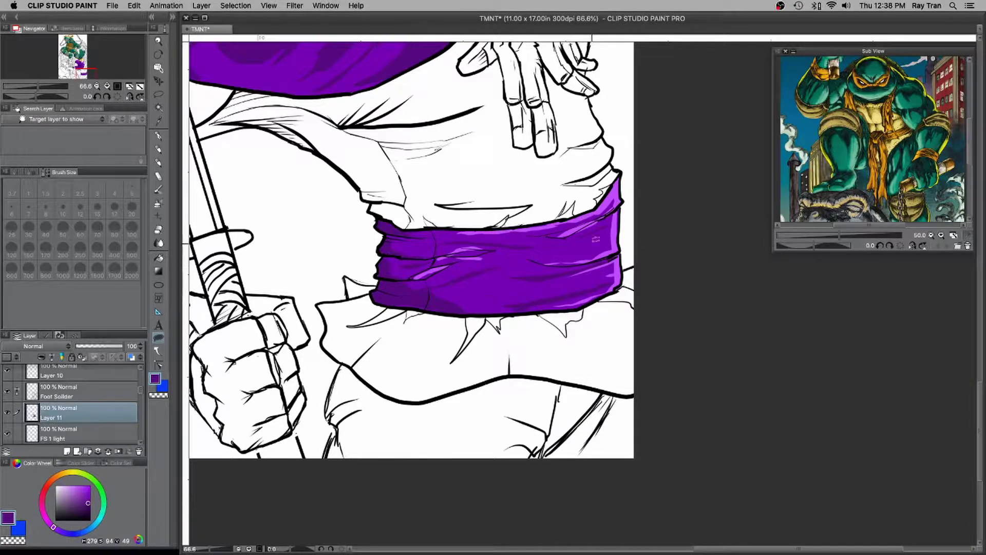
pyautogui.moveTo(607, 238)
pyautogui.mouseDown()
pyautogui.moveTo(508, 242)
pyautogui.moveTo(534, 243)
pyautogui.moveTo(507, 253)
pyautogui.mouseUp()
pyautogui.scroll(-2, 632, 236)
pyautogui.scroll(1, 532, 245)
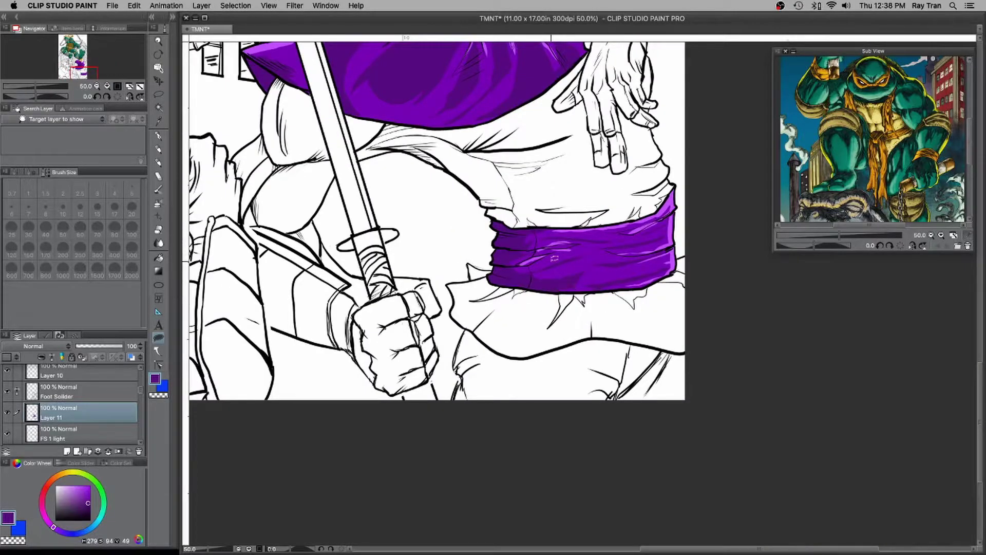
# - Rename Layer 11 as "FS 1 dark"
pyautogui.scroll(-3, 558, 264)
pyautogui.moveTo(531, 171); pyautogui.dragTo(400, 221)
pyautogui.scroll(4, 392, 254)
pyautogui.scroll(-3, 393, 253)
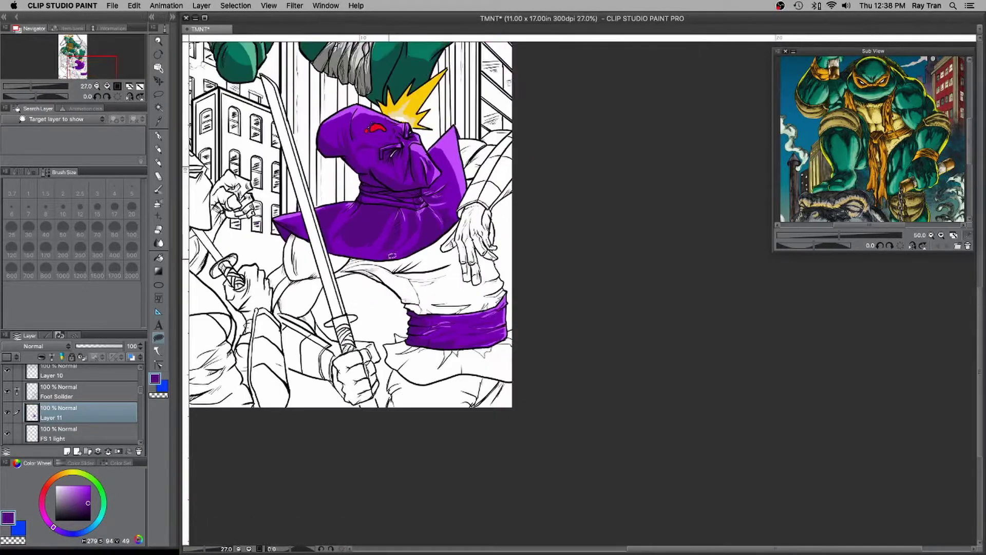
pyautogui.doubleClick(59, 418)
pyautogui.write('FS')
pyautogui.press('Return')
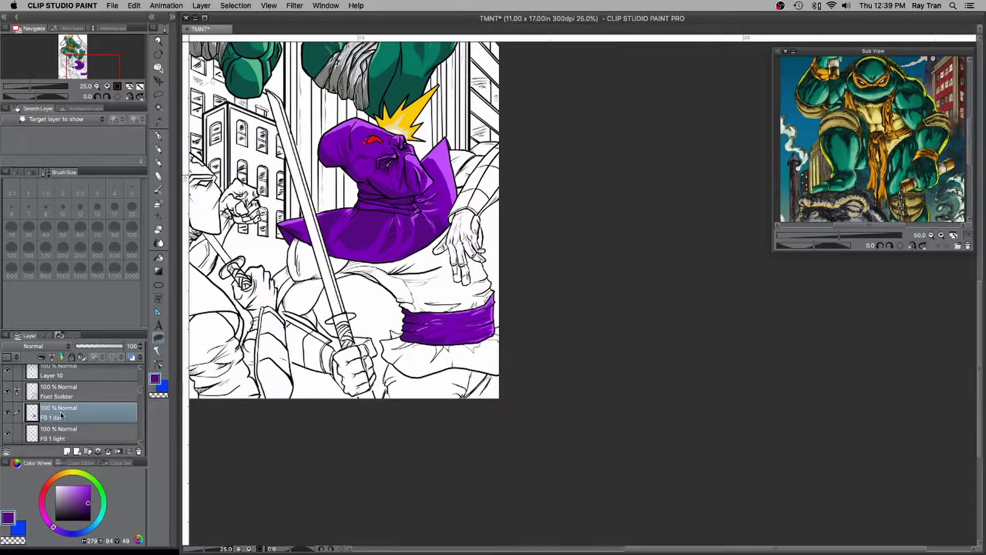
# - Fill the soldier's sword arm and shoulder with dark grey (saturation 0, value 21) on the FS 1 color layer
pyautogui.scroll(2, 348, 215)
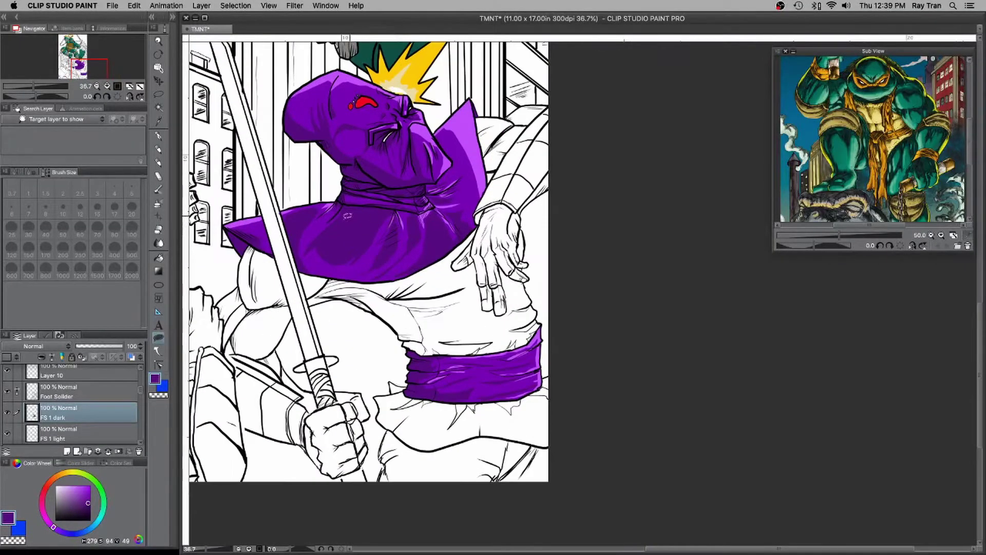
pyautogui.click(140, 441)
pyautogui.rightClick(66, 435)
pyautogui.click(113, 252)
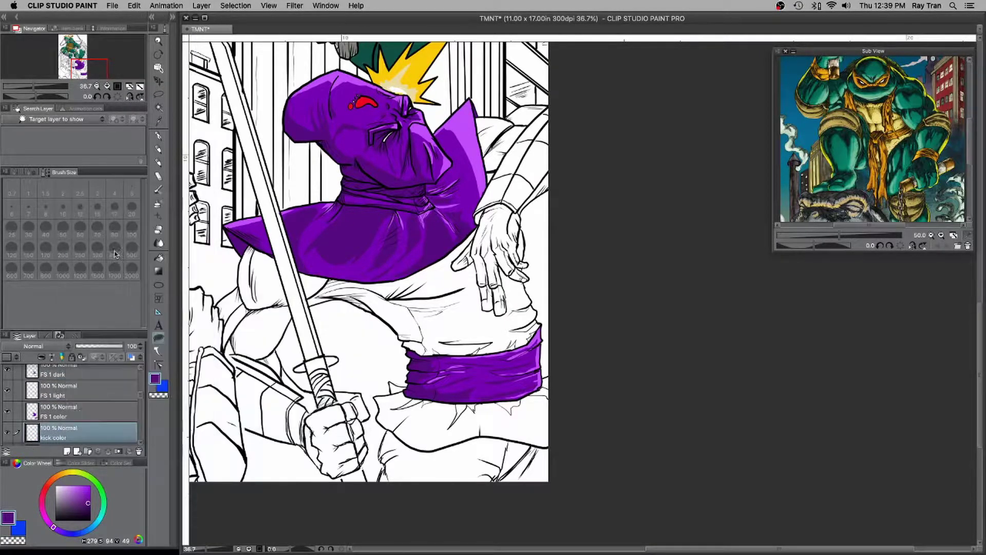
pyautogui.click(158, 256)
pyautogui.click(55, 512)
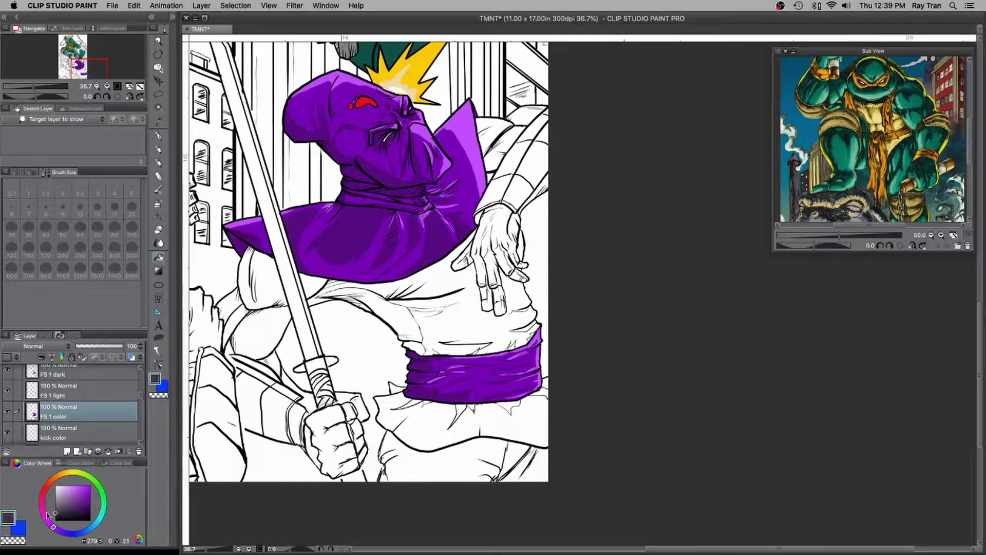
pyautogui.click(252, 277)
pyautogui.click(237, 322)
pyautogui.click(265, 333)
pyautogui.click(312, 288)
# - Fill the soldier's torso sections between the collar and the sash with the same dark grey
pyautogui.click(401, 308)
pyautogui.click(335, 284)
pyautogui.click(362, 308)
pyautogui.click(414, 347)
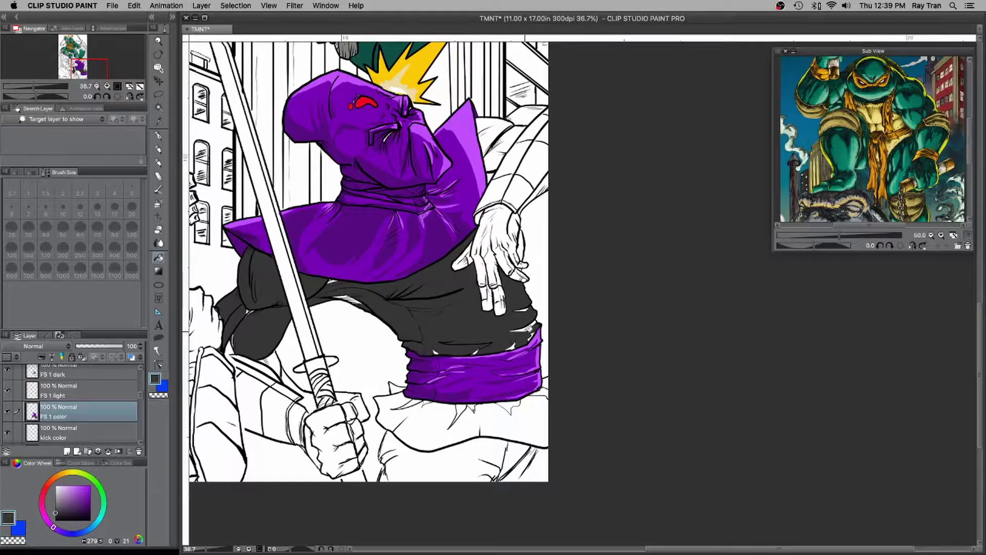
# - Fill the tunic flap below the sash and the far shoulder behind the collar with dark grey
pyautogui.click(436, 421)
pyautogui.click(508, 407)
pyautogui.click(543, 384)
pyautogui.click(411, 400)
pyautogui.click(397, 389)
pyautogui.click(491, 130)
pyautogui.click(525, 115)
pyautogui.click(501, 149)
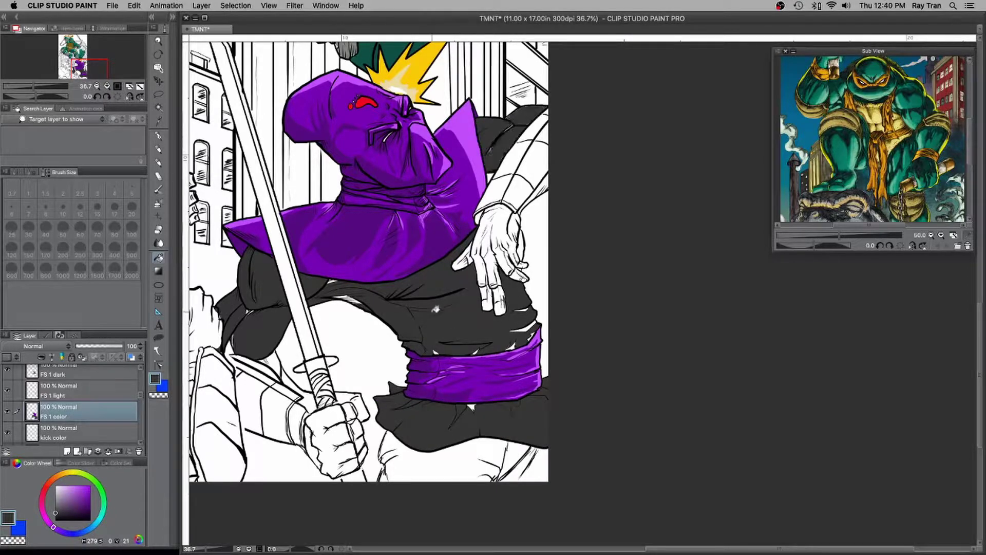
# - Fill the fist gripping the sword and the open hand over the torso with dark grey
pyautogui.press('p')
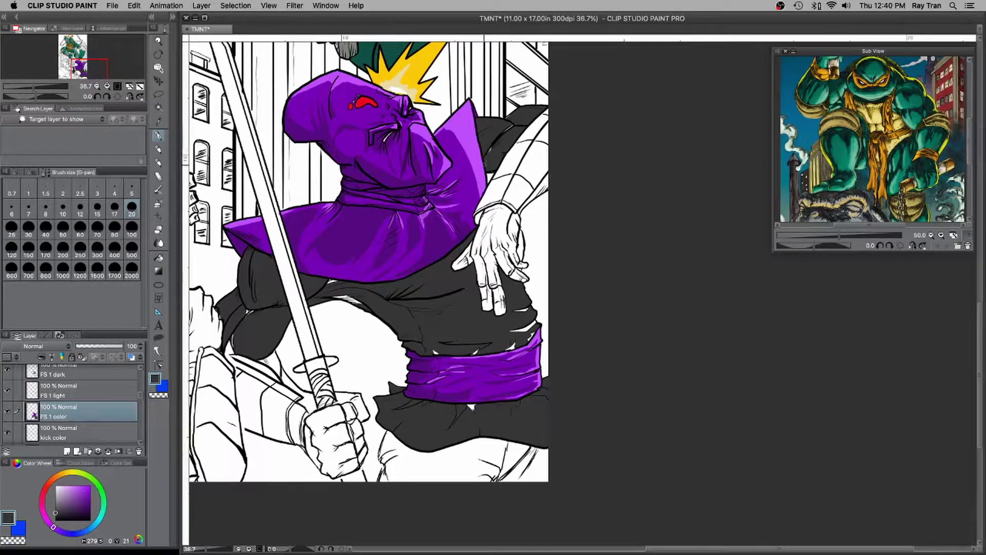
pyautogui.click(328, 436)
pyautogui.click(355, 427)
pyautogui.click(362, 454)
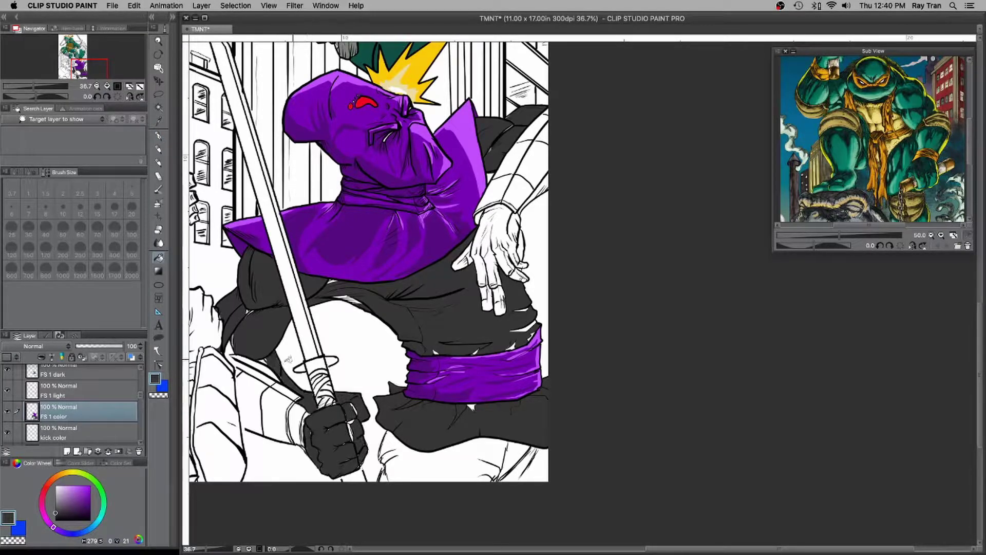
pyautogui.click(487, 254)
pyautogui.click(491, 300)
pyautogui.click(462, 257)
pyautogui.click(521, 246)
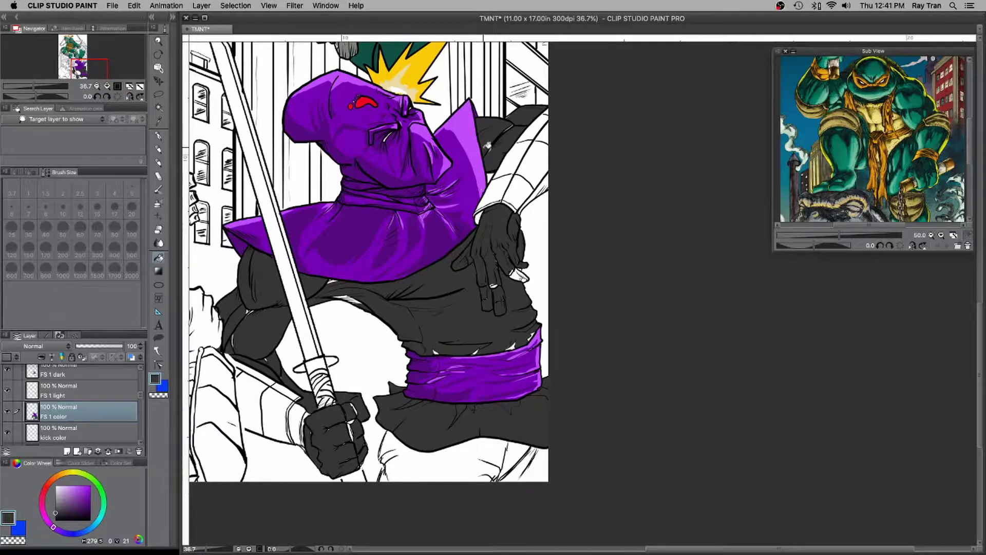
pyautogui.press('p')
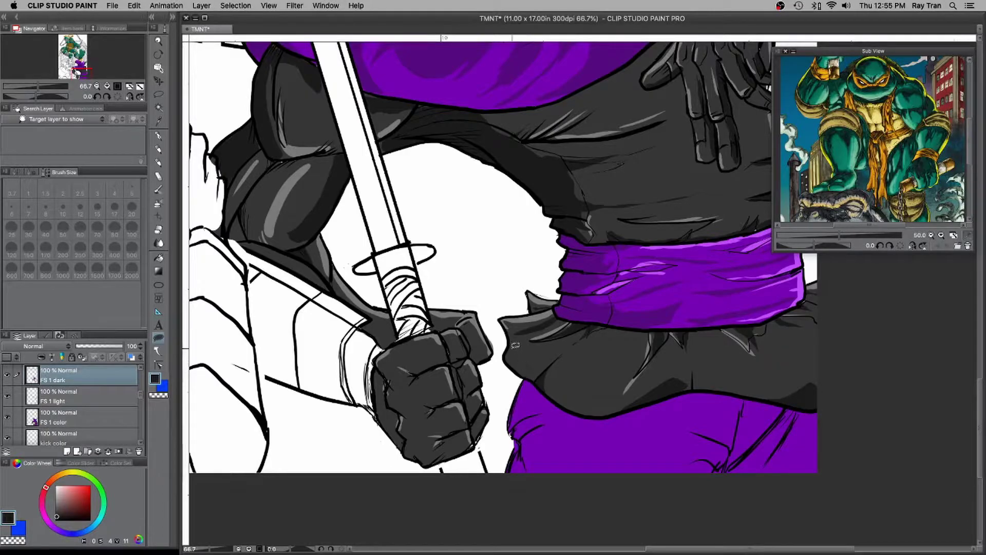
# - Lasso-fill near-black shadows on the knuckles and fingers of the sword fist on the FS 1 dark layer
pyautogui.moveTo(403, 355)
pyautogui.mouseDown()
pyautogui.moveTo(432, 374)
pyautogui.moveTo(470, 434)
pyautogui.mouseUp()
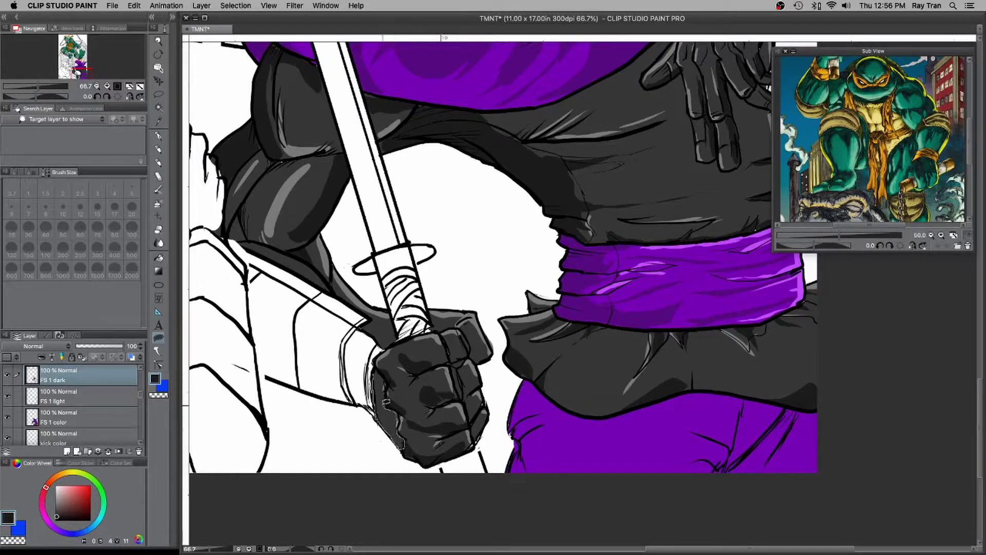
pyautogui.moveTo(455, 326)
pyautogui.mouseDown()
pyautogui.moveTo(443, 299)
pyautogui.moveTo(469, 324)
pyautogui.moveTo(452, 352)
pyautogui.mouseUp()
pyautogui.moveTo(464, 398); pyautogui.dragTo(477, 384)
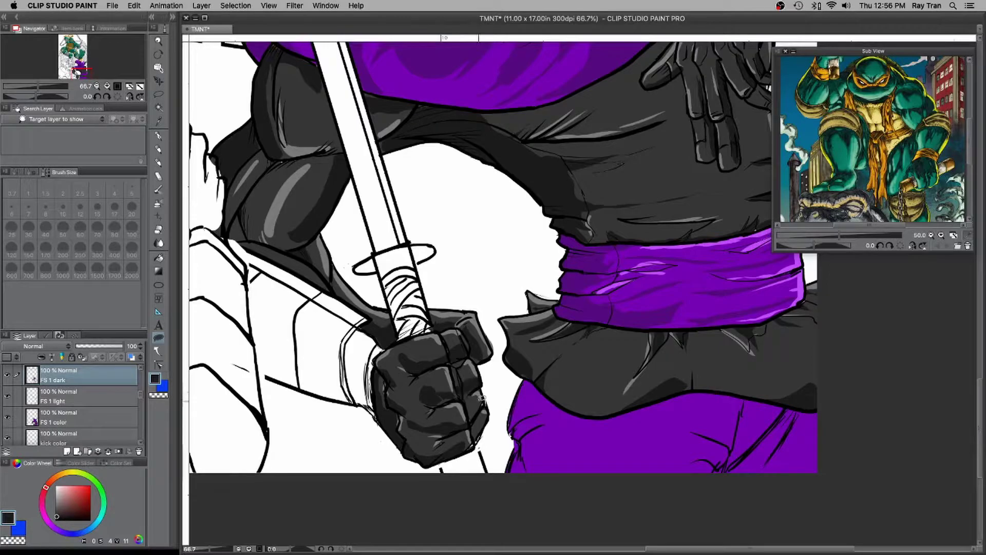
pyautogui.moveTo(412, 435); pyautogui.dragTo(411, 441)
# - Lasso-fill near-black fold shadows across the soldier's chest and midriff
pyautogui.scroll(-3, 440, 471)
pyautogui.scroll(2, 550, 349)
pyautogui.moveTo(509, 317); pyautogui.dragTo(506, 329)
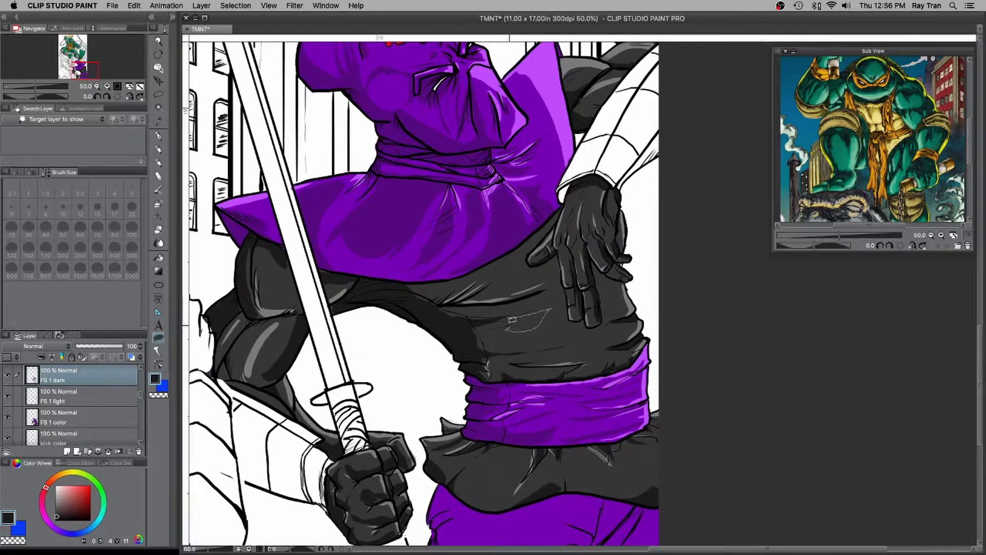
pyautogui.moveTo(420, 291)
pyautogui.mouseDown()
pyautogui.moveTo(522, 253)
pyautogui.moveTo(564, 207)
pyautogui.moveTo(489, 262)
pyautogui.moveTo(418, 292)
pyautogui.mouseUp()
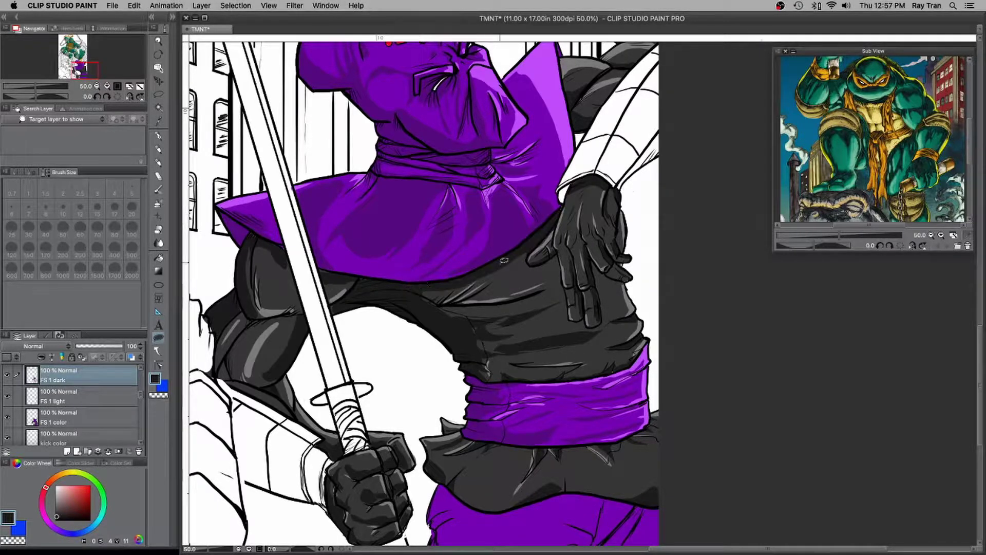
# - Paint light grey highlights along the torso folds on the FS 1 light layer, using a grey sampled from the artwork
pyautogui.scroll(-5, 451, 259)
pyautogui.scroll(4, 434, 308)
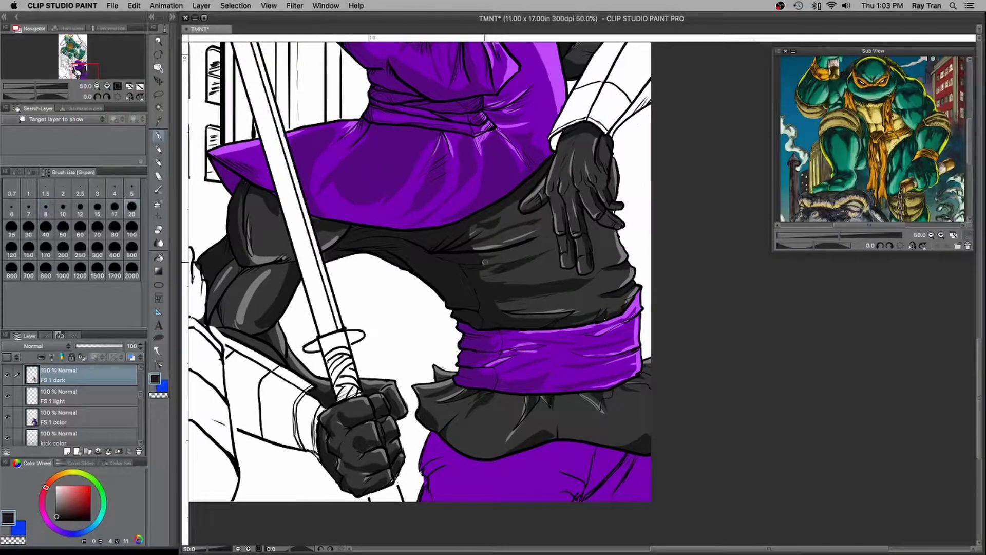
pyautogui.click(104, 402)
pyautogui.keyDown('alt'); pyautogui.click(623, 252); pyautogui.keyUp('alt')
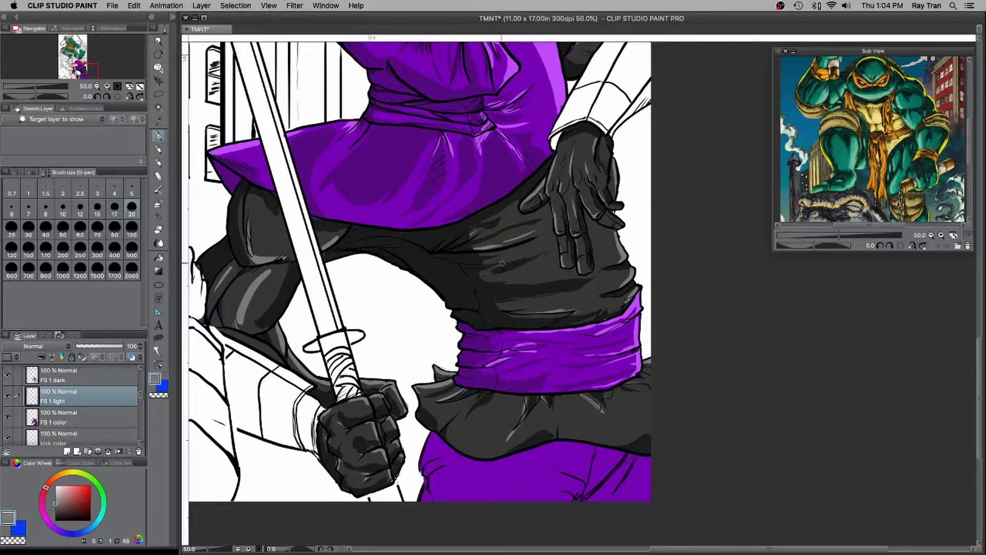
pyautogui.moveTo(488, 281); pyautogui.dragTo(543, 282)
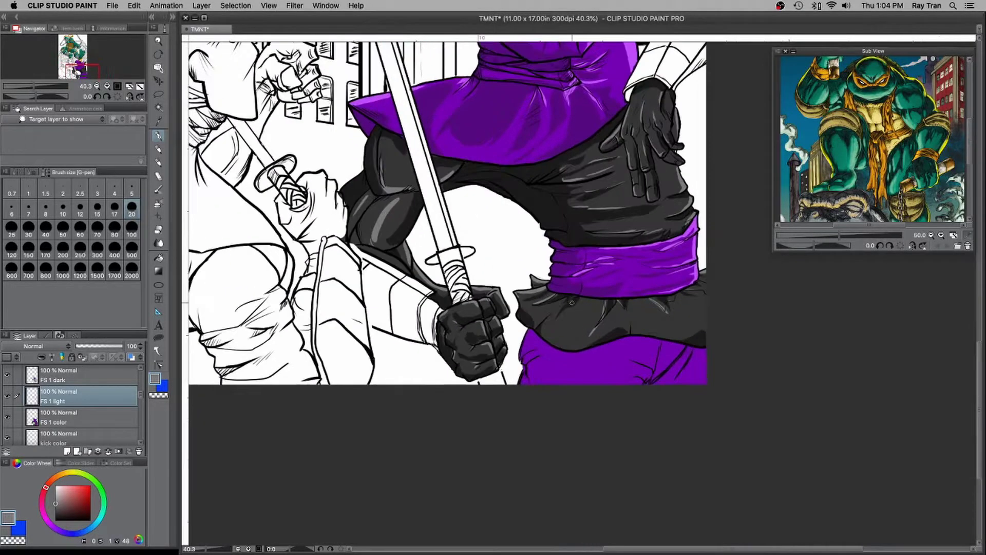
# - Paint near-black shadows on the tunic flap under the sash on the FS 1 dark layer, and undo the last stroke
pyautogui.click(110, 379)
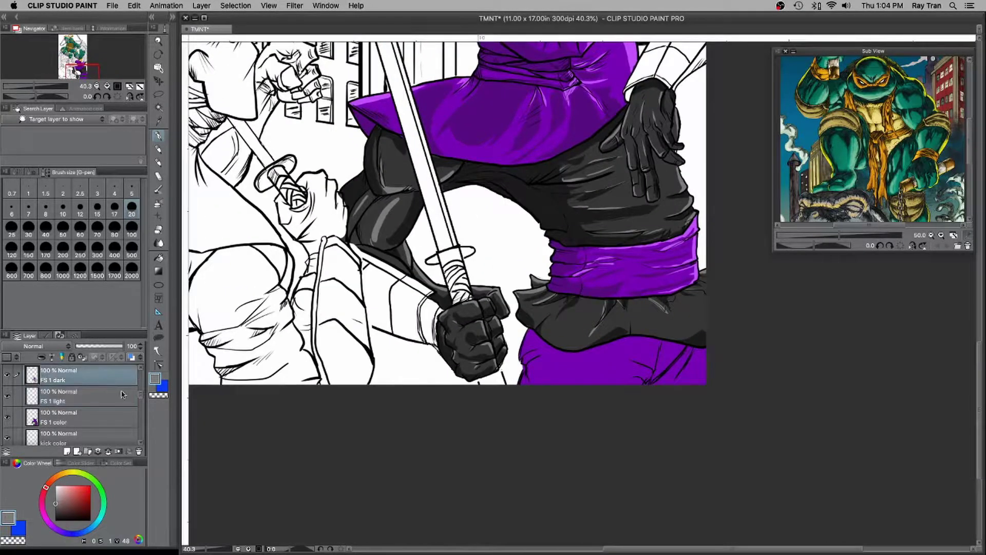
pyautogui.keyDown('alt'); pyautogui.click(574, 222); pyautogui.keyUp('alt')
pyautogui.press(']')
pyautogui.moveTo(563, 306)
pyautogui.mouseDown()
pyautogui.moveTo(538, 323)
pyautogui.moveTo(555, 306)
pyautogui.moveTo(567, 312)
pyautogui.mouseUp()
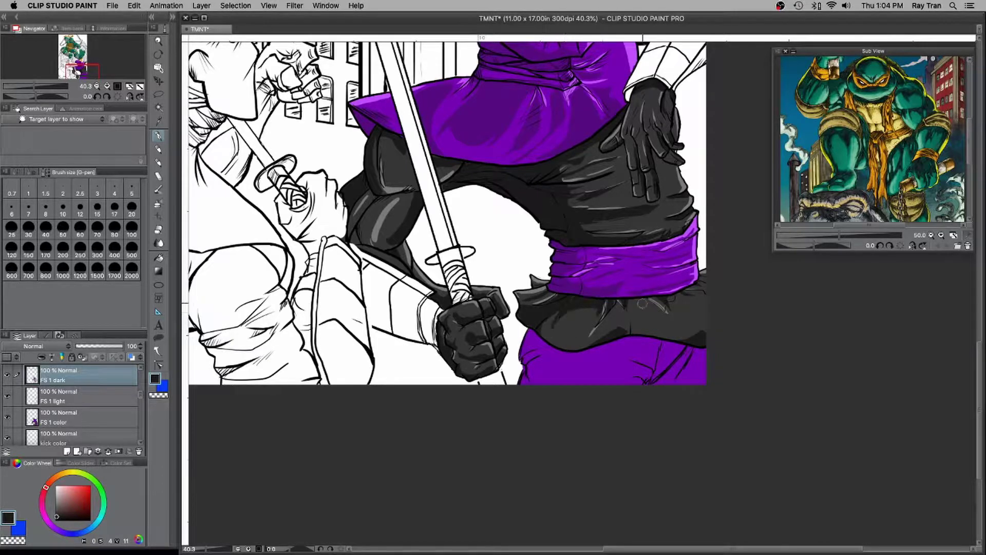
pyautogui.moveTo(640, 306)
pyautogui.mouseDown()
pyautogui.moveTo(598, 347)
pyautogui.moveTo(548, 332)
pyautogui.moveTo(558, 316)
pyautogui.moveTo(547, 304)
pyautogui.moveTo(632, 333)
pyautogui.moveTo(694, 337)
pyautogui.moveTo(691, 303)
pyautogui.mouseUp()
pyautogui.press('super+z')
# - Paint shadows on the purple trousers under the tunic flap and along the creases, using the sampled dark purple
pyautogui.scroll(-3, 716, 261)
pyautogui.keyDown('alt'); pyautogui.click(619, 157); pyautogui.keyUp('alt')
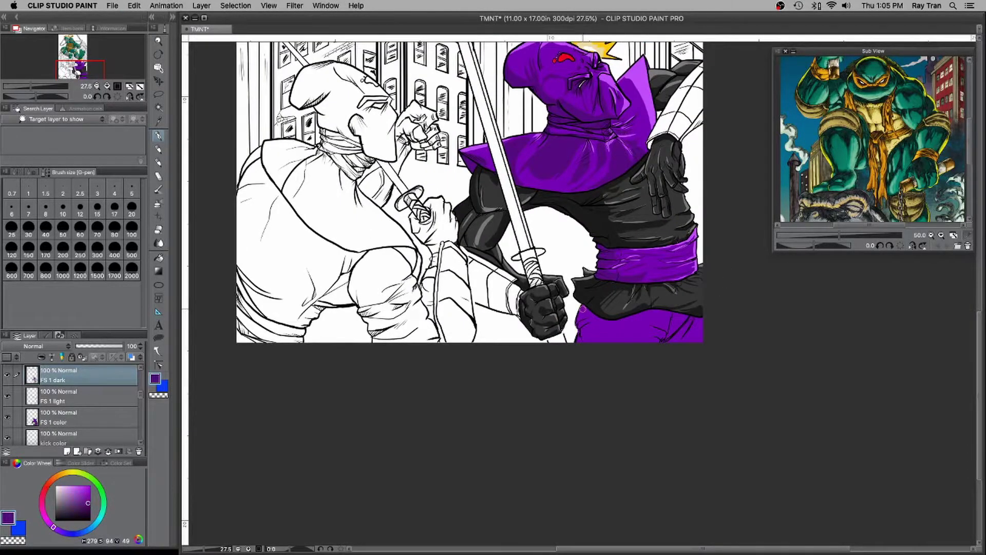
pyautogui.scroll(3, 580, 308)
pyautogui.moveTo(463, 294); pyautogui.dragTo(553, 279)
pyautogui.moveTo(407, 268); pyautogui.dragTo(399, 300)
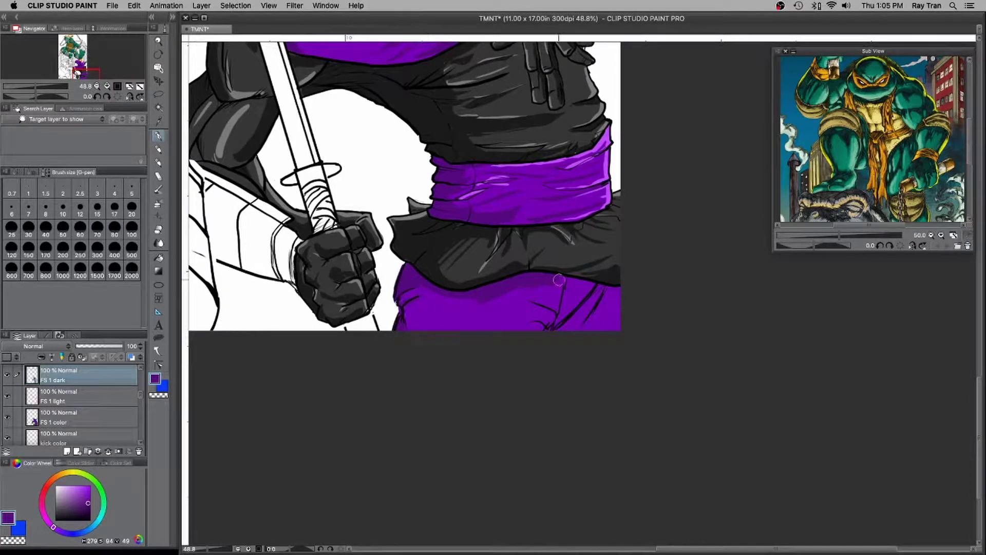
pyautogui.moveTo(571, 281)
pyautogui.mouseDown()
pyautogui.moveTo(599, 287)
pyautogui.moveTo(565, 304)
pyautogui.mouseUp()
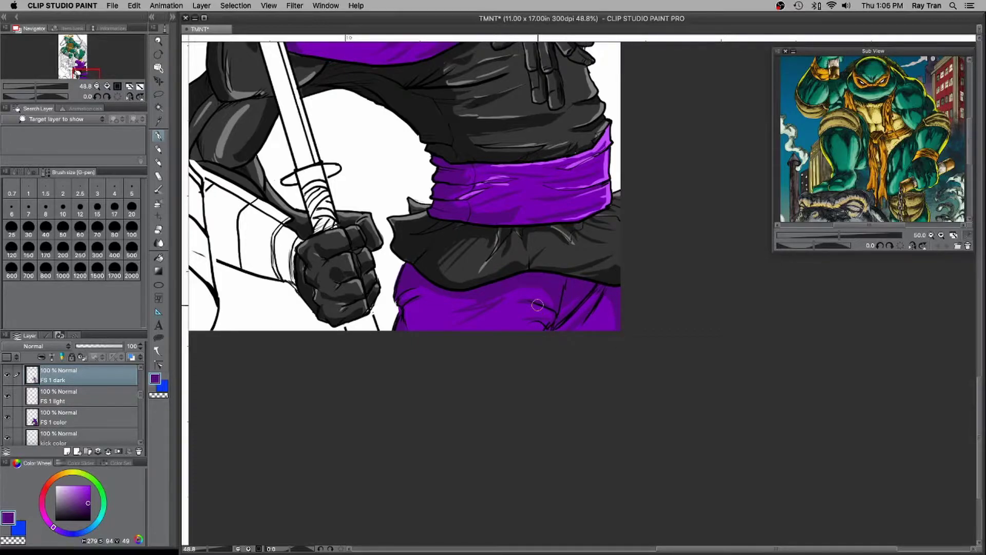
# - Paint light purple highlights on the trousers on the FS 1 light layer, using the sash's sampled highlight color
pyautogui.click(106, 396)
pyautogui.keyDown('alt'); pyautogui.click(606, 135); pyautogui.keyUp('alt')
pyautogui.moveTo(550, 307); pyautogui.dragTo(509, 298)
pyautogui.press('super+z')
pyautogui.moveTo(432, 326); pyautogui.dragTo(519, 302)
pyautogui.moveTo(599, 329); pyautogui.dragTo(611, 324)
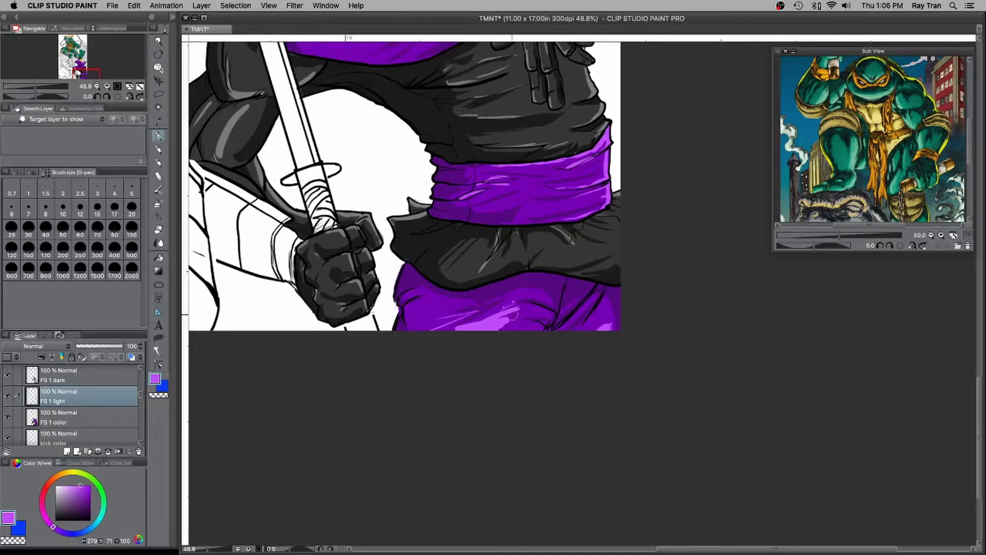
pyautogui.click(158, 338)
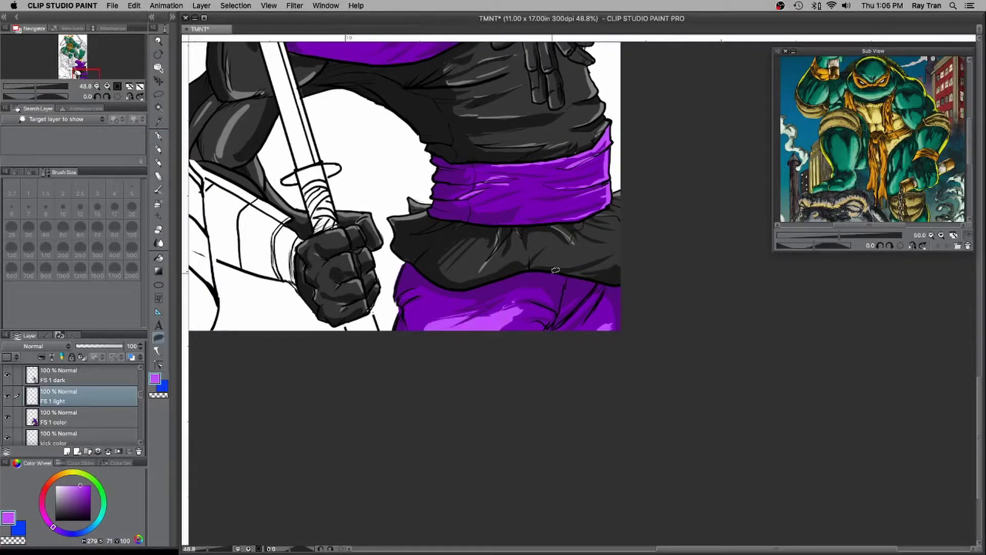
# - Undo the last light purple highlight strokes on the trousers
pyautogui.scroll(-3, 499, 275)
pyautogui.press('super+z')
pyautogui.press('super+z')
pyautogui.press('super+z')
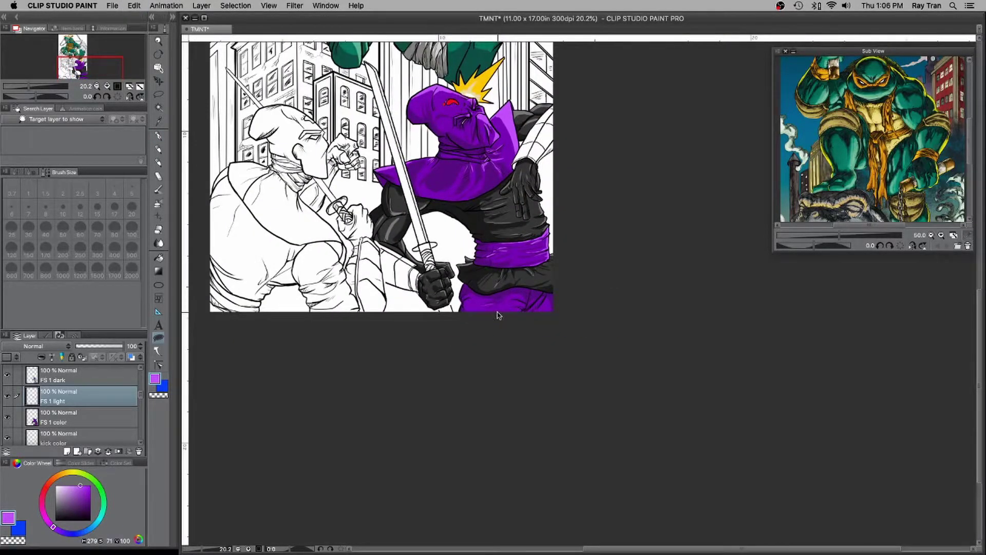
# - Extend the trouser shadows beneath the tunic flap on the FS 1 dark layer, using the dark purple sampled from the artwork
pyautogui.scroll(2, 498, 309)
pyautogui.click(113, 381)
pyautogui.keyDown('alt'); pyautogui.click(567, 293); pyautogui.keyUp('alt')
pyautogui.moveTo(506, 286)
pyautogui.mouseDown()
pyautogui.moveTo(502, 312)
pyautogui.moveTo(508, 289)
pyautogui.mouseUp()
pyautogui.moveTo(507, 288)
pyautogui.mouseDown()
pyautogui.moveTo(540, 294)
pyautogui.moveTo(509, 297)
pyautogui.moveTo(495, 327)
pyautogui.moveTo(486, 312)
pyautogui.mouseUp()
pyautogui.moveTo(448, 282); pyautogui.dragTo(444, 314)
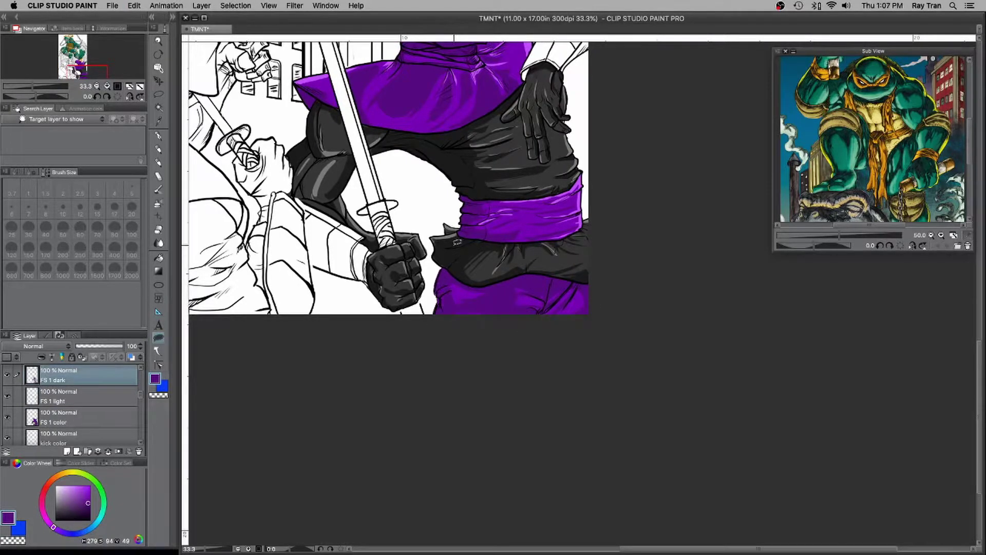
# - Color the forearm guard of the sword arm flat mid-grey on the FS 1 color layer with the pen
pyautogui.scroll(-2, 436, 215)
pyautogui.scroll(2, 374, 177)
pyautogui.click(99, 422)
pyautogui.scroll(2, 370, 282)
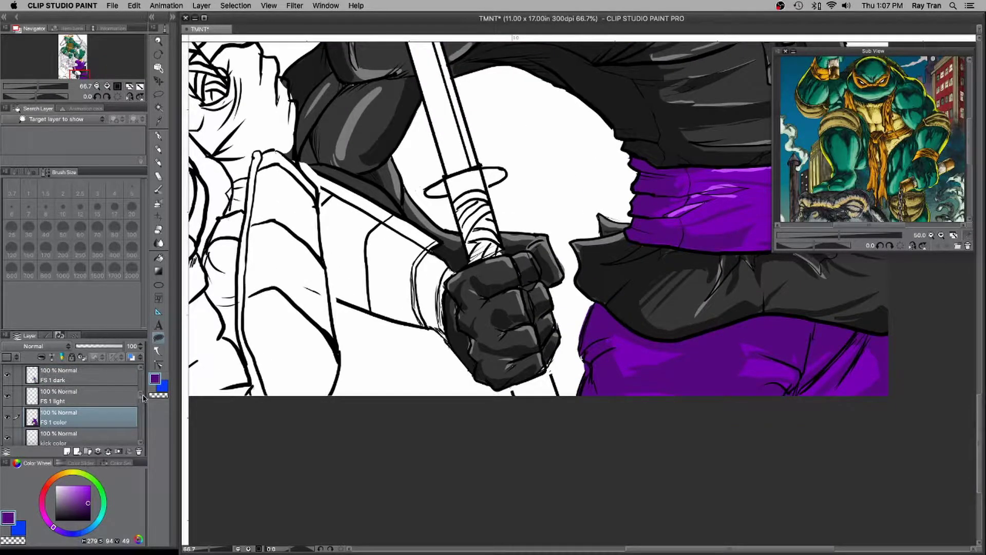
pyautogui.moveTo(64, 498); pyautogui.dragTo(55, 497)
pyautogui.moveTo(335, 226)
pyautogui.mouseDown()
pyautogui.moveTo(348, 258)
pyautogui.moveTo(336, 227)
pyautogui.mouseUp()
pyautogui.moveTo(336, 280); pyautogui.dragTo(340, 280)
pyautogui.press('p')
pyautogui.moveTo(343, 240); pyautogui.dragTo(355, 240)
pyautogui.moveTo(337, 284)
pyautogui.mouseDown()
pyautogui.moveTo(323, 182)
pyautogui.moveTo(369, 214)
pyautogui.moveTo(333, 198)
pyautogui.moveTo(335, 230)
pyautogui.moveTo(382, 265)
pyautogui.moveTo(408, 237)
pyautogui.moveTo(399, 225)
pyautogui.moveTo(430, 239)
pyautogui.moveTo(433, 326)
pyautogui.moveTo(432, 276)
pyautogui.moveTo(348, 286)
pyautogui.moveTo(397, 316)
pyautogui.moveTo(405, 308)
pyautogui.moveTo(377, 256)
pyautogui.moveTo(412, 309)
pyautogui.mouseUp()
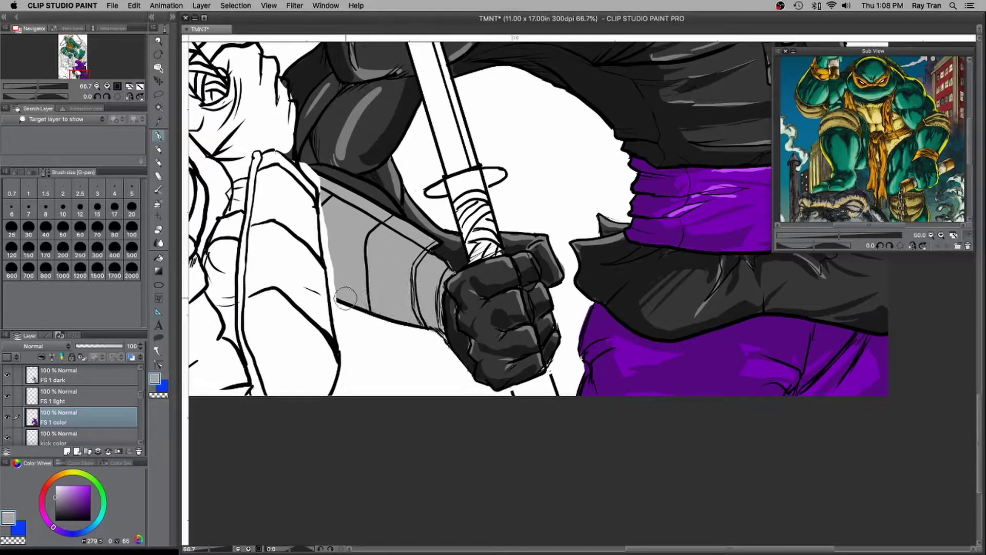
pyautogui.moveTo(434, 240); pyautogui.dragTo(331, 275)
# - Fill the forearm guard sections on the soldier's other arm with the same flat grey, undoing the stray fill
pyautogui.moveTo(513, 67); pyautogui.dragTo(323, 291)
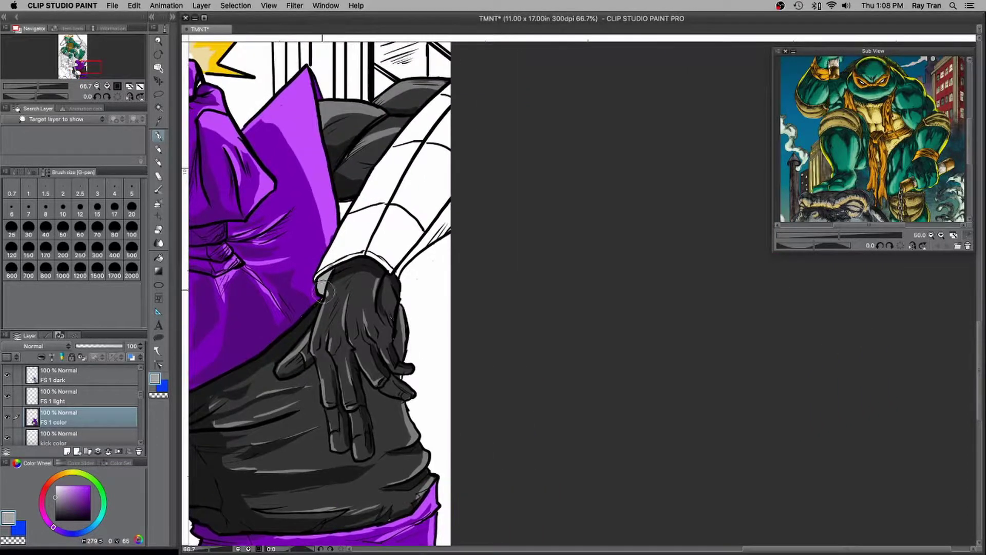
pyautogui.click(159, 258)
pyautogui.moveTo(349, 232); pyautogui.dragTo(452, 122)
pyautogui.moveTo(452, 122); pyautogui.dragTo(386, 162)
pyautogui.click(354, 288)
pyautogui.press('super+z')
pyautogui.click(288, 296)
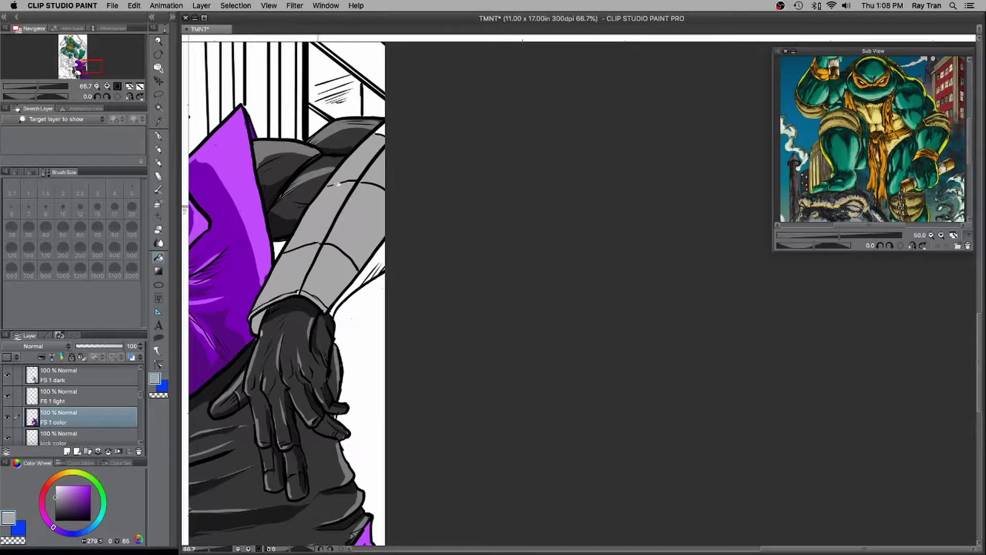
# - Fill the white gap beneath that forearm guard with the dark grey sampled from the glove, and return to the pen
pyautogui.keyDown('alt'); pyautogui.click(297, 337); pyautogui.keyUp('alt')
pyautogui.click(383, 277)
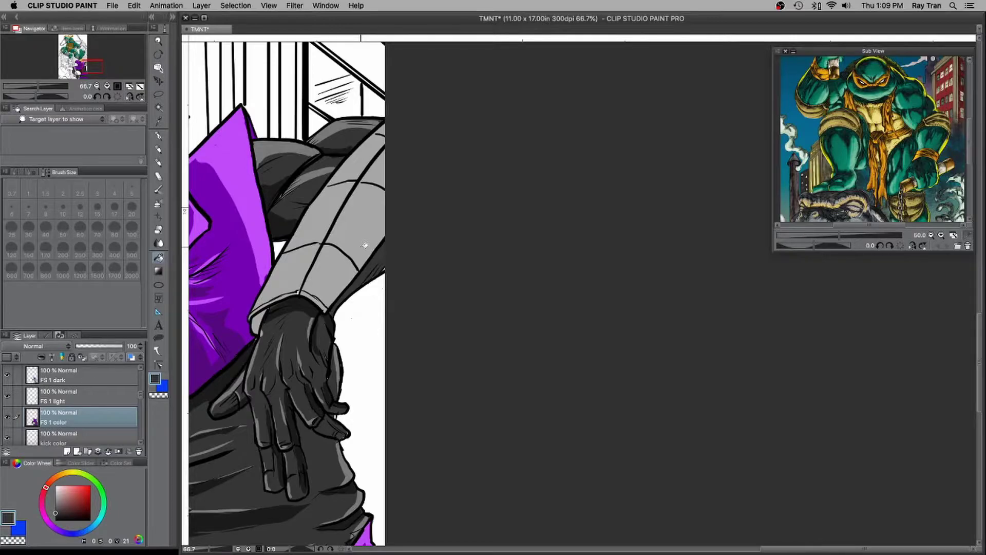
pyautogui.click(159, 135)
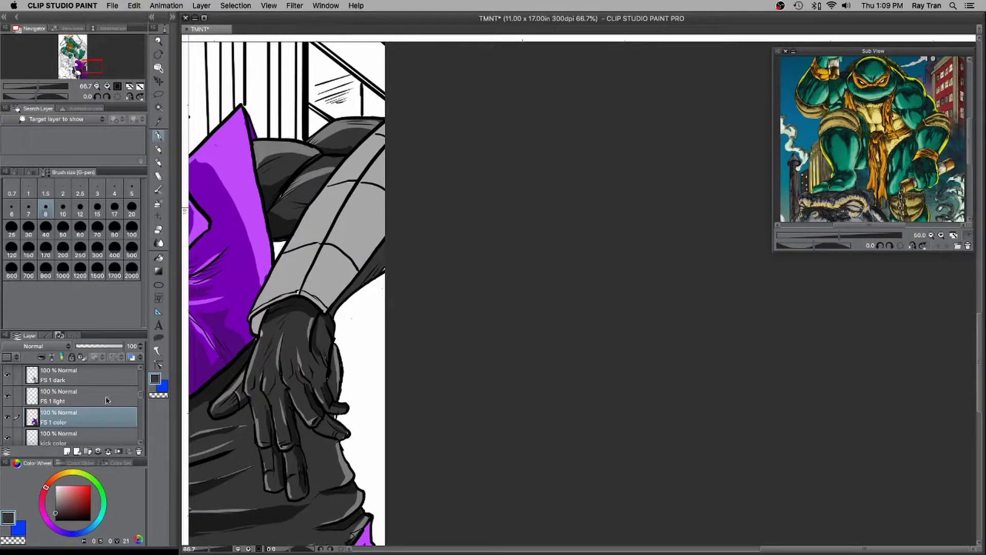
# - Paint highlights on the sword arm's forearm guard on the FS 1 light layer, using a lighter version of the sampled guard grey
pyautogui.keyDown('alt'); pyautogui.click(288, 277); pyautogui.keyUp('alt')
pyautogui.scroll(-5, 288, 276)
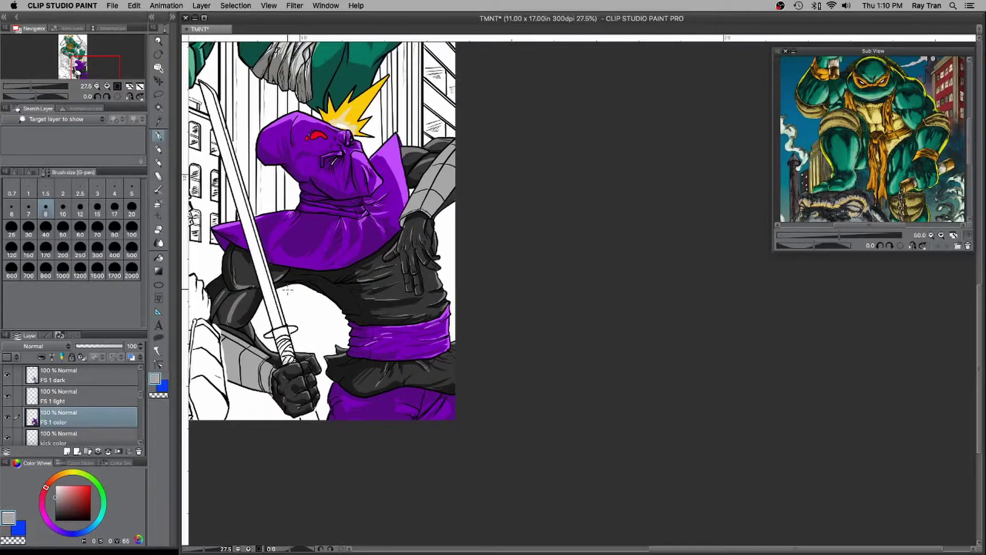
pyautogui.scroll(-1, 378, 285)
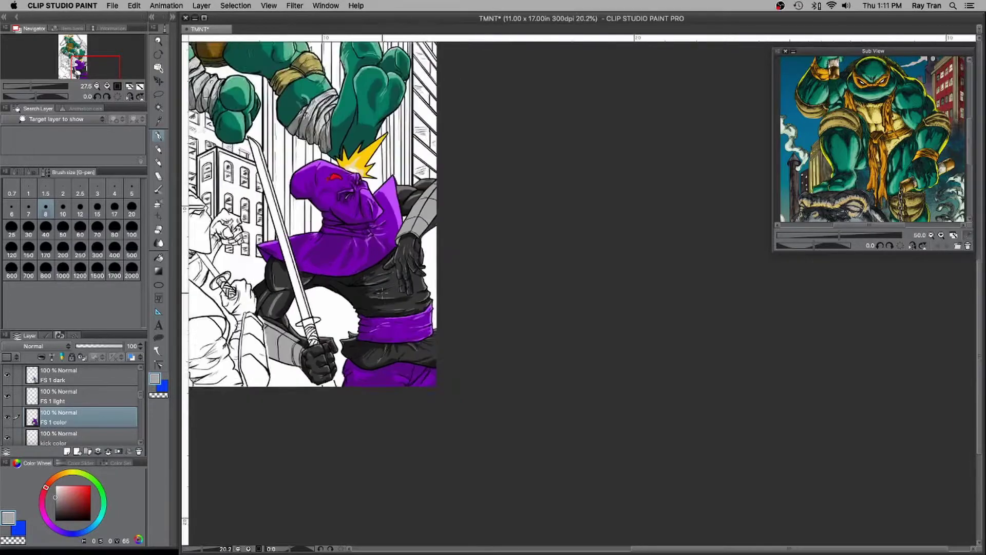
pyautogui.click(94, 401)
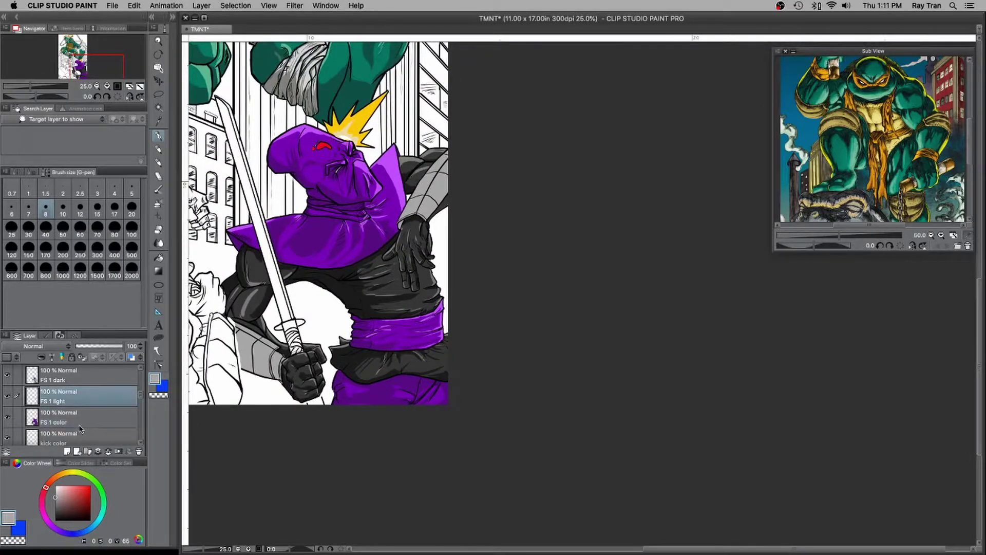
pyautogui.click(56, 490)
pyautogui.scroll(2, 111, 426)
pyautogui.scroll(5, 268, 334)
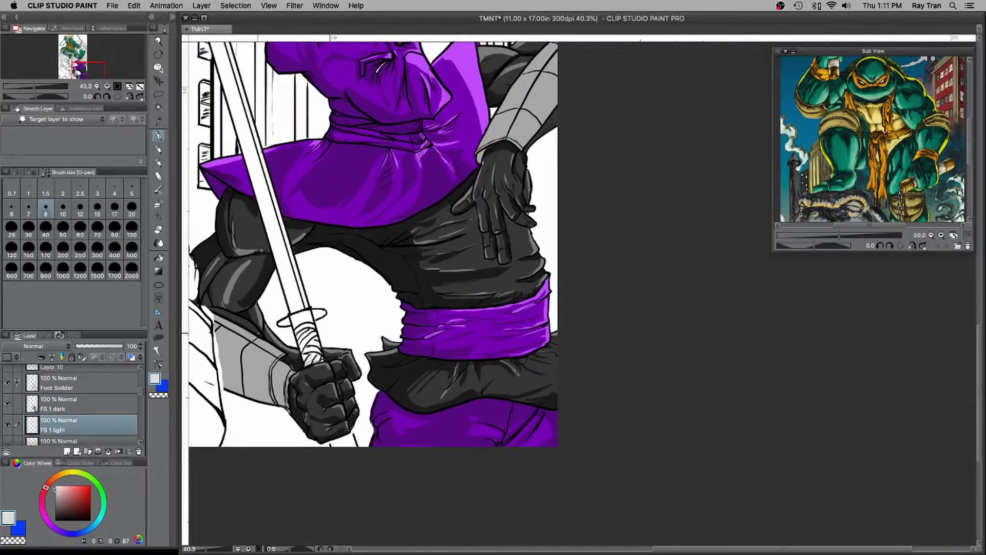
pyautogui.moveTo(226, 323); pyautogui.dragTo(267, 341)
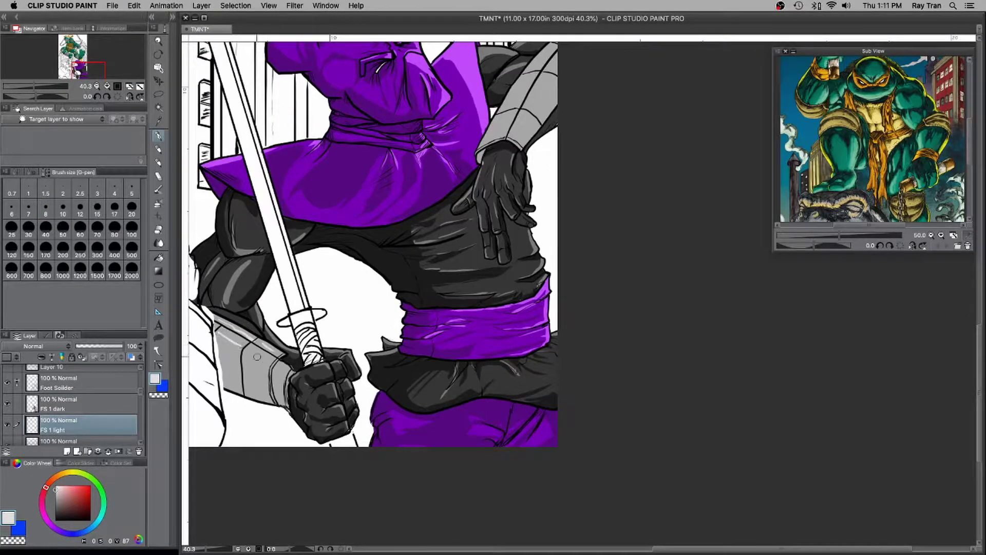
pyautogui.moveTo(224, 331); pyautogui.dragTo(247, 320)
# - Paint the same light grey highlights along the panels of the other arm's forearm guard
pyautogui.scroll(4, 238, 353)
pyautogui.hscroll(3, 239, 353)
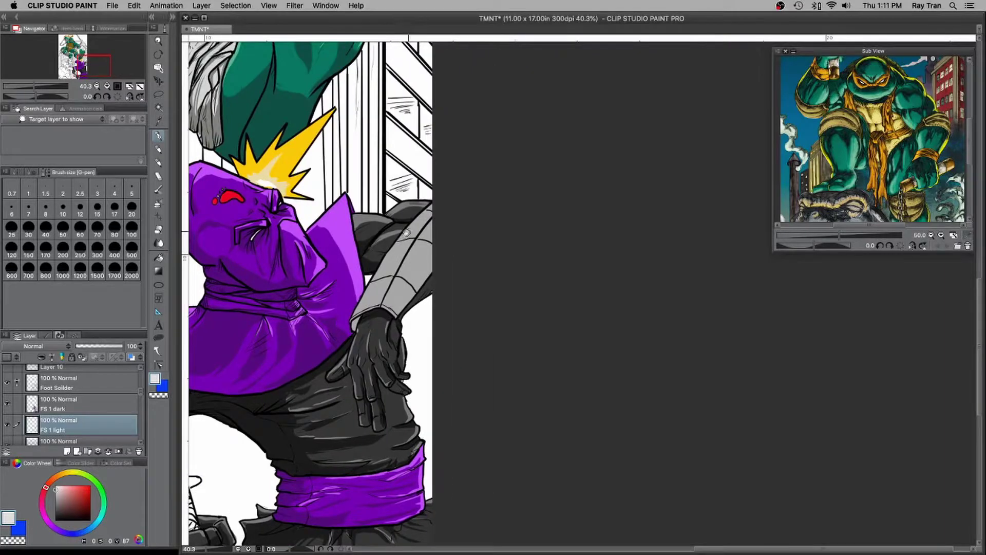
pyautogui.moveTo(384, 262); pyautogui.dragTo(401, 253)
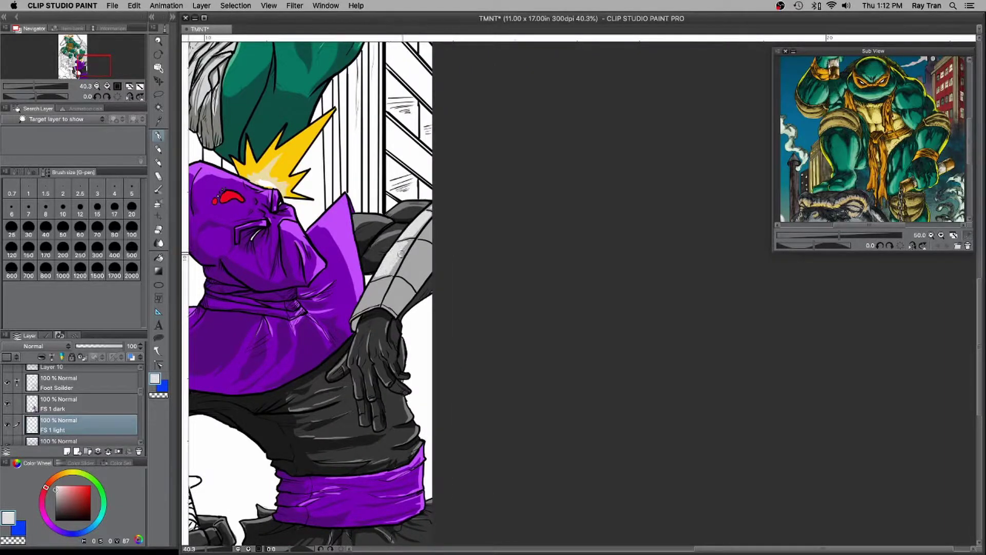
pyautogui.moveTo(373, 285); pyautogui.dragTo(366, 297)
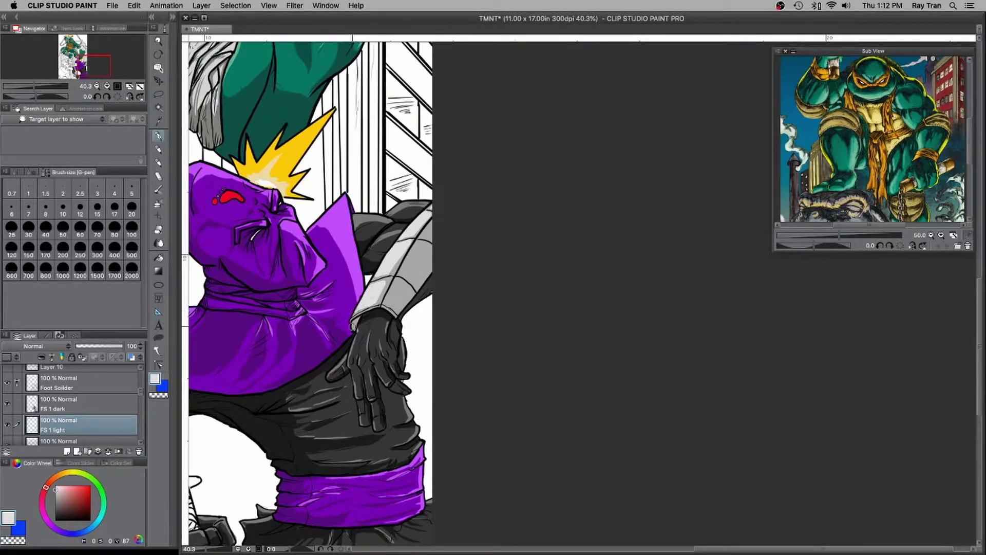
pyautogui.moveTo(402, 268); pyautogui.dragTo(414, 248)
pyautogui.moveTo(386, 298); pyautogui.dragTo(393, 288)
pyautogui.scroll(-5, 390, 292)
pyautogui.scroll(4, 308, 256)
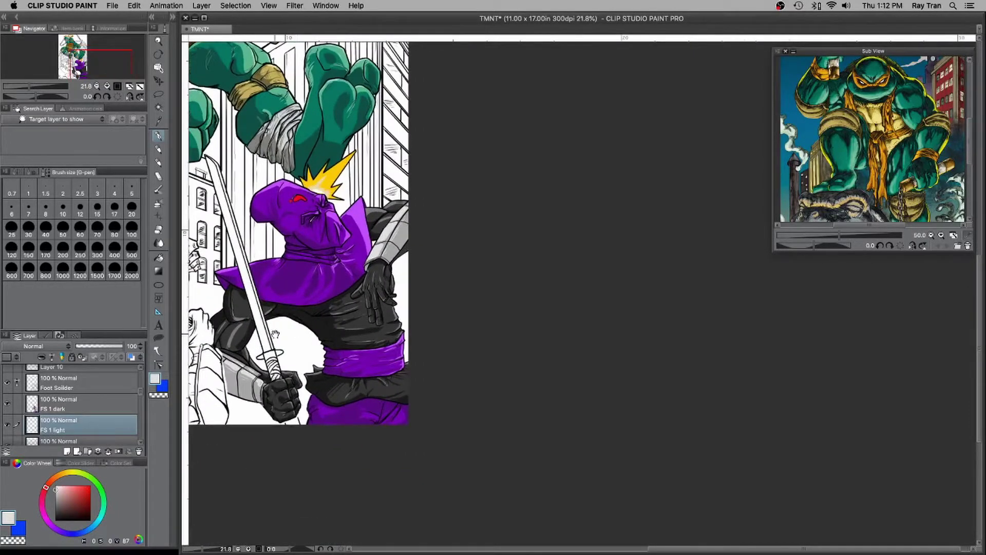
# - Fill the sword blade on the FS 1 color layer with the flat grey sampled from the forearm guard
pyautogui.scroll(-1, 115, 432)
pyautogui.keyDown('alt'); pyautogui.click(514, 184); pyautogui.keyUp('alt')
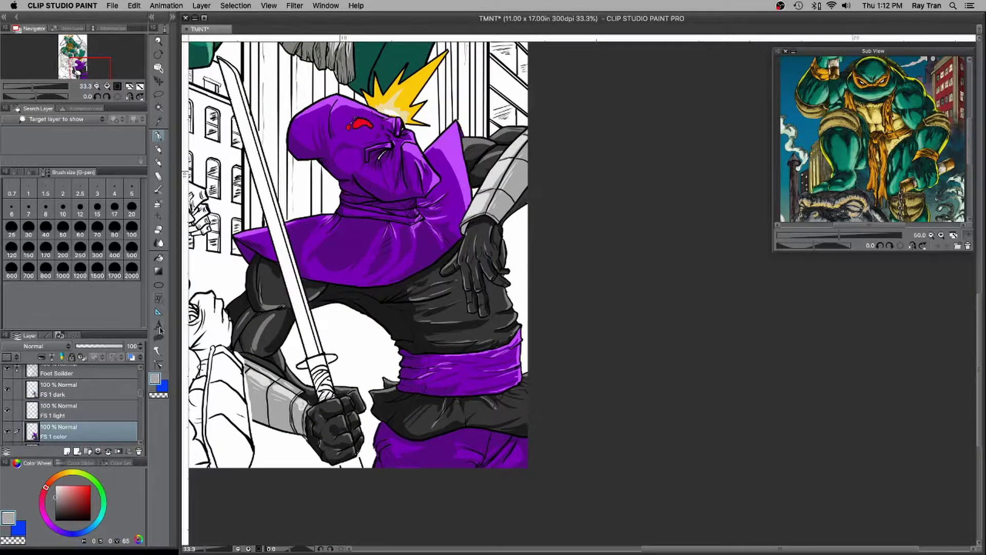
pyautogui.press('g')
pyautogui.click(244, 76)
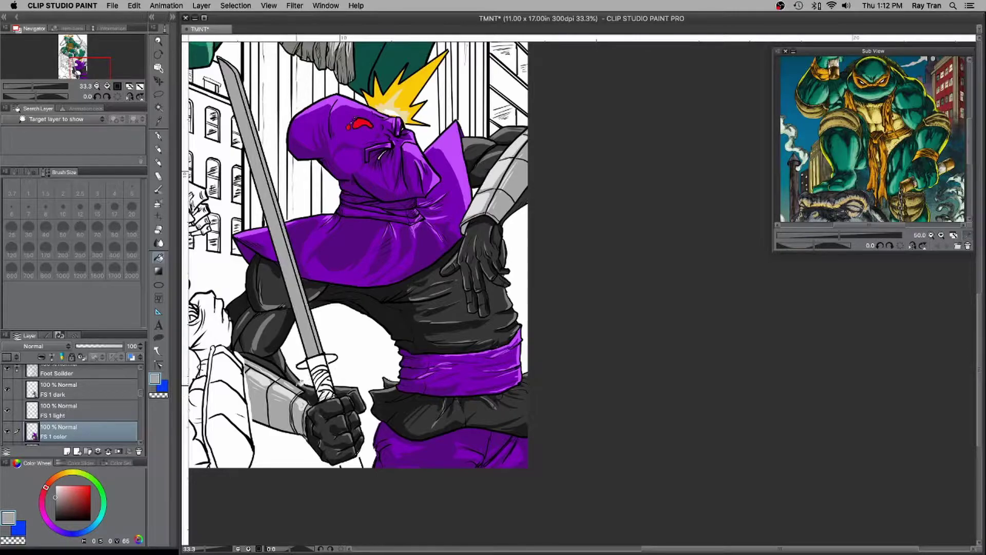
# - Select the Foot Soilder layer, set the pen to transparent color, and toggle the FS 1 dark layer's visibility to check it
pyautogui.scroll(1, 115, 397)
pyautogui.click(116, 397)
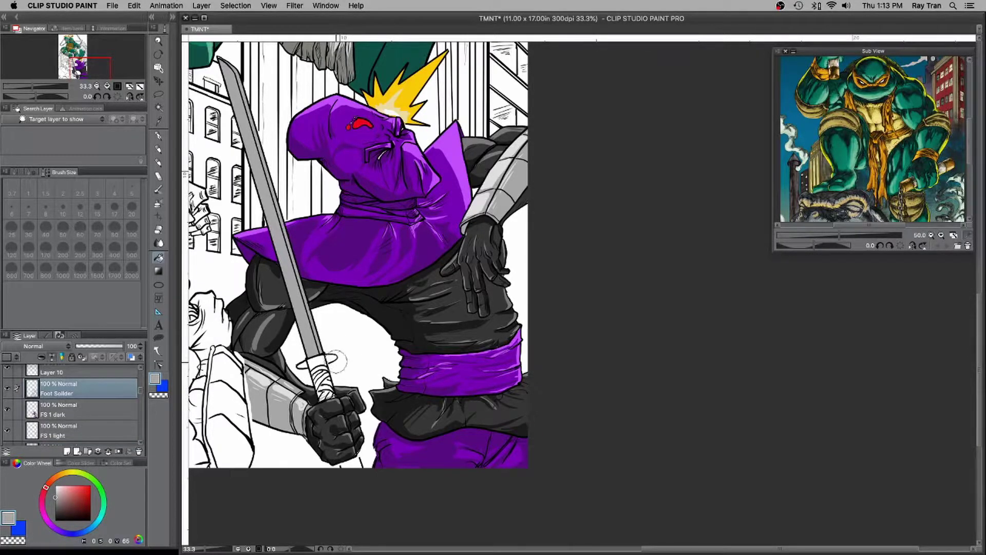
pyautogui.press('c')
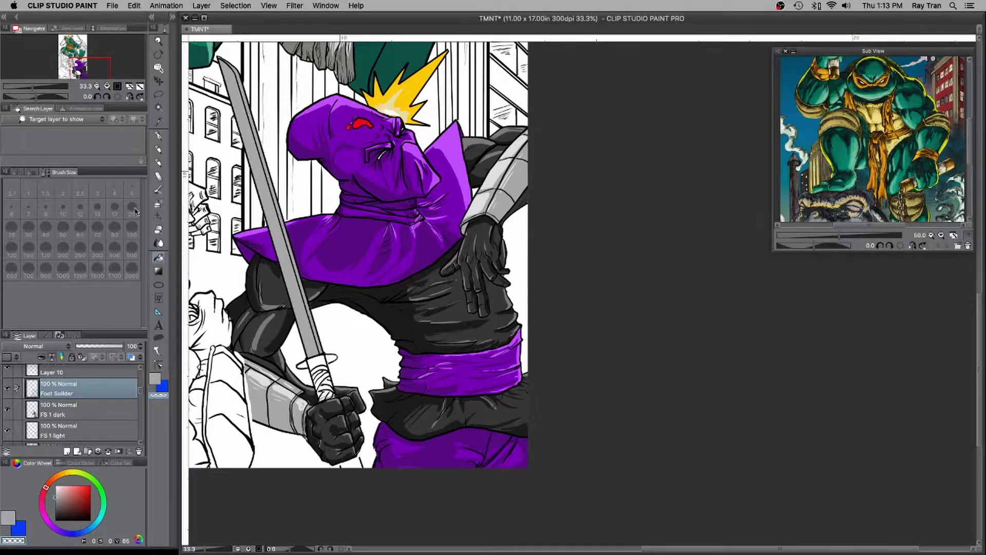
pyautogui.press('p')
pyautogui.click(7, 409)
pyautogui.click(7, 409)
pyautogui.scroll(3, 318, 341)
pyautogui.scroll(-2, 310, 333)
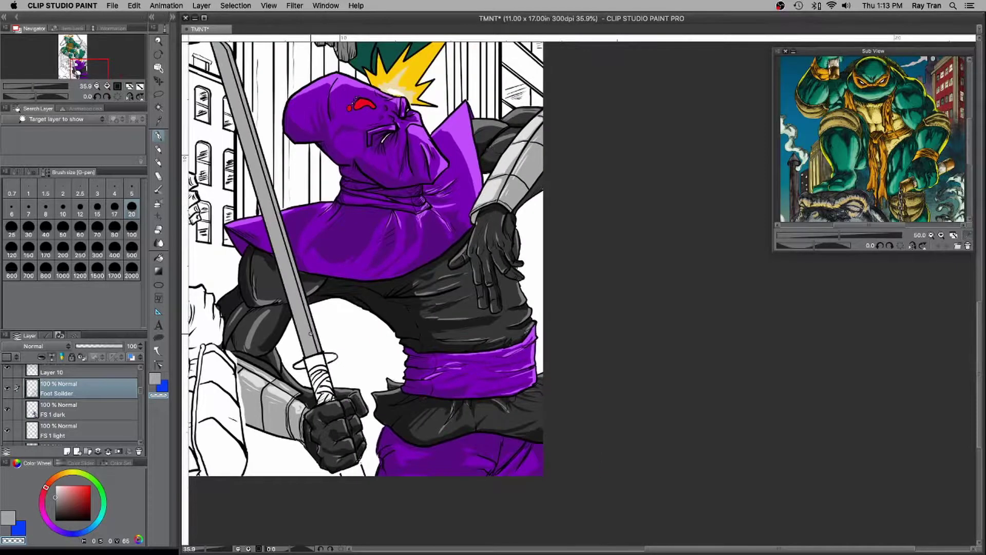
# - Select Layer 10 and toggle the visibility of it and a neighboring layer to examine what each one holds
pyautogui.scroll(-10, 391, 374)
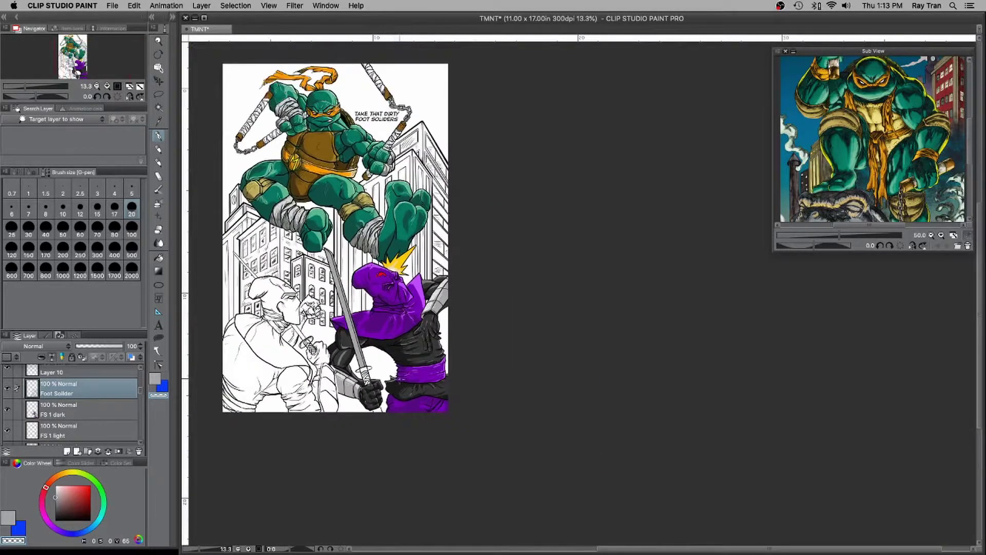
pyautogui.scroll(2, 8, 396)
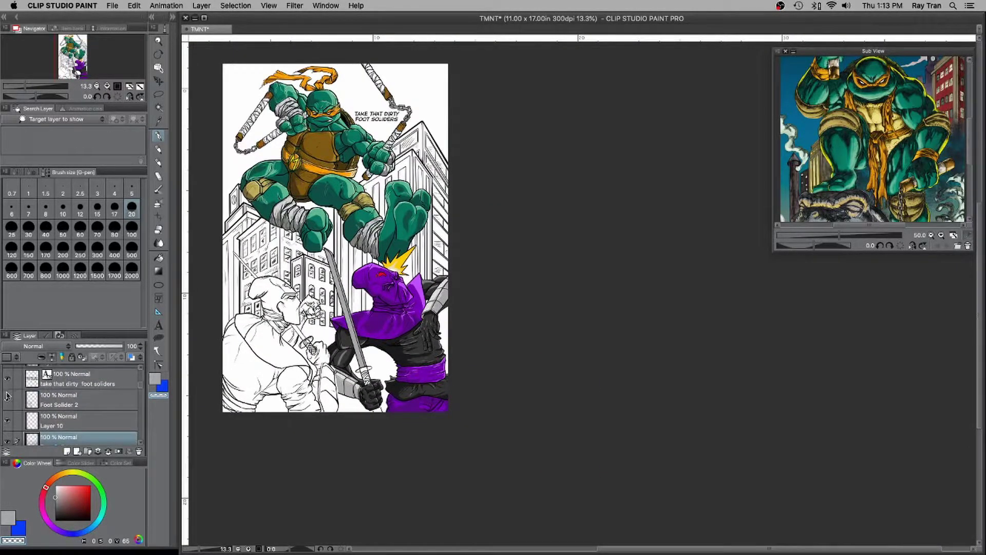
pyautogui.click(8, 421)
pyautogui.click(77, 420)
pyautogui.scroll(5, 279, 377)
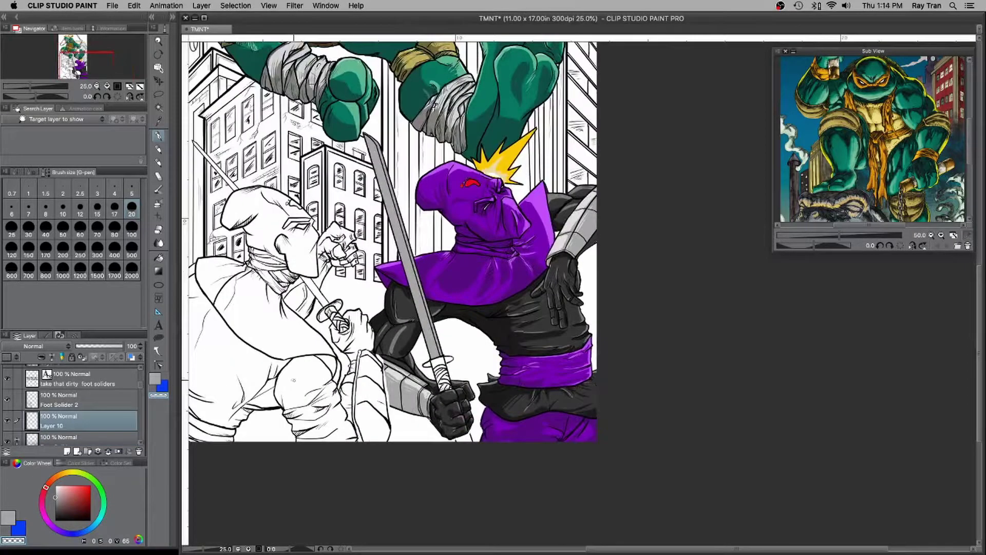
pyautogui.click(8, 421)
pyautogui.click(140, 442)
pyautogui.click(7, 434)
pyautogui.click(8, 434)
# - Look through the lower part of the layer stack, toggling layers including the background to examine their contents
pyautogui.scroll(-10, 142, 445)
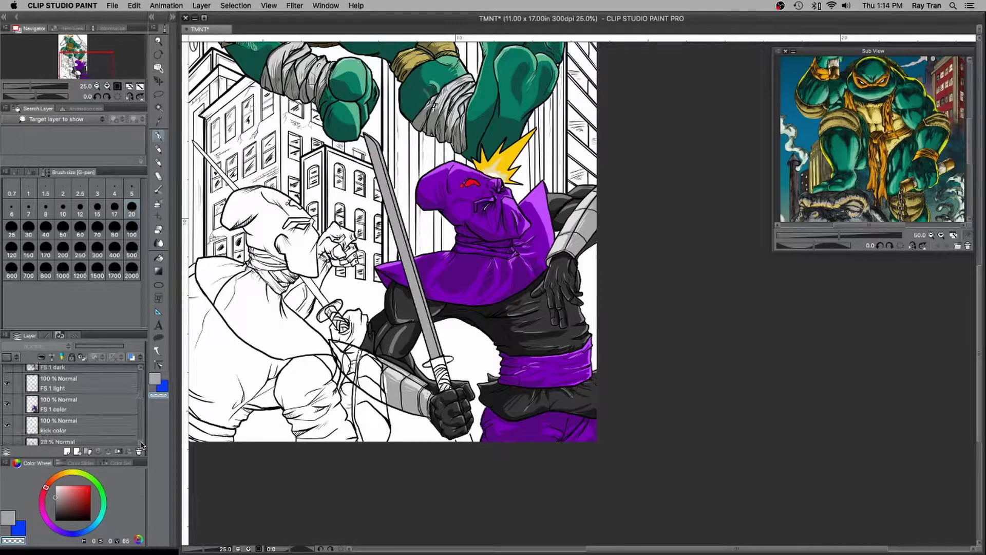
pyautogui.scroll(-10, 140, 445)
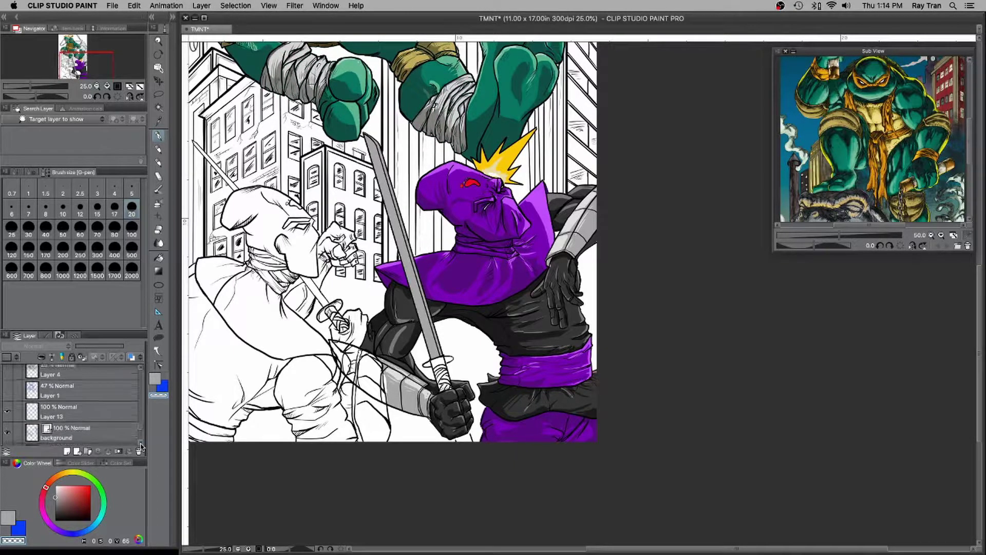
pyautogui.moveTo(140, 440); pyautogui.dragTo(139, 388)
pyautogui.click(7, 376)
pyautogui.click(8, 376)
pyautogui.click(139, 367)
pyautogui.scroll(-10, 8, 381)
pyautogui.click(8, 432)
pyautogui.click(8, 432)
pyautogui.scroll(4, 8, 432)
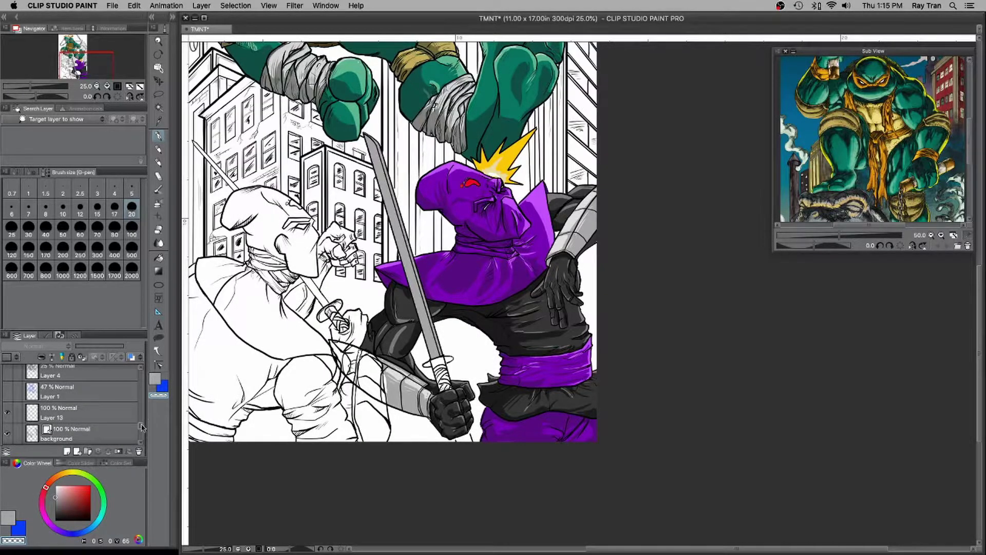
pyautogui.moveTo(141, 426); pyautogui.dragTo(144, 411)
pyautogui.scroll(2, 8, 382)
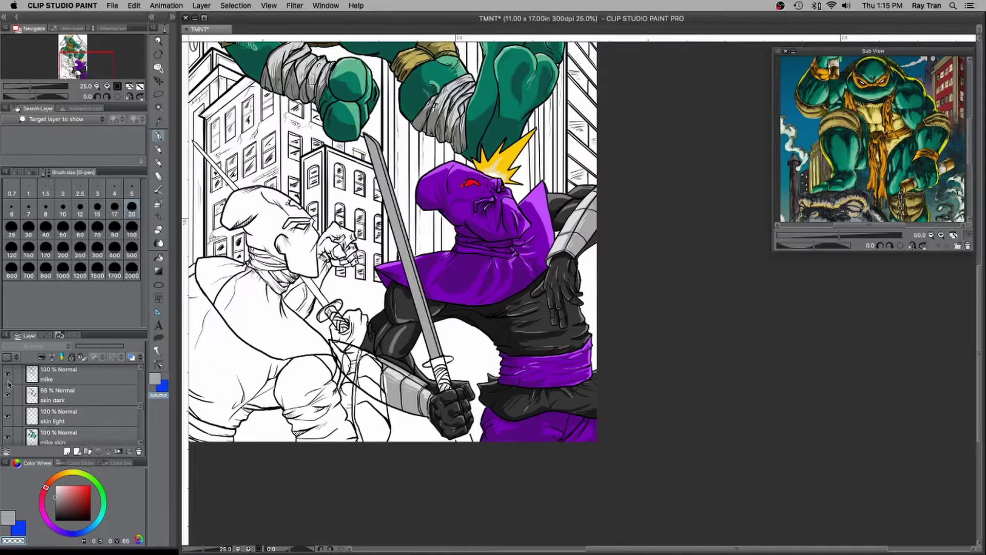
# - Toggle the visibility of the FS 1 color layer and the layers above it to examine which artwork each contains
pyautogui.scroll(3, 2, 406)
pyautogui.click(8, 387)
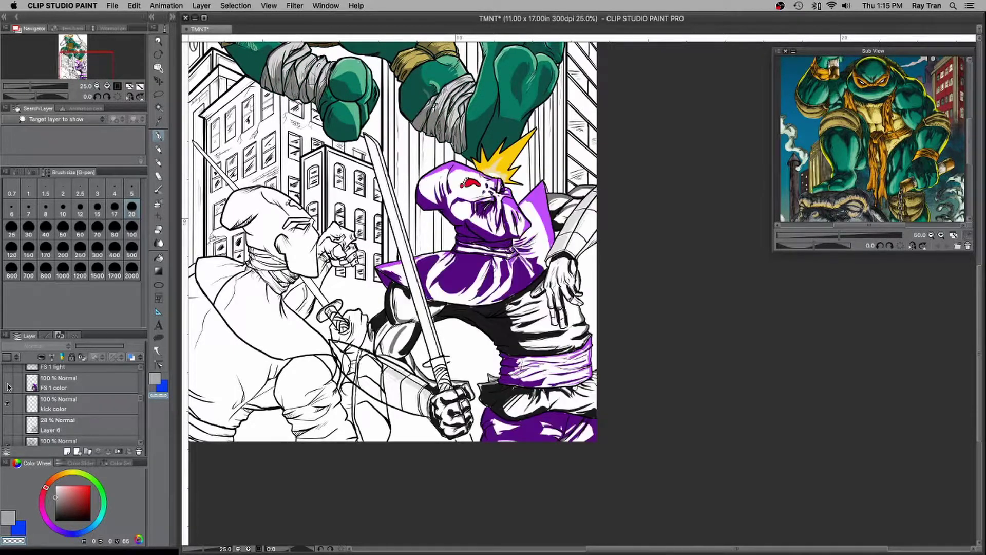
pyautogui.click(8, 387)
pyautogui.scroll(1, 143, 369)
pyautogui.scroll(2, 50, 379)
pyautogui.click(7, 390)
pyautogui.click(7, 390)
pyautogui.scroll(2, 7, 391)
pyautogui.click(7, 393)
pyautogui.click(7, 393)
# - Toggle the kick color layer and a layer near the stack's bottom to examine how they affect the page
pyautogui.moveTo(143, 386); pyautogui.dragTo(142, 372)
pyautogui.scroll(-3, 374, 281)
pyautogui.click(141, 443)
pyautogui.click(141, 444)
pyautogui.click(8, 383)
pyautogui.click(8, 383)
pyautogui.click(8, 383)
pyautogui.click(8, 383)
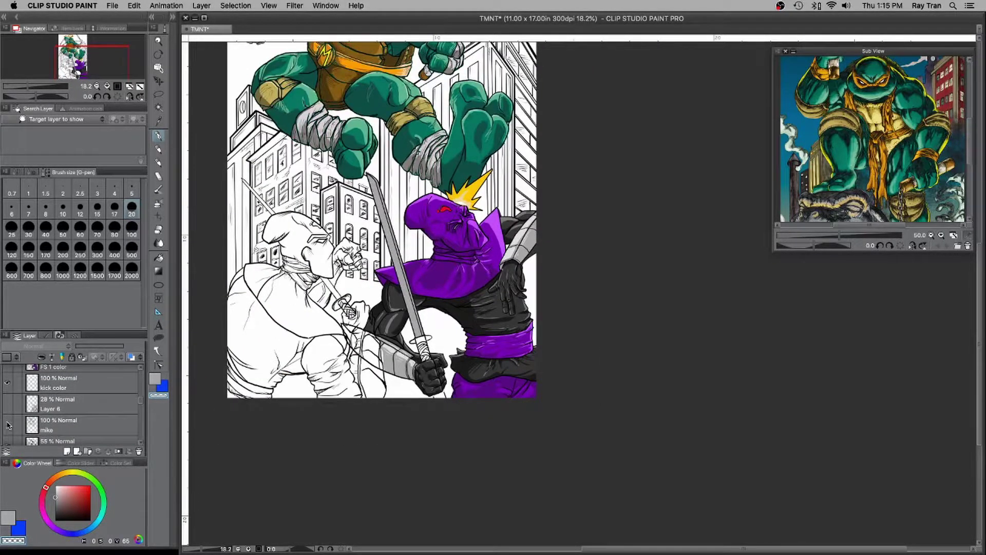
pyautogui.click(141, 443)
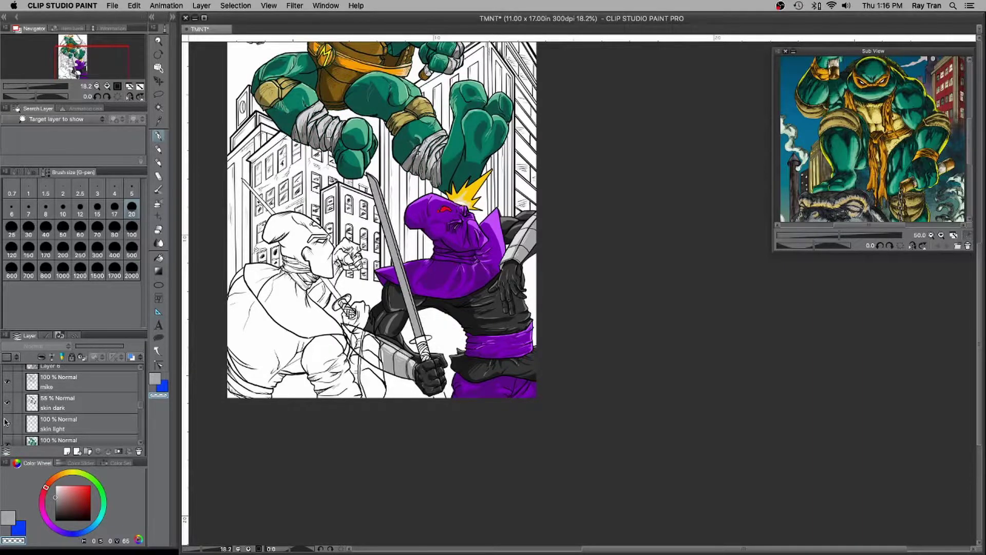
pyautogui.scroll(-3, 23, 430)
pyautogui.scroll(-6, 140, 440)
pyautogui.click(7, 435)
pyautogui.click(7, 435)
pyautogui.moveTo(141, 436); pyautogui.dragTo(141, 390)
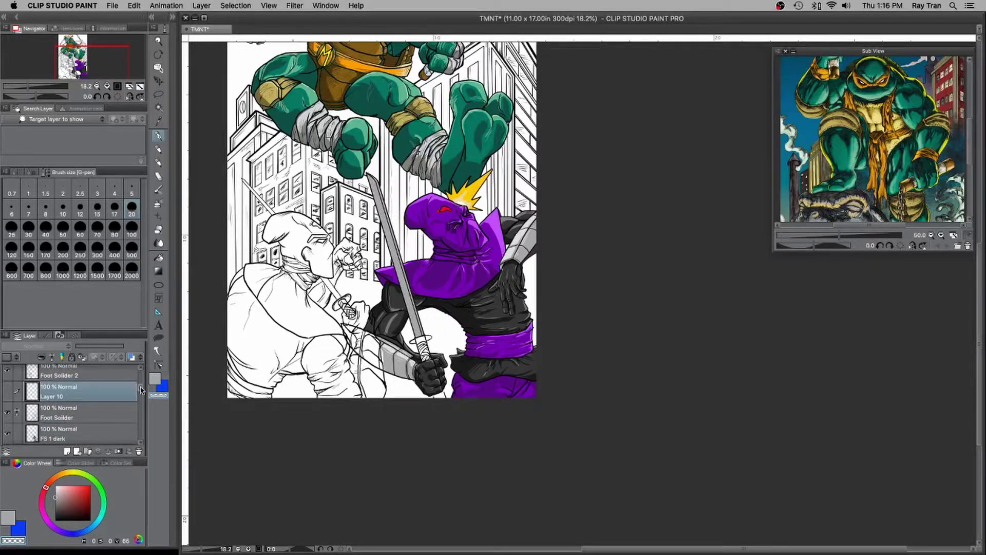
# - Toggle the Foot Soilder, Layer 10 and Foot Solider 2 layers to compare the line art where the two soldiers overlap
pyautogui.click(8, 413)
pyautogui.click(7, 413)
pyautogui.click(7, 392)
pyautogui.click(7, 392)
pyautogui.click(8, 414)
pyautogui.click(7, 414)
pyautogui.click(7, 370)
pyautogui.click(8, 413)
pyautogui.click(7, 413)
pyautogui.click(7, 413)
pyautogui.click(8, 413)
pyautogui.click(8, 393)
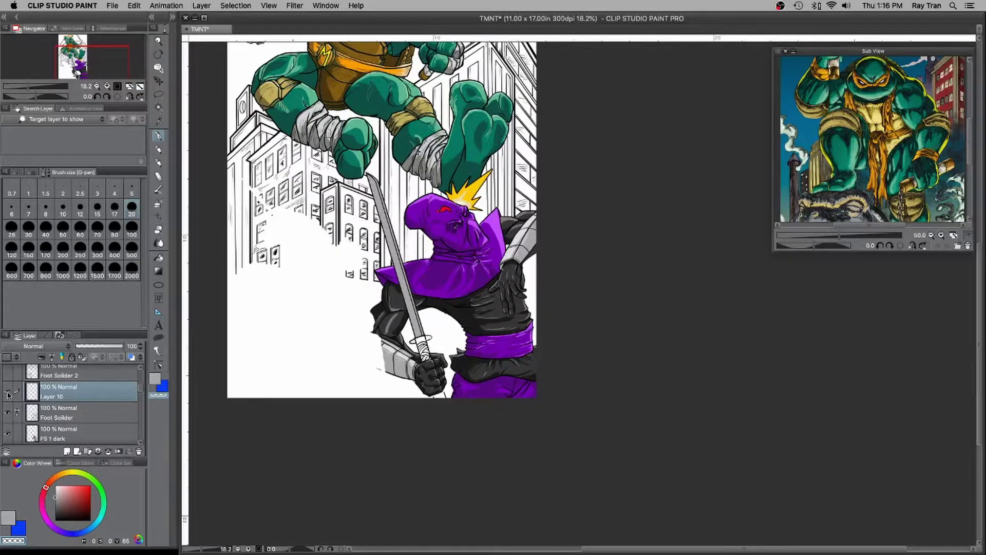
pyautogui.click(8, 393)
pyautogui.scroll(-2, 515, 295)
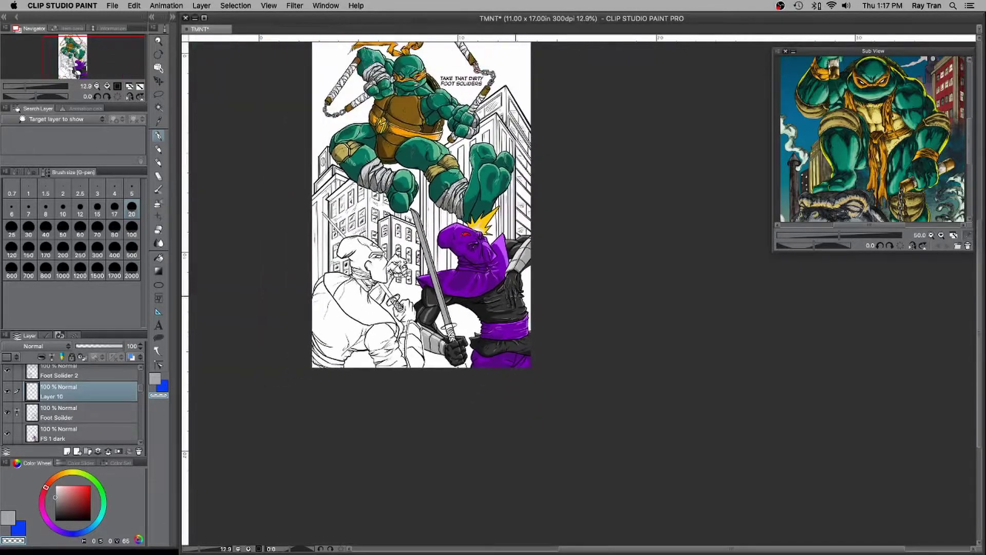
# - Paint the struck Foot Soldier's open eye bright yellow on the FS 1 color layer
pyautogui.press('super+Tab')
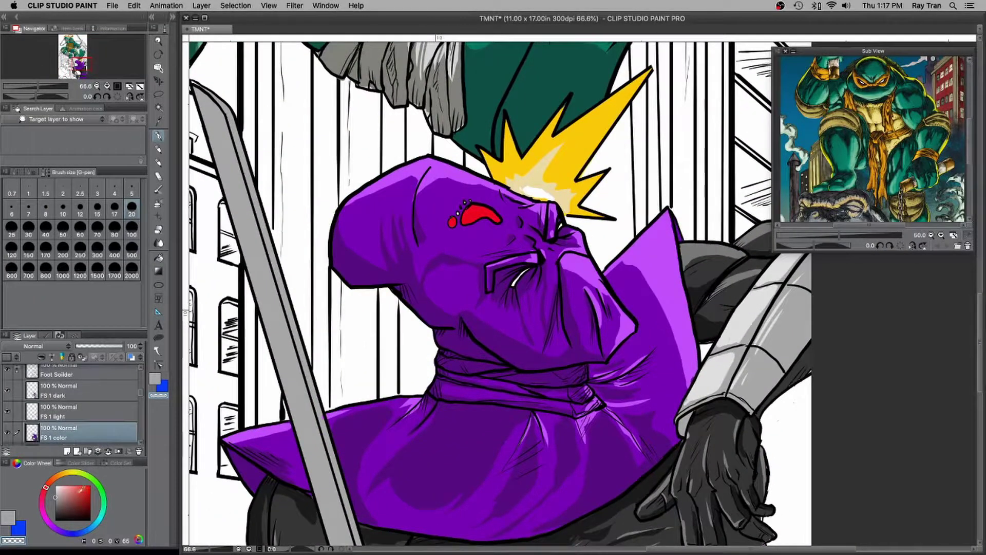
pyautogui.click(72, 472)
pyautogui.moveTo(86, 489); pyautogui.dragTo(98, 479)
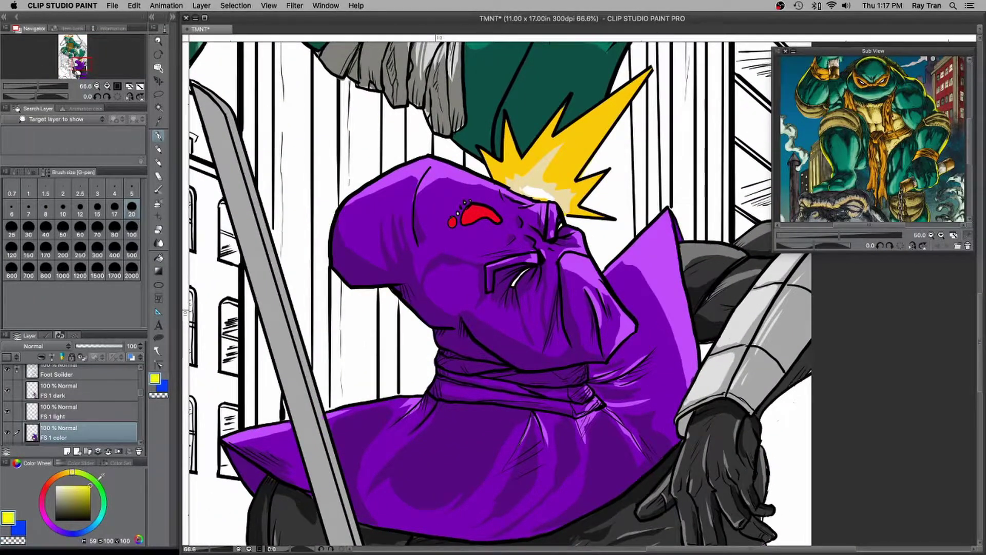
pyautogui.scroll(2, 539, 298)
pyautogui.moveTo(508, 244); pyautogui.dragTo(478, 273)
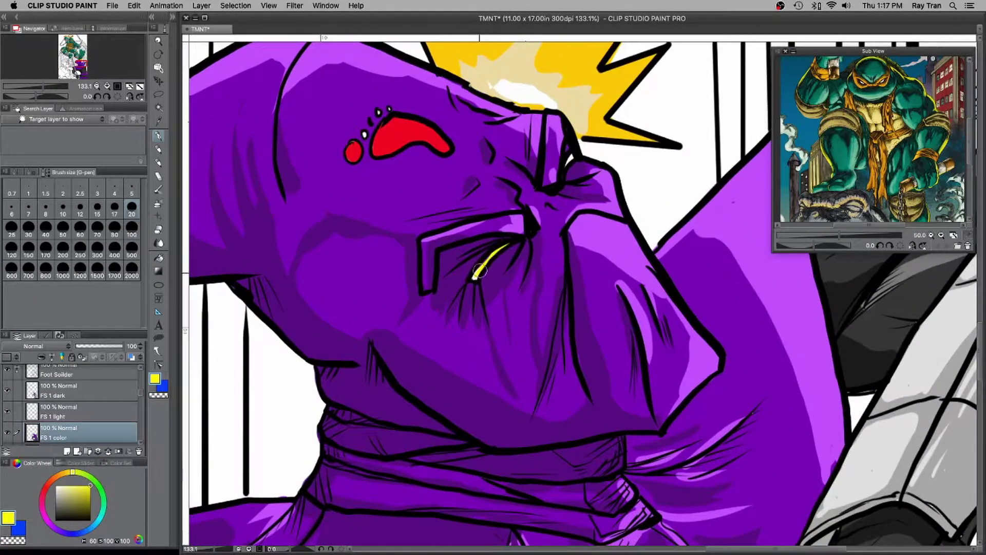
# - Save the comic page
pyautogui.scroll(-5, 565, 165)
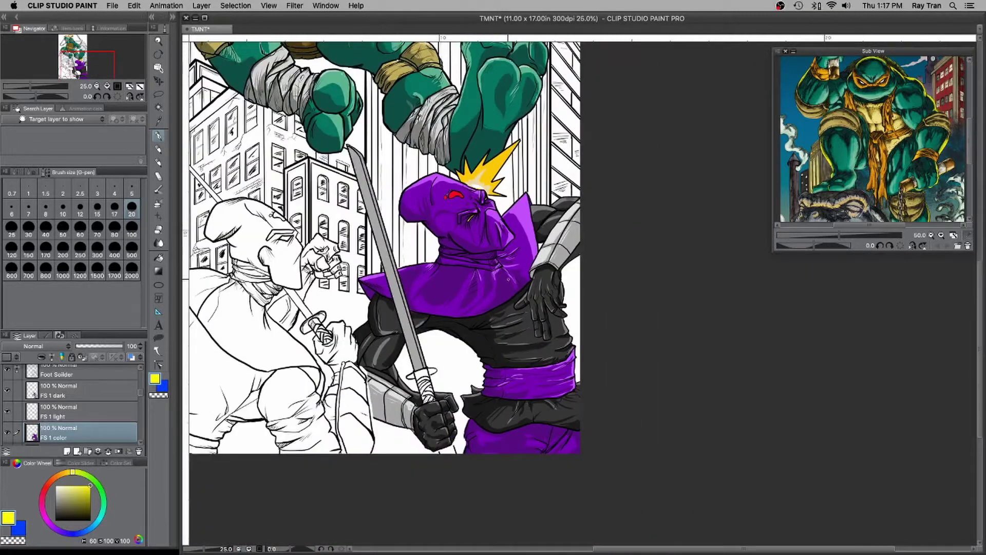
pyautogui.scroll(-3, 508, 279)
pyautogui.click(112, 5)
pyautogui.click(121, 67)
pyautogui.scroll(-2, 335, 266)
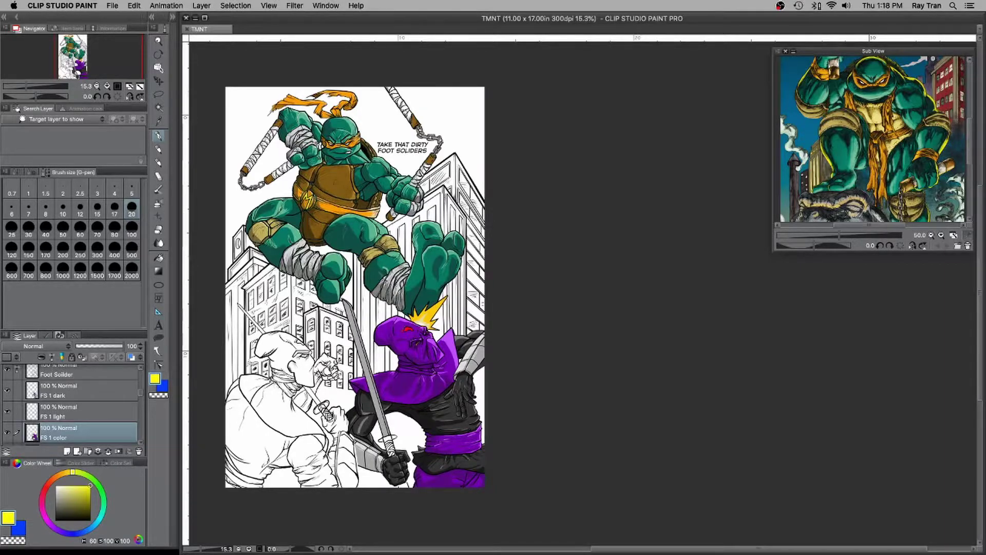
# - Switch to the FS 1 dark layer and sample a dark grey from the soldier's raised hand for shading
pyautogui.click(353, 46)
pyautogui.click(94, 391)
pyautogui.scroll(5, 360, 298)
pyautogui.scroll(-5, 360, 299)
pyautogui.scroll(5, 360, 298)
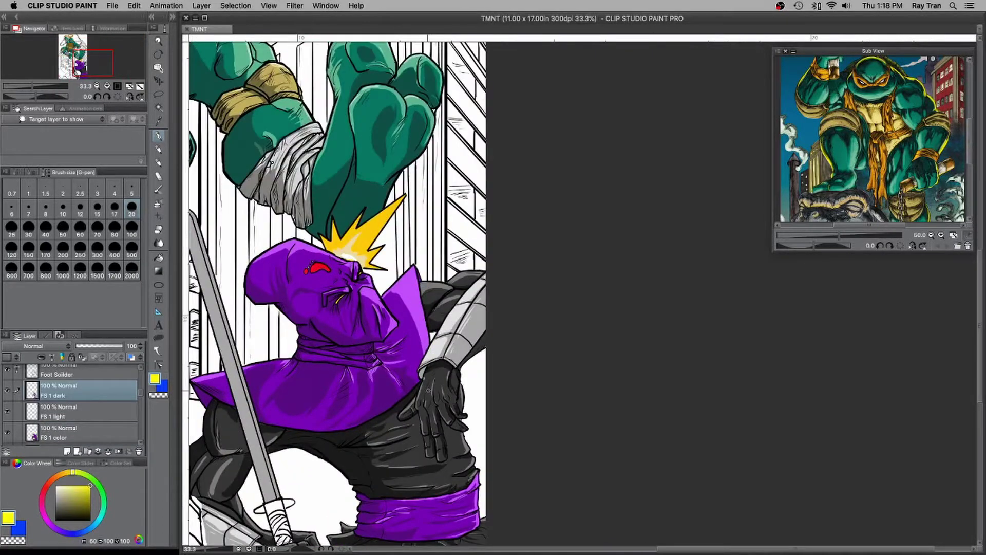
pyautogui.keyDown('alt'); pyautogui.click(442, 388); pyautogui.keyUp('alt')
pyautogui.scroll(4, 503, 279)
# - Try to add dark shadow shapes to the raised arm's grey guard with lasso fills
pyautogui.click(161, 341)
pyautogui.moveTo(458, 402)
pyautogui.mouseDown()
pyautogui.moveTo(431, 425)
pyautogui.moveTo(487, 354)
pyautogui.mouseUp()
pyautogui.press('super+z')
pyautogui.press('super+z')
pyautogui.press('super+z')
pyautogui.moveTo(433, 428)
pyautogui.mouseDown()
pyautogui.moveTo(487, 360)
pyautogui.moveTo(481, 345)
pyautogui.moveTo(488, 352)
pyautogui.mouseUp()
pyautogui.press('super+z')
pyautogui.press('super+z')
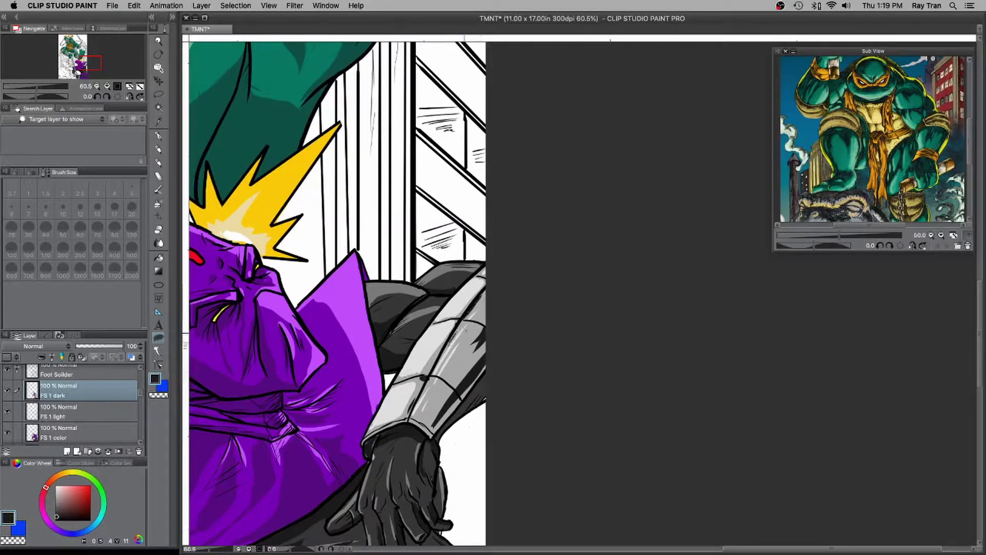
pyautogui.scroll(-3, 463, 354)
pyautogui.scroll(3, 481, 349)
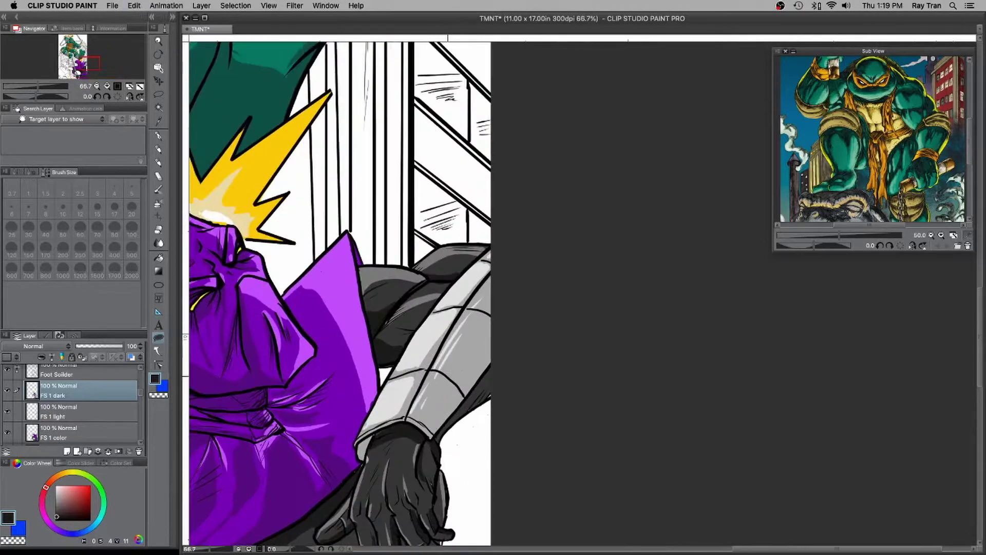
pyautogui.moveTo(435, 367); pyautogui.dragTo(436, 368)
pyautogui.moveTo(467, 309)
pyautogui.mouseDown()
pyautogui.moveTo(496, 334)
pyautogui.moveTo(496, 324)
pyautogui.moveTo(474, 374)
pyautogui.moveTo(491, 329)
pyautogui.mouseUp()
pyautogui.press('super+z')
pyautogui.press('super+z')
pyautogui.moveTo(444, 380); pyautogui.dragTo(434, 420)
pyautogui.press('super+z')
pyautogui.press('super+z')
# - Shade the outer edge of the raised arm's grey guard with dark pen strokes on the FS 1 dark layer
pyautogui.press('p')
pyautogui.hotkey('ctrl', 'z')
pyautogui.moveTo(473, 385)
pyautogui.mouseDown()
pyautogui.moveTo(489, 353)
pyautogui.moveTo(472, 387)
pyautogui.mouseUp()
pyautogui.moveTo(481, 329); pyautogui.dragTo(471, 374)
pyautogui.moveTo(474, 347); pyautogui.dragTo(467, 376)
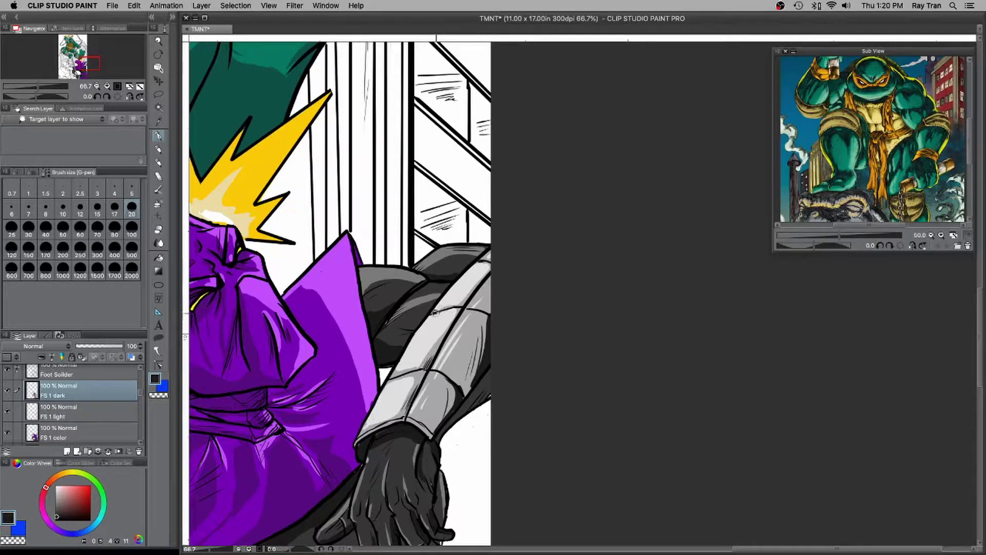
# - Shade the grey guard on the sword-holding forearm with dark pen strokes on the FS 1 dark layer
pyautogui.scroll(-2, 468, 308)
pyautogui.keyDown('space'); pyautogui.moveTo(400, 370); pyautogui.dragTo(483, 188); pyautogui.keyUp('space')
pyautogui.scroll(3, 331, 353)
pyautogui.moveTo(328, 381); pyautogui.dragTo(366, 412)
pyautogui.moveTo(327, 365); pyautogui.dragTo(376, 412)
pyautogui.hotkey('ctrl', 'z')
pyautogui.hotkey('ctrl', 'z')
pyautogui.hotkey('ctrl', 'z')
pyautogui.moveTo(325, 355); pyautogui.dragTo(376, 383)
pyautogui.moveTo(374, 385)
pyautogui.mouseDown()
pyautogui.moveTo(330, 397)
pyautogui.moveTo(336, 383)
pyautogui.moveTo(371, 388)
pyautogui.moveTo(339, 334)
pyautogui.moveTo(395, 411)
pyautogui.moveTo(418, 423)
pyautogui.moveTo(406, 416)
pyautogui.moveTo(432, 406)
pyautogui.moveTo(442, 344)
pyautogui.moveTo(486, 452)
pyautogui.moveTo(494, 357)
pyautogui.mouseUp()
pyautogui.moveTo(436, 329)
pyautogui.mouseDown()
pyautogui.moveTo(411, 328)
pyautogui.moveTo(420, 327)
pyautogui.mouseUp()
# - Save the page with the shaded arm guards
pyautogui.scroll(-4, 420, 327)
pyautogui.click(112, 5)
pyautogui.click(123, 72)
pyautogui.scroll(-1, 406, 276)
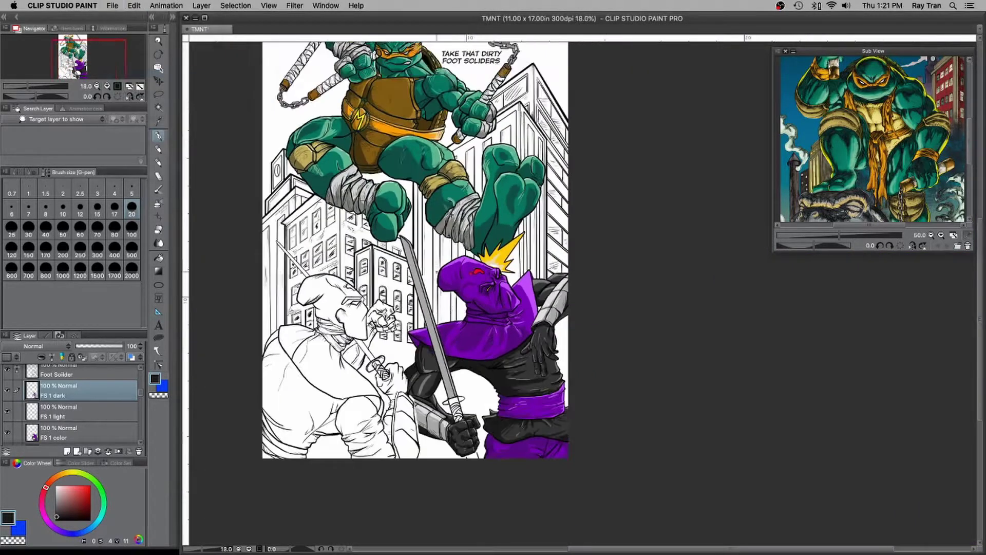
# - Try to darken the sword's hand guard with the pen on the FS 1 dark layer
pyautogui.scroll(1, 407, 276)
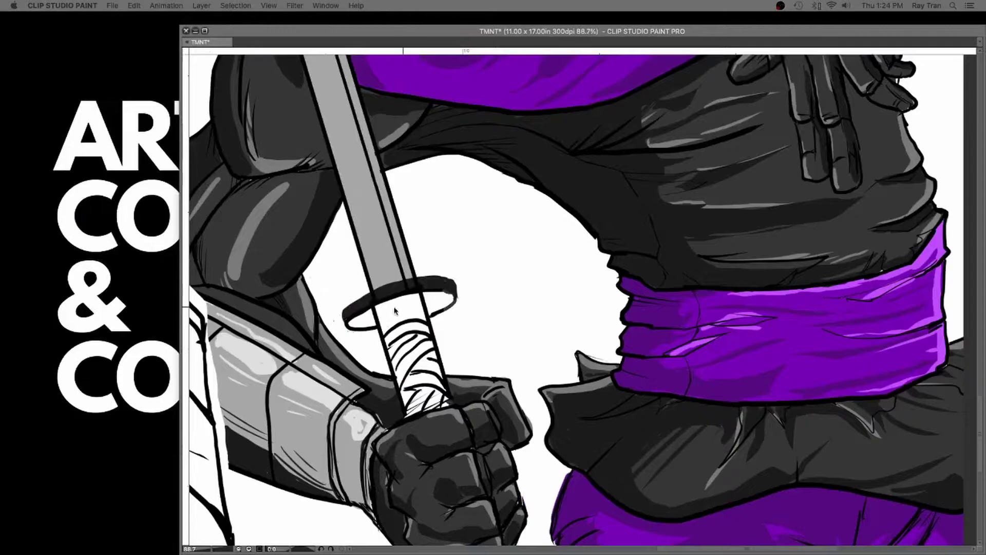
pyautogui.press('Tab')
pyautogui.moveTo(380, 329); pyautogui.dragTo(420, 309)
pyautogui.hotkey('ctrl', 'z')
pyautogui.hotkey('ctrl', 'z')
pyautogui.hotkey('ctrl', 'z')
pyautogui.hotkey('ctrl', 'z')
pyautogui.hotkey('ctrl', 'z')
pyautogui.hotkey('ctrl', 'z')
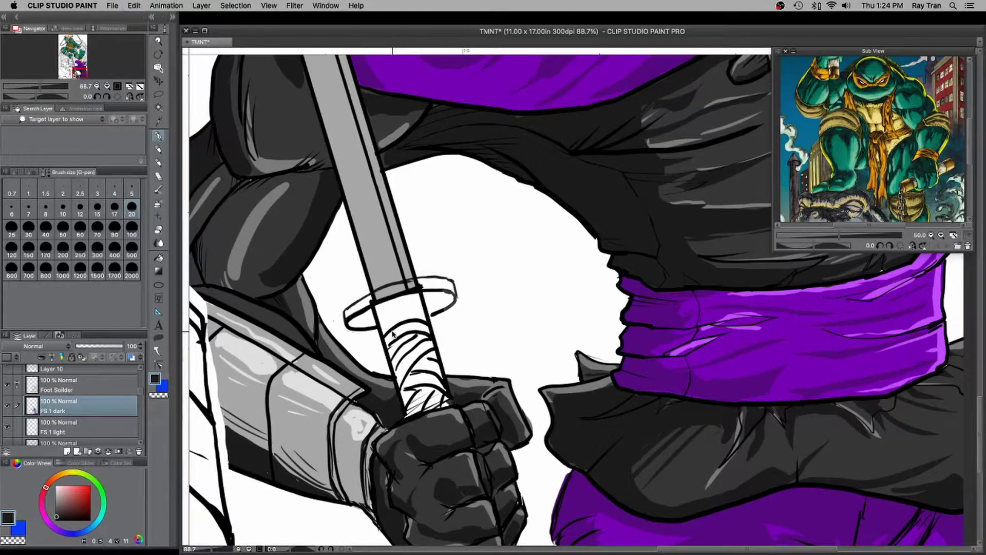
# - Ink the face of the sword's hand guard black on the Foot Soilder line-art layer and touch up the handle's lines
pyautogui.click(84, 390)
pyautogui.moveTo(341, 314); pyautogui.dragTo(426, 281)
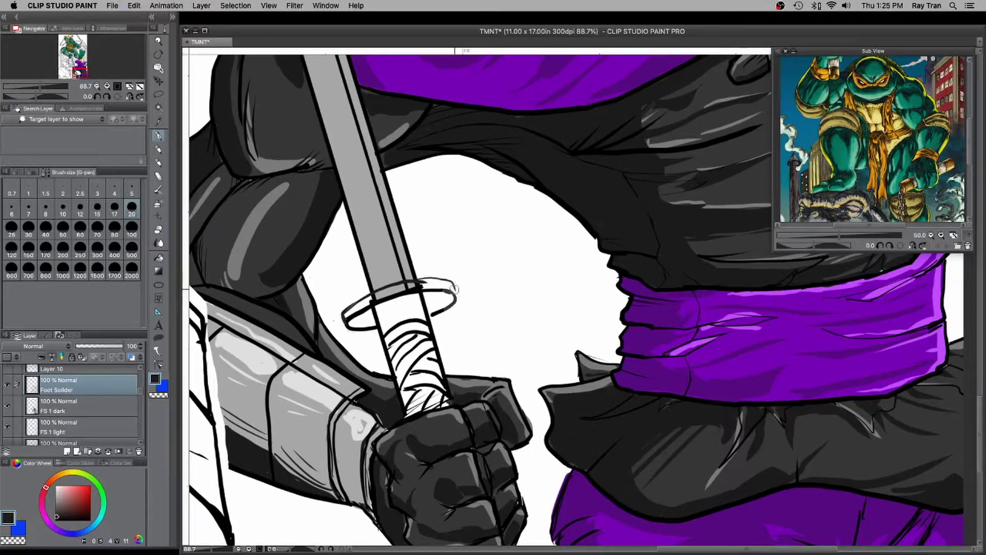
pyautogui.moveTo(386, 286)
pyautogui.mouseDown()
pyautogui.moveTo(357, 305)
pyautogui.moveTo(445, 284)
pyautogui.moveTo(422, 281)
pyautogui.mouseUp()
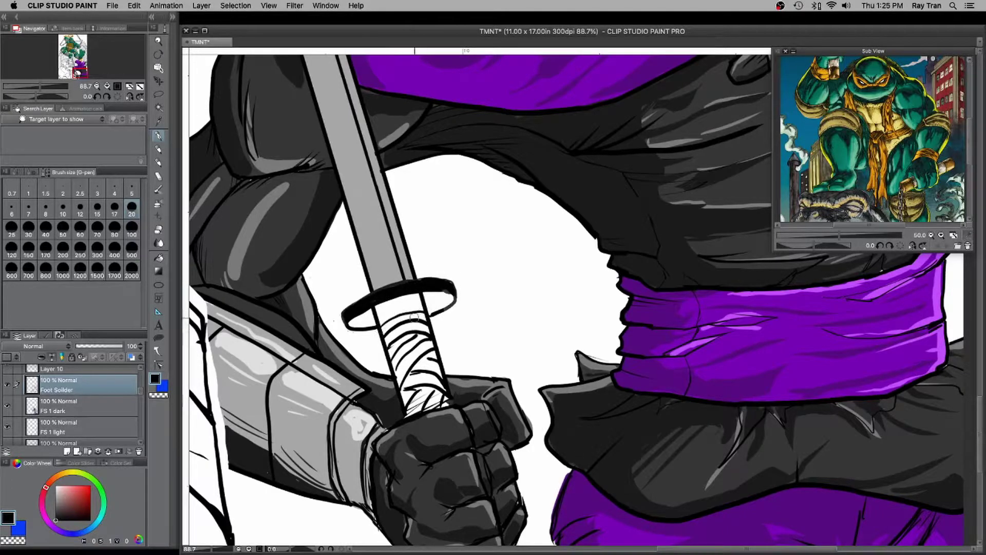
pyautogui.scroll(-1, 354, 334)
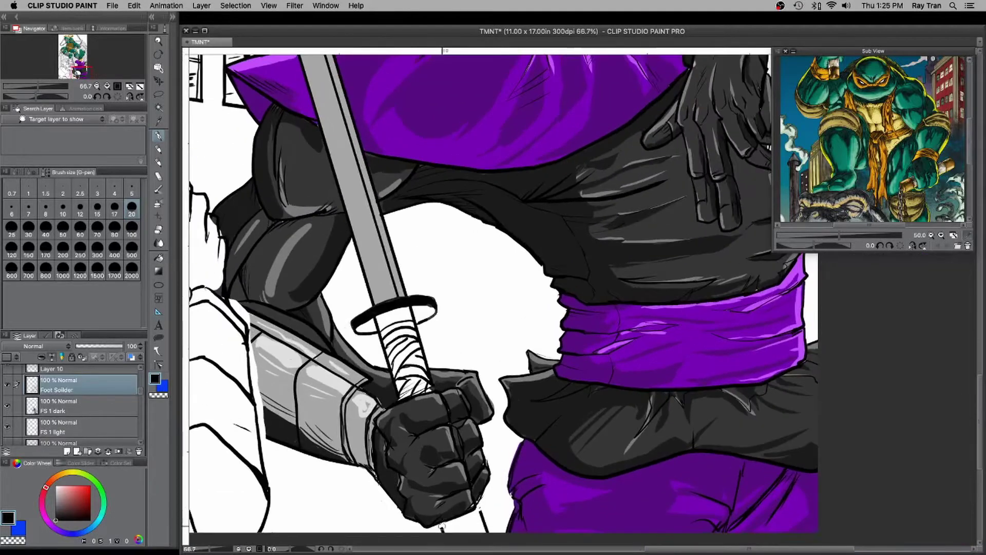
pyautogui.moveTo(422, 347); pyautogui.dragTo(411, 356)
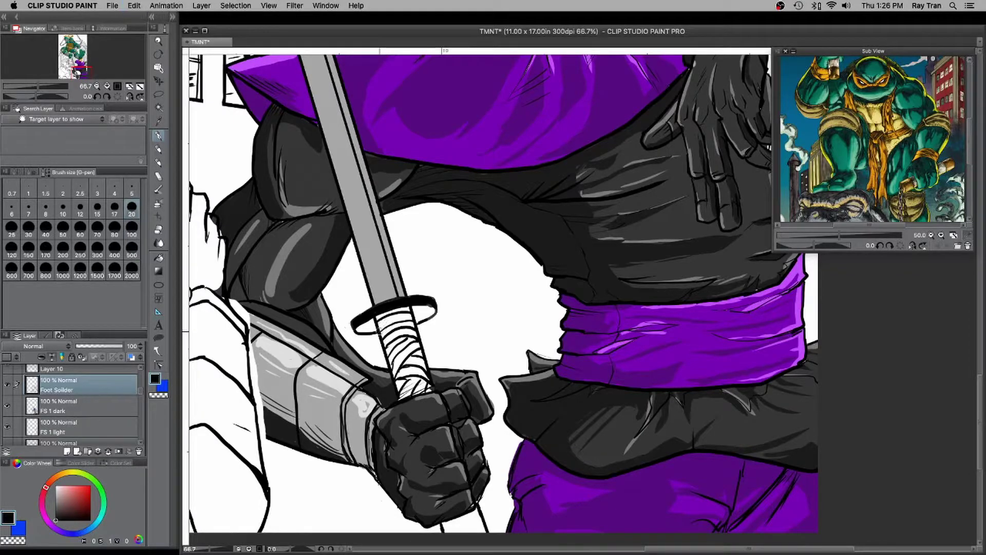
# - Color the sword's wrapped handle and its end below the fist brown (H 25, S 61, V 51) on the FS 1 color layer
pyautogui.click(140, 442)
pyautogui.click(90, 418)
pyautogui.moveTo(86, 488); pyautogui.dragTo(64, 485)
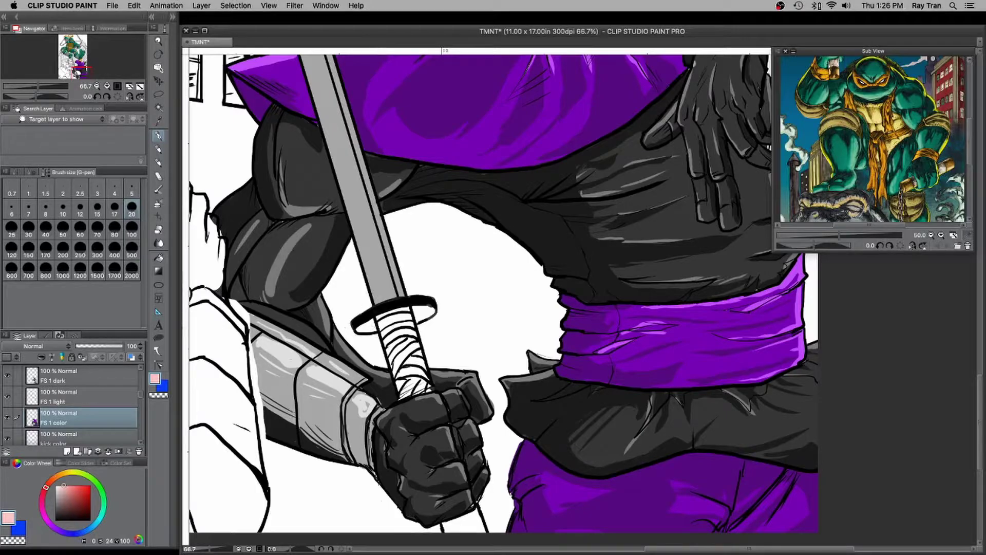
pyautogui.press('Tab')
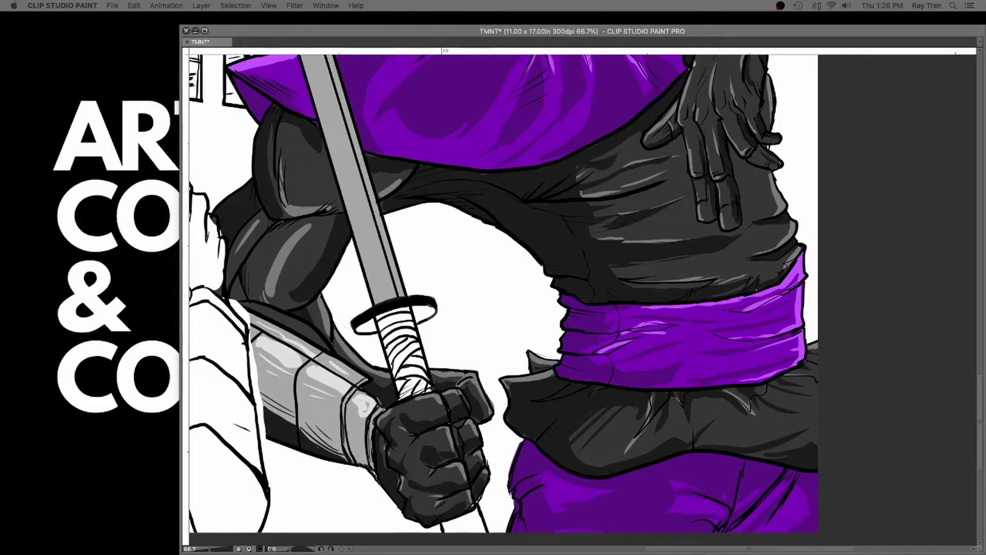
pyautogui.press('Tab')
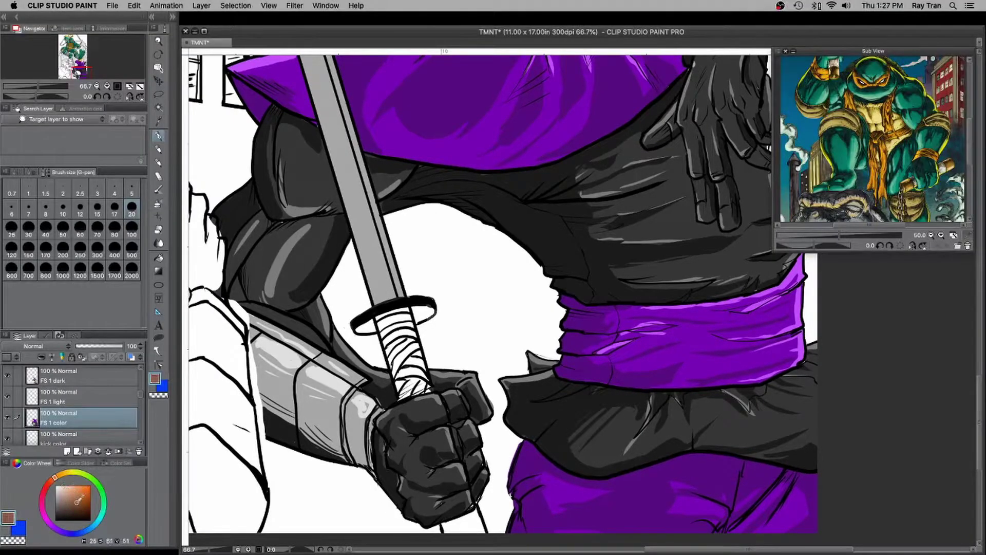
pyautogui.moveTo(391, 340)
pyautogui.mouseDown()
pyautogui.moveTo(416, 384)
pyautogui.moveTo(429, 388)
pyautogui.moveTo(412, 341)
pyautogui.moveTo(405, 391)
pyautogui.moveTo(418, 370)
pyautogui.moveTo(429, 386)
pyautogui.moveTo(385, 322)
pyautogui.moveTo(391, 337)
pyautogui.moveTo(404, 312)
pyautogui.moveTo(421, 358)
pyautogui.mouseUp()
pyautogui.moveTo(444, 525)
pyautogui.mouseDown()
pyautogui.moveTo(461, 531)
pyautogui.moveTo(470, 513)
pyautogui.moveTo(457, 524)
pyautogui.moveTo(472, 518)
pyautogui.moveTo(471, 528)
pyautogui.mouseUp()
pyautogui.press('super+z')
# - Add light tan highlights (H 25, S 36, V 79) to the sword handle and its lower end on the FS 1 light layer
pyautogui.click(103, 401)
pyautogui.click(69, 492)
pyautogui.moveTo(415, 338)
pyautogui.mouseDown()
pyautogui.moveTo(430, 384)
pyautogui.moveTo(398, 326)
pyautogui.moveTo(417, 342)
pyautogui.mouseUp()
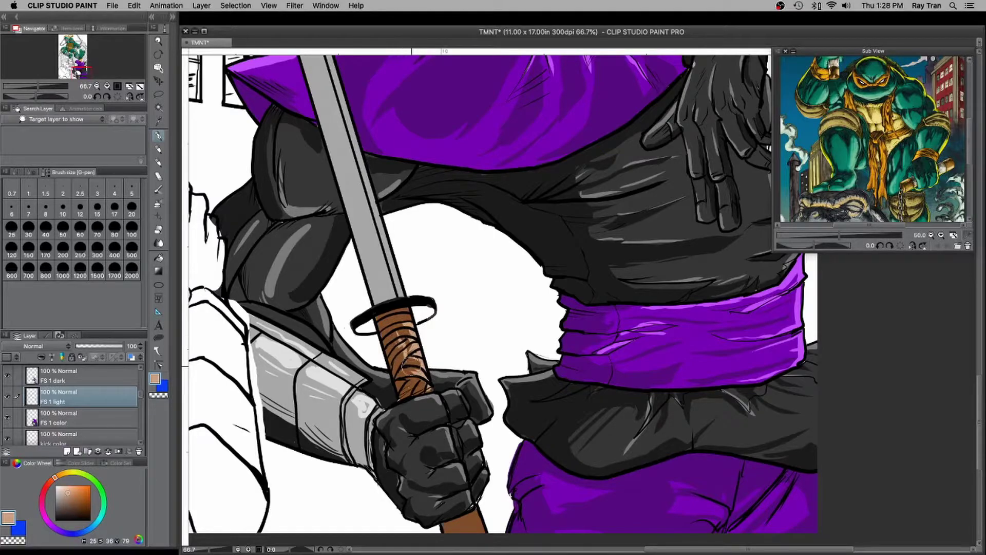
pyautogui.moveTo(469, 512); pyautogui.dragTo(476, 529)
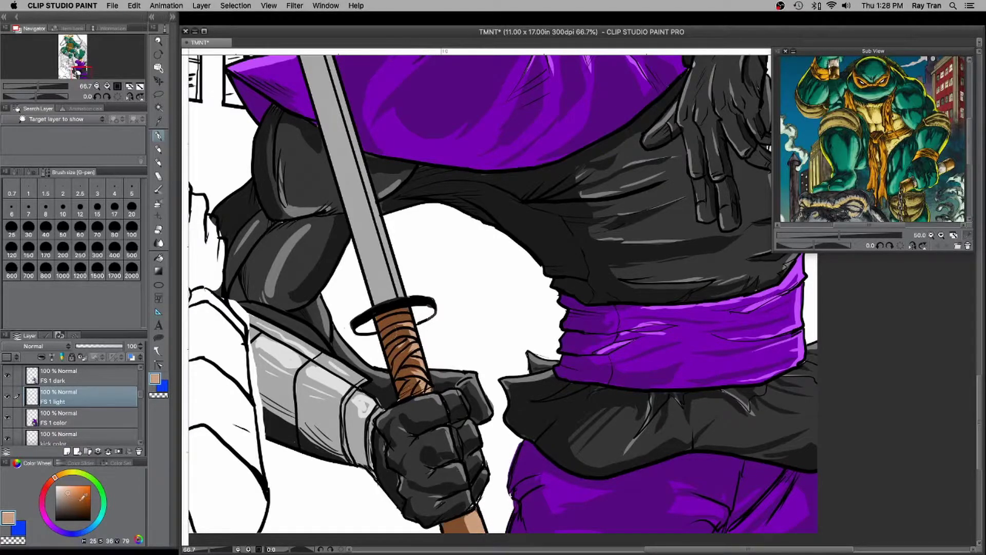
# - Add dark brown shadows (H 25, S 68, V 29) along the sword handle and its lower end on the FS 1 dark layer
pyautogui.click(76, 370)
pyautogui.click(109, 425)
pyautogui.keyDown('alt'); pyautogui.click(392, 319); pyautogui.keyUp('alt')
pyautogui.click(85, 375)
pyautogui.click(79, 510)
pyautogui.moveTo(384, 325); pyautogui.dragTo(398, 385)
pyautogui.moveTo(442, 523); pyautogui.dragTo(456, 535)
pyautogui.moveTo(386, 344); pyautogui.dragTo(410, 398)
pyautogui.moveTo(387, 322)
pyautogui.mouseDown()
pyautogui.moveTo(404, 311)
pyautogui.moveTo(410, 321)
pyautogui.mouseUp()
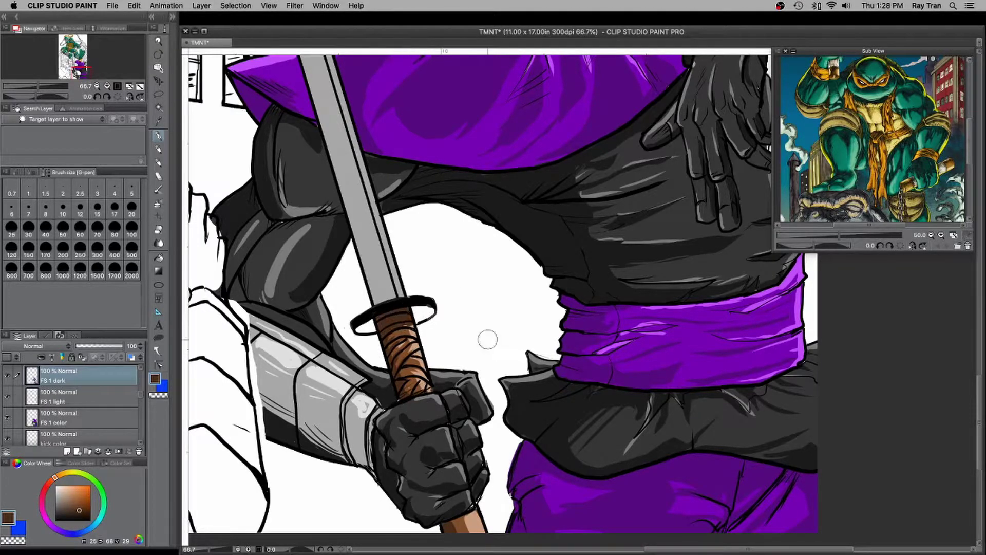
# - Save the page with the colored sword handle
pyautogui.scroll(-5, 485, 340)
pyautogui.click(112, 6)
pyautogui.click(123, 73)
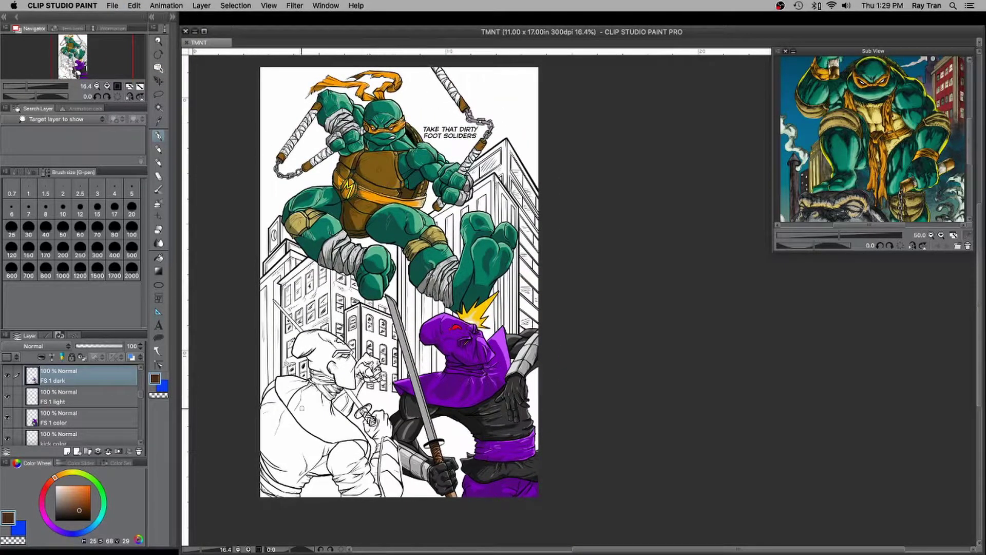
# - Add a new raster layer and place it directly beneath the Foot Solider 2 line-art layer
pyautogui.scroll(3, 309, 407)
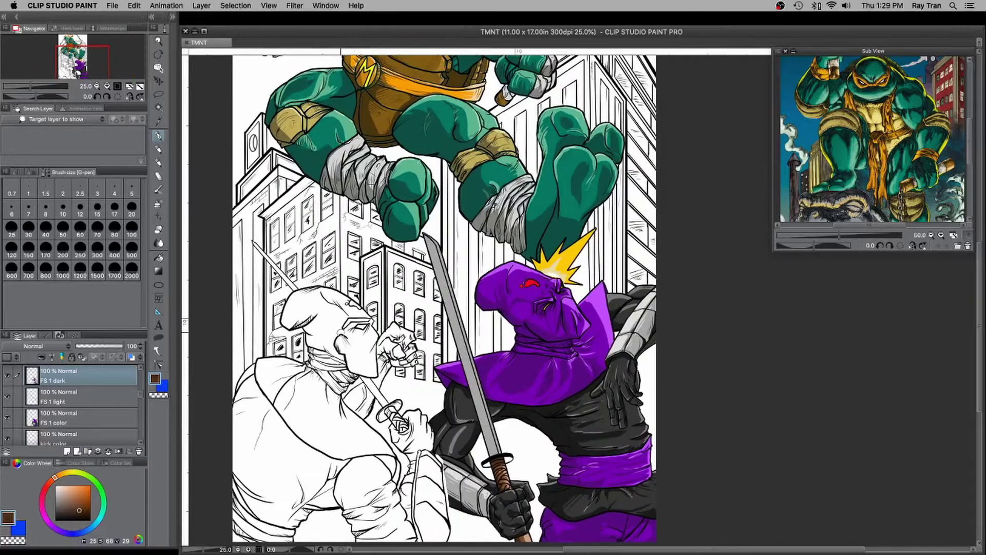
pyautogui.scroll(2, 83, 394)
pyautogui.click(72, 395)
pyautogui.scroll(2, 69, 391)
pyautogui.click(67, 386)
pyautogui.click(7, 379)
pyautogui.click(7, 379)
pyautogui.scroll(1, 16, 395)
pyautogui.doubleClick(102, 399)
pyautogui.press('Return')
pyautogui.click(69, 449)
pyautogui.moveTo(114, 392); pyautogui.dragTo(114, 416)
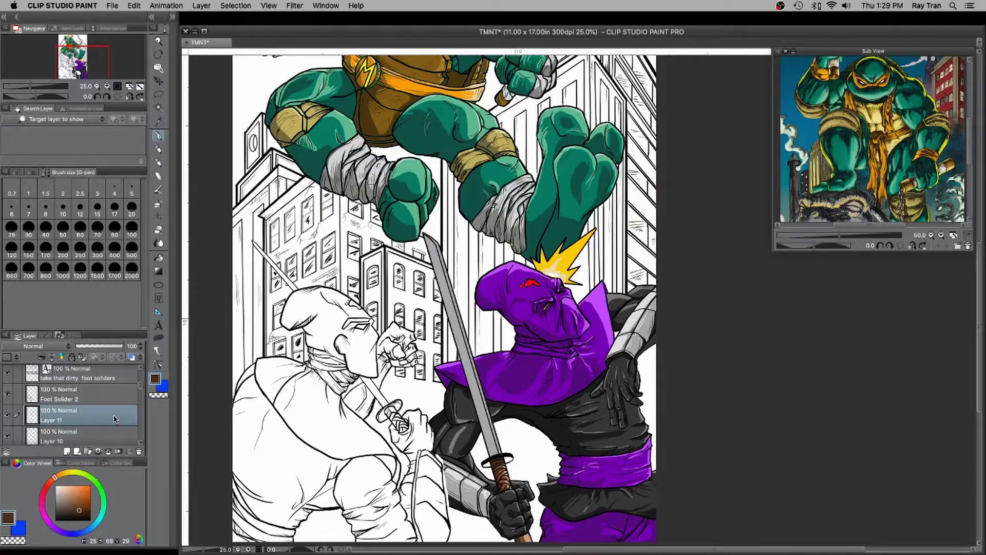
# - Rename the new layer as FS 2 color
pyautogui.doubleClick(63, 422)
pyautogui.write('FS')
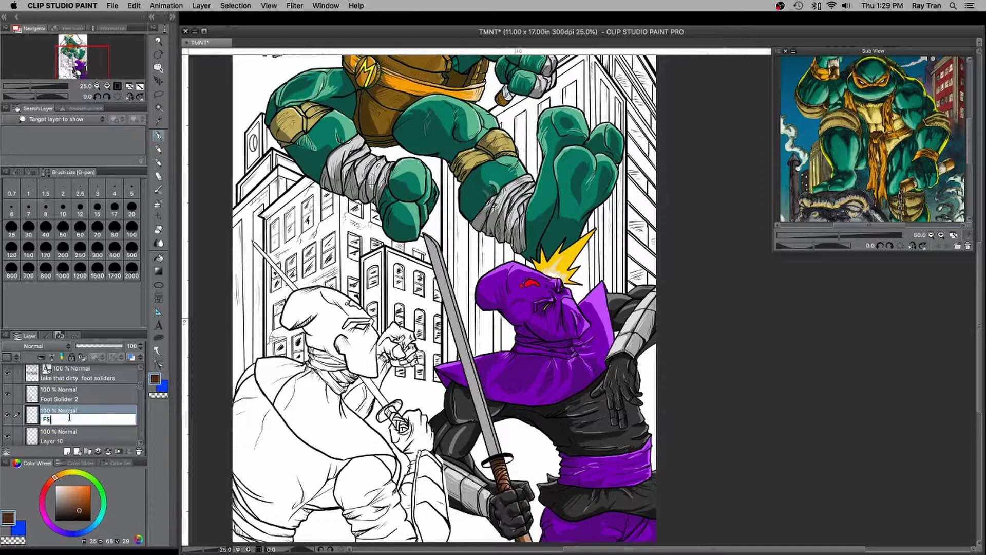
pyautogui.write(' 2 color')
pyautogui.press('Return')
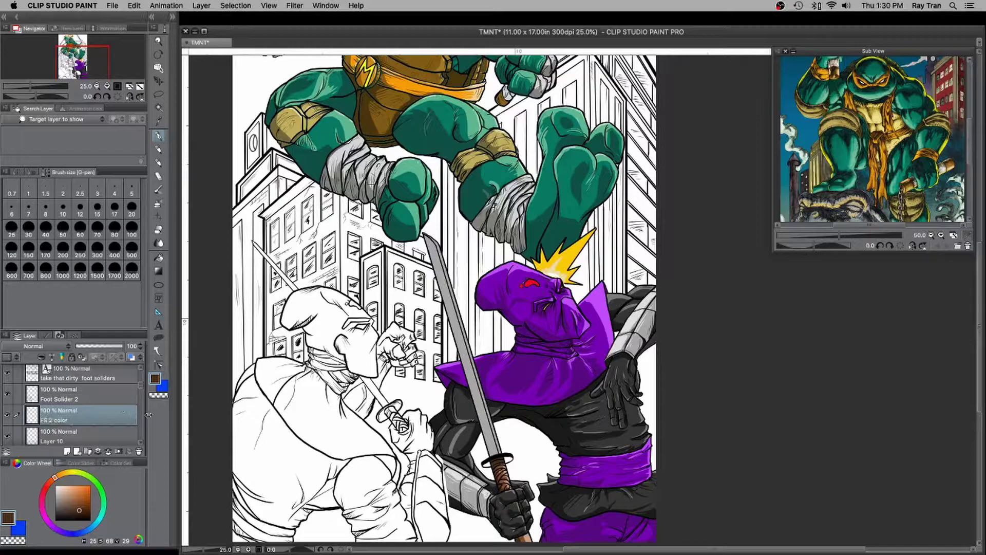
# - Sample the base purple from the first Foot Soldier's cape as the drawing color
pyautogui.scroll(-2, 118, 437)
pyautogui.click(140, 442)
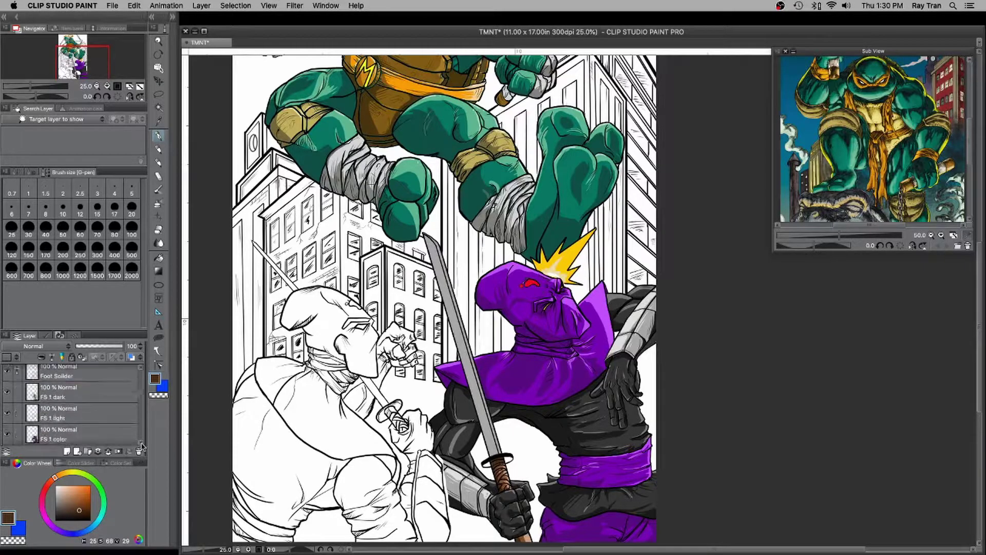
pyautogui.click(113, 421)
pyautogui.keyDown('alt'); pyautogui.click(496, 354); pyautogui.keyUp('alt')
pyautogui.click(141, 367)
pyautogui.scroll(3, 118, 391)
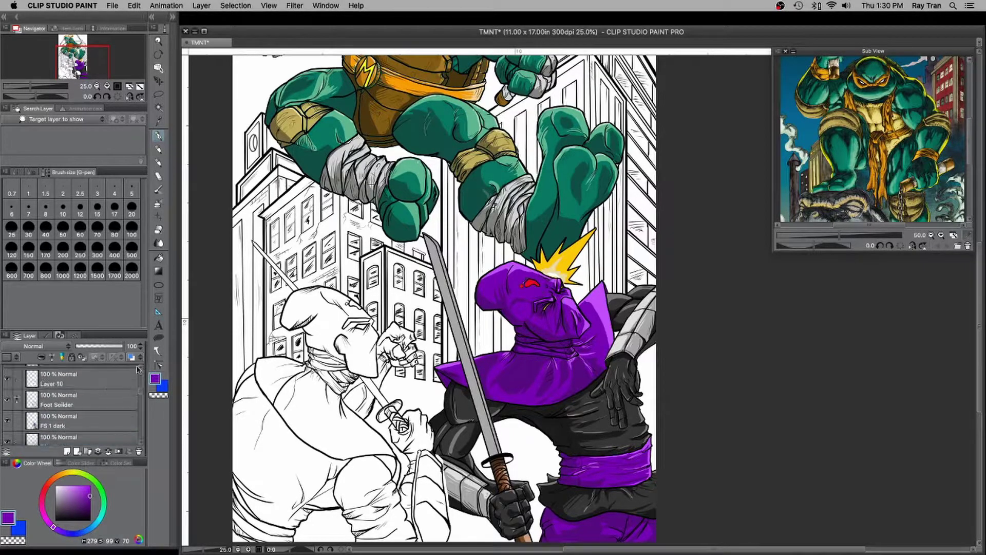
# - Fill the second Foot Soldier's hood, neck wrap and cape with purple on the Foot Solider 2 layer
pyautogui.click(57, 380)
pyautogui.press('g')
pyautogui.click(309, 411)
pyautogui.click(334, 310)
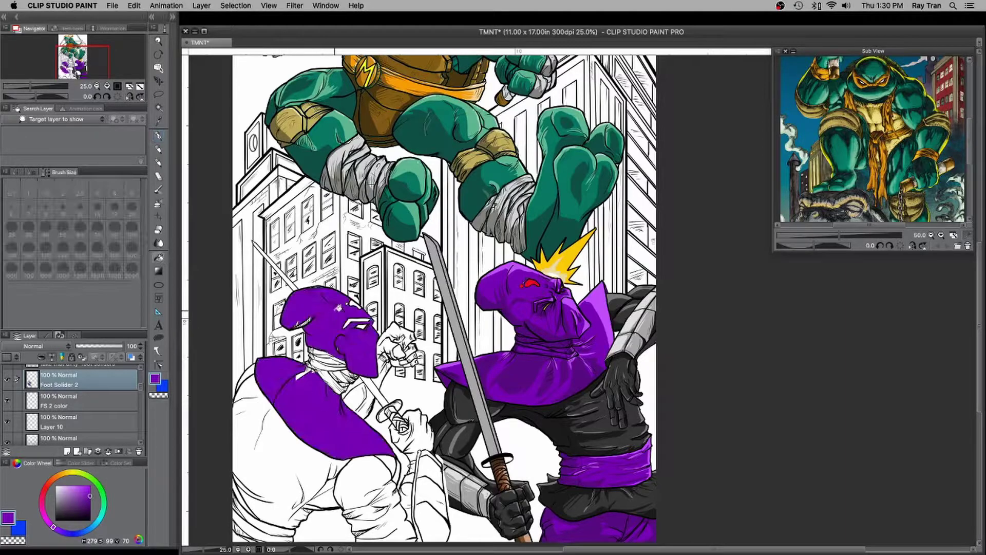
pyautogui.scroll(3, 333, 364)
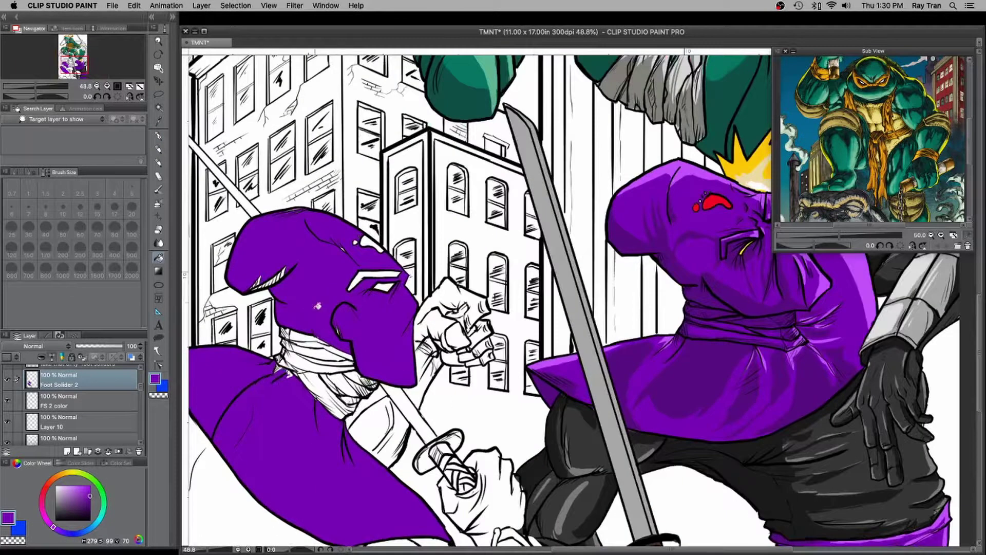
pyautogui.moveTo(329, 395)
pyautogui.mouseDown()
pyautogui.moveTo(312, 334)
pyautogui.moveTo(350, 380)
pyautogui.mouseUp()
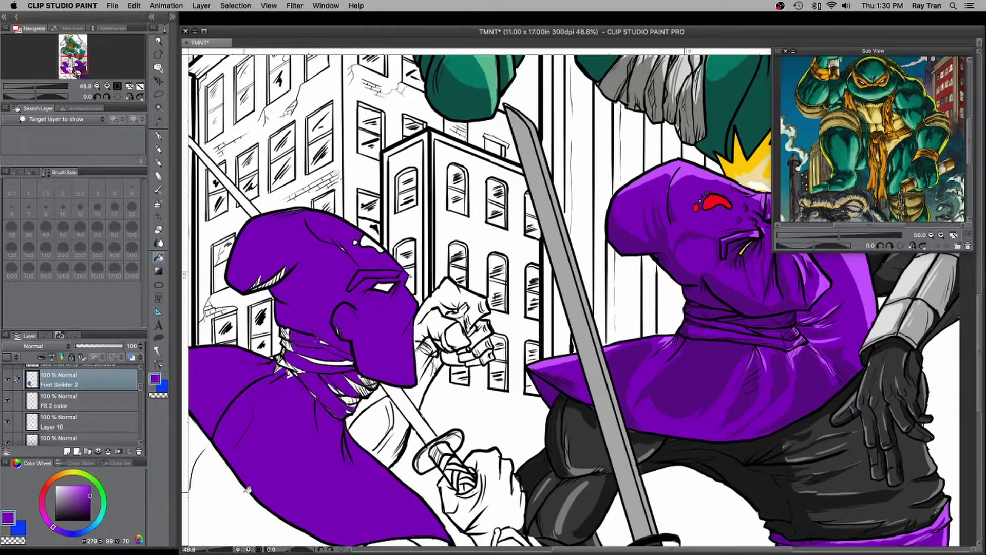
pyautogui.moveTo(248, 490); pyautogui.dragTo(231, 269)
pyautogui.click(423, 334)
pyautogui.click(439, 355)
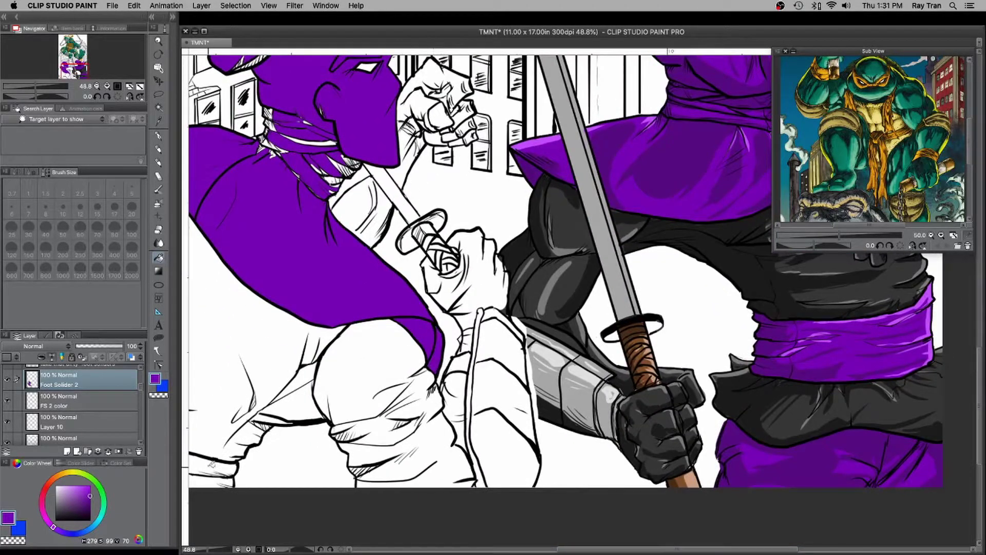
pyautogui.click(211, 469)
# - Undo the purple fills made on the Foot Solider 2 line-art layer
pyautogui.press('p')
pyautogui.click(105, 403)
pyautogui.press('super+z')
pyautogui.press('super+z')
pyautogui.press('super+z')
pyautogui.press('super+z')
pyautogui.press('super+z')
pyautogui.press('super+z')
pyautogui.press('super+z')
pyautogui.press('super+z')
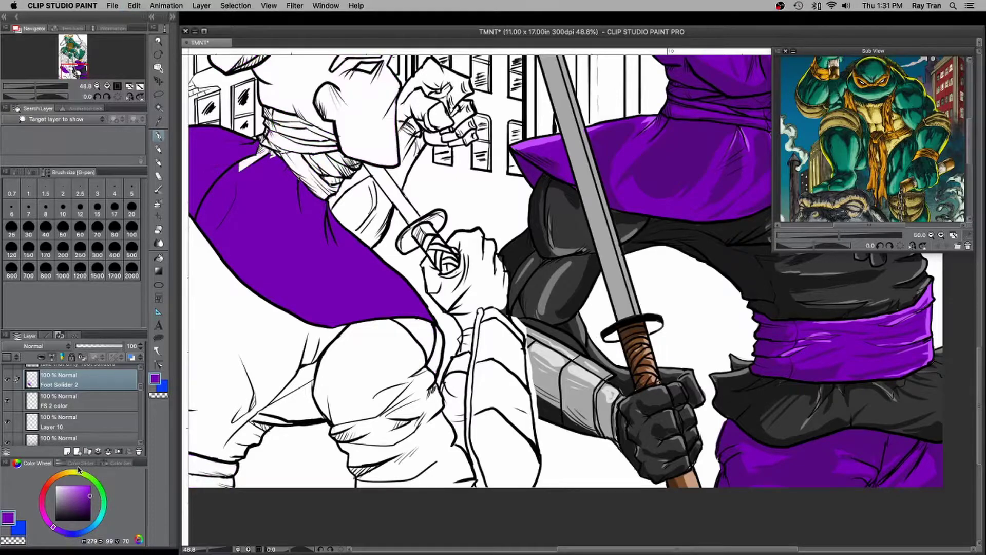
# - Fill the second Foot Soldier's hood, neck wrap, cape and waist sash with purple on the FS 2 color layer
pyautogui.click(162, 259)
pyautogui.click(272, 221)
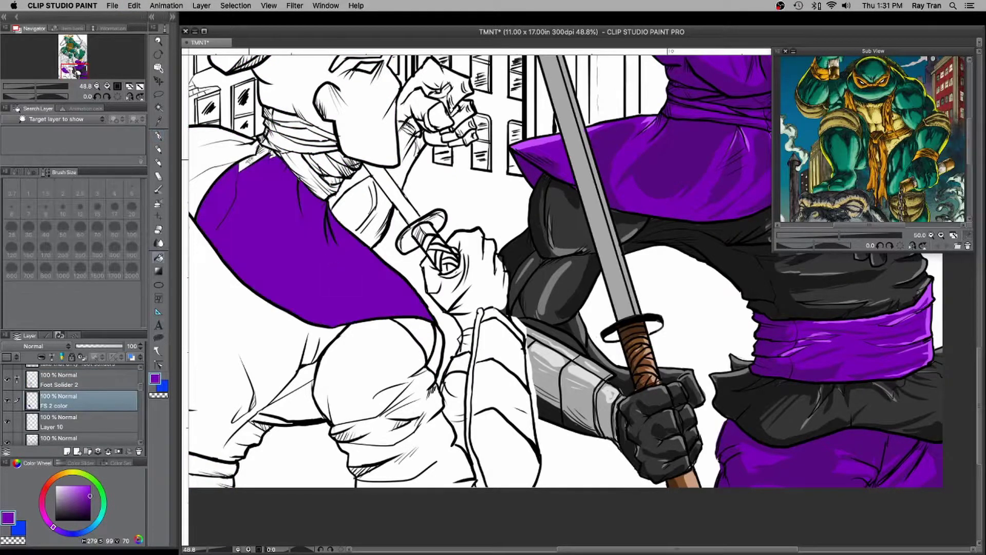
pyautogui.click(226, 154)
pyautogui.click(310, 92)
pyautogui.click(216, 468)
pyautogui.click(423, 334)
pyautogui.click(440, 354)
pyautogui.moveTo(352, 191); pyautogui.dragTo(399, 377)
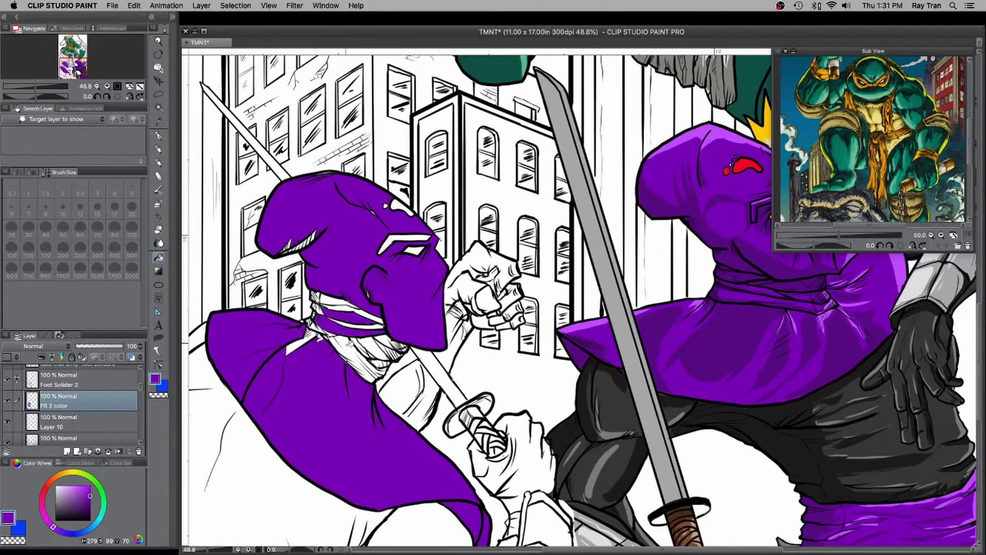
# - Brush purple over the leftover white gaps in the second Foot Soldier's hood, neck wrap and waist sash
pyautogui.click(158, 136)
pyautogui.click(134, 207)
pyautogui.press(']')
pyautogui.press(']')
pyautogui.press(']')
pyautogui.press(']')
pyautogui.moveTo(377, 356)
pyautogui.mouseDown()
pyautogui.moveTo(365, 378)
pyautogui.moveTo(401, 341)
pyautogui.moveTo(404, 347)
pyautogui.moveTo(370, 343)
pyautogui.moveTo(352, 310)
pyautogui.moveTo(316, 290)
pyautogui.moveTo(306, 325)
pyautogui.mouseUp()
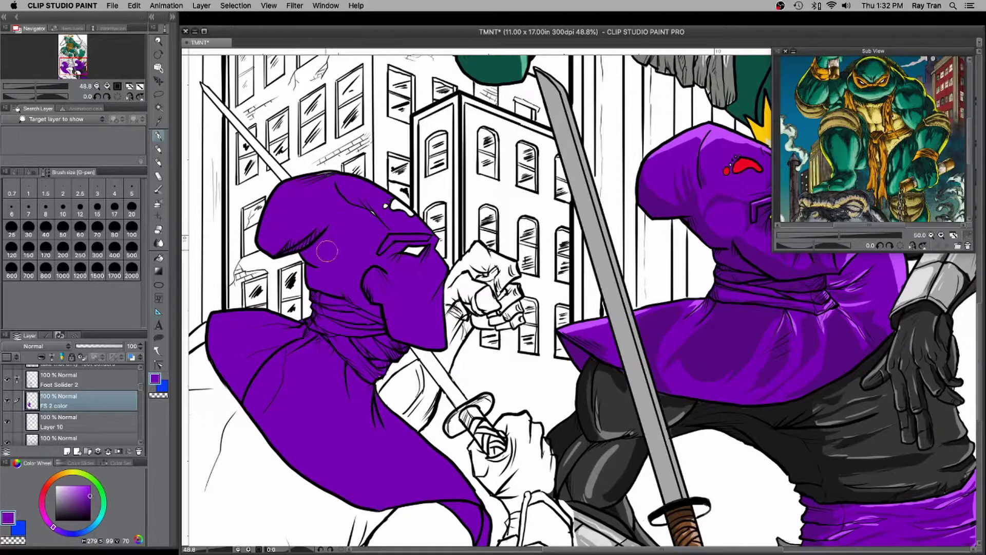
pyautogui.scroll(-5, 323, 355)
pyautogui.moveTo(212, 408); pyautogui.dragTo(245, 439)
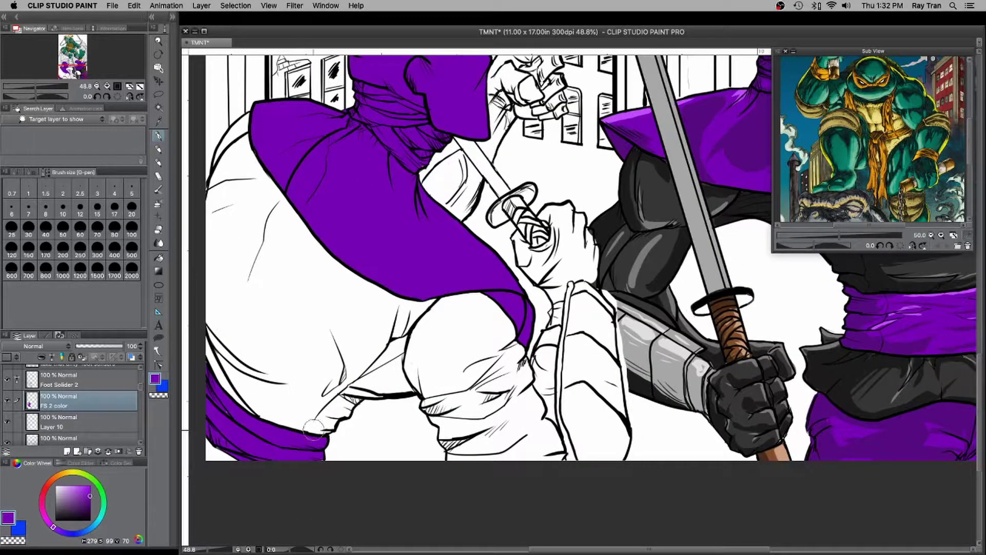
# - Color the second Foot Soldier's eye yellow and the emblem on his forehead red
pyautogui.scroll(-3, 309, 426)
pyautogui.click(77, 475)
pyautogui.click(72, 472)
pyautogui.click(90, 485)
pyautogui.scroll(4, 426, 205)
pyautogui.moveTo(495, 272)
pyautogui.mouseDown()
pyautogui.moveTo(531, 264)
pyautogui.moveTo(516, 279)
pyautogui.mouseUp()
pyautogui.press('super+z')
pyautogui.scroll(-1, 522, 271)
pyautogui.click(47, 485)
pyautogui.scroll(2, 385, 210)
pyautogui.moveTo(582, 174)
pyautogui.mouseDown()
pyautogui.moveTo(620, 191)
pyautogui.moveTo(634, 187)
pyautogui.moveTo(595, 184)
pyautogui.moveTo(637, 210)
pyautogui.moveTo(585, 178)
pyautogui.moveTo(610, 185)
pyautogui.moveTo(594, 172)
pyautogui.moveTo(555, 184)
pyautogui.mouseUp()
pyautogui.press('super+z')
pyautogui.click(567, 164)
# - Resample the base purple and paint over the remaining white gaps along the top of the second Foot Soldier's hood
pyautogui.keyDown('alt'); pyautogui.click(504, 246); pyautogui.keyUp('alt')
pyautogui.moveTo(357, 81); pyautogui.dragTo(383, 105)
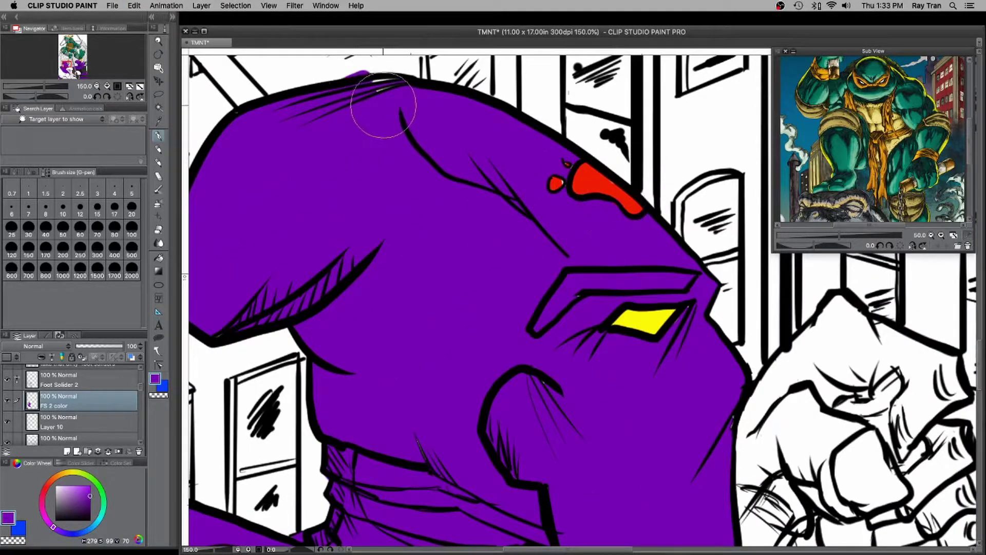
pyautogui.scroll(-3, 663, 419)
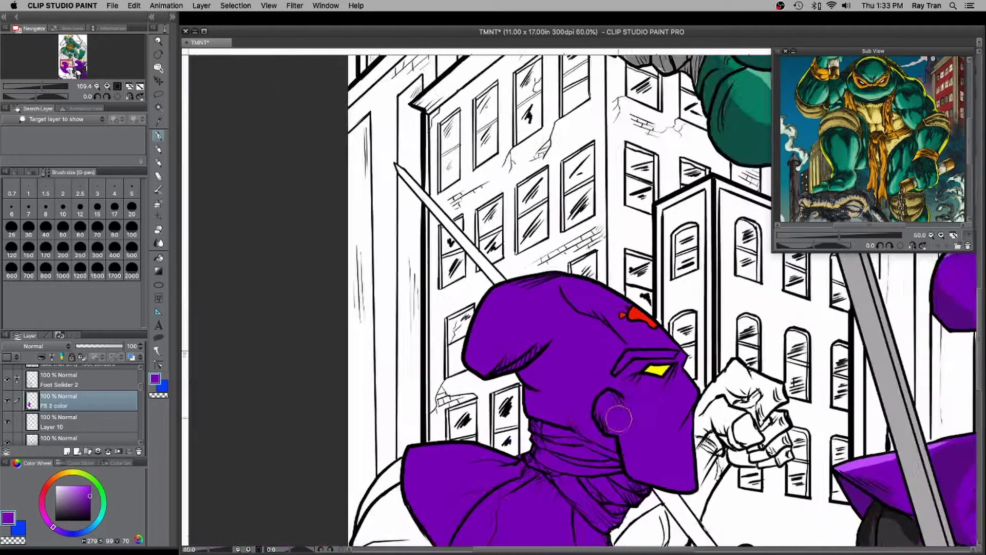
pyautogui.scroll(-4, 619, 419)
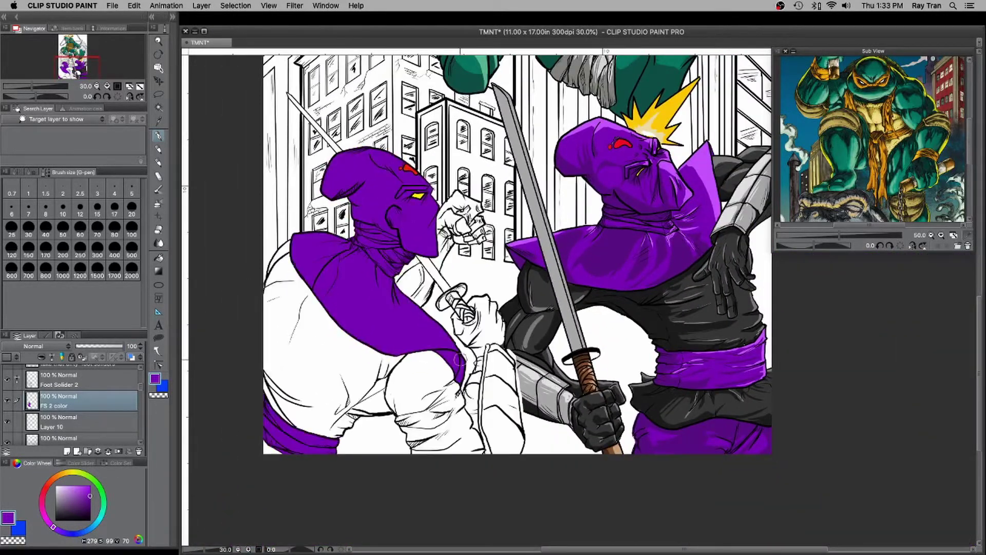
# - Select the Foot Solider 2 layer and make transparent the drawing color
pyautogui.scroll(4, 461, 359)
pyautogui.click(99, 386)
pyautogui.click(24, 538)
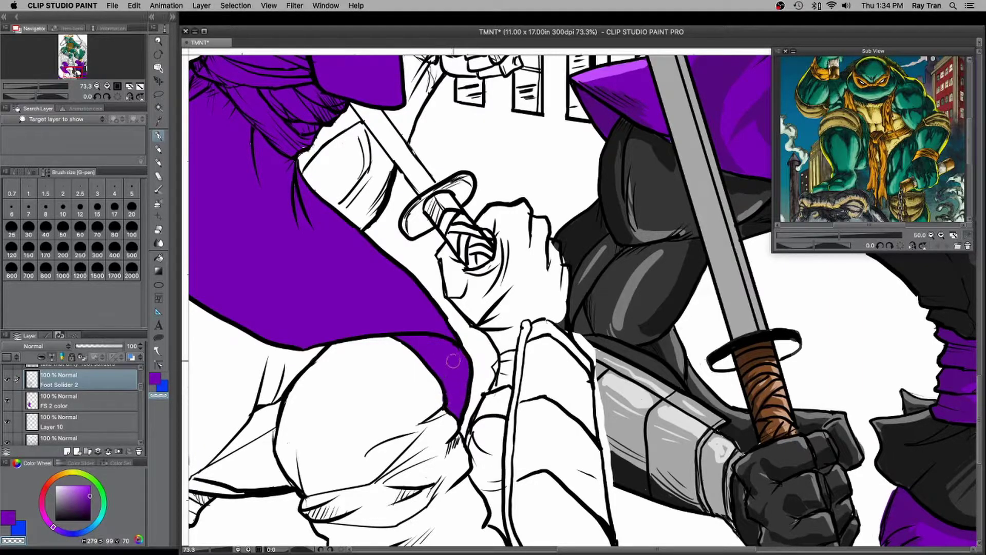
pyautogui.scroll(-3, 446, 342)
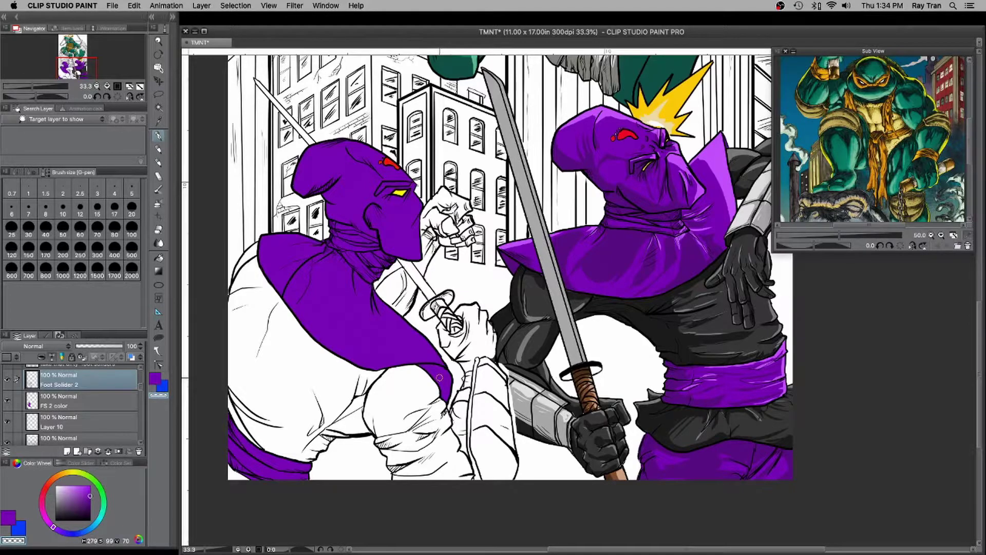
pyautogui.scroll(-1, 440, 377)
pyautogui.scroll(2, 437, 374)
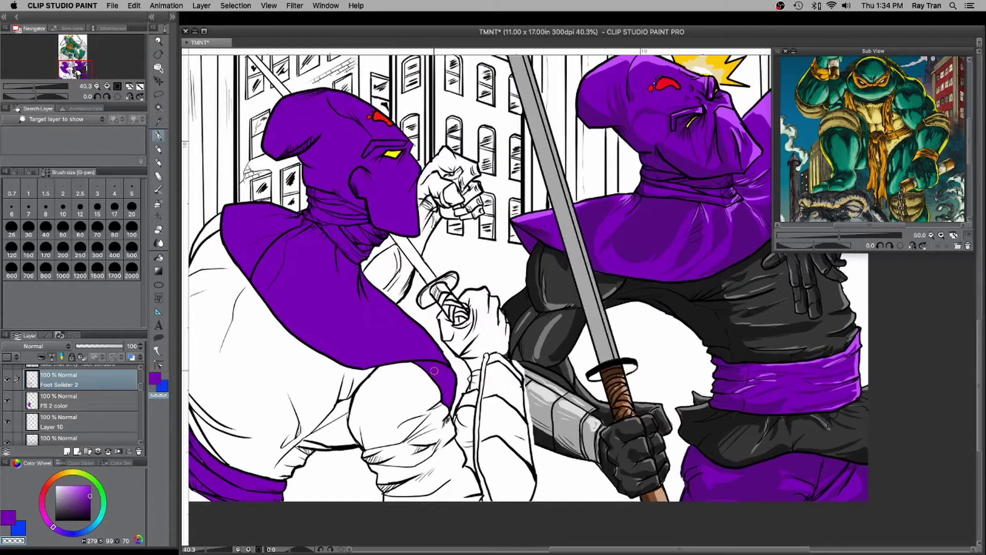
# - Sample the dark gray of the first Foot Soldier's suit from FS 1 color and return to the FS 2 color layer
pyautogui.scroll(-5, 82, 416)
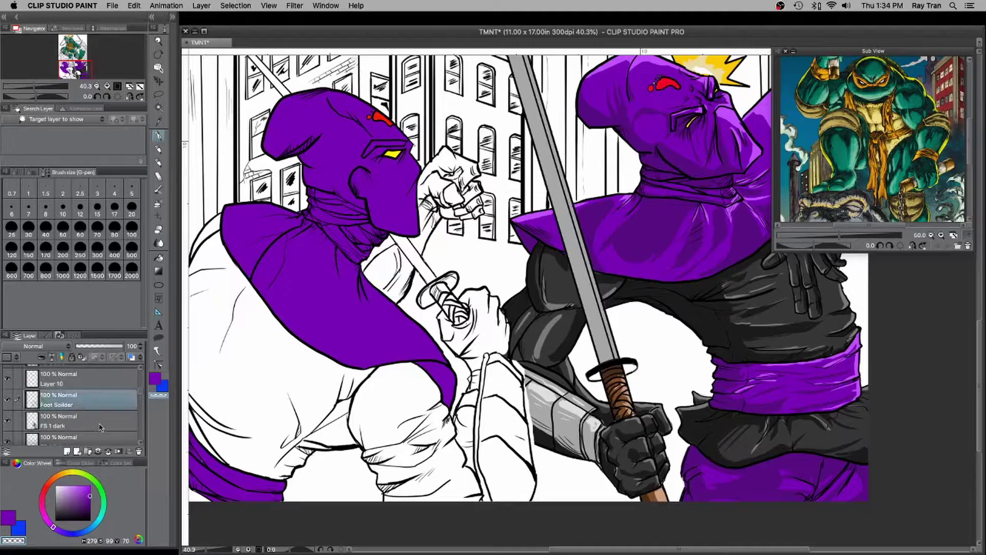
pyautogui.click(87, 394)
pyautogui.keyDown('alt'); pyautogui.click(562, 285); pyautogui.keyUp('alt')
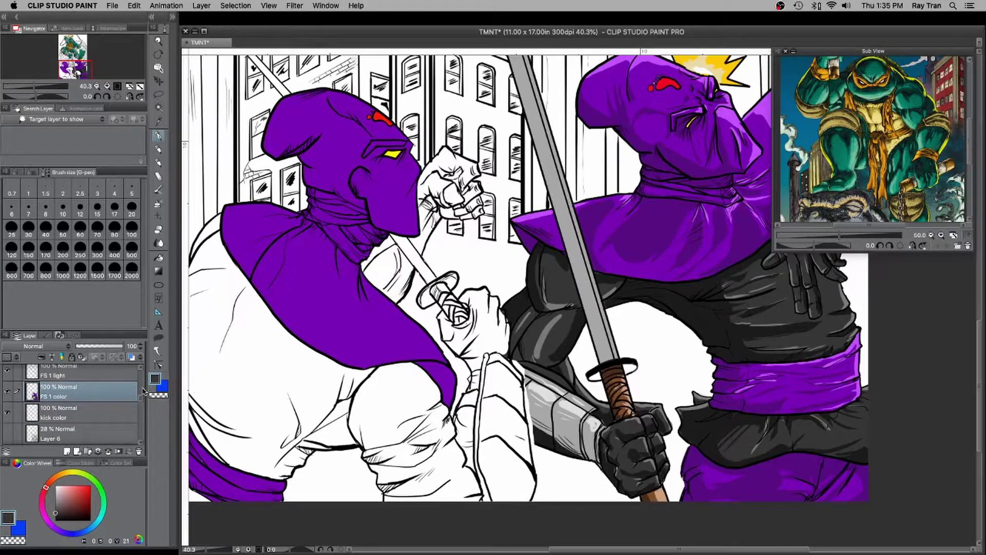
pyautogui.scroll(3, 118, 384)
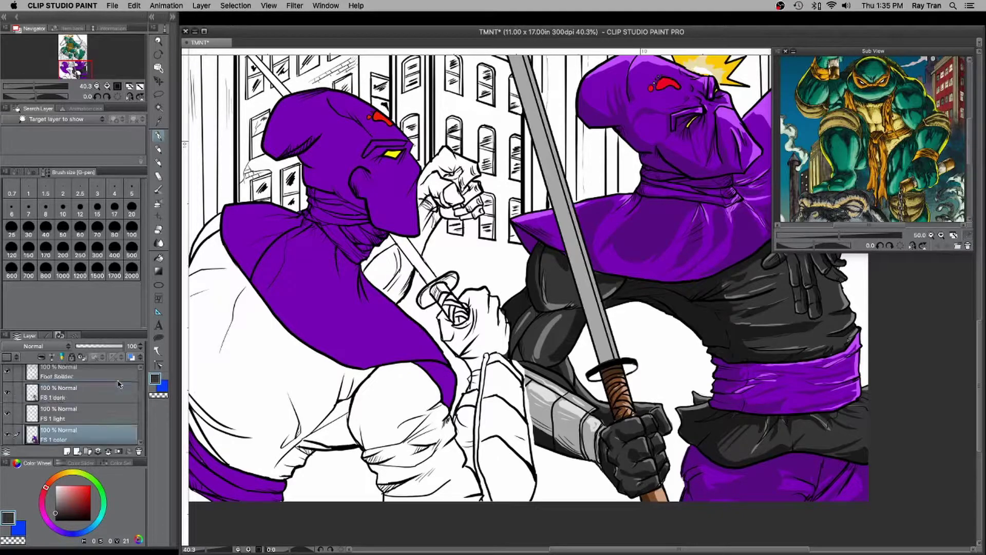
pyautogui.click(98, 393)
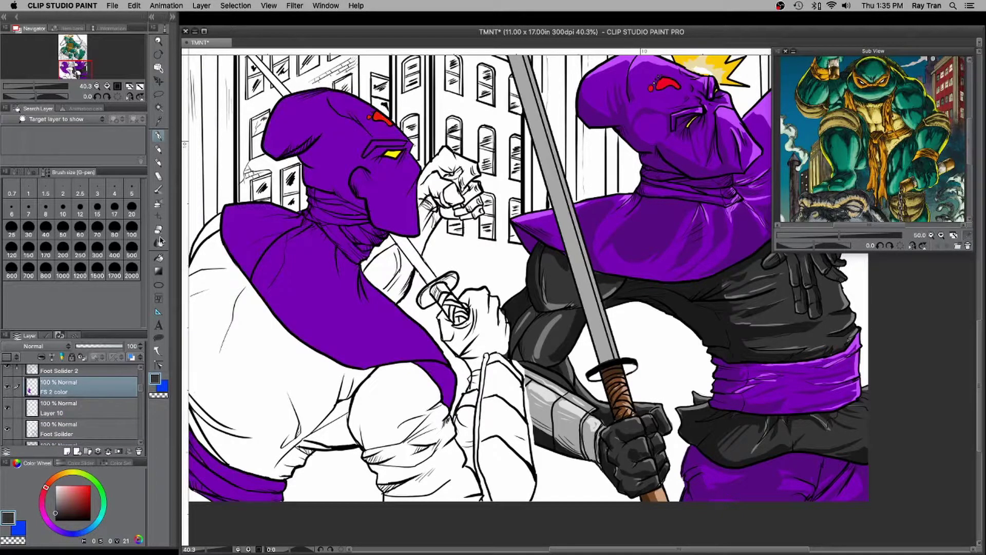
# - Fill the second Foot Soldier's back, shoulder, torso and the folded fabric below the cape with dark gray
pyautogui.click(159, 258)
pyautogui.click(273, 355)
pyautogui.click(219, 223)
pyautogui.click(329, 430)
pyautogui.click(194, 426)
pyautogui.click(199, 492)
pyautogui.click(434, 453)
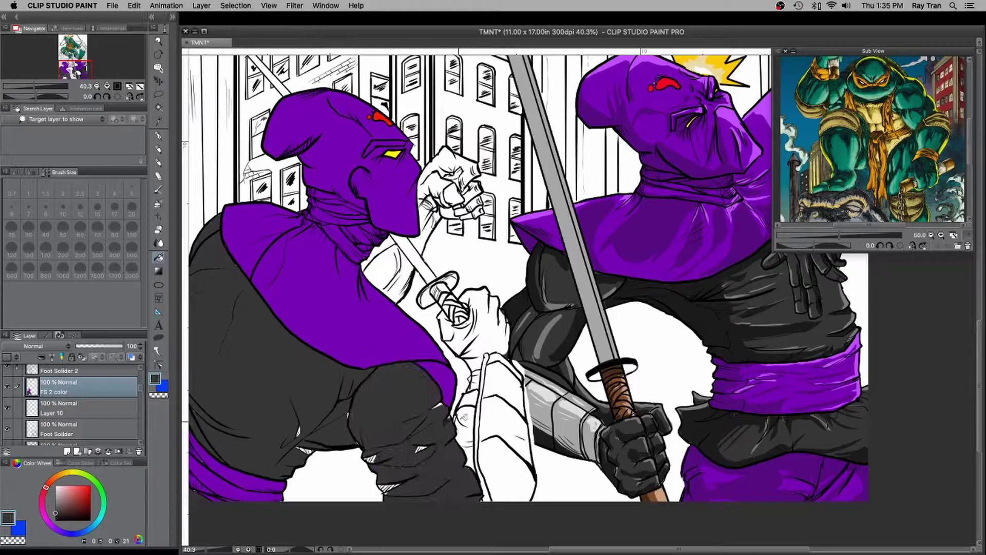
# - Fill the second Foot Soldier's arms, sword hand and raised fist with the dark gray
pyautogui.click(466, 426)
pyautogui.click(483, 329)
pyautogui.click(389, 271)
pyautogui.click(424, 229)
pyautogui.click(443, 165)
pyautogui.click(452, 197)
pyautogui.click(473, 190)
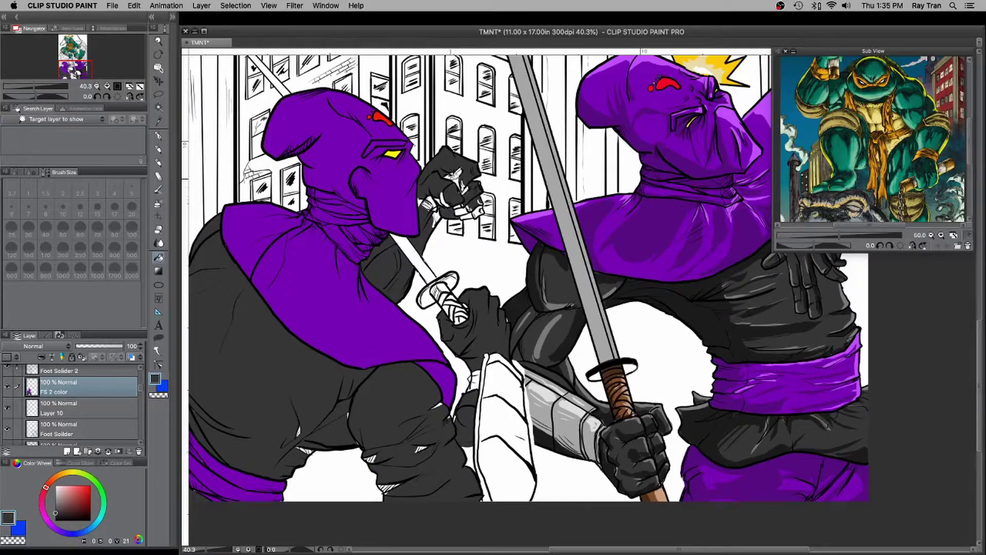
# - Brush dark gray over the white gaps left in the second Foot Soldier's suit folds, arms and raised fist
pyautogui.press('super+plus')
pyautogui.moveTo(336, 462); pyautogui.dragTo(344, 311)
pyautogui.press('p')
pyautogui.moveTo(248, 300); pyautogui.dragTo(243, 312)
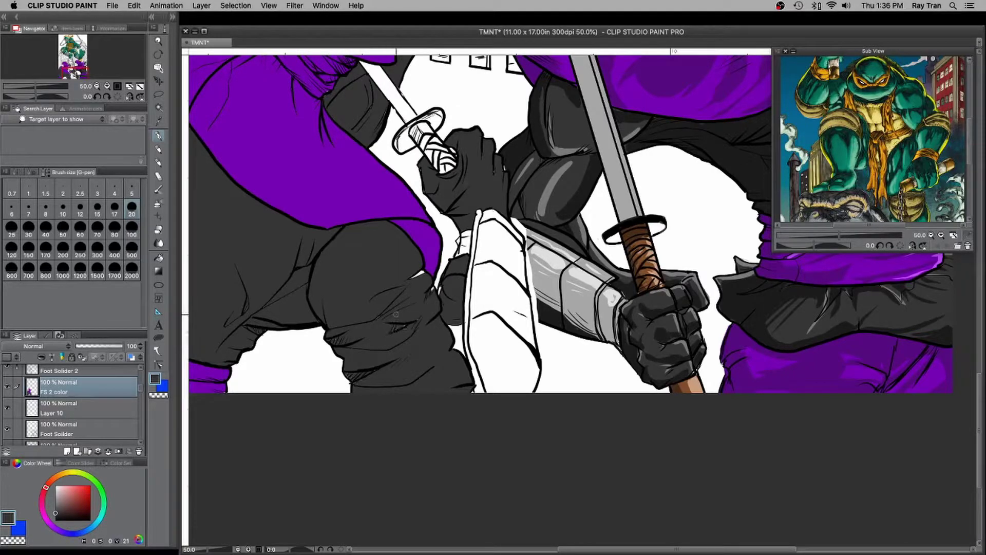
pyautogui.moveTo(439, 297); pyautogui.dragTo(448, 338)
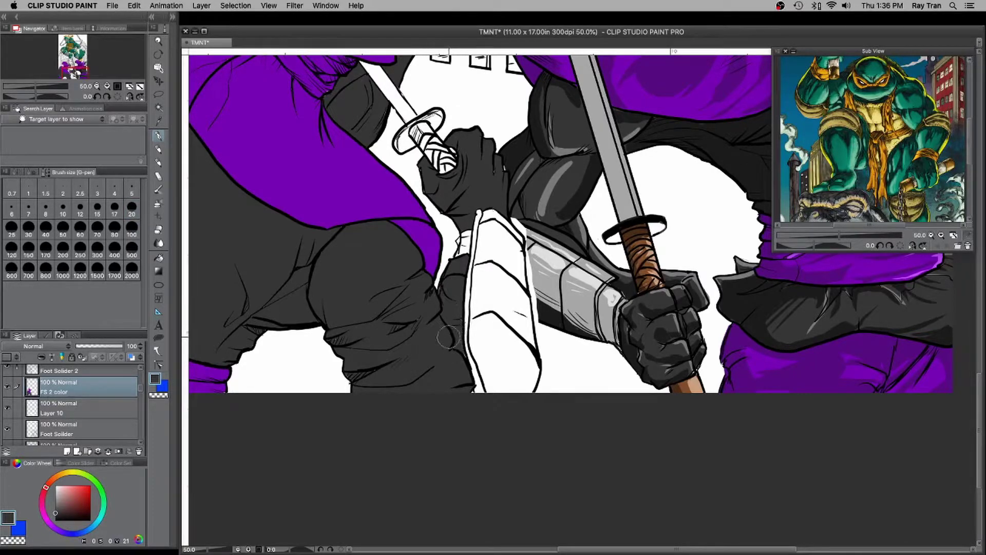
pyautogui.scroll(3, 440, 249)
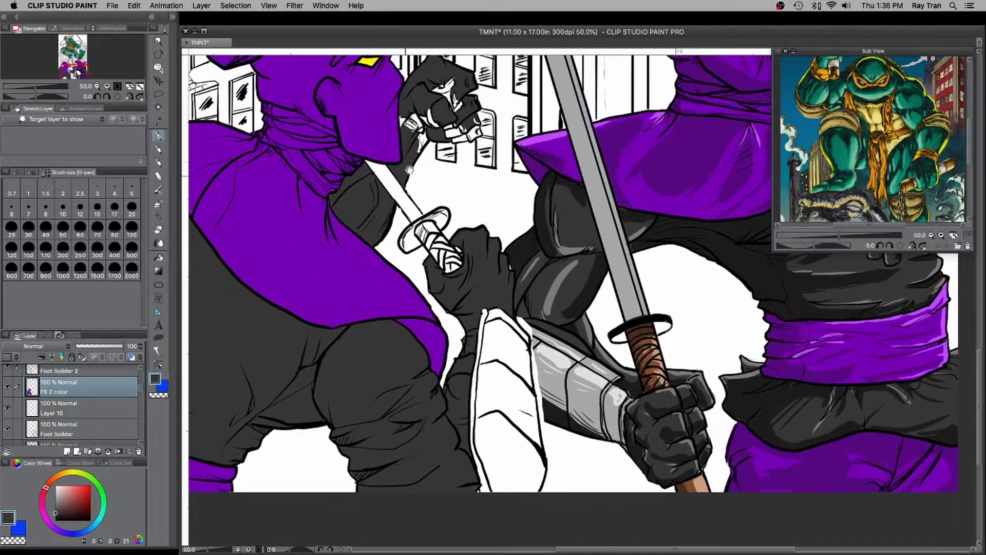
pyautogui.moveTo(411, 123)
pyautogui.mouseDown()
pyautogui.moveTo(436, 118)
pyautogui.moveTo(418, 146)
pyautogui.moveTo(433, 80)
pyautogui.moveTo(450, 90)
pyautogui.moveTo(450, 129)
pyautogui.moveTo(459, 135)
pyautogui.moveTo(479, 131)
pyautogui.mouseUp()
pyautogui.scroll(1, 455, 128)
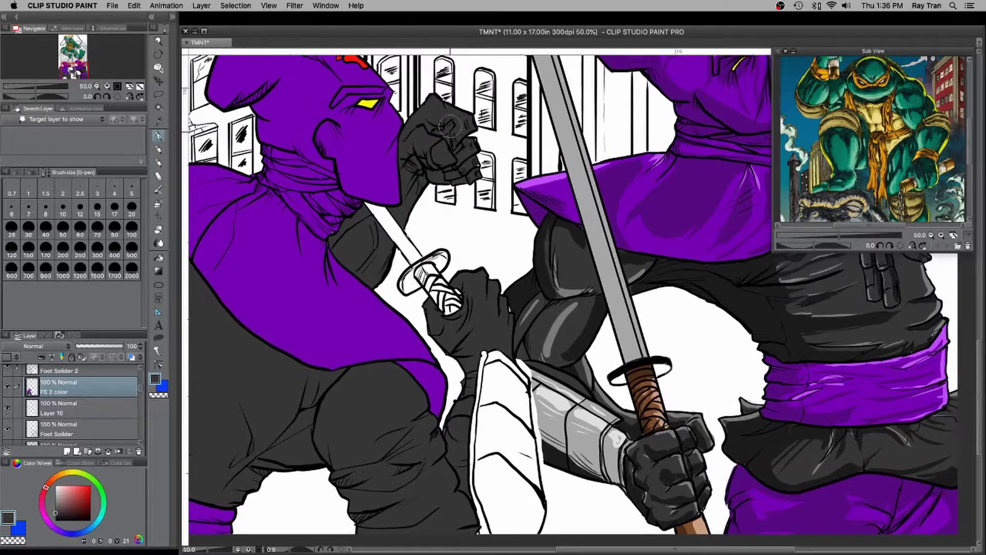
pyautogui.scroll(-3, 451, 164)
pyautogui.hscroll(-3, 451, 164)
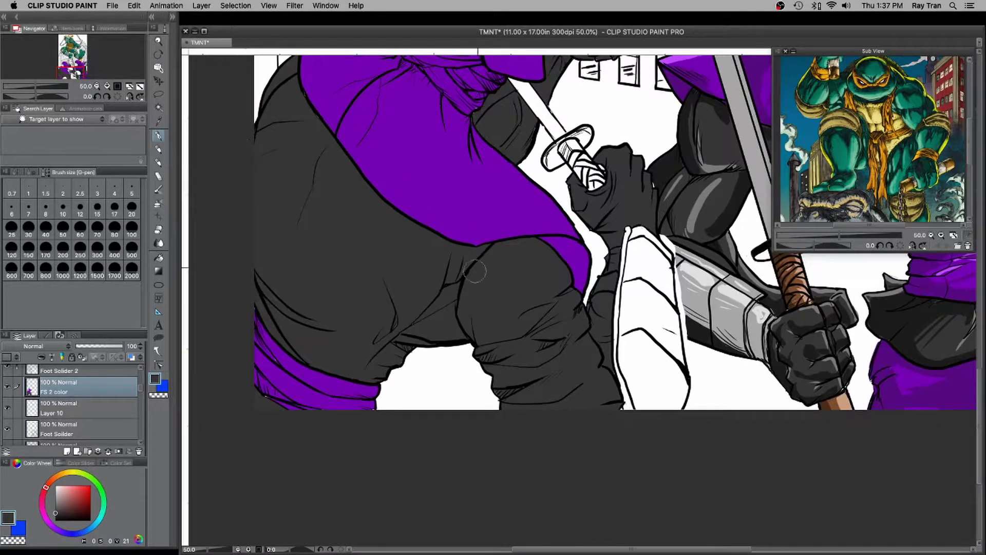
# - Add a new layer above FS 2 color and rename it FS 2 light
pyautogui.scroll(-3, 365, 268)
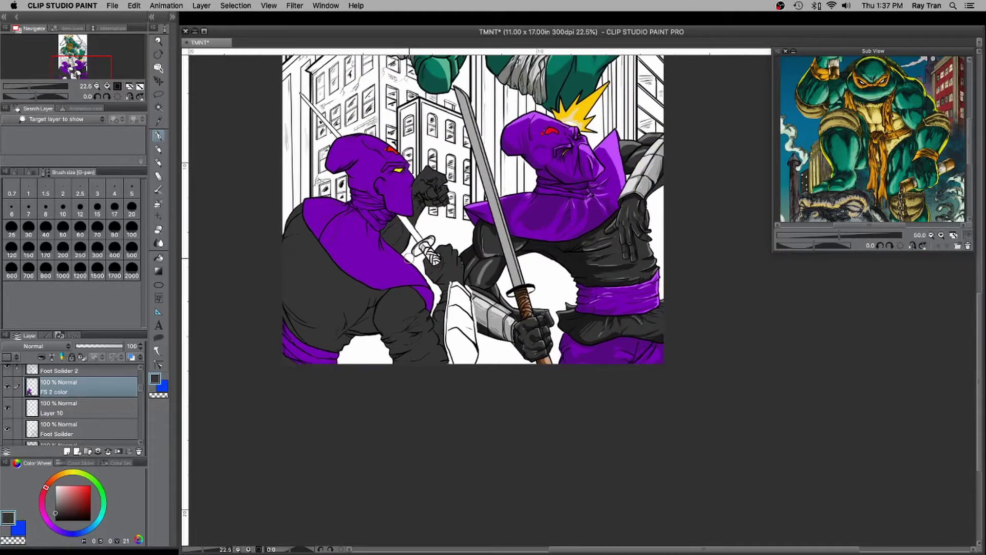
pyautogui.scroll(-1, 425, 252)
pyautogui.click(67, 451)
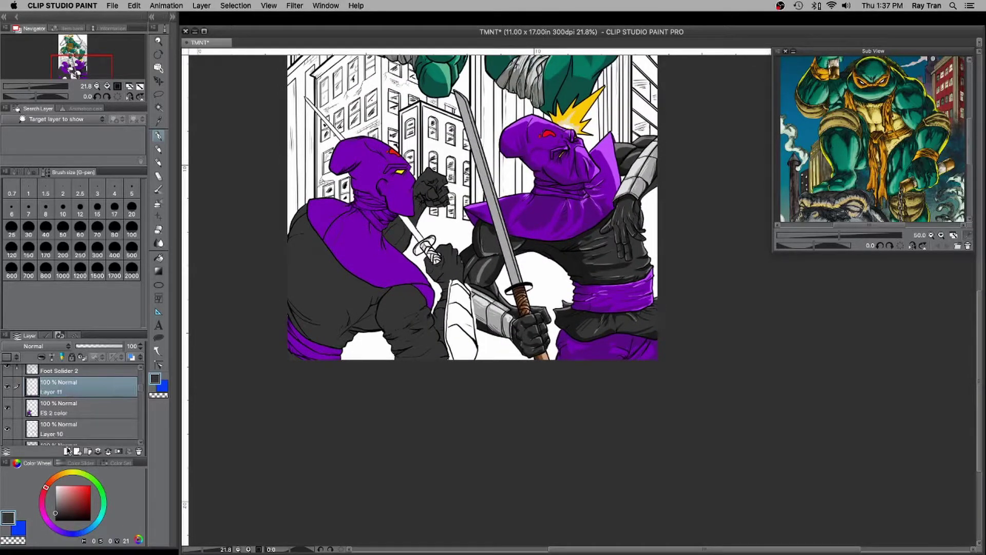
pyautogui.doubleClick(54, 391)
pyautogui.press('Return')
# - Sample the light purple highlight color from the FS 1 light layer and return to the FS 2 light layer
pyautogui.scroll(-5, 117, 401)
pyautogui.click(117, 390)
pyautogui.keyDown('alt'); pyautogui.click(606, 146); pyautogui.keyUp('alt')
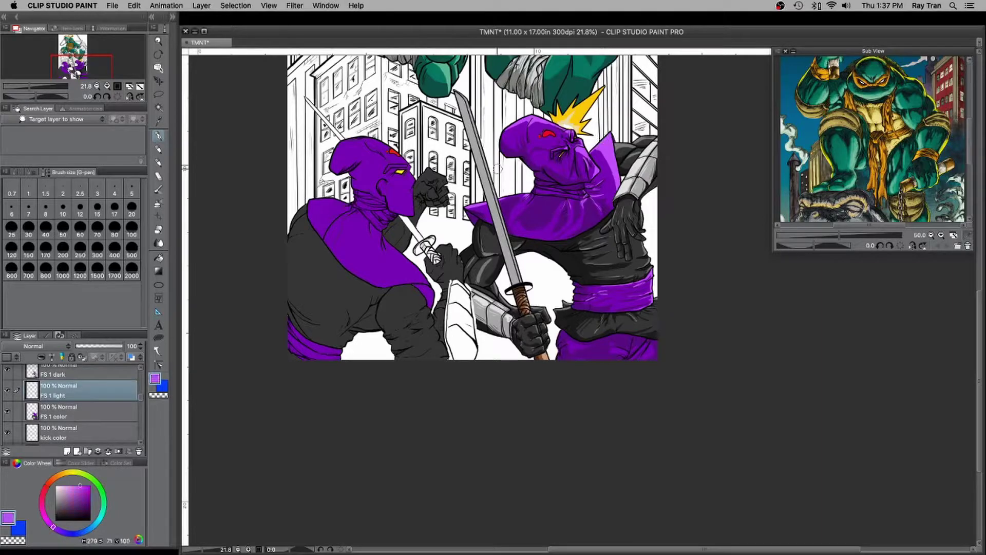
pyautogui.scroll(5, 76, 420)
pyautogui.click(86, 426)
# - Paint light purple highlights on the second Foot Soldier's hood, brow, ear area and face mask
pyautogui.scroll(8, 373, 252)
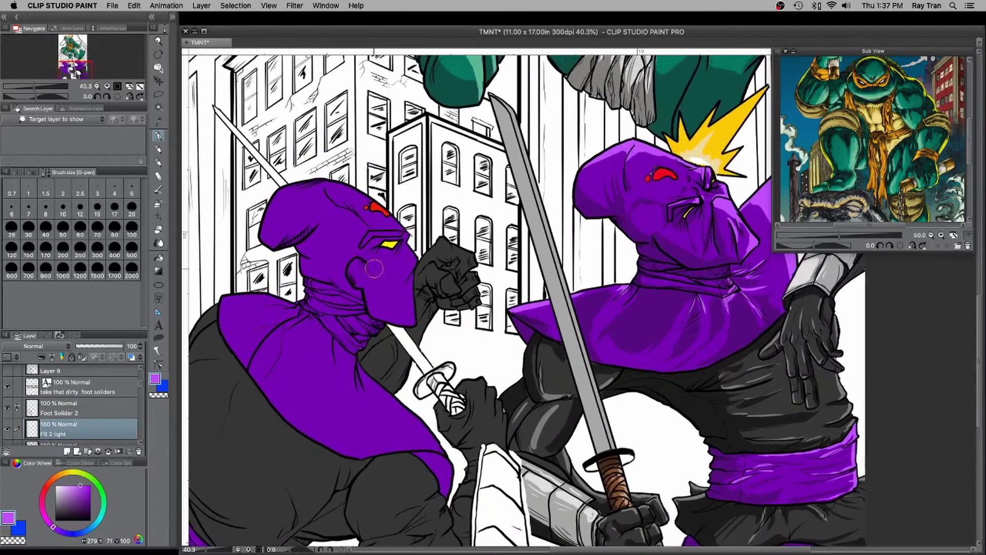
pyautogui.moveTo(261, 166)
pyautogui.mouseDown()
pyautogui.moveTo(308, 158)
pyautogui.moveTo(373, 180)
pyautogui.moveTo(424, 247)
pyautogui.moveTo(426, 341)
pyautogui.moveTo(412, 352)
pyautogui.mouseUp()
pyautogui.moveTo(423, 268); pyautogui.dragTo(419, 297)
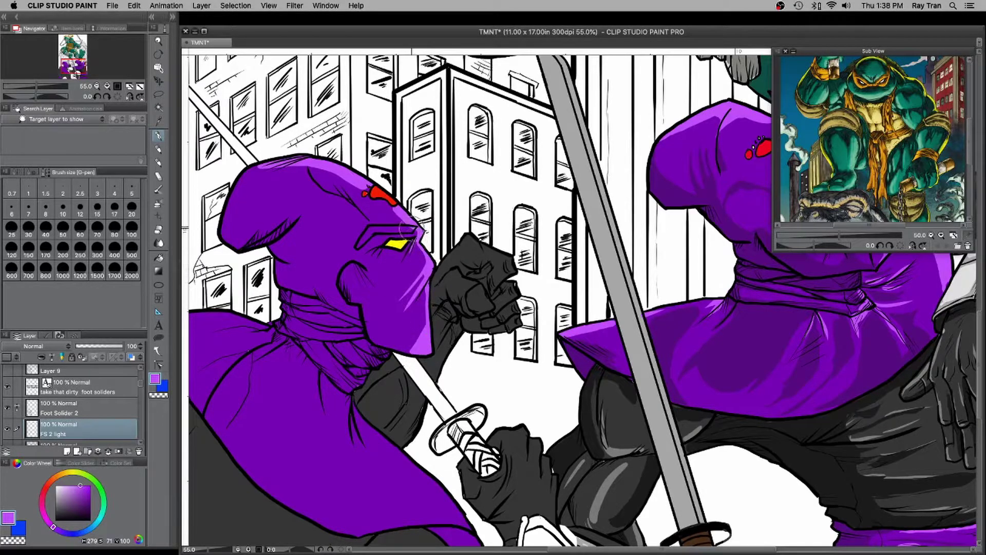
pyautogui.moveTo(310, 172)
pyautogui.mouseDown()
pyautogui.moveTo(384, 211)
pyautogui.moveTo(381, 201)
pyautogui.mouseUp()
pyautogui.moveTo(296, 217); pyautogui.dragTo(257, 236)
pyautogui.moveTo(352, 203); pyautogui.dragTo(368, 219)
pyautogui.moveTo(351, 265)
pyautogui.mouseDown()
pyautogui.moveTo(363, 272)
pyautogui.moveTo(349, 281)
pyautogui.mouseUp()
pyautogui.moveTo(418, 257); pyautogui.dragTo(401, 280)
pyautogui.moveTo(421, 237); pyautogui.dragTo(396, 276)
# - Paint light purple highlights on the second Foot Soldier's neck wrap, cape and waist sash
pyautogui.moveTo(380, 354); pyautogui.dragTo(345, 452)
pyautogui.moveTo(393, 411); pyautogui.dragTo(383, 440)
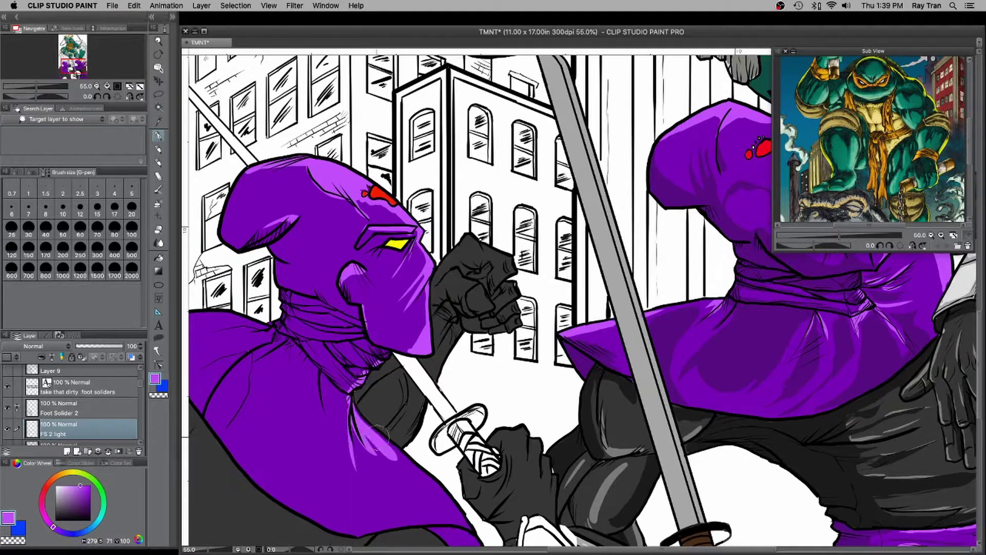
pyautogui.scroll(-5, 377, 439)
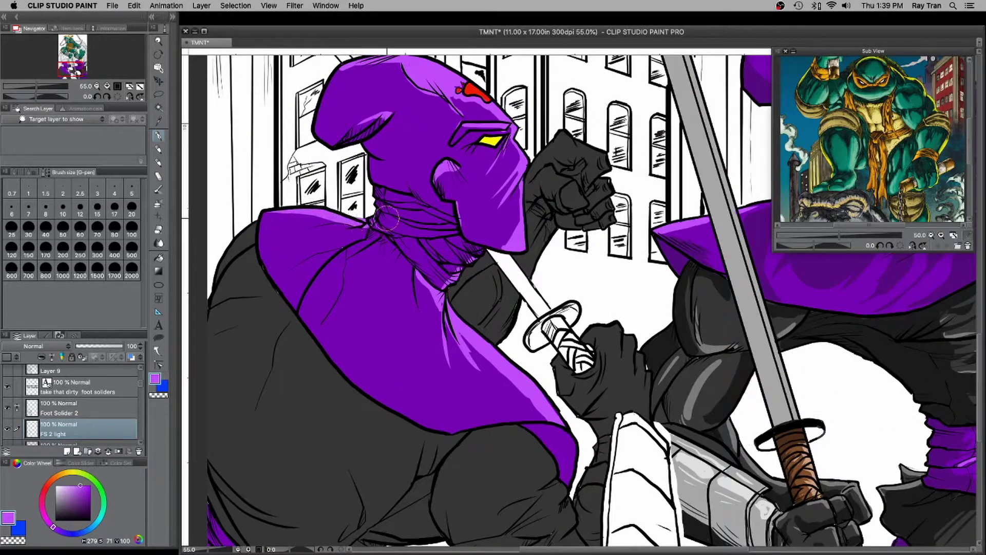
pyautogui.scroll(-6, 554, 355)
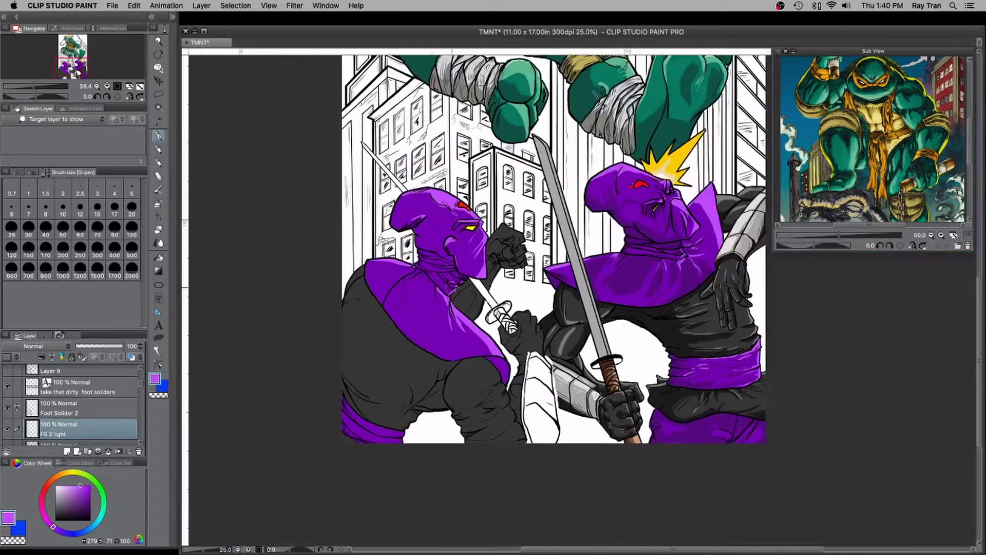
pyautogui.scroll(5, 348, 227)
pyautogui.moveTo(359, 278); pyautogui.dragTo(352, 273)
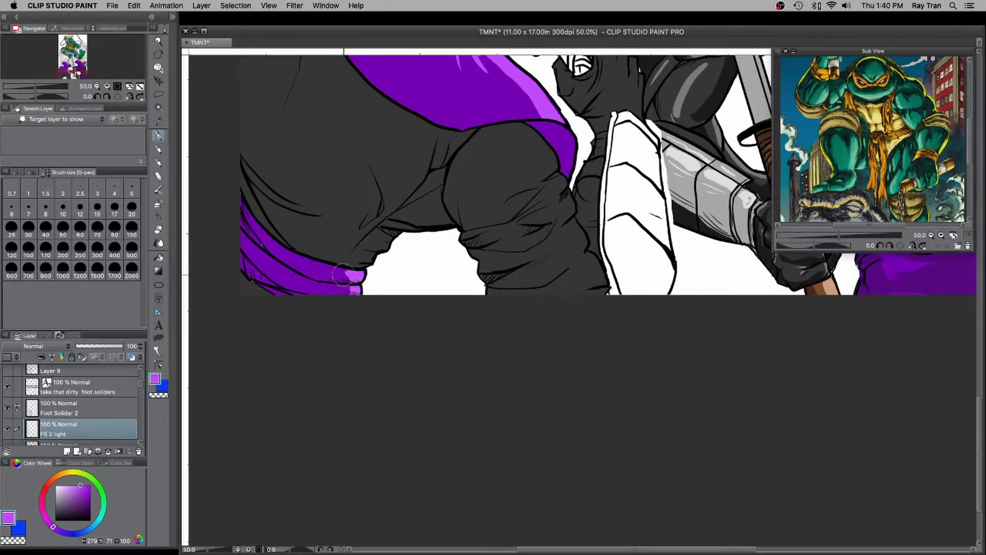
# - Sample the gray suit highlight color from the FS 1 light layer and return to the FS 2 light layer
pyautogui.scroll(-4, 343, 275)
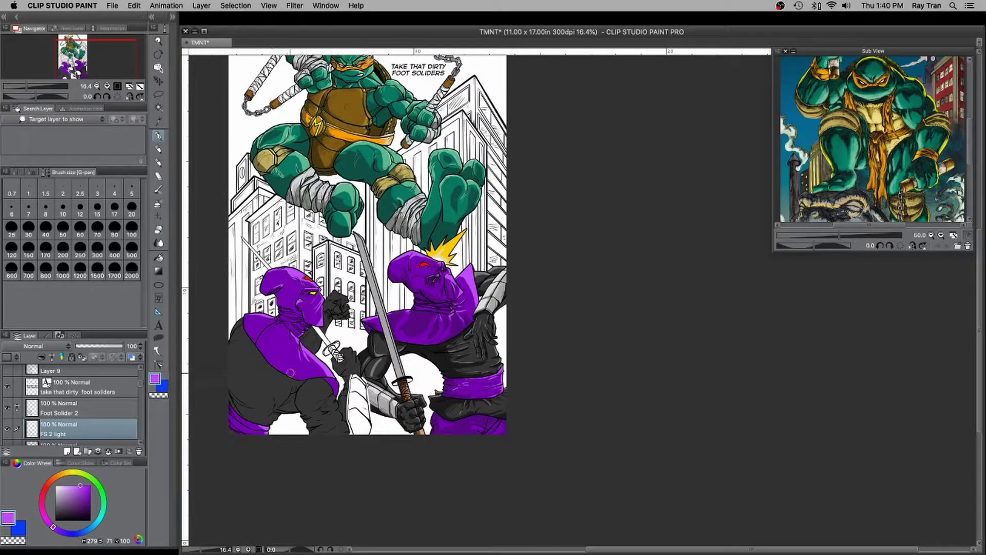
pyautogui.scroll(-3, 120, 414)
pyautogui.click(123, 418)
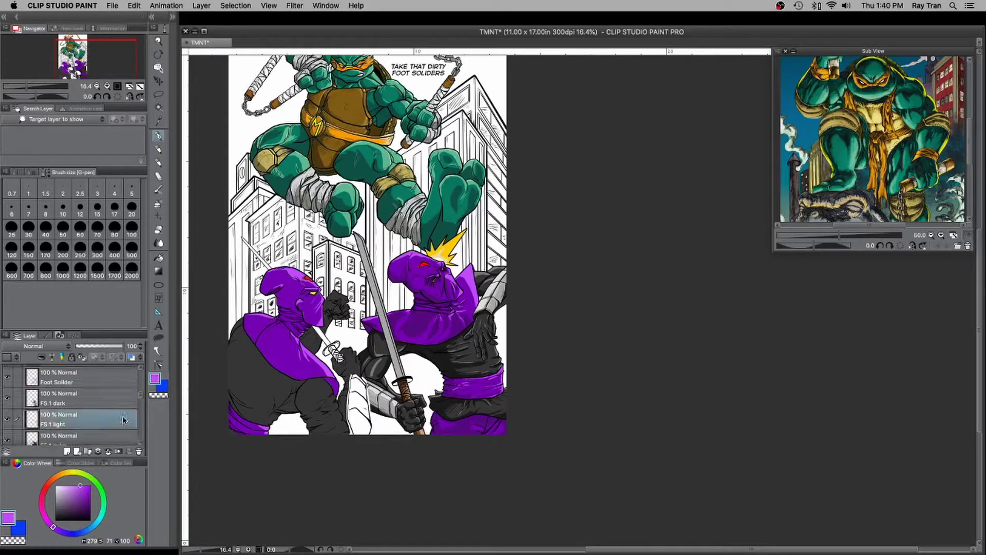
pyautogui.scroll(3, 67, 416)
pyautogui.click(69, 401)
# - Paint gray highlights on the second Foot Soldier's raised fist and on the glove gripping the sword
pyautogui.scroll(4, 298, 288)
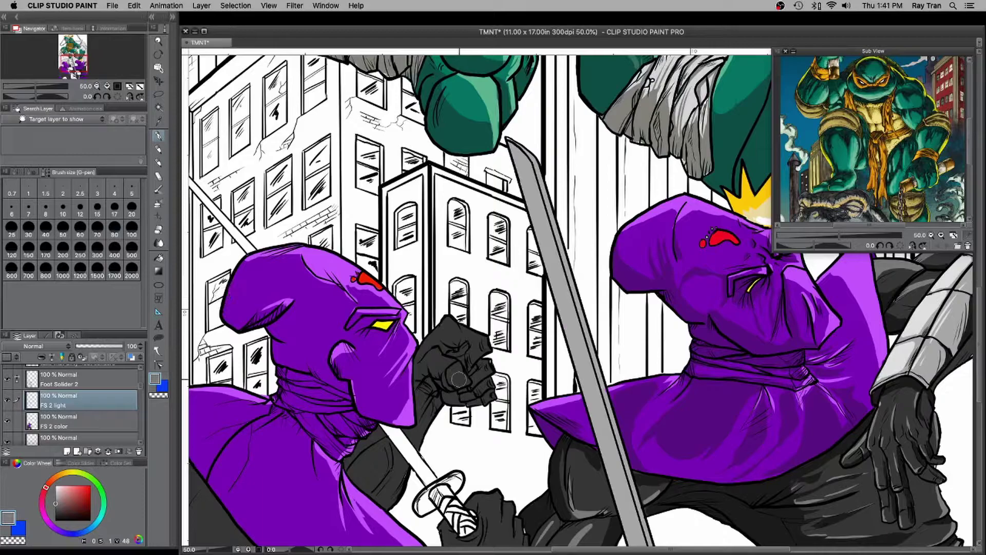
pyautogui.scroll(1, 454, 348)
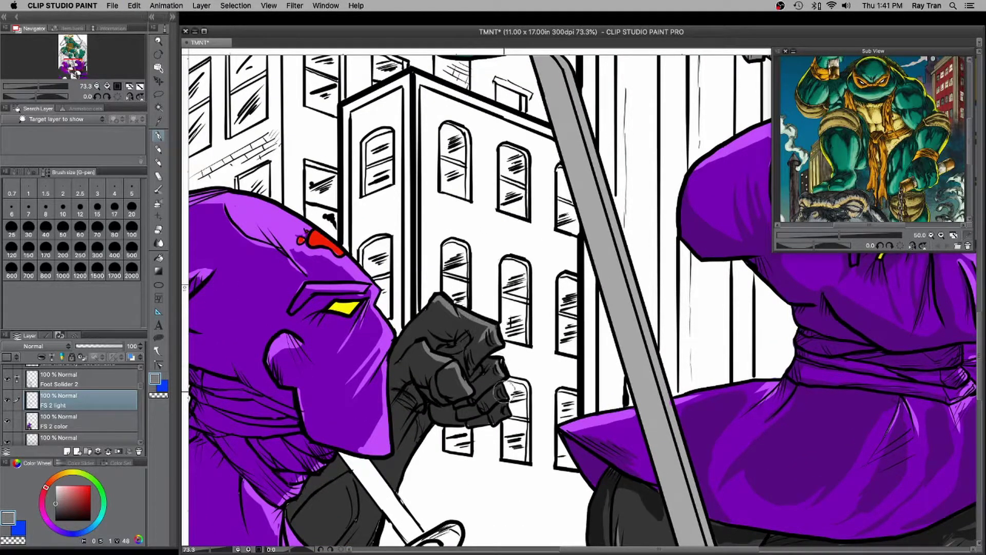
pyautogui.scroll(-5, 477, 401)
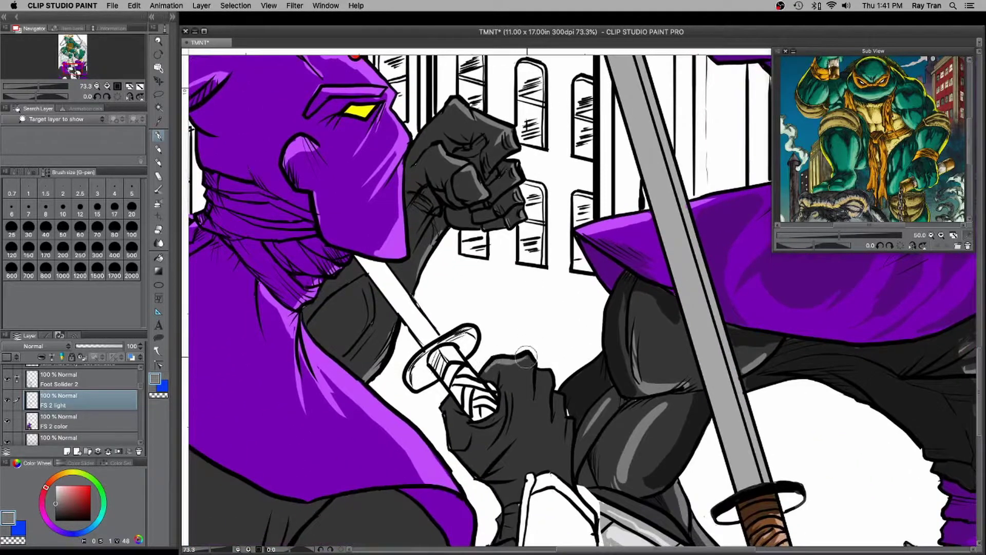
pyautogui.moveTo(530, 400); pyautogui.dragTo(532, 436)
pyautogui.moveTo(551, 403)
pyautogui.mouseDown()
pyautogui.moveTo(547, 452)
pyautogui.moveTo(564, 478)
pyautogui.mouseUp()
pyautogui.moveTo(512, 394); pyautogui.dragTo(514, 420)
pyautogui.moveTo(500, 461); pyautogui.dragTo(524, 422)
# - Paint gray highlights on the second Foot Soldier's upper arm, wrist, sleeve folds and the lower edge of the torso
pyautogui.scroll(-5, 524, 419)
pyautogui.moveTo(573, 331); pyautogui.dragTo(580, 362)
pyautogui.moveTo(644, 349); pyautogui.dragTo(629, 448)
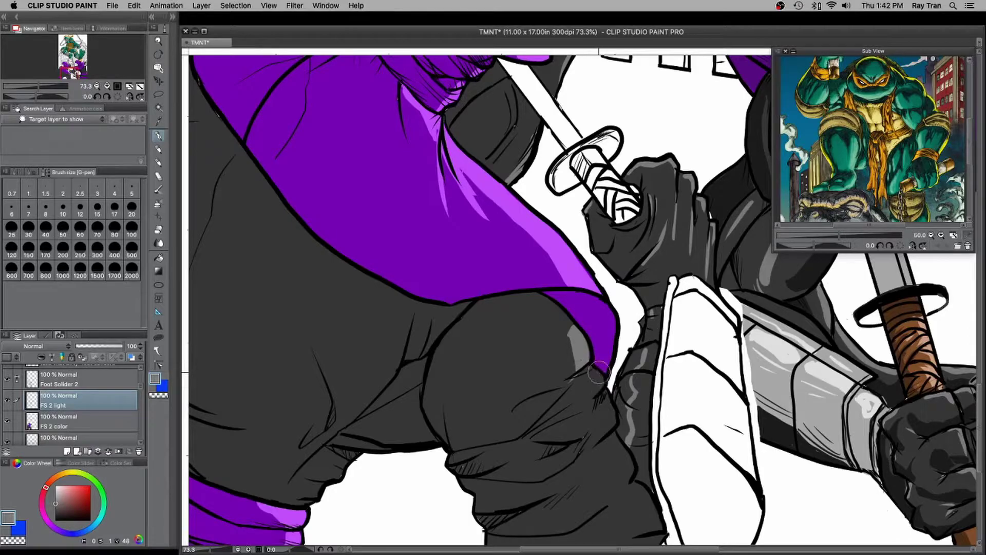
pyautogui.scroll(-3, 590, 366)
pyautogui.moveTo(545, 396); pyautogui.dragTo(511, 404)
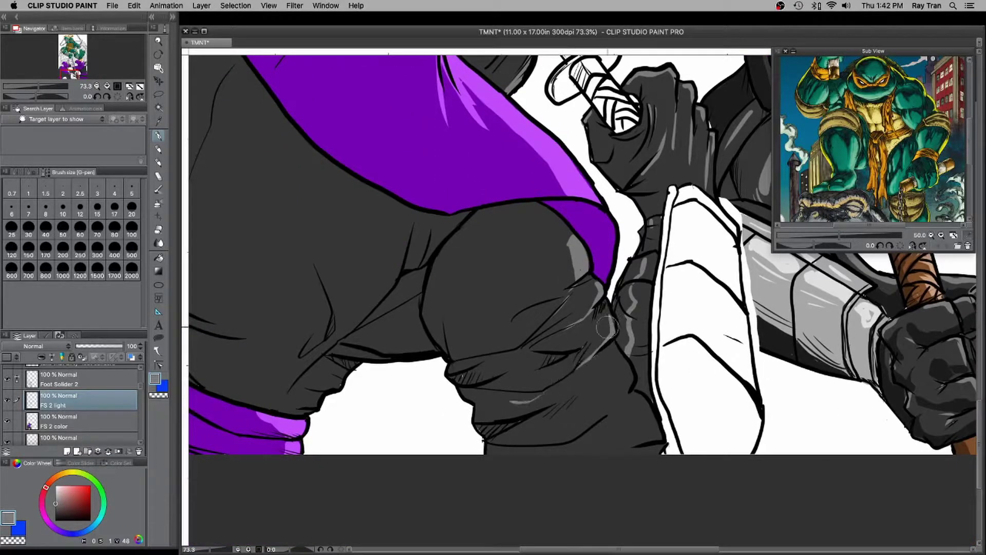
pyautogui.moveTo(622, 342)
pyautogui.mouseDown()
pyautogui.moveTo(605, 413)
pyautogui.moveTo(567, 424)
pyautogui.mouseUp()
pyautogui.moveTo(567, 443); pyautogui.dragTo(543, 448)
pyautogui.scroll(-3, 589, 413)
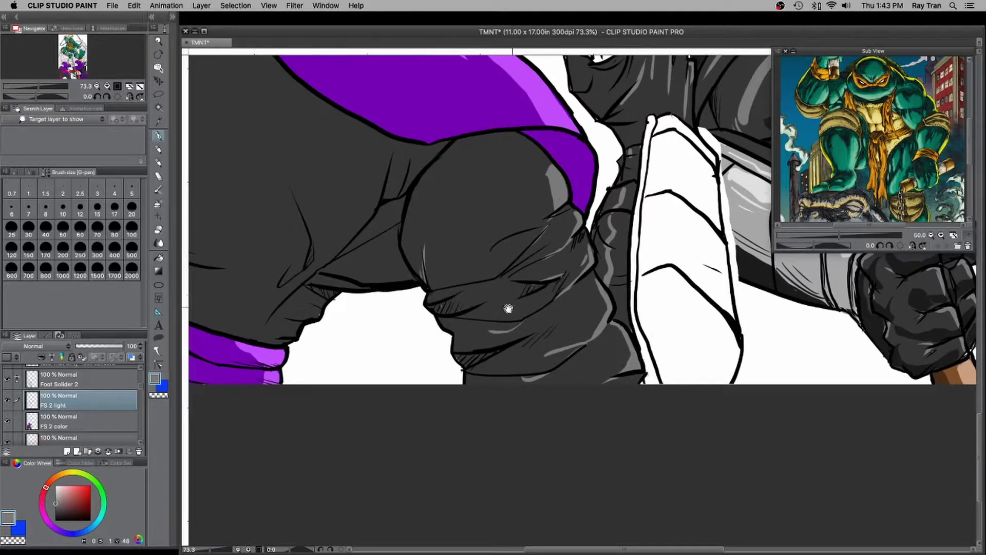
pyautogui.hscroll(-4, 508, 308)
pyautogui.scroll(1, 508, 308)
pyautogui.moveTo(555, 319); pyautogui.dragTo(502, 322)
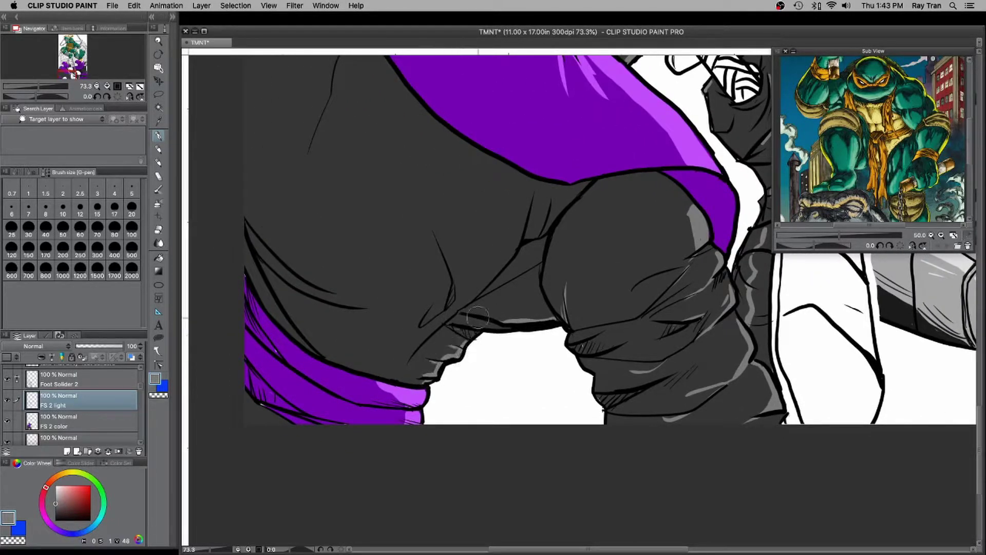
# - Paint a gray highlight along the top of the second Foot Soldier's rear shoulder beside the cape
pyautogui.scroll(15, 440, 324)
pyautogui.hscroll(-5, 440, 324)
pyautogui.moveTo(417, 267); pyautogui.dragTo(441, 249)
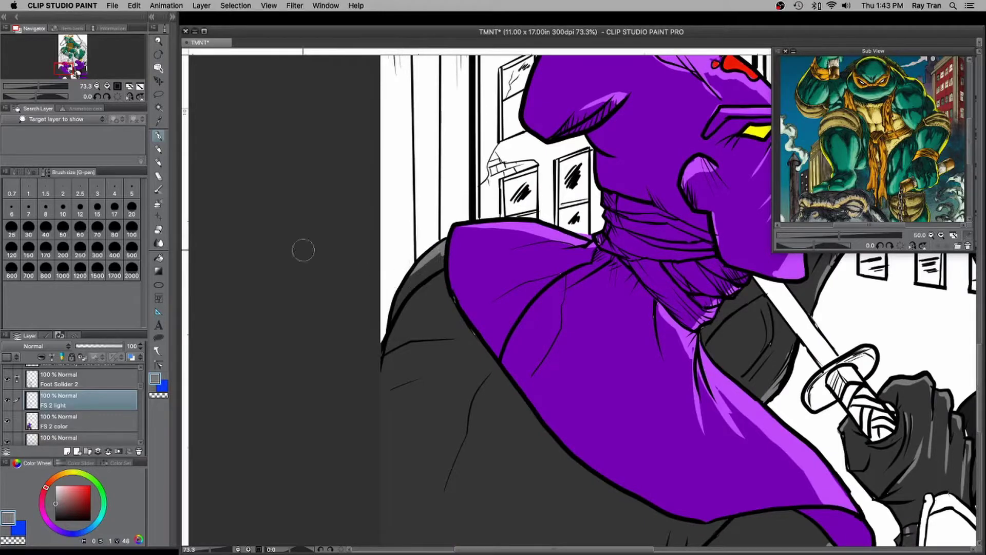
pyautogui.scroll(-5, 303, 250)
pyautogui.scroll(-3, 507, 381)
pyautogui.scroll(5, 611, 199)
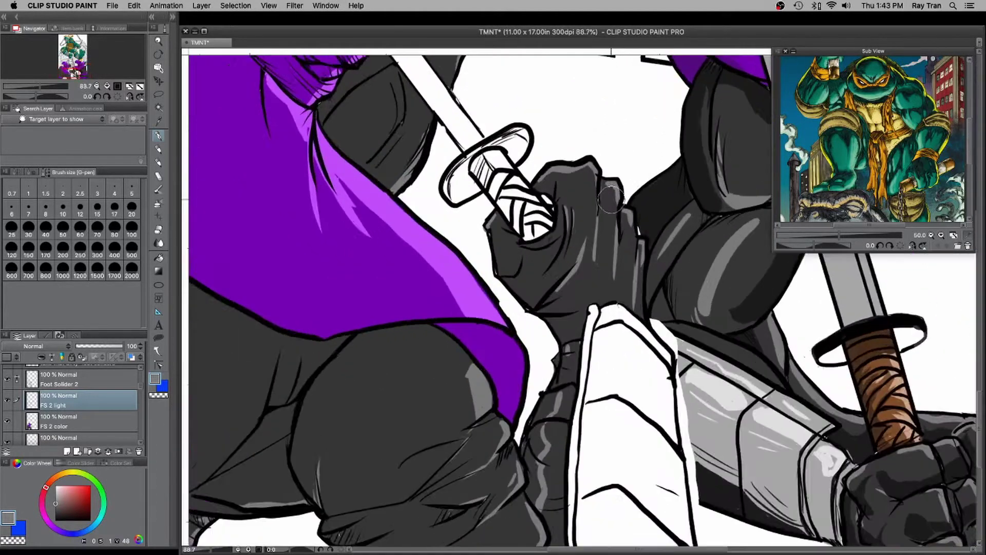
# - Sample the dark purple shadow color of the first Foot Soldier from the FS 1 dark layer
pyautogui.scroll(-5, 611, 198)
pyautogui.scroll(-5, 104, 407)
pyautogui.click(105, 407)
pyautogui.keyDown('alt'); pyautogui.click(581, 191); pyautogui.keyUp('alt')
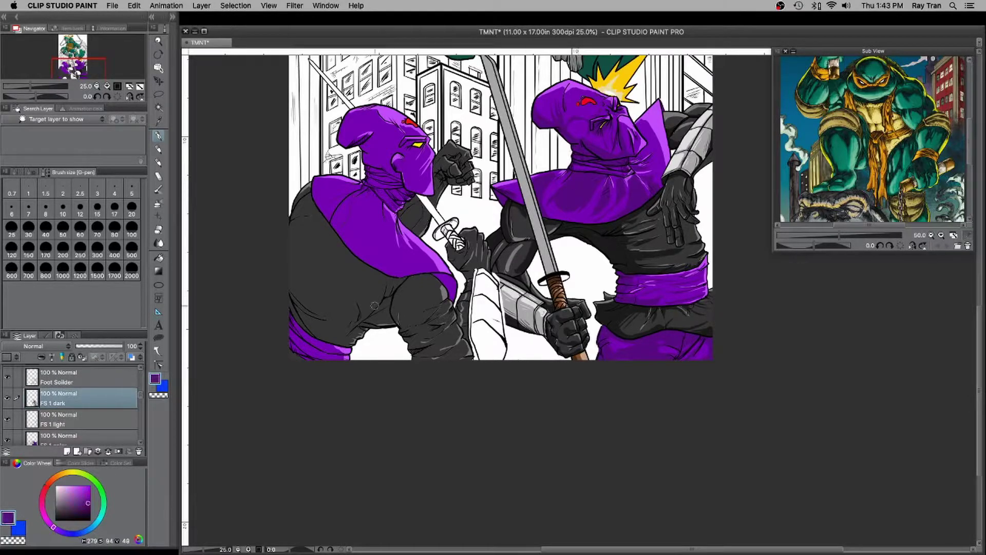
pyautogui.scroll(3, 88, 405)
# - Add a new layer between FS 2 light and FS 2 color and name it FS 2 dark
pyautogui.click(88, 382)
pyautogui.scroll(2, 139, 373)
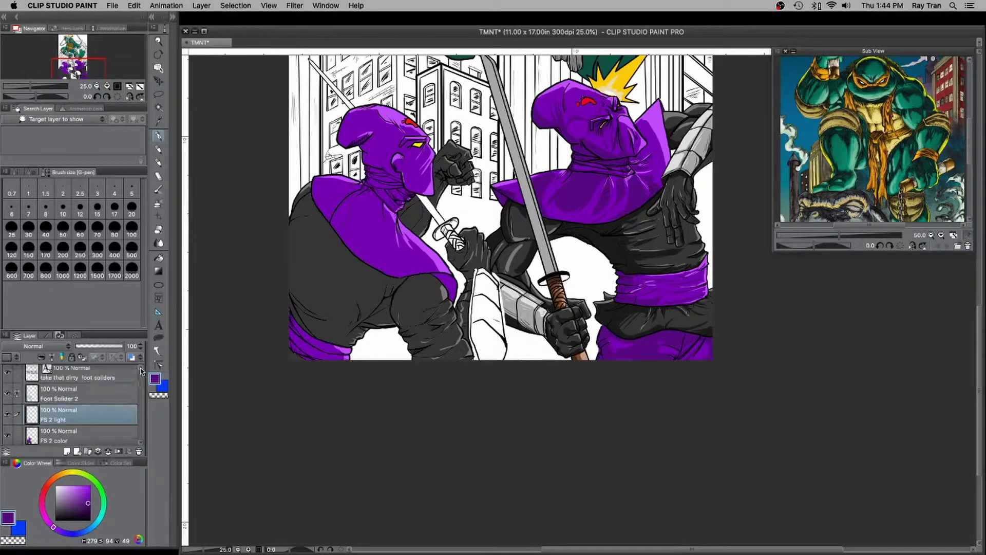
pyautogui.scroll(-1, 122, 432)
pyautogui.click(97, 419)
pyautogui.scroll(-1, 137, 424)
pyautogui.doubleClick(61, 411)
pyautogui.press('Return')
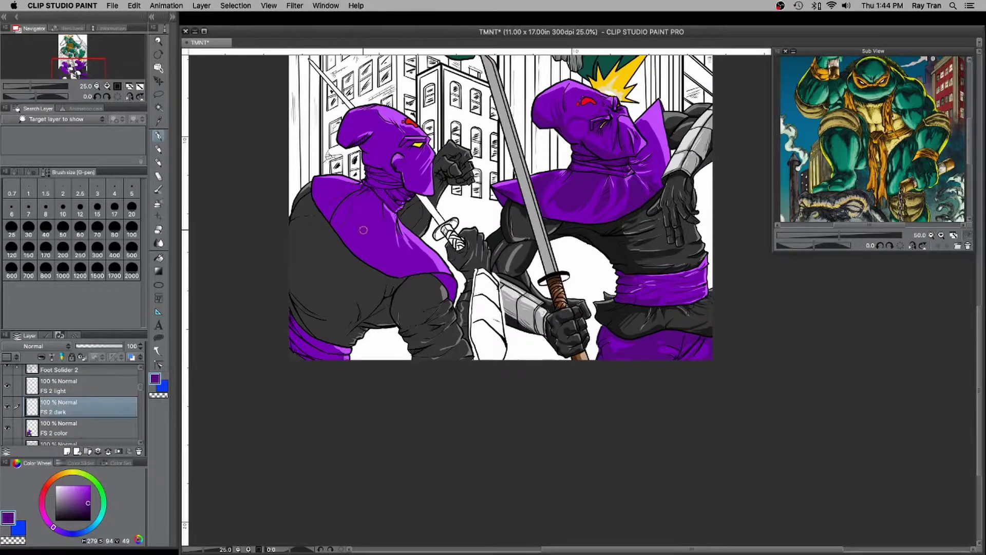
# - Paint dark purple shadows on the second Foot Soldier's hood, back of the head, ear area and under the eye
pyautogui.scroll(3, 388, 168)
pyautogui.moveTo(358, 124); pyautogui.dragTo(337, 277)
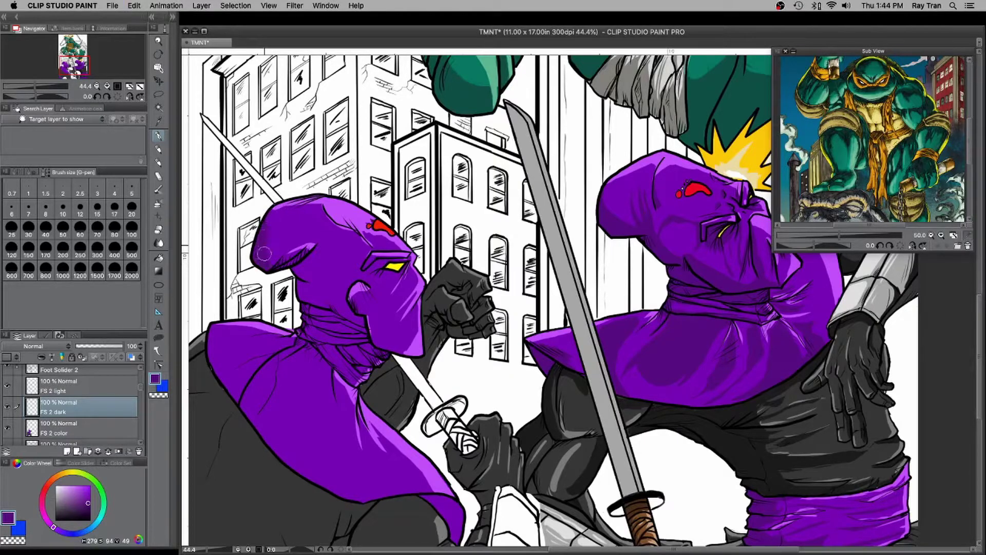
pyautogui.scroll(4, 282, 256)
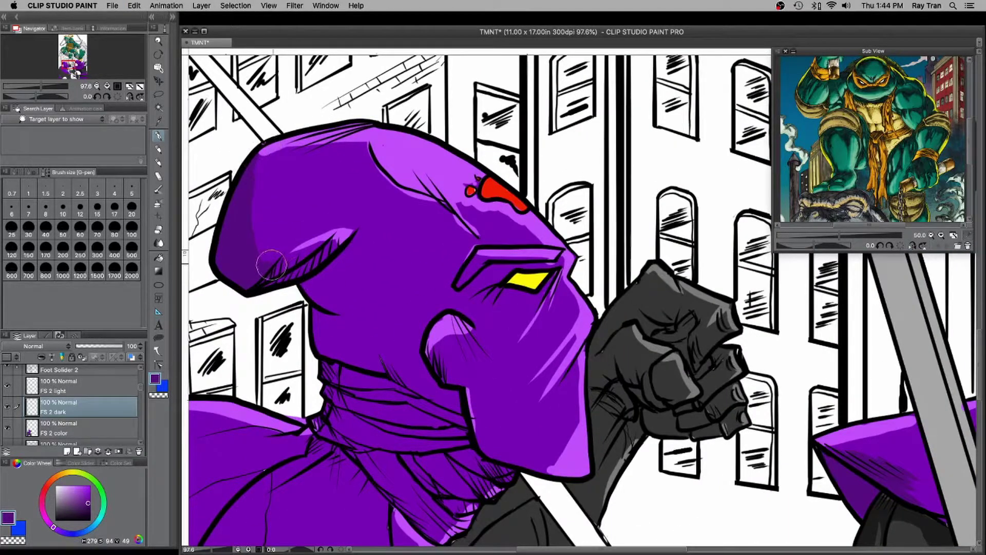
pyautogui.moveTo(306, 281)
pyautogui.mouseDown()
pyautogui.moveTo(366, 320)
pyautogui.moveTo(321, 341)
pyautogui.moveTo(344, 357)
pyautogui.mouseUp()
pyautogui.moveTo(430, 320)
pyautogui.mouseDown()
pyautogui.moveTo(424, 364)
pyautogui.moveTo(454, 396)
pyautogui.moveTo(432, 357)
pyautogui.mouseUp()
pyautogui.moveTo(507, 290); pyautogui.dragTo(546, 283)
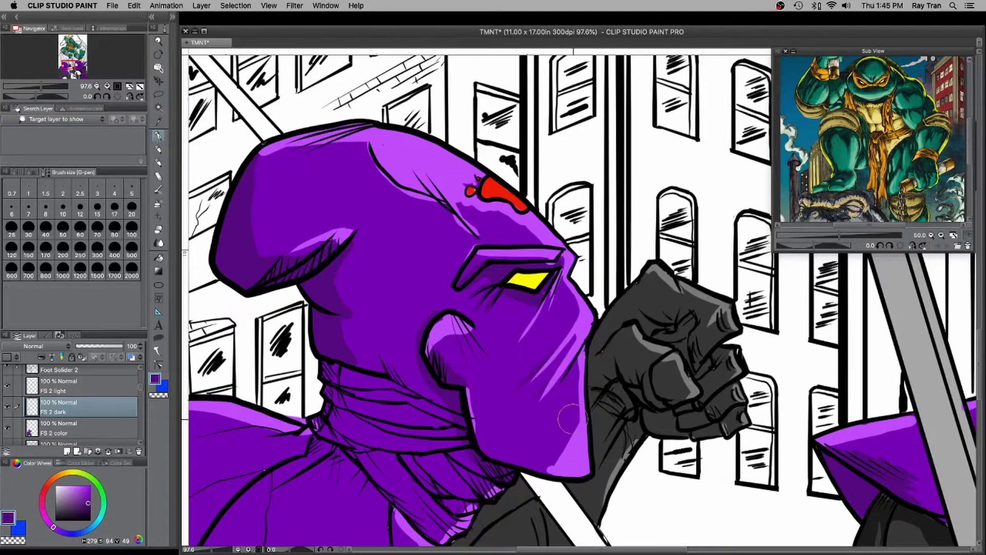
# - Shade the second Foot Soldier's upper neck wrap and the cape's front crease in dark purple, switching to the lasso fill tool
pyautogui.scroll(-5, 295, 262)
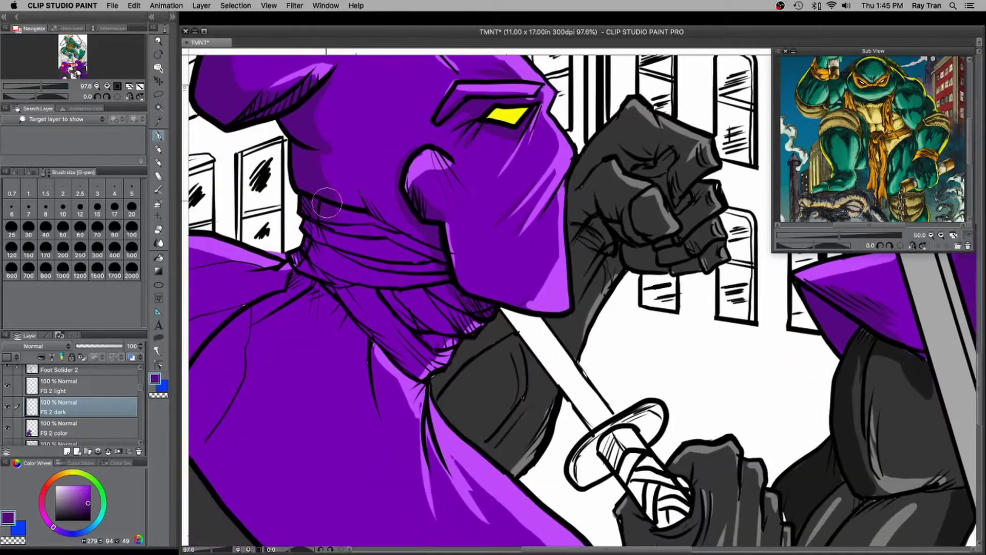
pyautogui.moveTo(355, 212)
pyautogui.mouseDown()
pyautogui.moveTo(368, 326)
pyautogui.moveTo(304, 207)
pyautogui.moveTo(318, 281)
pyautogui.moveTo(366, 331)
pyautogui.mouseUp()
pyautogui.press('t')
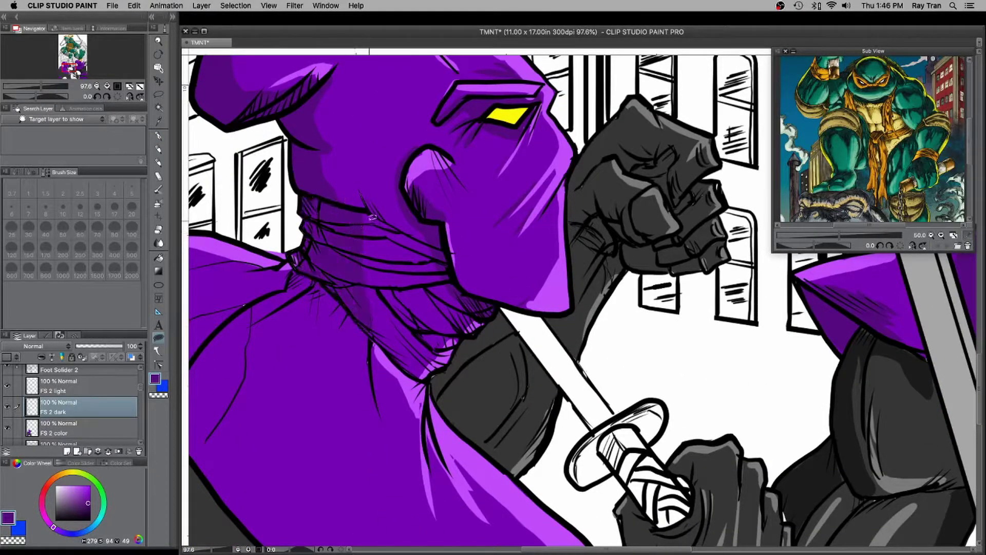
pyautogui.moveTo(405, 235); pyautogui.dragTo(379, 221)
pyautogui.moveTo(367, 289); pyautogui.dragTo(385, 322)
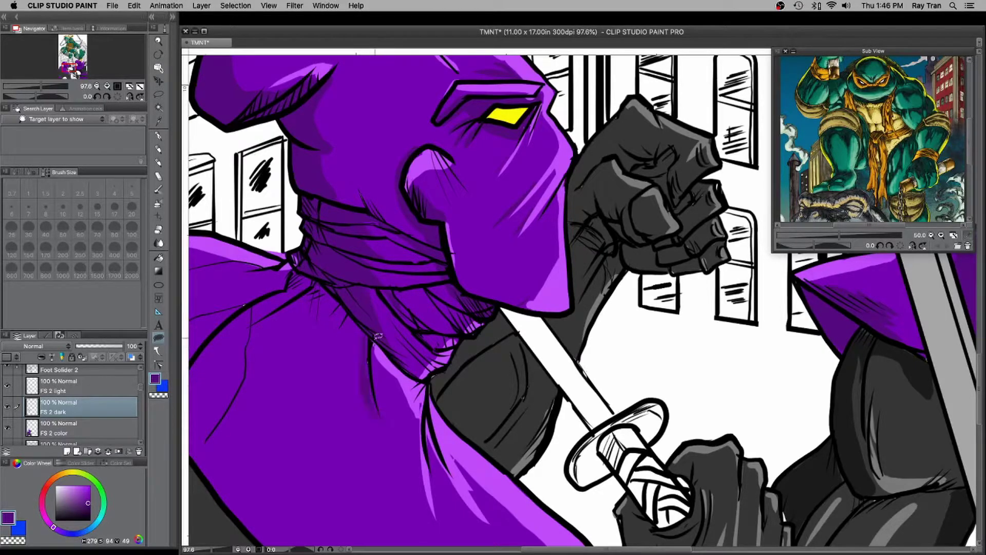
pyautogui.moveTo(285, 265); pyautogui.dragTo(454, 167)
pyautogui.moveTo(294, 226)
pyautogui.mouseDown()
pyautogui.moveTo(460, 162)
pyautogui.moveTo(334, 234)
pyautogui.moveTo(451, 188)
pyautogui.moveTo(308, 240)
pyautogui.moveTo(446, 193)
pyautogui.mouseUp()
pyautogui.press('super+z')
pyautogui.press('super+z')
# - Fill dark purple shadows into the folds of the second Foot Soldier's neck wrap and around its base
pyautogui.moveTo(390, 162)
pyautogui.mouseDown()
pyautogui.moveTo(440, 166)
pyautogui.moveTo(396, 192)
pyautogui.mouseUp()
pyautogui.moveTo(470, 198); pyautogui.dragTo(518, 221)
pyautogui.moveTo(466, 241)
pyautogui.mouseDown()
pyautogui.moveTo(437, 296)
pyautogui.moveTo(464, 267)
pyautogui.mouseUp()
pyautogui.moveTo(416, 207)
pyautogui.mouseDown()
pyautogui.moveTo(335, 309)
pyautogui.moveTo(406, 219)
pyautogui.mouseUp()
pyautogui.moveTo(519, 225)
pyautogui.mouseDown()
pyautogui.moveTo(477, 338)
pyautogui.moveTo(539, 236)
pyautogui.mouseUp()
pyautogui.moveTo(463, 252); pyautogui.dragTo(501, 253)
pyautogui.moveTo(452, 240); pyautogui.dragTo(457, 206)
pyautogui.moveTo(542, 245)
pyautogui.mouseDown()
pyautogui.moveTo(537, 277)
pyautogui.moveTo(540, 252)
pyautogui.mouseUp()
# - Fill large dark purple shadow shapes on the second Foot Soldier's cape, including the underside of its front tip
pyautogui.moveTo(317, 171)
pyautogui.mouseDown()
pyautogui.moveTo(327, 307)
pyautogui.moveTo(329, 180)
pyautogui.mouseUp()
pyautogui.moveTo(380, 242)
pyautogui.mouseDown()
pyautogui.moveTo(354, 283)
pyautogui.moveTo(373, 347)
pyautogui.mouseUp()
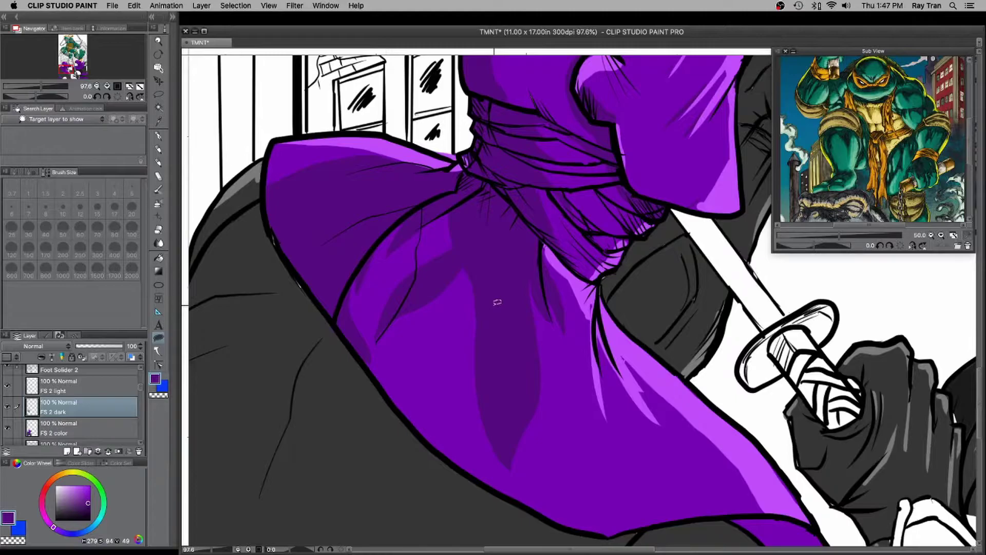
pyautogui.scroll(-3, 497, 302)
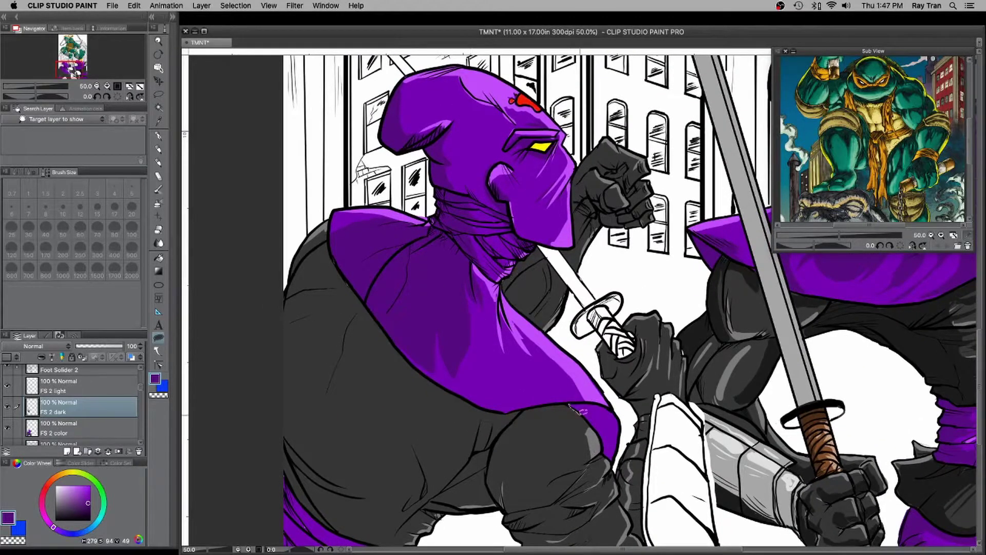
pyautogui.moveTo(620, 413); pyautogui.dragTo(576, 404)
pyautogui.moveTo(410, 356); pyautogui.dragTo(409, 355)
pyautogui.scroll(-6, 514, 204)
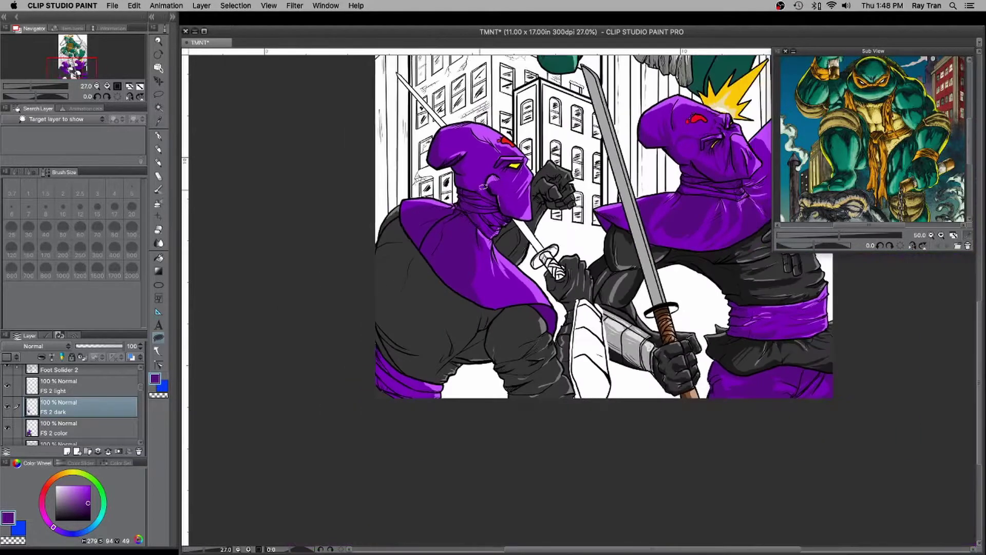
# - Fill dark purple shadows along the folds of the second Foot Soldier's waist sash
pyautogui.scroll(8, 409, 257)
pyautogui.moveTo(309, 179)
pyautogui.mouseDown()
pyautogui.moveTo(296, 171)
pyautogui.moveTo(313, 250)
pyautogui.mouseUp()
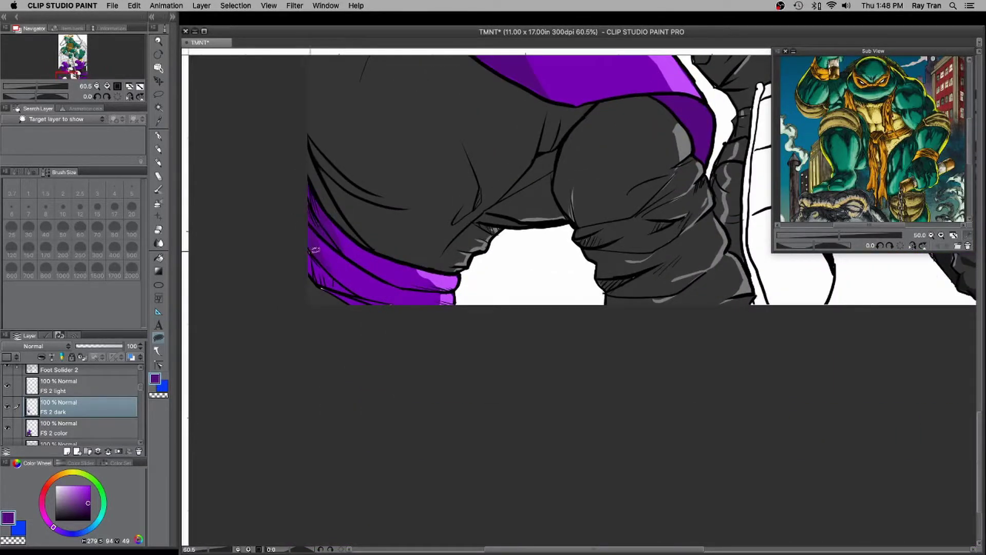
pyautogui.moveTo(379, 251); pyautogui.dragTo(381, 255)
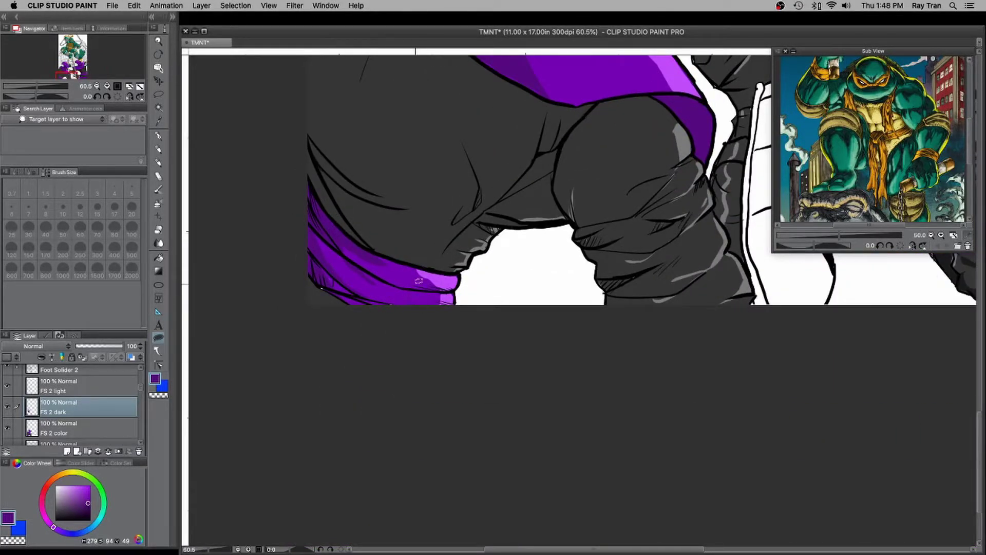
pyautogui.scroll(-5, 415, 261)
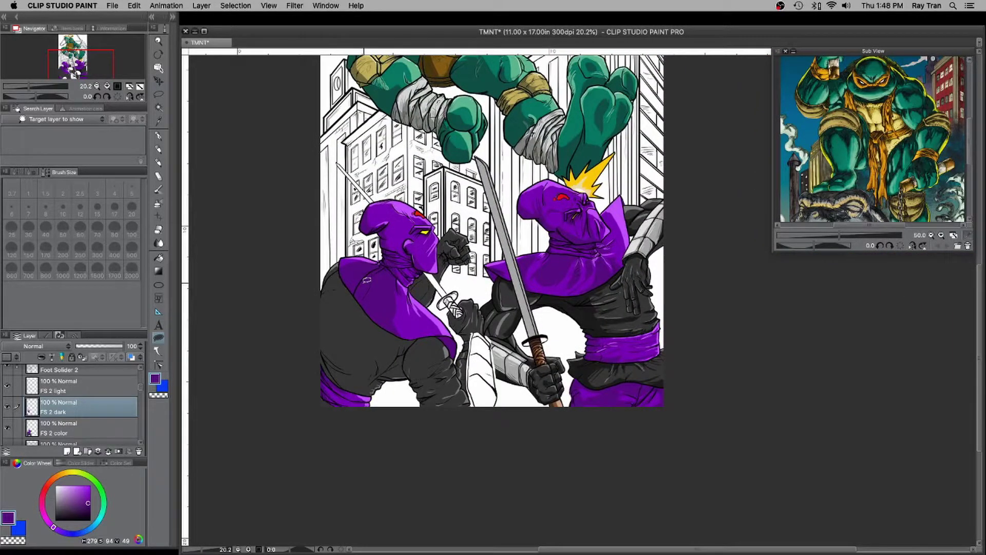
# - Sample the near-black suit shadow color from the FS 1 dark layer and return to the FS 2 dark layer
pyautogui.scroll(3, 132, 411)
pyautogui.click(112, 399)
pyautogui.keyDown('alt'); pyautogui.click(578, 312); pyautogui.keyUp('alt')
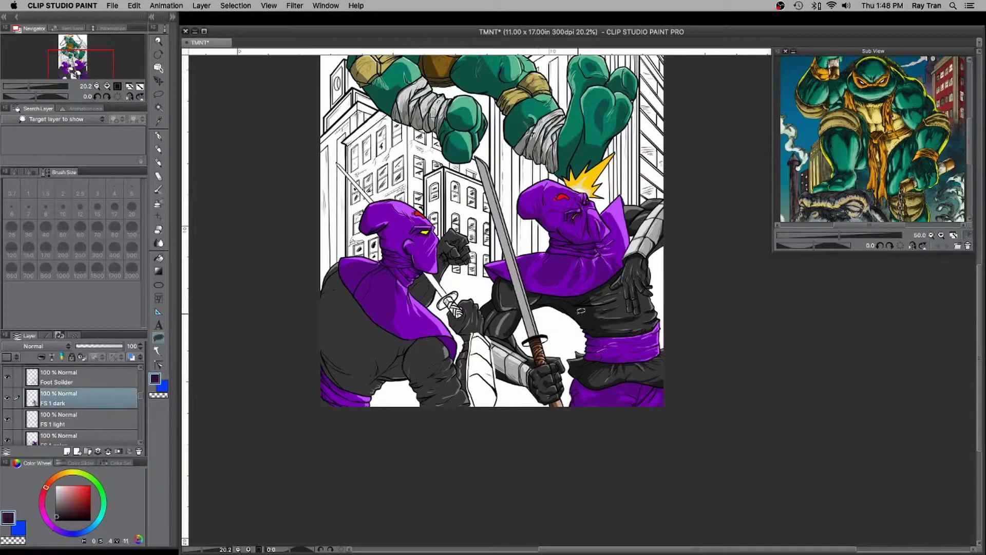
pyautogui.scroll(-4, 122, 398)
pyautogui.click(122, 397)
# - Fill near-black shadows between the fingers and along the wrist of the second Foot Soldier's raised fist
pyautogui.scroll(2, 372, 302)
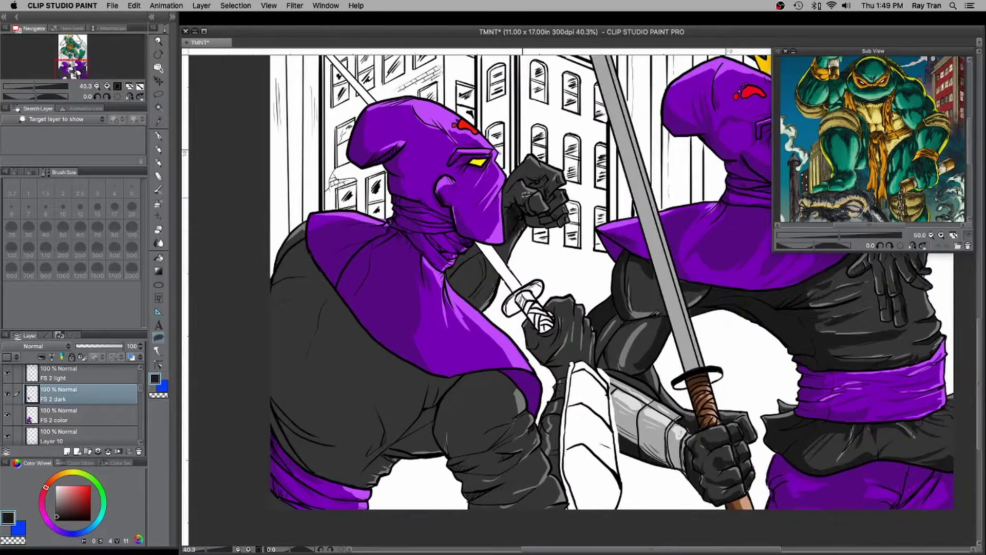
pyautogui.scroll(2, 514, 203)
pyautogui.moveTo(562, 177); pyautogui.dragTo(569, 174)
pyautogui.moveTo(574, 201); pyautogui.dragTo(564, 220)
pyautogui.moveTo(585, 222); pyautogui.dragTo(568, 234)
pyautogui.moveTo(526, 227)
pyautogui.mouseDown()
pyautogui.moveTo(556, 240)
pyautogui.moveTo(538, 236)
pyautogui.moveTo(538, 193)
pyautogui.moveTo(528, 205)
pyautogui.moveTo(516, 192)
pyautogui.moveTo(496, 283)
pyautogui.moveTo(506, 218)
pyautogui.mouseUp()
# - Fill near-black shadows on the second Foot Soldier's rear arm, sword-gripping glove and the forearm beside the arm guard
pyautogui.moveTo(449, 333); pyautogui.dragTo(482, 303)
pyautogui.moveTo(464, 330)
pyautogui.mouseDown()
pyautogui.moveTo(454, 345)
pyautogui.moveTo(473, 331)
pyautogui.mouseUp()
pyautogui.moveTo(560, 300)
pyautogui.mouseDown()
pyautogui.moveTo(543, 211)
pyautogui.moveTo(511, 162)
pyautogui.mouseUp()
pyautogui.moveTo(515, 230)
pyautogui.mouseDown()
pyautogui.moveTo(530, 249)
pyautogui.moveTo(508, 287)
pyautogui.moveTo(492, 269)
pyautogui.moveTo(509, 277)
pyautogui.moveTo(507, 297)
pyautogui.moveTo(483, 252)
pyautogui.mouseUp()
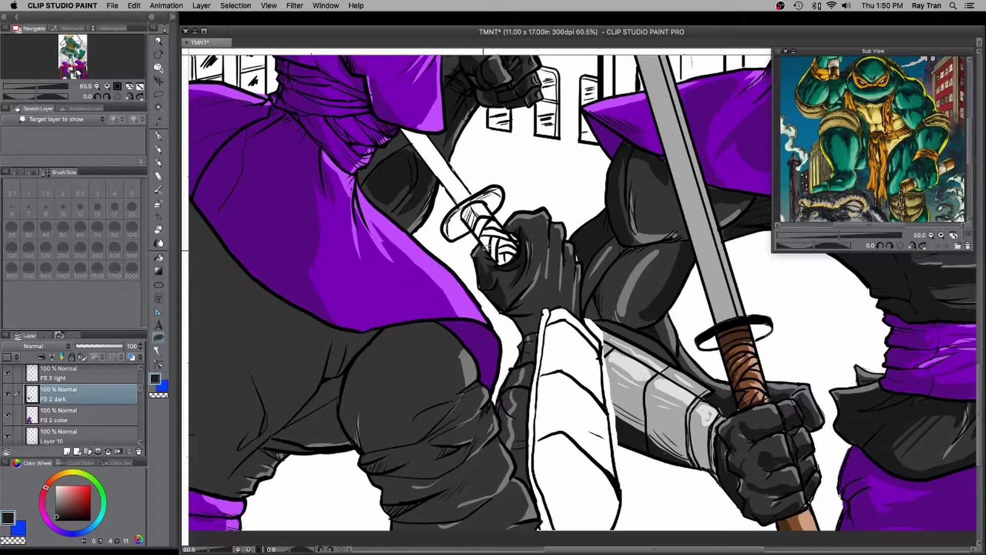
pyautogui.scroll(-3, 527, 350)
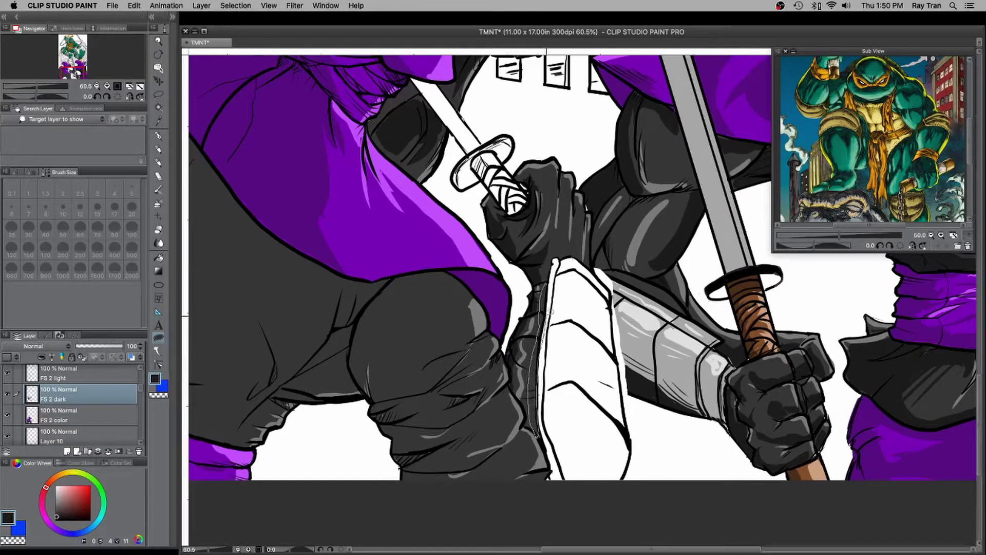
pyautogui.moveTo(550, 312); pyautogui.dragTo(545, 276)
# - Fill near-black shadows on the second Foot Soldier's front shoulder and in the folds of the sleeve
pyautogui.moveTo(380, 393); pyautogui.dragTo(378, 289)
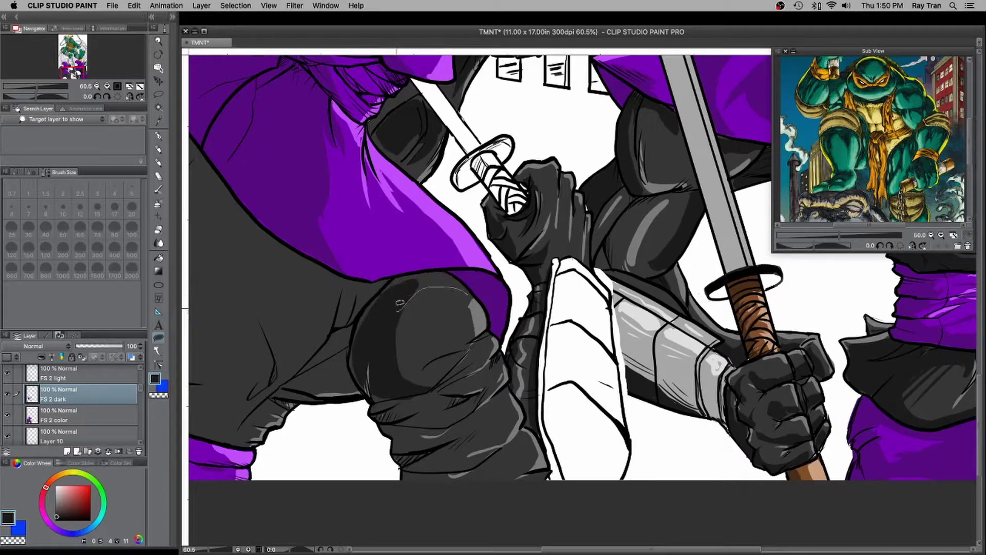
pyautogui.moveTo(476, 294); pyautogui.dragTo(475, 293)
pyautogui.scroll(-5, 470, 253)
pyautogui.moveTo(401, 309); pyautogui.dragTo(378, 305)
pyautogui.moveTo(493, 335)
pyautogui.mouseDown()
pyautogui.moveTo(461, 288)
pyautogui.moveTo(439, 307)
pyautogui.moveTo(438, 332)
pyautogui.moveTo(445, 291)
pyautogui.moveTo(464, 321)
pyautogui.moveTo(514, 332)
pyautogui.mouseUp()
pyautogui.moveTo(513, 295); pyautogui.dragTo(520, 276)
pyautogui.moveTo(507, 212)
pyautogui.mouseDown()
pyautogui.moveTo(489, 238)
pyautogui.moveTo(501, 217)
pyautogui.mouseUp()
pyautogui.moveTo(490, 220); pyautogui.dragTo(487, 222)
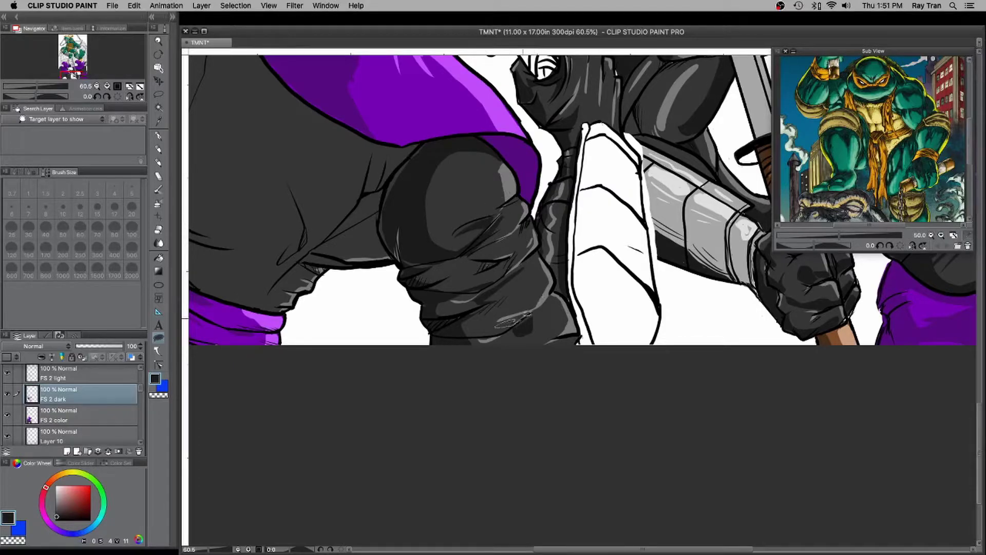
pyautogui.moveTo(555, 306); pyautogui.dragTo(558, 303)
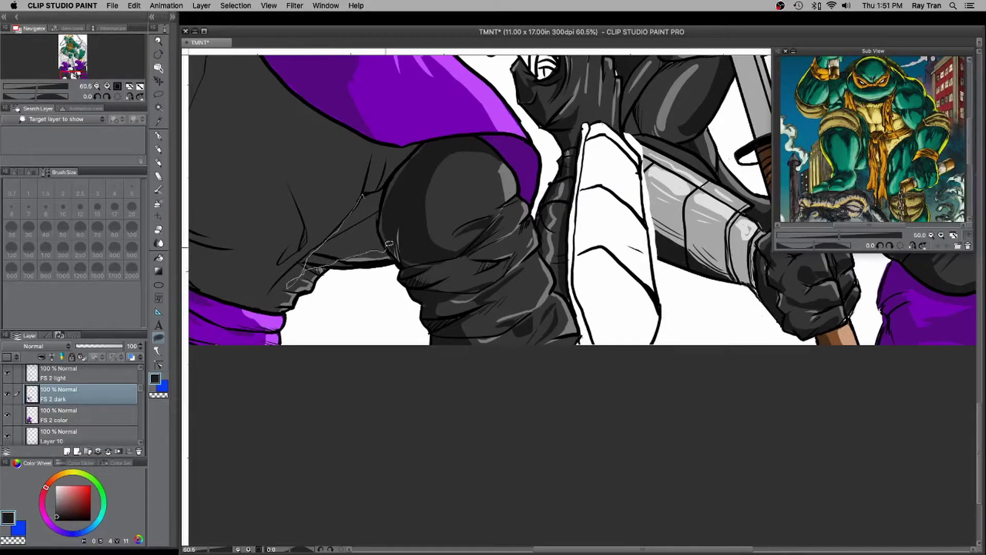
# - Fill near-black shadows on the second Foot Soldier's torso, around the armpit creases, waist and side folds
pyautogui.moveTo(368, 144); pyautogui.dragTo(363, 192)
pyautogui.moveTo(344, 328); pyautogui.dragTo(517, 420)
pyautogui.moveTo(304, 204)
pyautogui.mouseDown()
pyautogui.moveTo(399, 323)
pyautogui.moveTo(310, 302)
pyautogui.mouseUp()
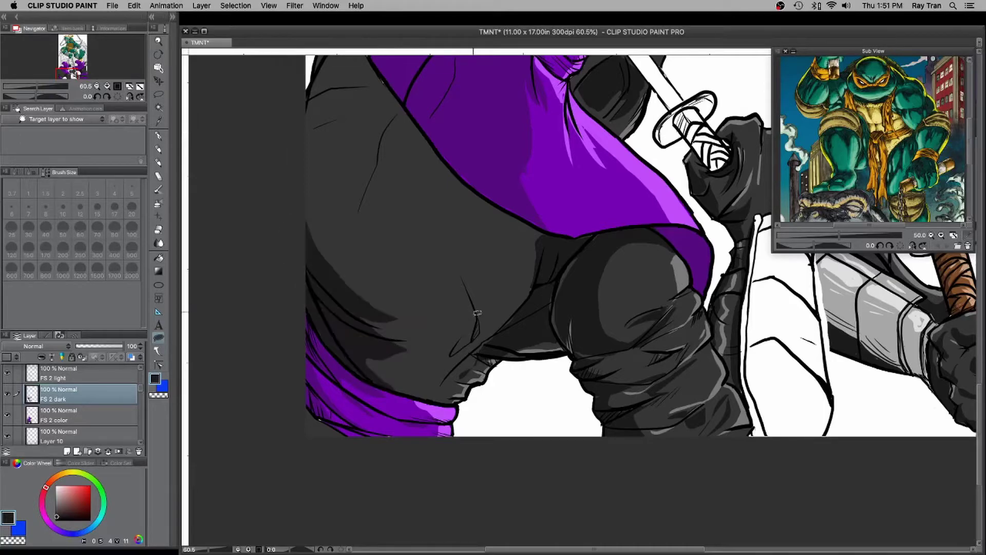
pyautogui.moveTo(534, 224)
pyautogui.mouseDown()
pyautogui.moveTo(483, 350)
pyautogui.moveTo(445, 394)
pyautogui.mouseUp()
pyautogui.moveTo(411, 328); pyautogui.dragTo(468, 186)
pyautogui.moveTo(403, 123)
pyautogui.mouseDown()
pyautogui.moveTo(418, 242)
pyautogui.moveTo(337, 371)
pyautogui.moveTo(376, 149)
pyautogui.moveTo(339, 163)
pyautogui.mouseUp()
# - Fill near-black shadows on the second Foot Soldier's upper back and on the torso below the cape's edge
pyautogui.scroll(-5, 334, 205)
pyautogui.scroll(3, 277, 288)
pyautogui.moveTo(280, 286)
pyautogui.mouseDown()
pyautogui.moveTo(253, 334)
pyautogui.moveTo(280, 289)
pyautogui.mouseUp()
pyautogui.moveTo(291, 307)
pyautogui.mouseDown()
pyautogui.moveTo(300, 310)
pyautogui.moveTo(278, 284)
pyautogui.mouseUp()
pyautogui.moveTo(267, 275); pyautogui.dragTo(293, 308)
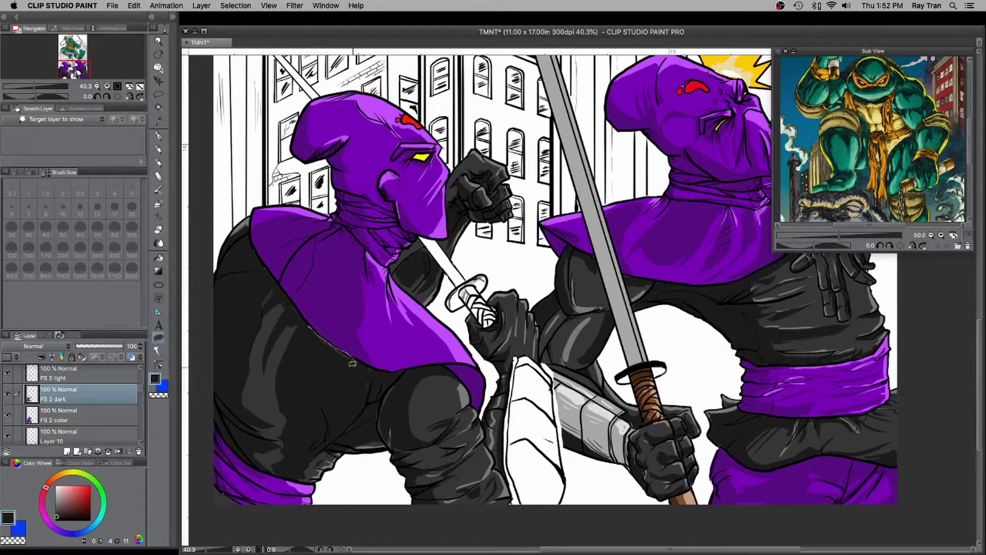
pyautogui.moveTo(241, 373); pyautogui.dragTo(241, 360)
# - Sample the light gray metal color used on the first Foot Soldier and select the FS 2 color layer
pyautogui.scroll(-4, 225, 336)
pyautogui.scroll(3, 253, 325)
pyautogui.scroll(-6, 274, 315)
pyautogui.scroll(5, 446, 269)
pyautogui.moveTo(141, 388)
pyautogui.mouseDown()
pyautogui.moveTo(141, 399)
pyautogui.moveTo(138, 388)
pyautogui.mouseUp()
pyautogui.click(123, 399)
pyautogui.keyDown('alt'); pyautogui.click(335, 410); pyautogui.keyUp('alt')
pyautogui.scroll(5, 332, 417)
pyautogui.click(110, 424)
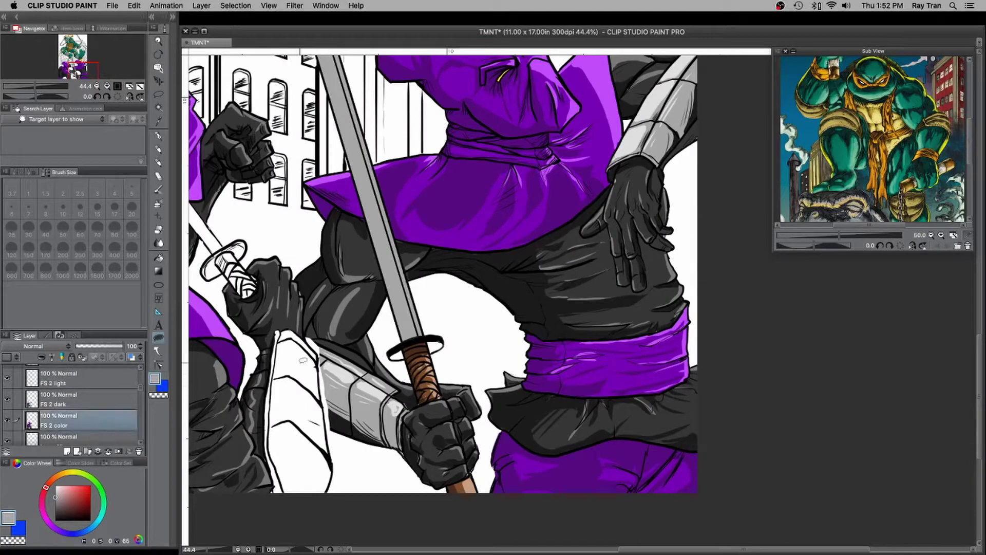
# - Fill the second Foot Soldier's arm guard and sword blade with the sampled light gray using the Fill tool
pyautogui.click(159, 257)
pyautogui.click(303, 411)
pyautogui.click(272, 411)
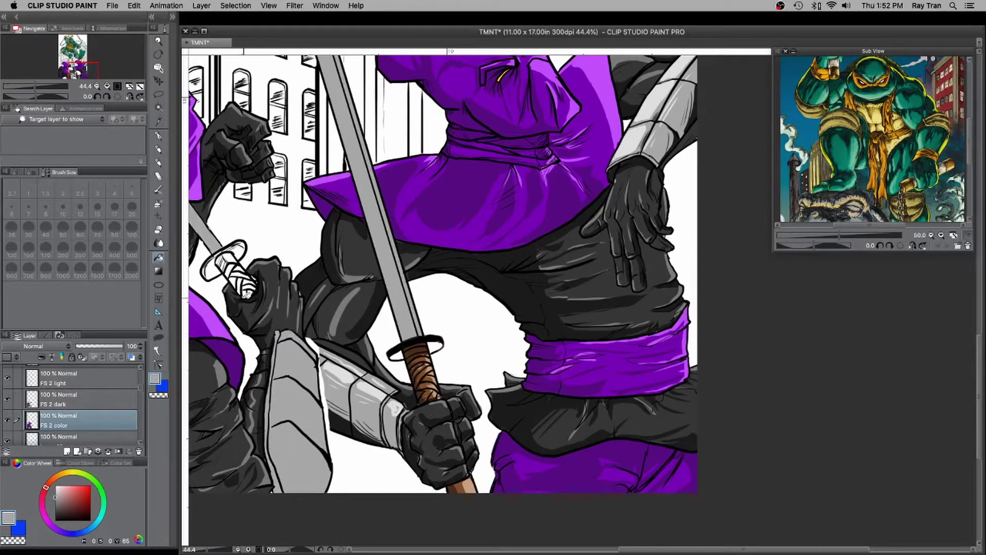
# - Fill the handle wrap of the second Foot Soldier's sword with brown
pyautogui.click(60, 474)
pyautogui.moveTo(78, 496); pyautogui.dragTo(81, 503)
pyautogui.click(233, 270)
pyautogui.hotkey('ctrl', 'z')
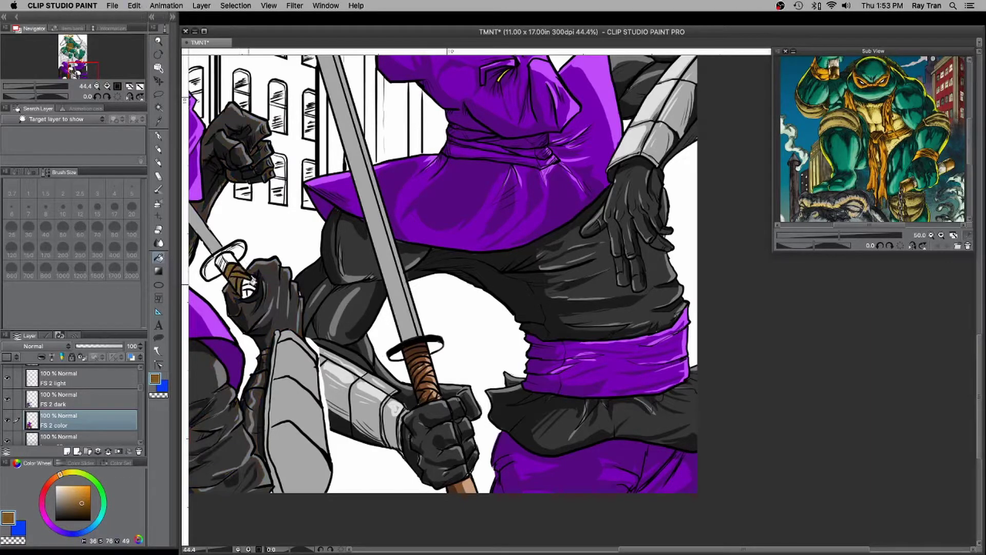
pyautogui.scroll(-5, 390, 318)
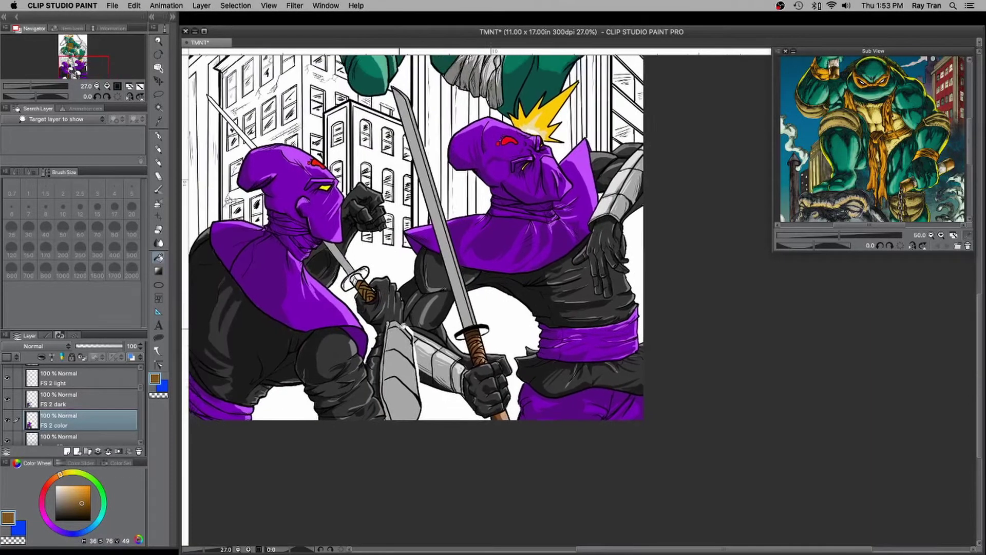
# - Sample the light gray metal color and fill the second Foot Soldier's sword blade, including the part behind the hood
pyautogui.scroll(8, 390, 318)
pyautogui.scroll(-7, 390, 318)
pyautogui.scroll(3, 391, 319)
pyautogui.keyDown('alt'); pyautogui.click(386, 318); pyautogui.keyUp('alt')
pyautogui.moveTo(226, 123); pyautogui.dragTo(313, 205)
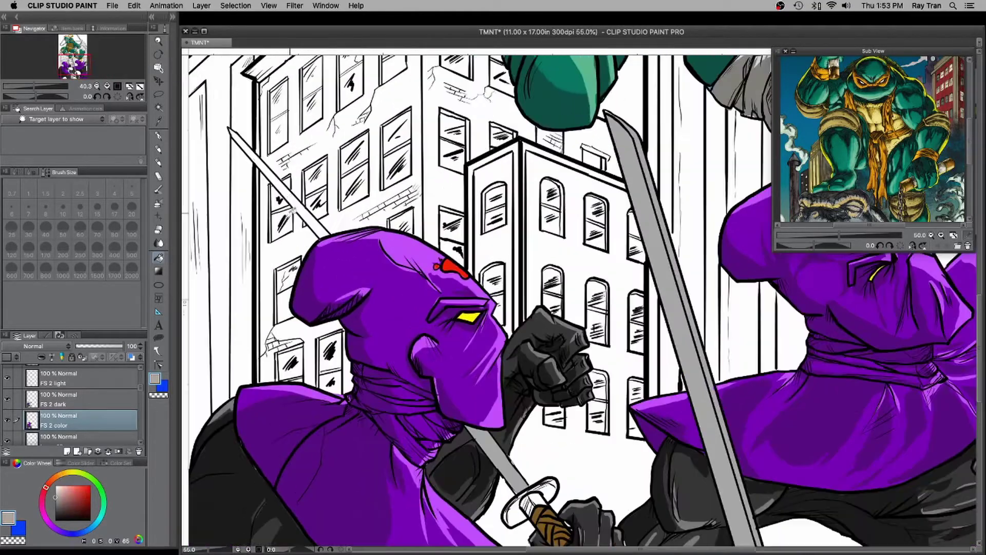
pyautogui.scroll(5, 314, 208)
pyautogui.click(277, 177)
pyautogui.scroll(-10, 349, 231)
pyautogui.click(113, 6)
pyautogui.click(123, 37)
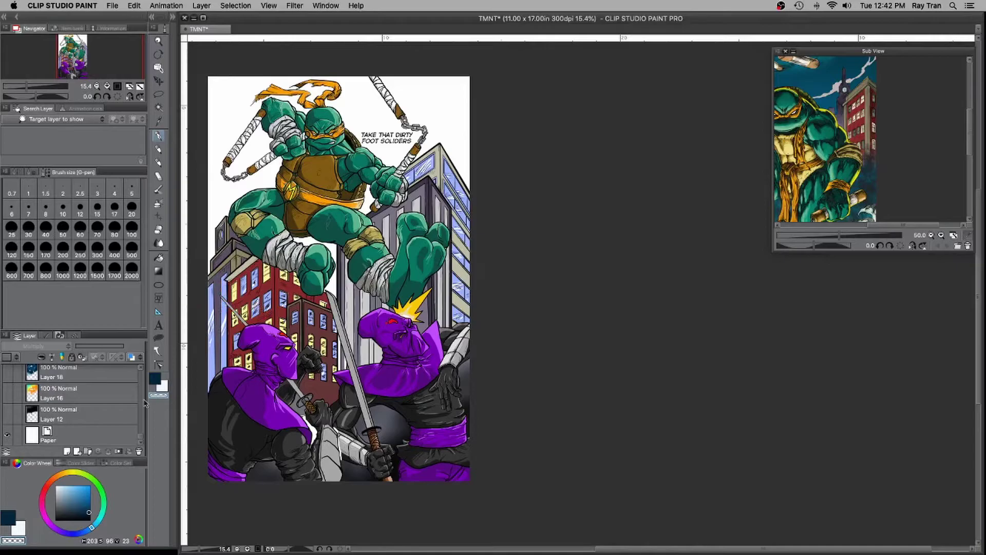
# - Add a new layer above the orange sky layer and paint the sky dark navy with an enlarged G-pen
pyautogui.moveTo(141, 434); pyautogui.dragTo(141, 432)
pyautogui.click(120, 427)
pyautogui.click(67, 450)
pyautogui.click(8, 518)
pyautogui.moveTo(212, 88)
pyautogui.mouseDown()
pyautogui.moveTo(238, 77)
pyautogui.moveTo(247, 122)
pyautogui.mouseUp()
pyautogui.press(']')
pyautogui.press(']')
pyautogui.press(']')
pyautogui.press(']')
pyautogui.press(']')
pyautogui.press(']')
pyautogui.press(']')
pyautogui.press(']')
pyautogui.press(']')
pyautogui.moveTo(284, 74)
pyautogui.mouseDown()
pyautogui.moveTo(221, 242)
pyautogui.moveTo(463, 99)
pyautogui.moveTo(367, 191)
pyautogui.moveTo(338, 281)
pyautogui.mouseUp()
# - Paint the remaining sky gaps around the turtle, nunchucks and rooftops dark navy with a smaller G-pen
pyautogui.scroll(6, 313, 131)
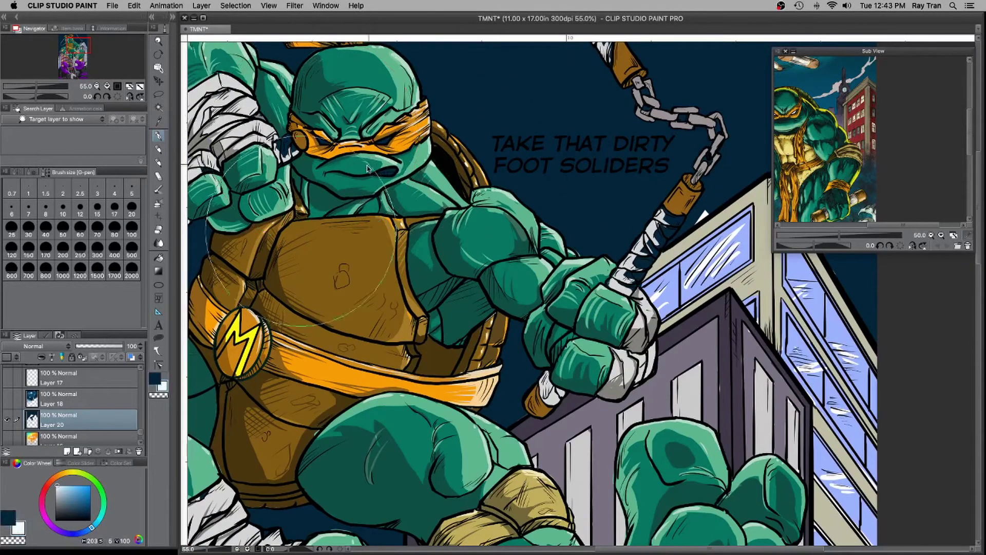
pyautogui.press('[')
pyautogui.press('[')
pyautogui.press('[')
pyautogui.press('[')
pyautogui.moveTo(403, 251); pyautogui.dragTo(557, 250)
pyautogui.moveTo(435, 139); pyautogui.dragTo(441, 153)
pyautogui.moveTo(298, 238)
pyautogui.mouseDown()
pyautogui.moveTo(324, 216)
pyautogui.moveTo(300, 224)
pyautogui.moveTo(276, 259)
pyautogui.mouseUp()
pyautogui.moveTo(277, 205); pyautogui.dragTo(322, 238)
pyautogui.moveTo(237, 229)
pyautogui.mouseDown()
pyautogui.moveTo(230, 242)
pyautogui.moveTo(317, 121)
pyautogui.mouseUp()
pyautogui.hscroll(15, 359, 257)
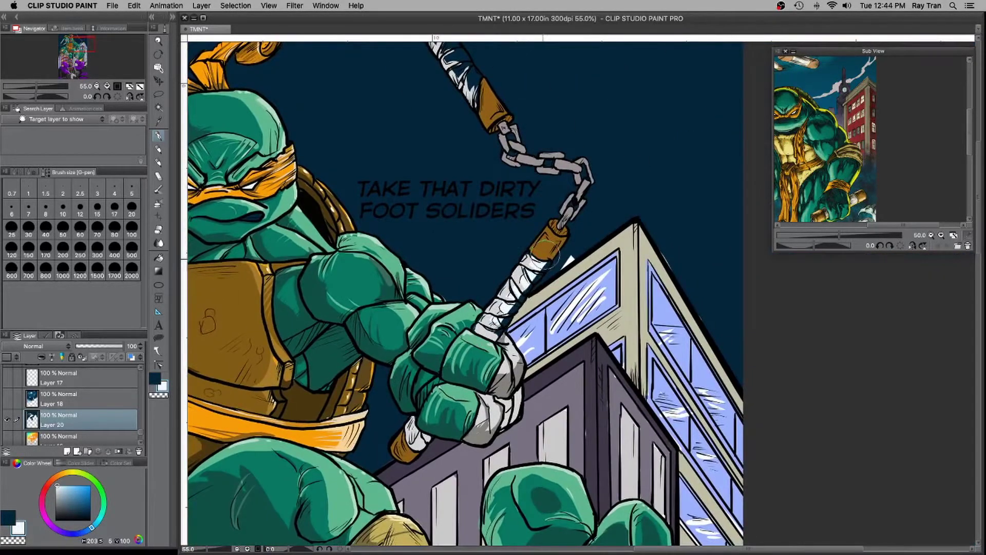
pyautogui.moveTo(486, 401); pyautogui.dragTo(486, 526)
pyautogui.moveTo(401, 100)
pyautogui.mouseDown()
pyautogui.moveTo(477, 218)
pyautogui.moveTo(446, 151)
pyautogui.mouseUp()
pyautogui.moveTo(611, 355); pyautogui.dragTo(673, 273)
pyautogui.scroll(-5, 672, 272)
pyautogui.hscroll(-7, 673, 272)
pyautogui.scroll(-15, 673, 272)
pyautogui.hscroll(-8, 672, 272)
pyautogui.scroll(-8, 322, 267)
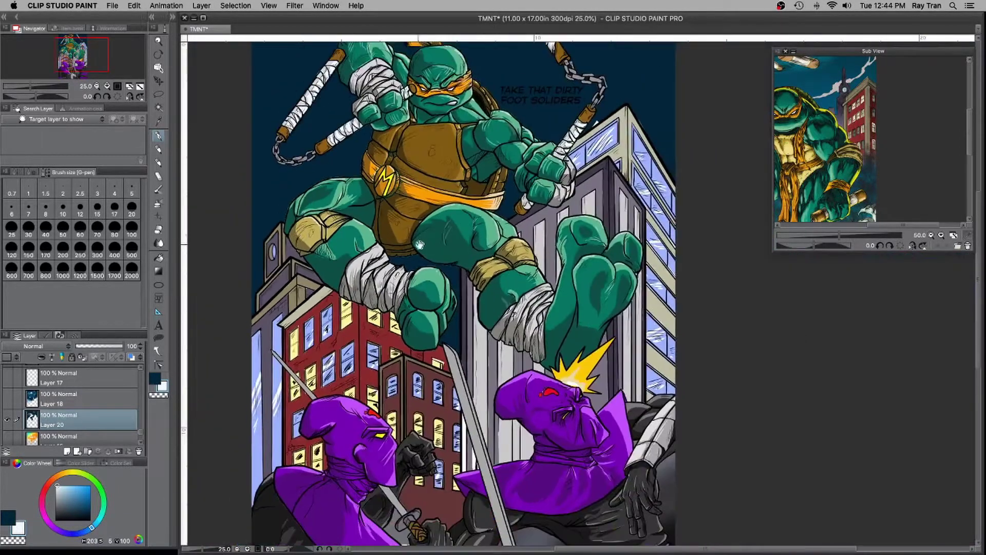
pyautogui.moveTo(442, 234); pyautogui.dragTo(370, 366)
# - Spray medium blue glows and streaks across the navy sky with the Soft airbrush
pyautogui.press('x')
pyautogui.scroll(-2, 423, 106)
pyautogui.moveTo(330, 195); pyautogui.dragTo(349, 159)
pyautogui.moveTo(90, 508); pyautogui.dragTo(91, 498)
pyautogui.click(159, 190)
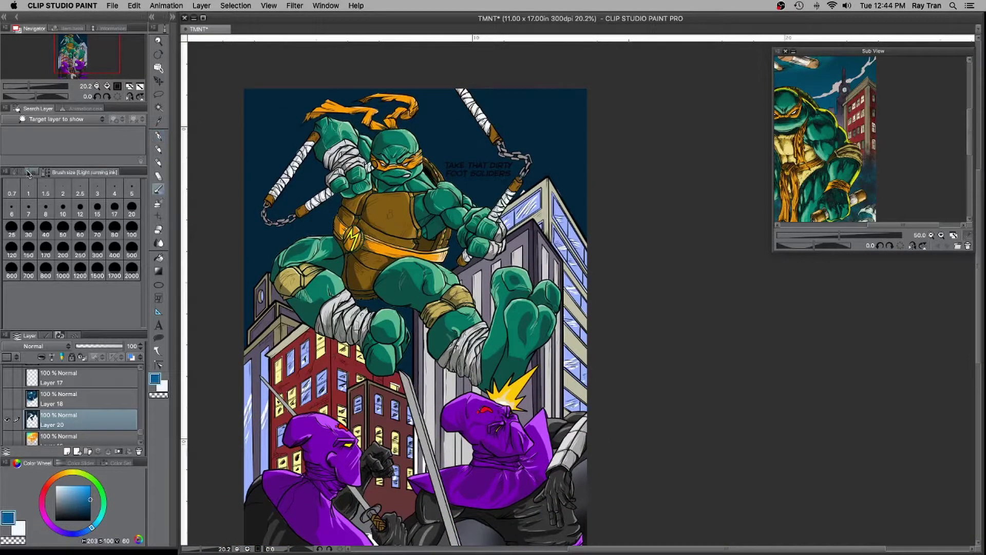
pyautogui.click(17, 172)
pyautogui.click(161, 203)
pyautogui.click(91, 173)
pyautogui.click(6, 175)
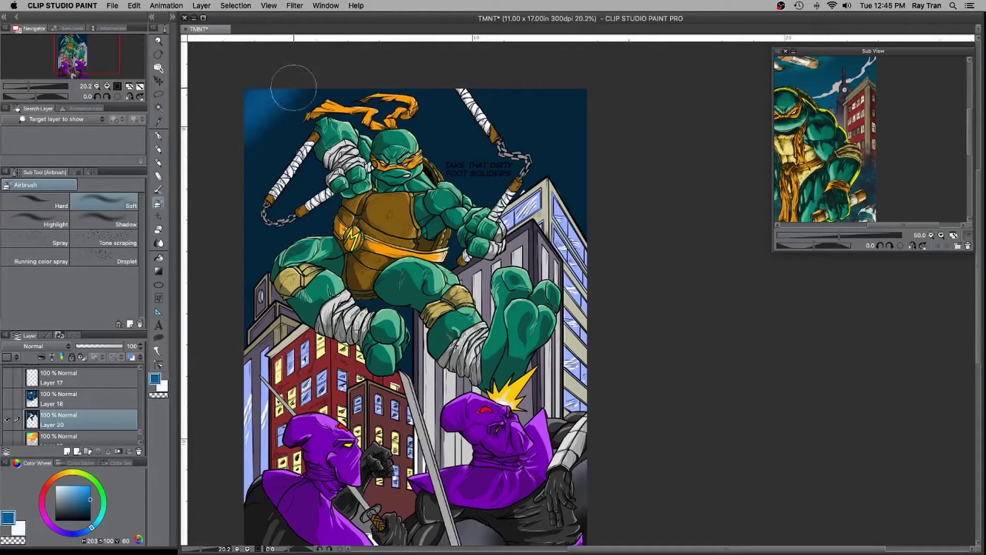
pyautogui.moveTo(286, 84)
pyautogui.mouseDown()
pyautogui.moveTo(562, 67)
pyautogui.moveTo(545, 121)
pyautogui.moveTo(393, 107)
pyautogui.moveTo(250, 385)
pyautogui.moveTo(457, 257)
pyautogui.moveTo(498, 186)
pyautogui.moveTo(326, 292)
pyautogui.mouseUp()
pyautogui.moveTo(91, 499); pyautogui.dragTo(89, 512)
pyautogui.moveTo(282, 136)
pyautogui.mouseDown()
pyautogui.moveTo(240, 118)
pyautogui.moveTo(517, 100)
pyautogui.moveTo(487, 63)
pyautogui.moveTo(543, 110)
pyautogui.moveTo(281, 135)
pyautogui.mouseUp()
pyautogui.click(90, 501)
pyautogui.moveTo(232, 208); pyautogui.dragTo(610, 98)
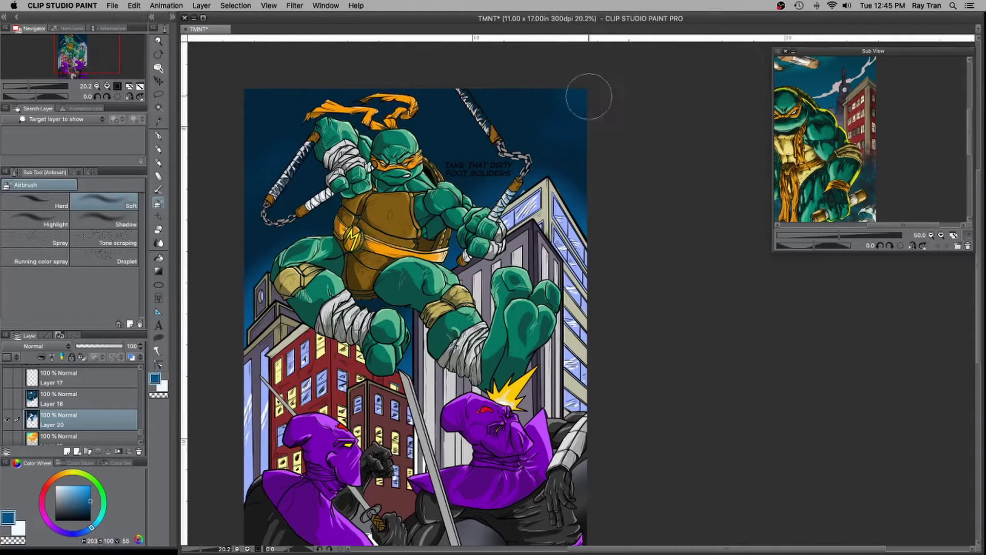
pyautogui.moveTo(231, 129)
pyautogui.mouseDown()
pyautogui.moveTo(444, 124)
pyautogui.moveTo(313, 201)
pyautogui.moveTo(495, 104)
pyautogui.mouseUp()
# - Try a brighter blue airbrush streak across the sky beside the nunchuck chain, then undo it
pyautogui.keyDown('alt'); pyautogui.click(263, 101); pyautogui.keyUp('alt')
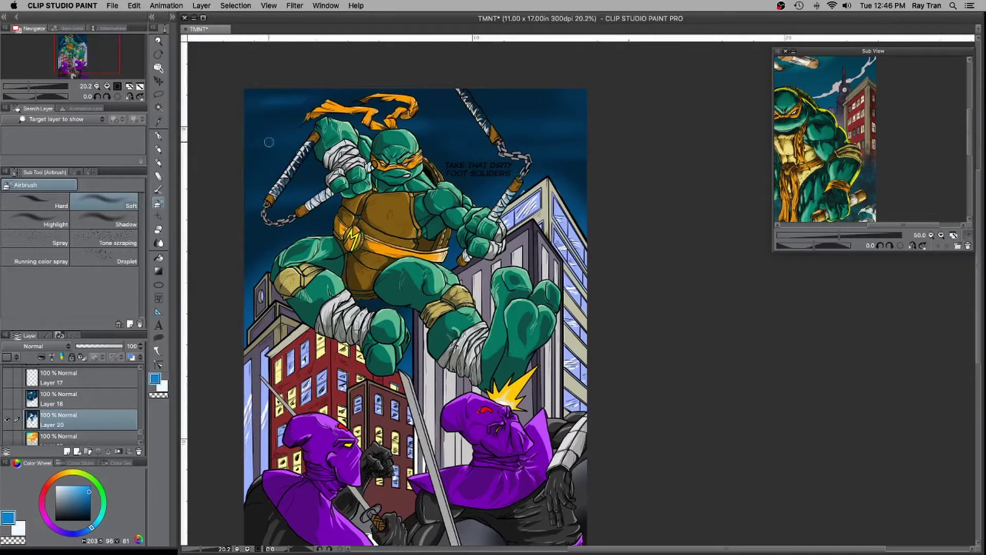
pyautogui.moveTo(506, 148); pyautogui.dragTo(590, 152)
pyautogui.press('super+z')
# - Compare the night sky with the orange gradient sky by toggling the visibility of their layers
pyautogui.keyDown('alt'); pyautogui.click(444, 93); pyautogui.keyUp('alt')
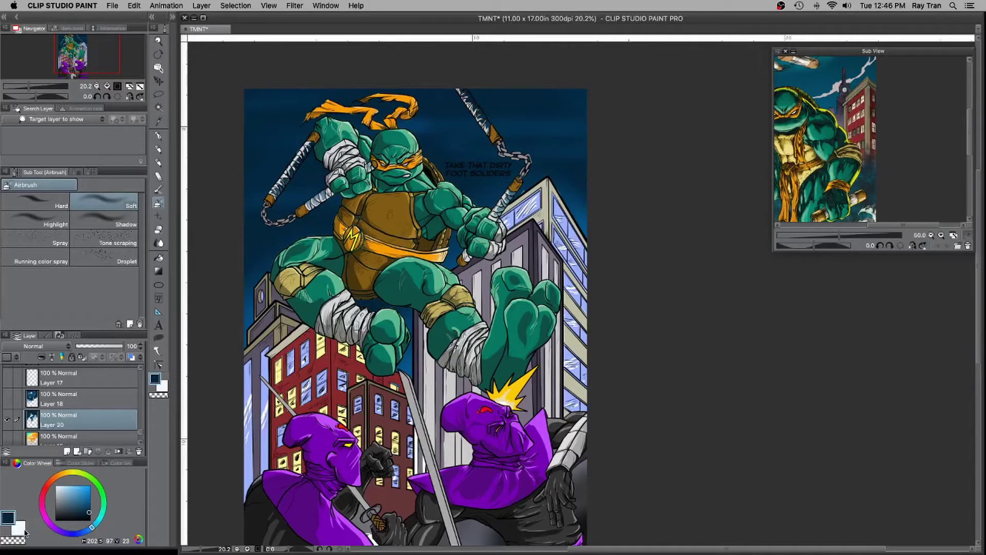
pyautogui.scroll(5, 306, 206)
pyautogui.moveTo(330, 254); pyautogui.dragTo(407, 190)
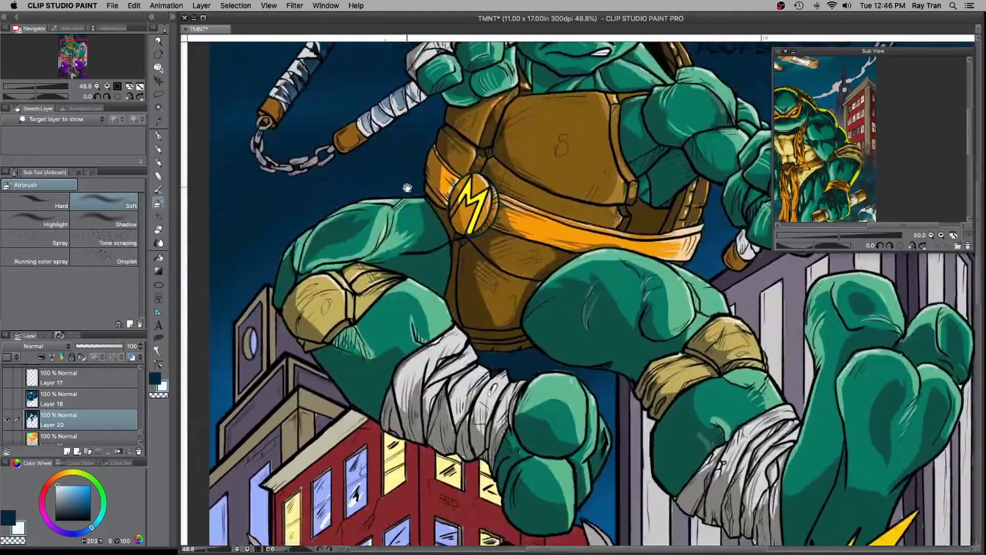
pyautogui.scroll(-5, 406, 190)
pyautogui.click(10, 436)
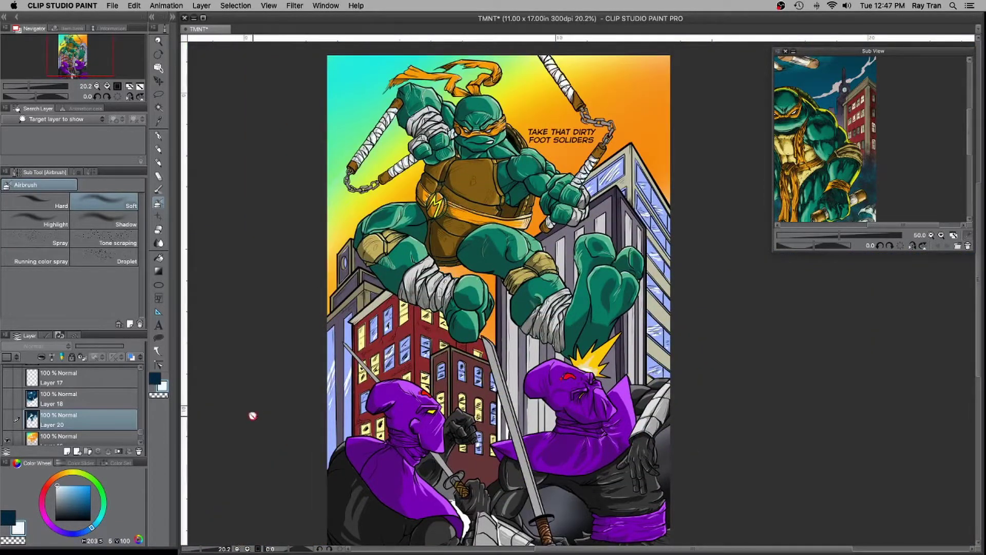
pyautogui.scroll(-2, 418, 384)
pyautogui.click(6, 441)
pyautogui.click(7, 419)
# - Erase the blue overspray from the white nunchuck handle wraps using the G-pen with transparent color
pyautogui.scroll(4, 558, 197)
pyautogui.moveTo(471, 96); pyautogui.dragTo(476, 103)
pyautogui.click(158, 136)
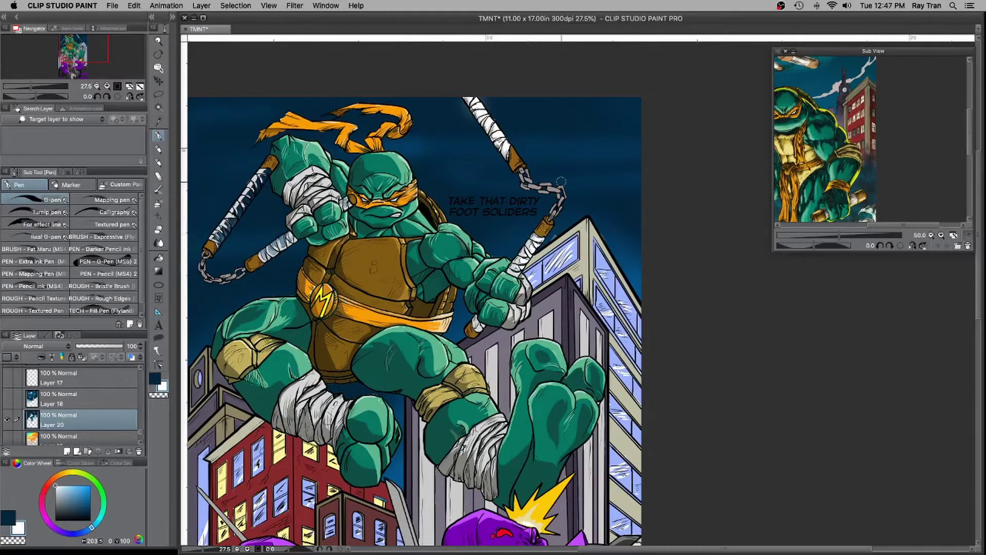
pyautogui.moveTo(259, 263); pyautogui.dragTo(290, 238)
pyautogui.moveTo(212, 242); pyautogui.dragTo(267, 172)
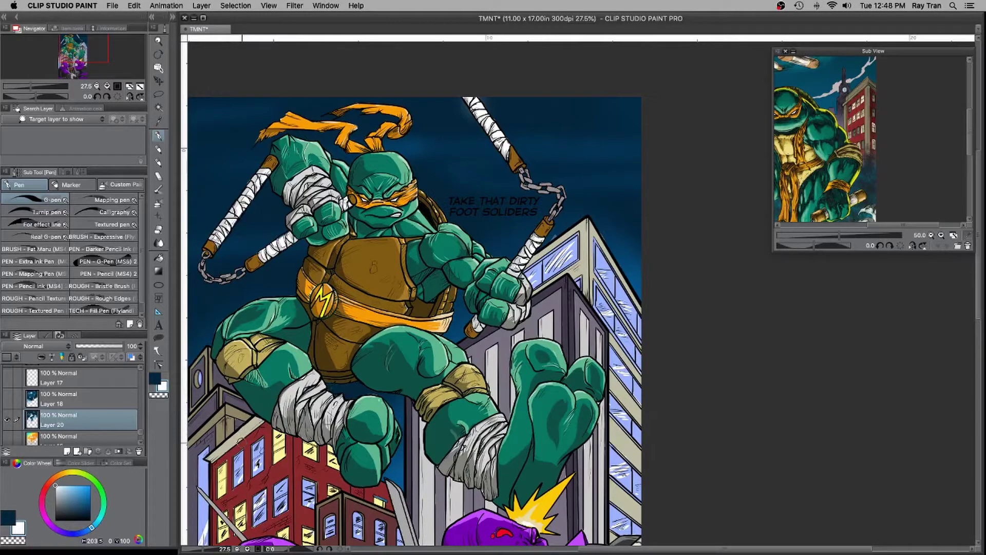
# - Add a new layer directly above the background layer and delete the hidden 45% Multiply layer
pyautogui.scroll(-5, 334, 382)
pyautogui.moveTo(334, 382); pyautogui.dragTo(334, 287)
pyautogui.moveTo(141, 433); pyautogui.dragTo(141, 430)
pyautogui.scroll(3, 142, 432)
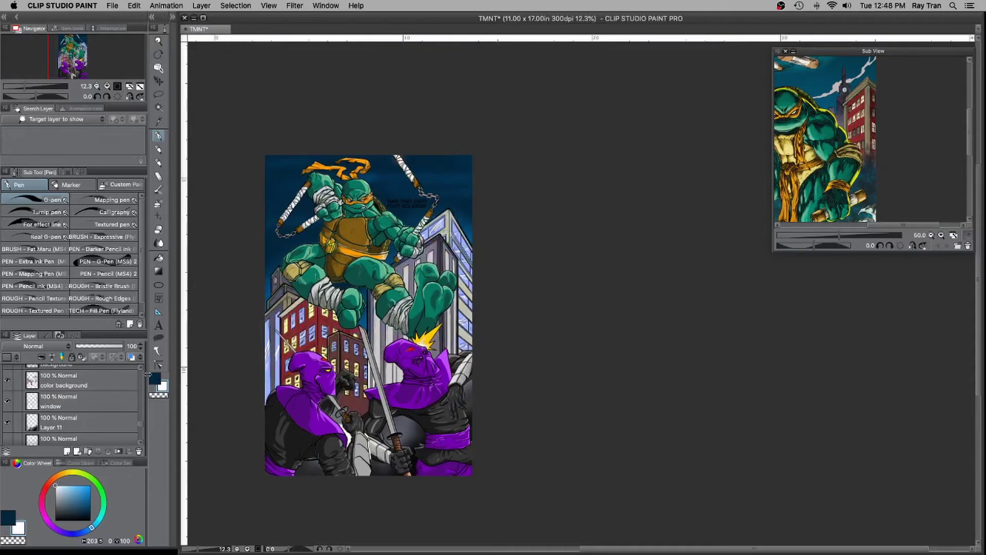
pyautogui.scroll(2, 57, 422)
pyautogui.click(88, 401)
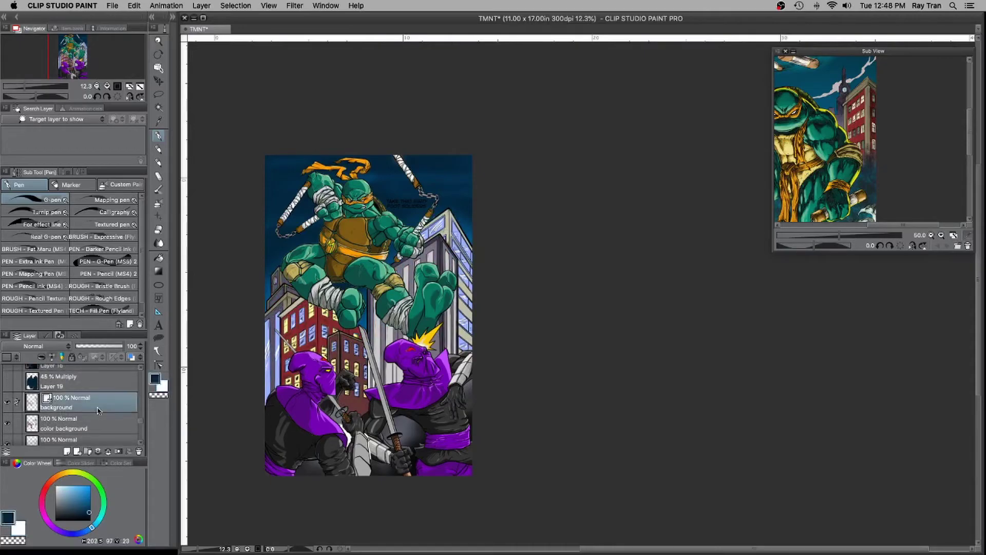
pyautogui.click(67, 451)
pyautogui.rightClick(88, 385)
pyautogui.click(118, 205)
# - Paint over all the buildings in dark navy on Layer 21 and set the layer to Multiply at 69% opacity
pyautogui.scroll(3, 246, 371)
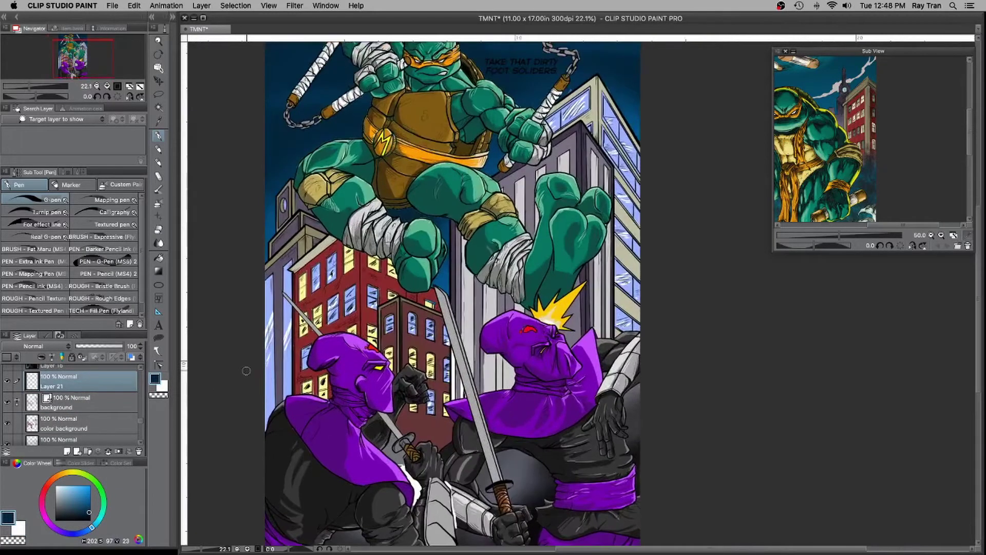
pyautogui.moveTo(308, 359)
pyautogui.mouseDown()
pyautogui.moveTo(277, 390)
pyautogui.moveTo(288, 195)
pyautogui.moveTo(364, 308)
pyautogui.moveTo(438, 308)
pyautogui.moveTo(385, 359)
pyautogui.moveTo(421, 452)
pyautogui.moveTo(452, 246)
pyautogui.moveTo(483, 398)
pyautogui.moveTo(616, 303)
pyautogui.moveTo(616, 231)
pyautogui.moveTo(519, 205)
pyautogui.moveTo(557, 125)
pyautogui.moveTo(590, 87)
pyautogui.moveTo(632, 170)
pyautogui.moveTo(591, 133)
pyautogui.moveTo(595, 80)
pyautogui.mouseUp()
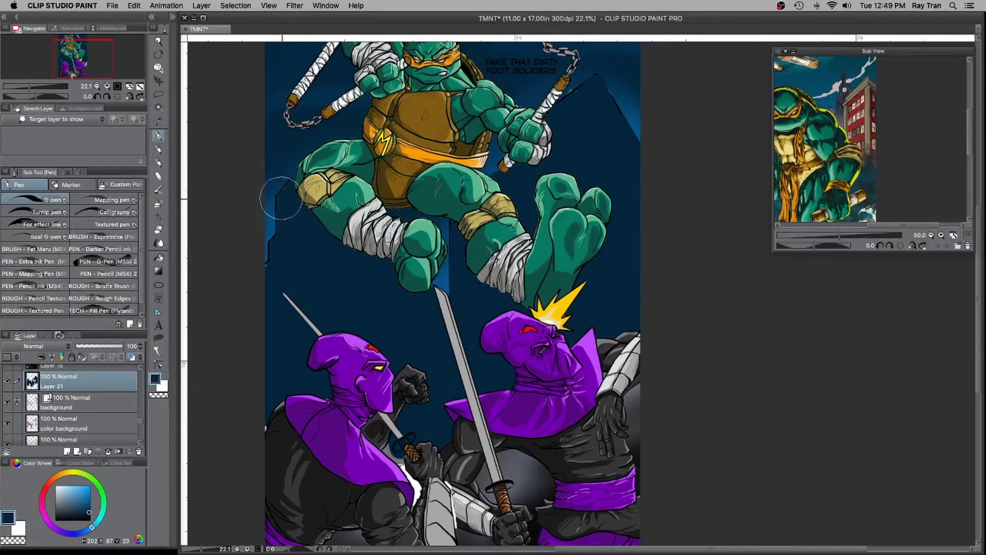
pyautogui.click(46, 346)
pyautogui.click(44, 78)
pyautogui.scroll(-4, 396, 250)
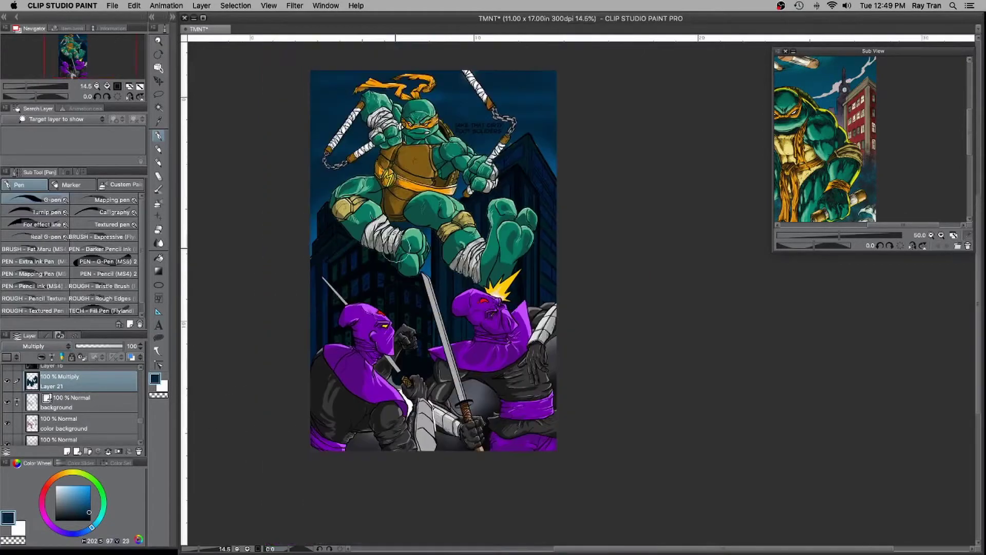
pyautogui.moveTo(122, 350); pyautogui.dragTo(109, 350)
# - Erase the navy shading over the red building's yellow windows so they look lit
pyautogui.scroll(3, 282, 332)
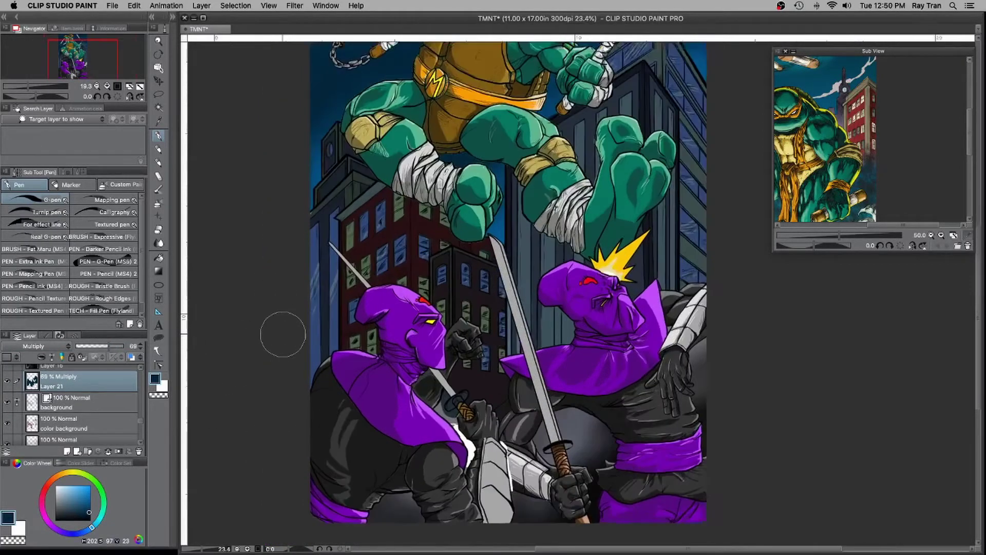
pyautogui.scroll(4, 344, 226)
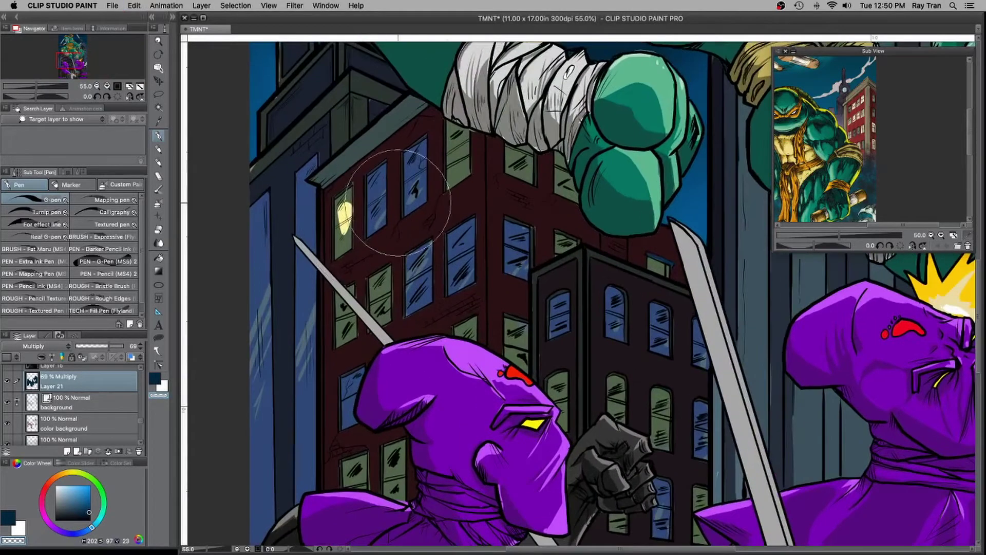
pyautogui.moveTo(337, 222)
pyautogui.mouseDown()
pyautogui.moveTo(343, 242)
pyautogui.moveTo(347, 205)
pyautogui.mouseUp()
pyautogui.moveTo(459, 164)
pyautogui.mouseDown()
pyautogui.moveTo(462, 149)
pyautogui.moveTo(516, 159)
pyautogui.moveTo(514, 174)
pyautogui.moveTo(523, 154)
pyautogui.moveTo(567, 187)
pyautogui.moveTo(565, 178)
pyautogui.mouseUp()
pyautogui.moveTo(342, 293)
pyautogui.mouseDown()
pyautogui.moveTo(347, 336)
pyautogui.moveTo(345, 305)
pyautogui.moveTo(374, 292)
pyautogui.moveTo(380, 272)
pyautogui.moveTo(384, 315)
pyautogui.mouseUp()
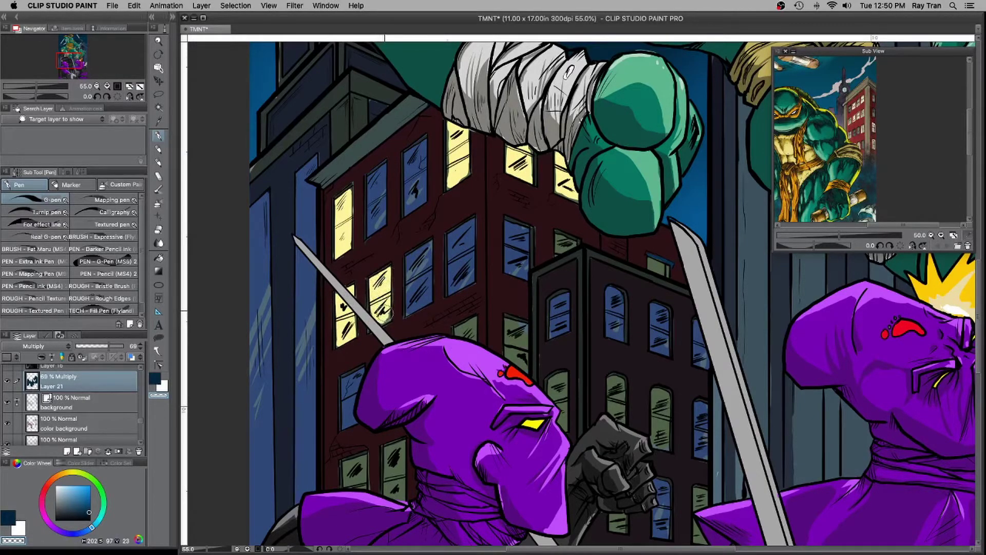
pyautogui.moveTo(458, 334); pyautogui.dragTo(468, 329)
pyautogui.moveTo(345, 462)
pyautogui.mouseDown()
pyautogui.moveTo(363, 481)
pyautogui.moveTo(390, 478)
pyautogui.moveTo(397, 492)
pyautogui.mouseUp()
pyautogui.moveTo(515, 314); pyautogui.dragTo(518, 354)
pyautogui.moveTo(558, 250); pyautogui.dragTo(570, 249)
# - Erase the navy shading over the yellow arched windows of the smaller building in front
pyautogui.moveTo(555, 395)
pyautogui.mouseDown()
pyautogui.moveTo(557, 380)
pyautogui.moveTo(564, 418)
pyautogui.mouseUp()
pyautogui.moveTo(611, 392); pyautogui.dragTo(620, 418)
pyautogui.moveTo(652, 395)
pyautogui.mouseDown()
pyautogui.moveTo(658, 442)
pyautogui.moveTo(663, 400)
pyautogui.moveTo(665, 444)
pyautogui.mouseUp()
pyautogui.moveTo(694, 490)
pyautogui.mouseDown()
pyautogui.moveTo(697, 499)
pyautogui.moveTo(706, 407)
pyautogui.mouseUp()
pyautogui.moveTo(697, 434); pyautogui.dragTo(700, 443)
pyautogui.moveTo(614, 420); pyautogui.dragTo(624, 435)
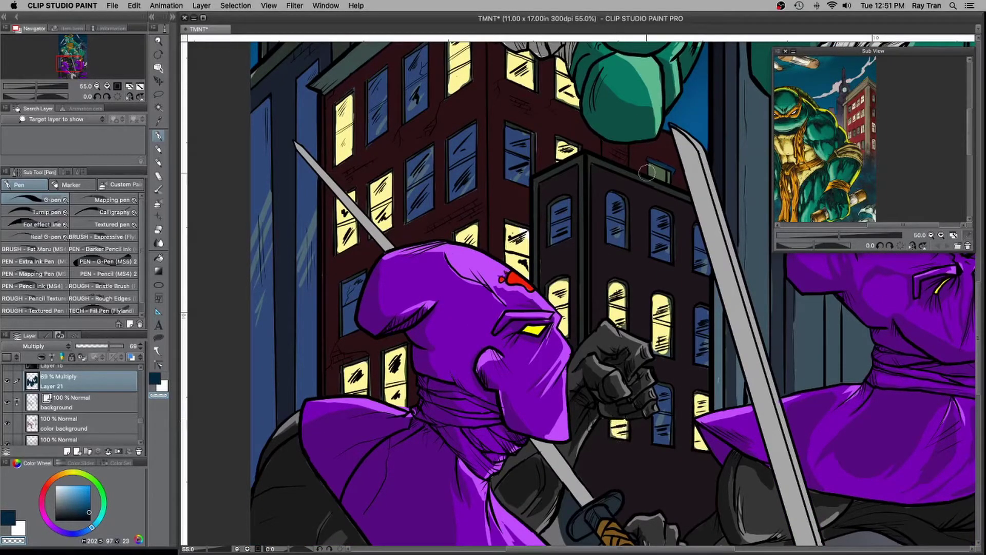
# - Reduce the opacity of the buildings' Multiply shading layer to 60%
pyautogui.scroll(-8, 656, 178)
pyautogui.moveTo(526, 211); pyautogui.dragTo(367, 310)
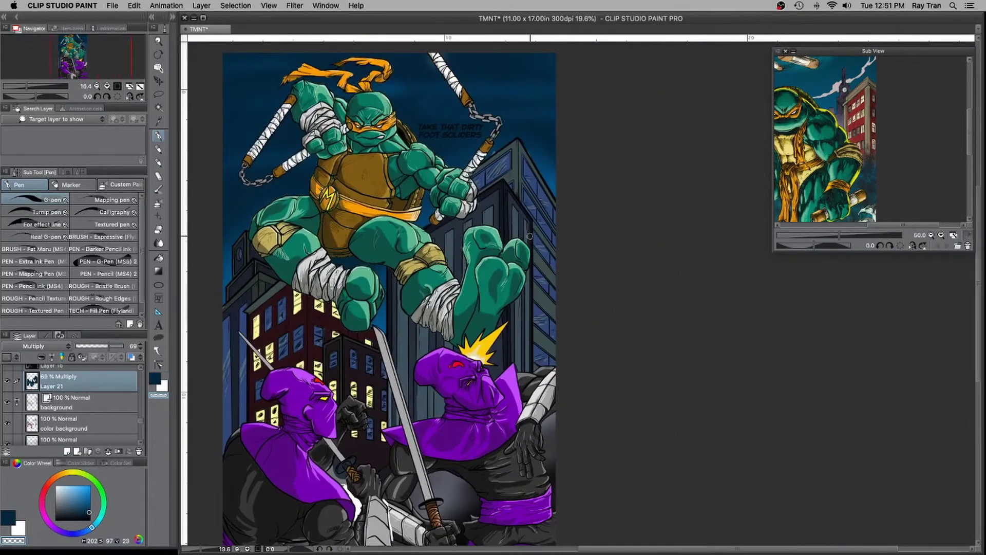
pyautogui.scroll(-3, 367, 310)
pyautogui.moveTo(111, 343)
pyautogui.mouseDown()
pyautogui.moveTo(119, 346)
pyautogui.moveTo(99, 347)
pyautogui.mouseUp()
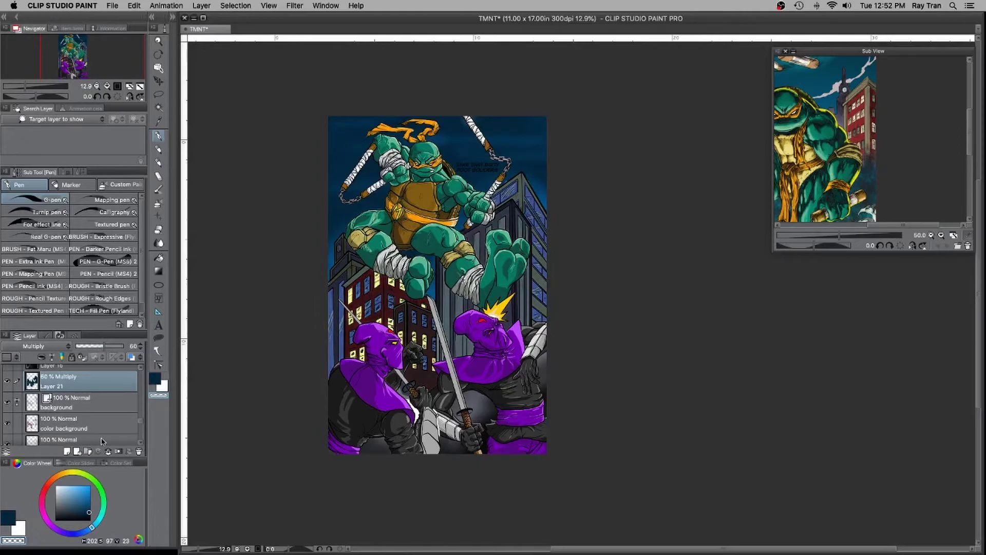
# - Add a new layer at the top of the layer stack and sample black for the Lasso fill tool
pyautogui.scroll(2, 435, 296)
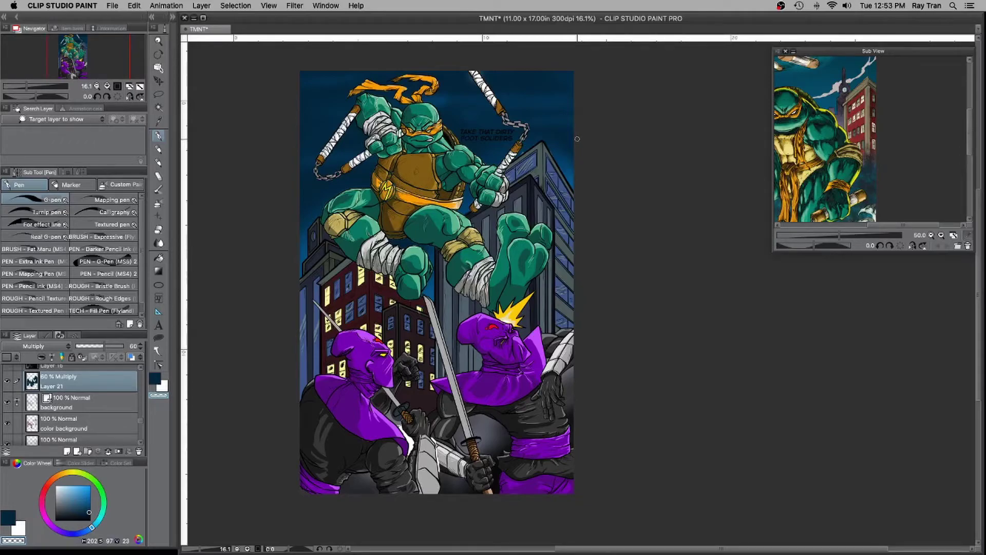
pyautogui.scroll(4, 495, 422)
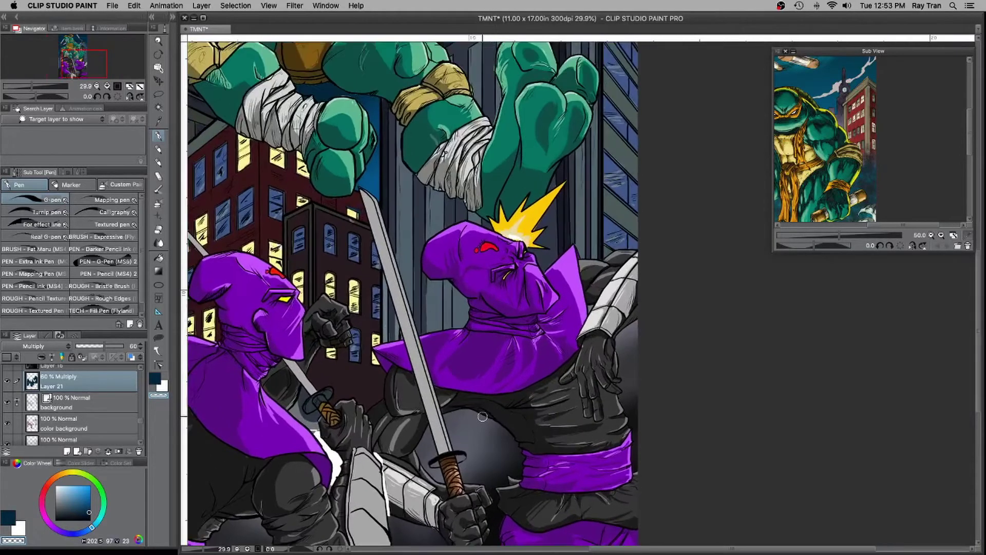
pyautogui.moveTo(141, 420); pyautogui.dragTo(142, 372)
pyautogui.click(98, 381)
pyautogui.click(67, 450)
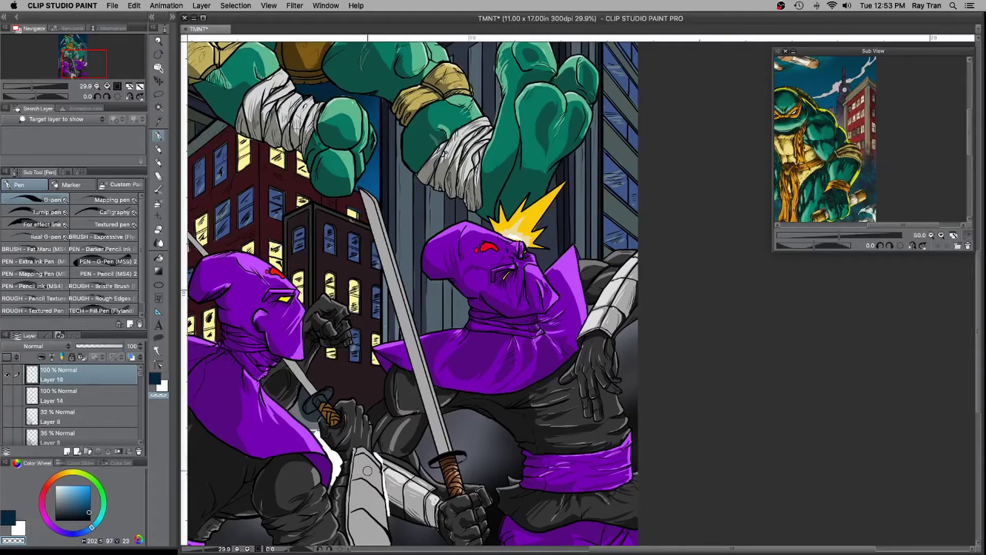
pyautogui.click(159, 337)
pyautogui.moveTo(381, 494); pyautogui.dragTo(371, 398)
pyautogui.moveTo(359, 456); pyautogui.dragTo(354, 427)
pyautogui.keyDown('alt'); pyautogui.click(364, 444); pyautogui.keyUp('alt')
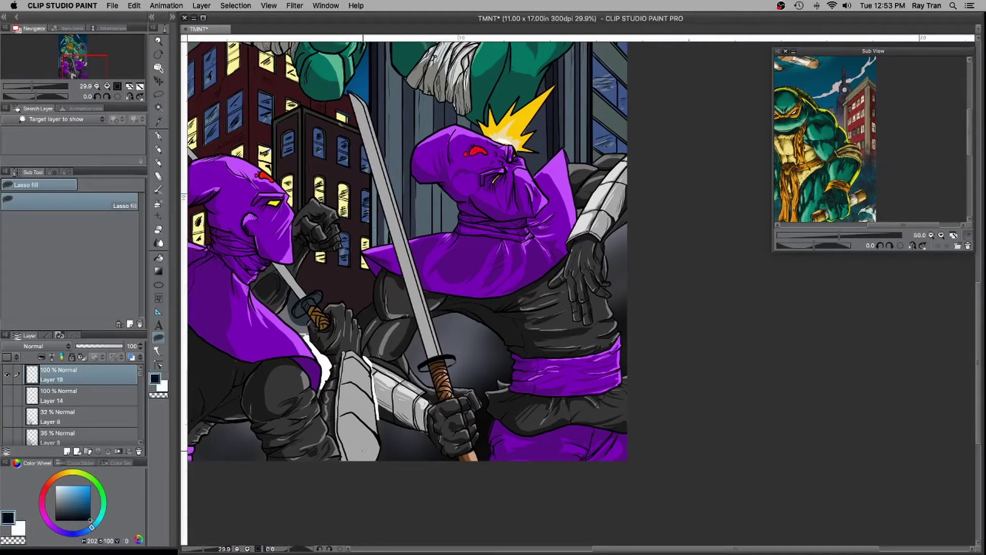
# - Try one long black lasso-filled reflection down the second Foot Soldier's arm guard, then undo it
pyautogui.moveTo(367, 371); pyautogui.dragTo(369, 454)
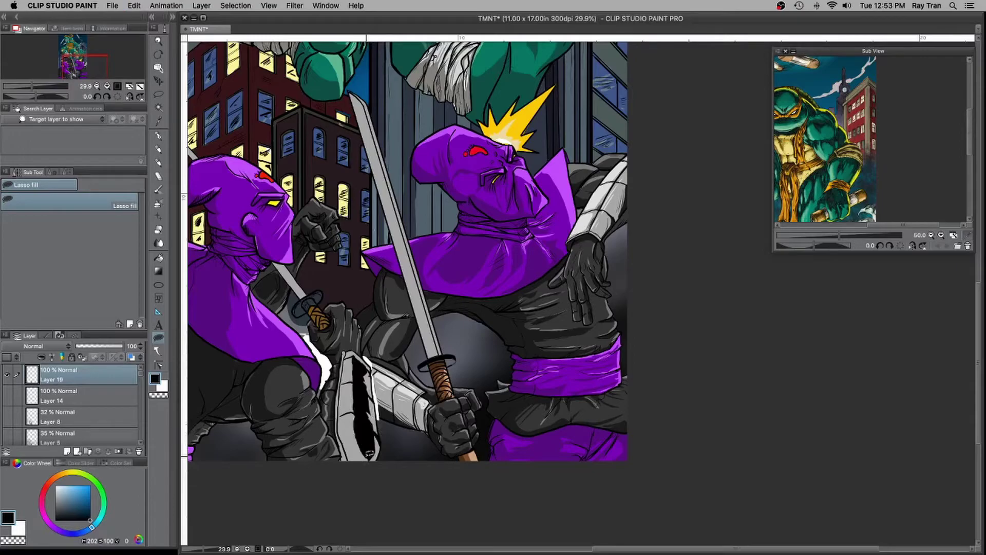
pyautogui.press('super+z')
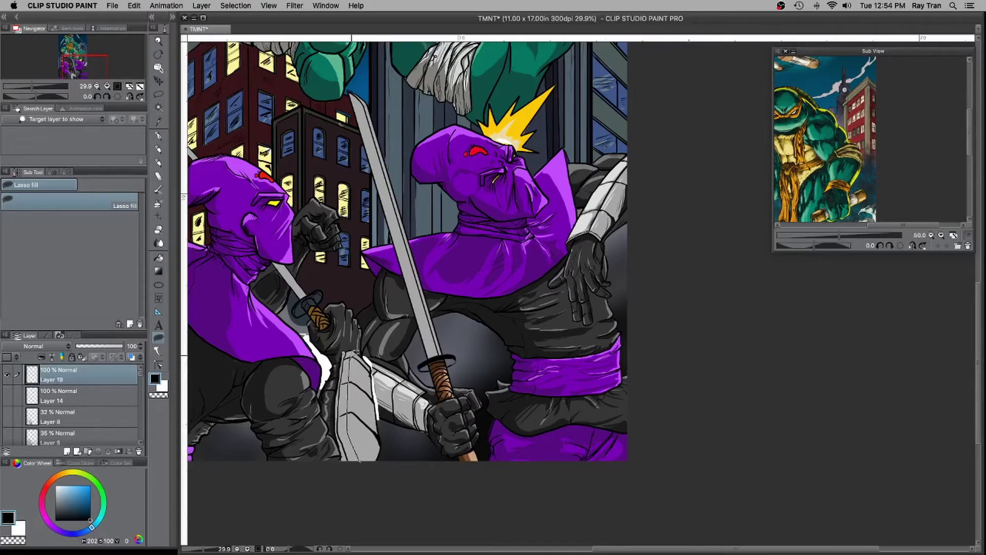
pyautogui.press('super+y')
pyautogui.scroll(-4, 396, 369)
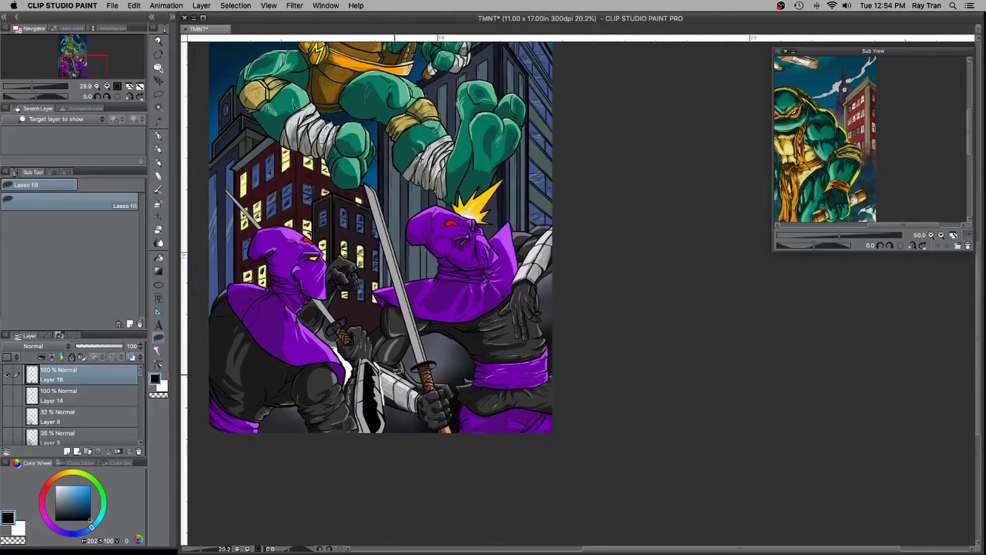
pyautogui.press('super+z')
# - Lasso-fill smaller black reflection shapes on the metal plates of the Foot Soldiers' arm guards
pyautogui.scroll(4, 389, 366)
pyautogui.moveTo(364, 437)
pyautogui.mouseDown()
pyautogui.moveTo(373, 464)
pyautogui.moveTo(364, 400)
pyautogui.mouseUp()
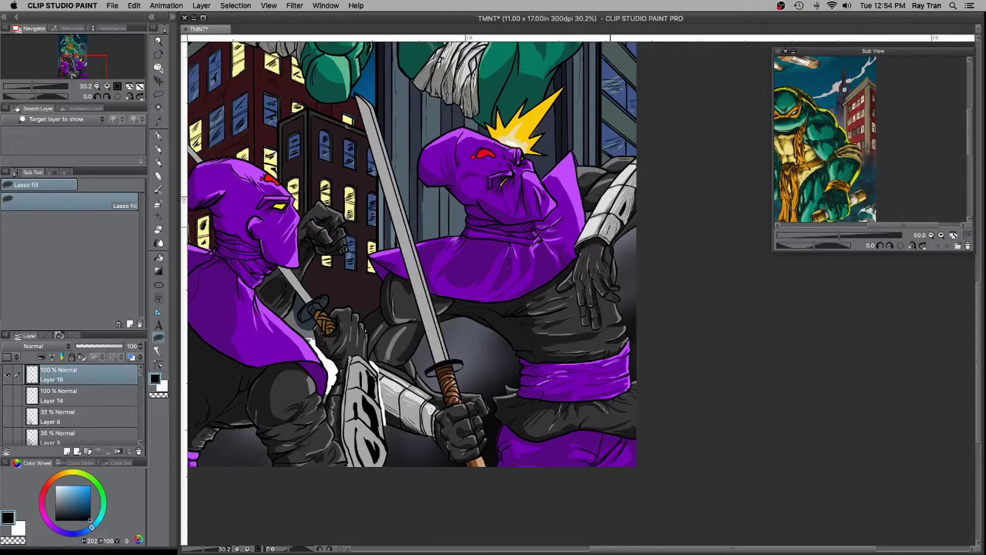
# - Lasso-fill black reflection shapes along the Foot Soldier's forearm guard and down the katana blade
pyautogui.moveTo(612, 194); pyautogui.dragTo(622, 197)
pyautogui.moveTo(442, 356)
pyautogui.mouseDown()
pyautogui.moveTo(422, 303)
pyautogui.moveTo(435, 343)
pyautogui.mouseUp()
pyautogui.moveTo(408, 251)
pyautogui.mouseDown()
pyautogui.moveTo(364, 107)
pyautogui.moveTo(395, 210)
pyautogui.mouseUp()
pyautogui.moveTo(438, 351); pyautogui.dragTo(442, 334)
pyautogui.scroll(-4, 385, 308)
pyautogui.scroll(5, 386, 308)
# - Lasso-fill black fold shadows on the kicked Foot Soldier's purple sash, collar and hood
pyautogui.moveTo(646, 370)
pyautogui.mouseDown()
pyautogui.moveTo(613, 378)
pyautogui.moveTo(645, 371)
pyautogui.mouseUp()
pyautogui.moveTo(642, 388)
pyautogui.mouseDown()
pyautogui.moveTo(614, 395)
pyautogui.moveTo(641, 388)
pyautogui.mouseUp()
pyautogui.moveTo(599, 373)
pyautogui.mouseDown()
pyautogui.moveTo(590, 384)
pyautogui.moveTo(598, 376)
pyautogui.mouseUp()
pyautogui.moveTo(473, 231)
pyautogui.mouseDown()
pyautogui.moveTo(451, 251)
pyautogui.moveTo(481, 227)
pyautogui.mouseUp()
pyautogui.moveTo(525, 235); pyautogui.dragTo(560, 232)
pyautogui.moveTo(557, 224)
pyautogui.mouseDown()
pyautogui.moveTo(582, 215)
pyautogui.moveTo(560, 224)
pyautogui.mouseUp()
pyautogui.moveTo(552, 220); pyautogui.dragTo(557, 219)
pyautogui.moveTo(489, 181); pyautogui.dragTo(505, 196)
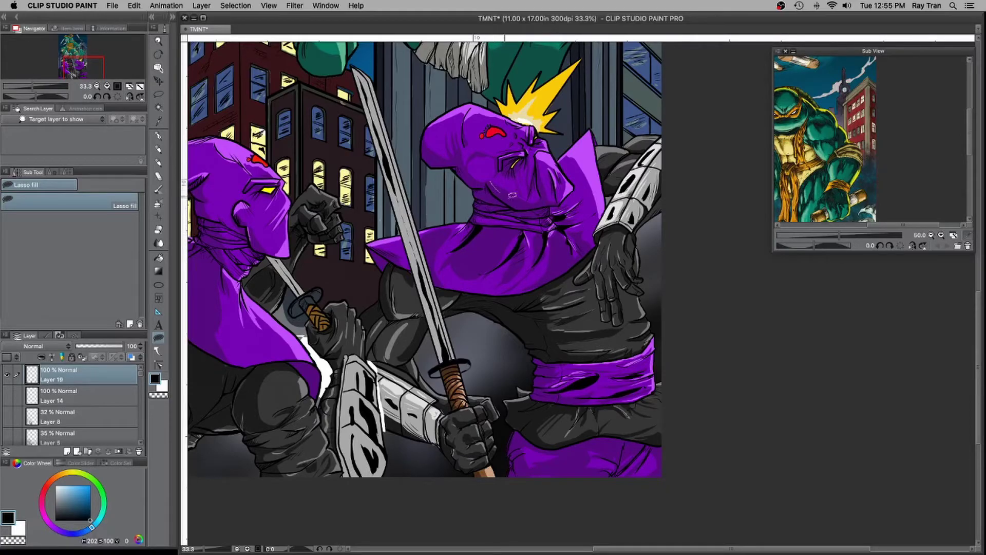
pyautogui.moveTo(429, 150)
pyautogui.mouseDown()
pyautogui.moveTo(461, 170)
pyautogui.moveTo(453, 149)
pyautogui.mouseUp()
# - Lasso-fill black shadows on the left-hand Foot Soldier's hood, mask, sleeve and purple sash
pyautogui.scroll(-6, 480, 196)
pyautogui.scroll(4, 383, 222)
pyautogui.moveTo(296, 188)
pyautogui.mouseDown()
pyautogui.moveTo(281, 233)
pyautogui.moveTo(294, 189)
pyautogui.mouseUp()
pyautogui.moveTo(267, 181)
pyautogui.mouseDown()
pyautogui.moveTo(249, 200)
pyautogui.moveTo(266, 184)
pyautogui.moveTo(271, 200)
pyautogui.mouseUp()
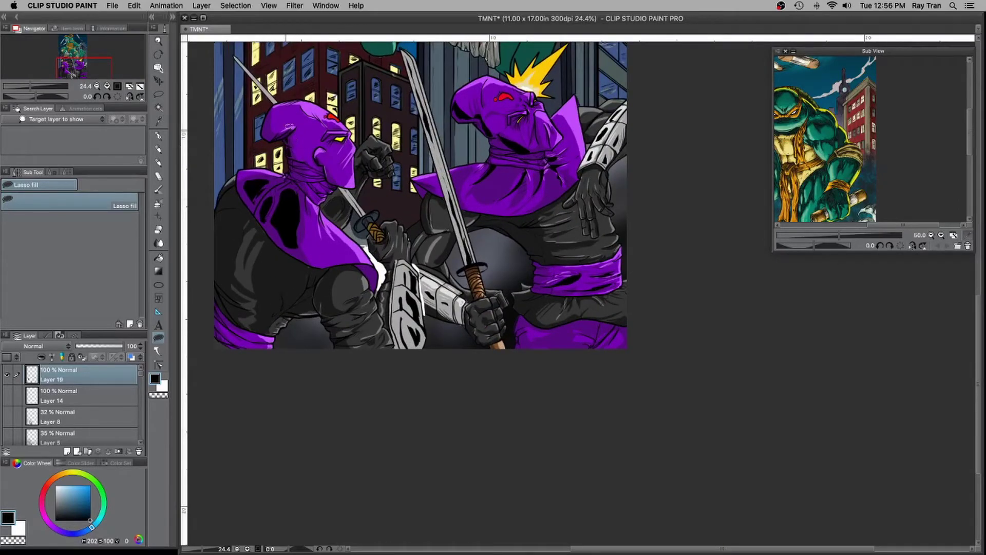
pyautogui.moveTo(327, 166); pyautogui.dragTo(330, 167)
pyautogui.moveTo(217, 285)
pyautogui.mouseDown()
pyautogui.moveTo(246, 314)
pyautogui.moveTo(218, 289)
pyautogui.mouseUp()
pyautogui.moveTo(219, 320); pyautogui.dragTo(221, 321)
# - Try black lasso fills across the left-hand Foot Soldier's lower torso, then undo them
pyautogui.moveTo(281, 315); pyautogui.dragTo(283, 313)
pyautogui.press('super+z')
pyautogui.moveTo(235, 291)
pyautogui.mouseDown()
pyautogui.moveTo(303, 322)
pyautogui.moveTo(315, 268)
pyautogui.moveTo(301, 272)
pyautogui.moveTo(306, 295)
pyautogui.moveTo(353, 309)
pyautogui.moveTo(363, 329)
pyautogui.moveTo(337, 337)
pyautogui.mouseUp()
pyautogui.press('super+z')
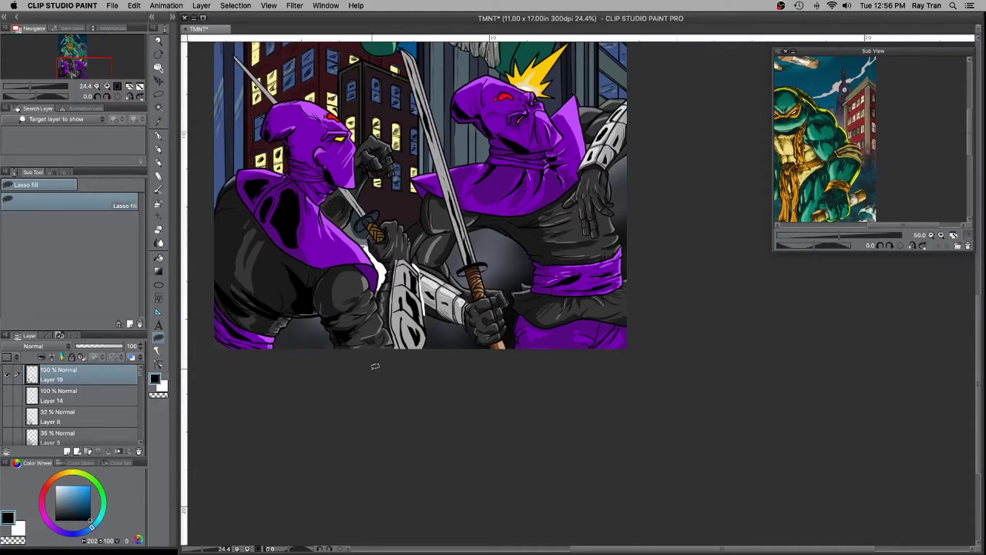
# - Lasso-fill further black shadows on both Foot Soldiers' collars and hoods and on the kicked one's sash and trousers
pyautogui.moveTo(320, 211); pyautogui.dragTo(319, 213)
pyautogui.moveTo(311, 203); pyautogui.dragTo(311, 204)
pyautogui.moveTo(292, 161); pyautogui.dragTo(290, 164)
pyautogui.moveTo(494, 143); pyautogui.dragTo(498, 162)
pyautogui.moveTo(536, 269); pyautogui.dragTo(546, 288)
pyautogui.moveTo(519, 321); pyautogui.dragTo(532, 347)
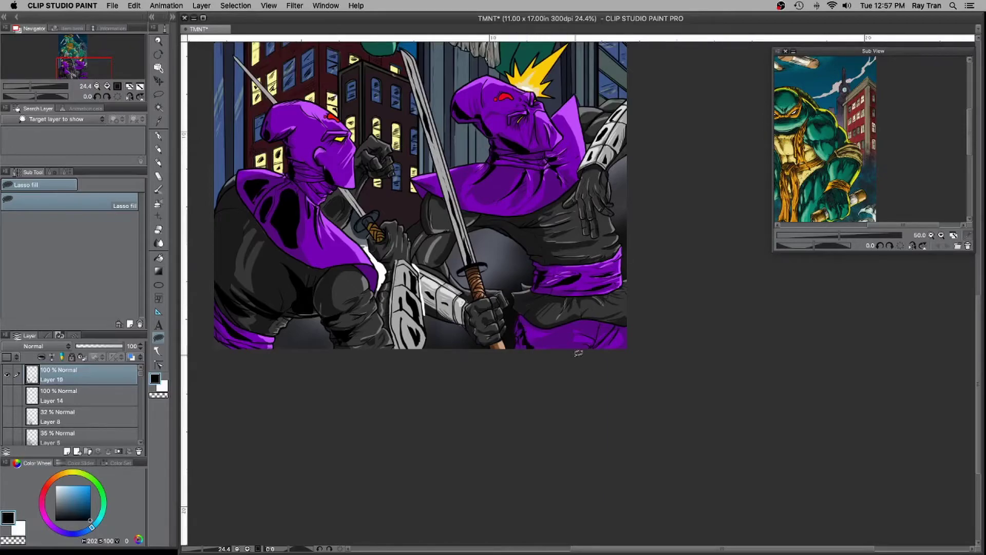
pyautogui.moveTo(591, 344); pyautogui.dragTo(595, 337)
# - Try solid black lasso-filled shadows under the turtle's thigh, on the leg wraps and between the toes
pyautogui.scroll(-2, 495, 216)
pyautogui.moveTo(477, 124); pyautogui.dragTo(490, 339)
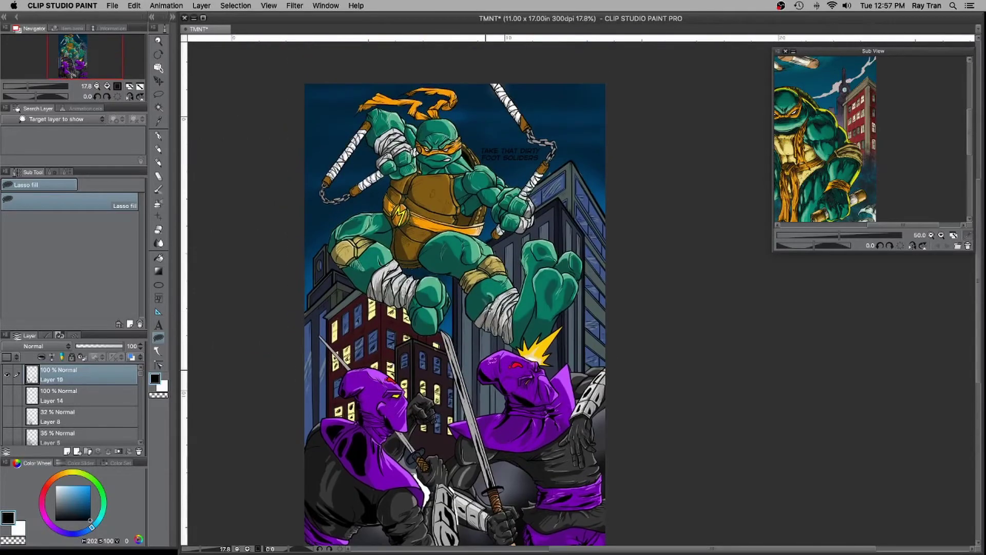
pyautogui.scroll(3, 488, 319)
pyautogui.moveTo(371, 202); pyautogui.dragTo(426, 235)
pyautogui.moveTo(483, 320)
pyautogui.mouseDown()
pyautogui.moveTo(477, 335)
pyautogui.moveTo(505, 351)
pyautogui.mouseUp()
pyautogui.moveTo(516, 352); pyautogui.dragTo(527, 366)
pyautogui.moveTo(531, 360); pyautogui.dragTo(536, 364)
pyautogui.moveTo(589, 227); pyautogui.dragTo(631, 230)
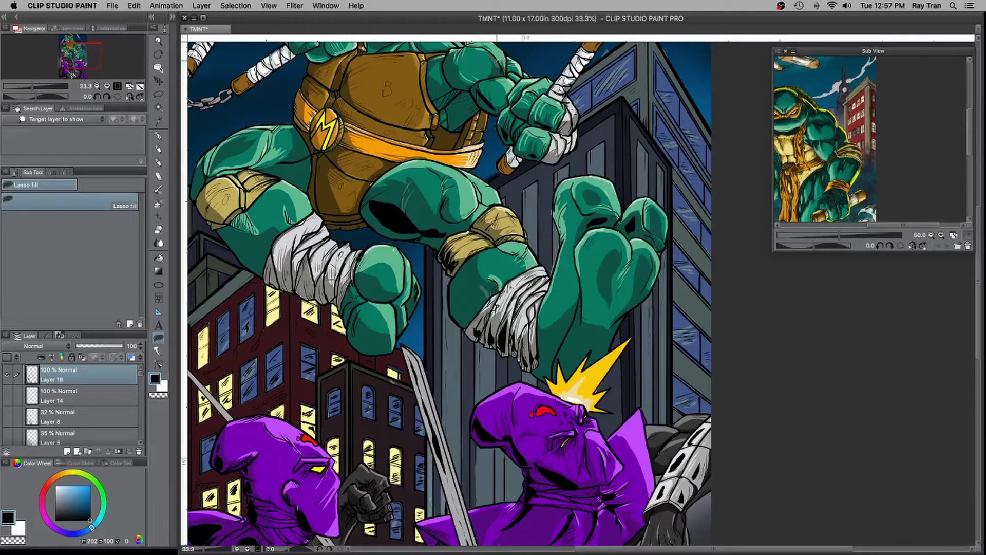
# - Try more solid black shadow shapes on the turtle's calf, shell, arm and head
pyautogui.scroll(-2, 430, 190)
pyautogui.scroll(2, 430, 190)
pyautogui.moveTo(344, 237); pyautogui.dragTo(345, 245)
pyautogui.moveTo(250, 304); pyautogui.dragTo(247, 301)
pyautogui.moveTo(377, 403); pyautogui.dragTo(379, 404)
pyautogui.moveTo(382, 355)
pyautogui.mouseDown()
pyautogui.moveTo(395, 370)
pyautogui.moveTo(381, 354)
pyautogui.mouseUp()
pyautogui.moveTo(407, 183); pyautogui.dragTo(376, 337)
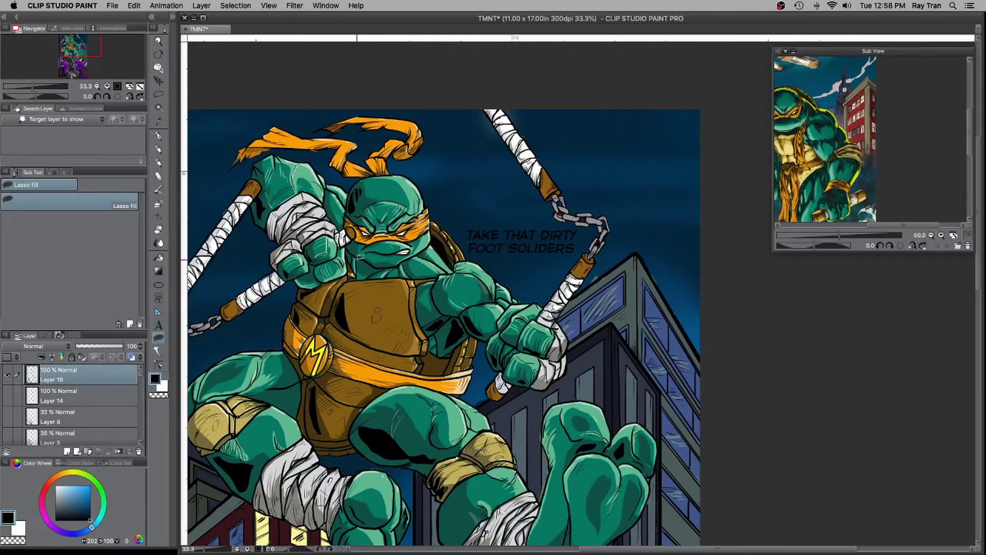
# - Clear the black shadows from the turtle with the transparent color, then make black the active color again
pyautogui.scroll(-3, 398, 331)
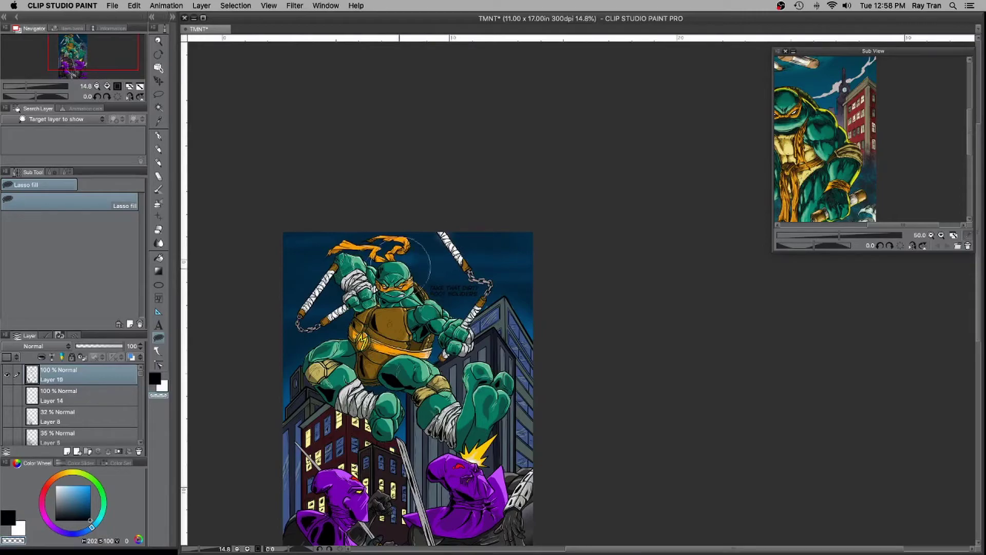
pyautogui.scroll(-2, 357, 357)
pyautogui.scroll(2, 416, 508)
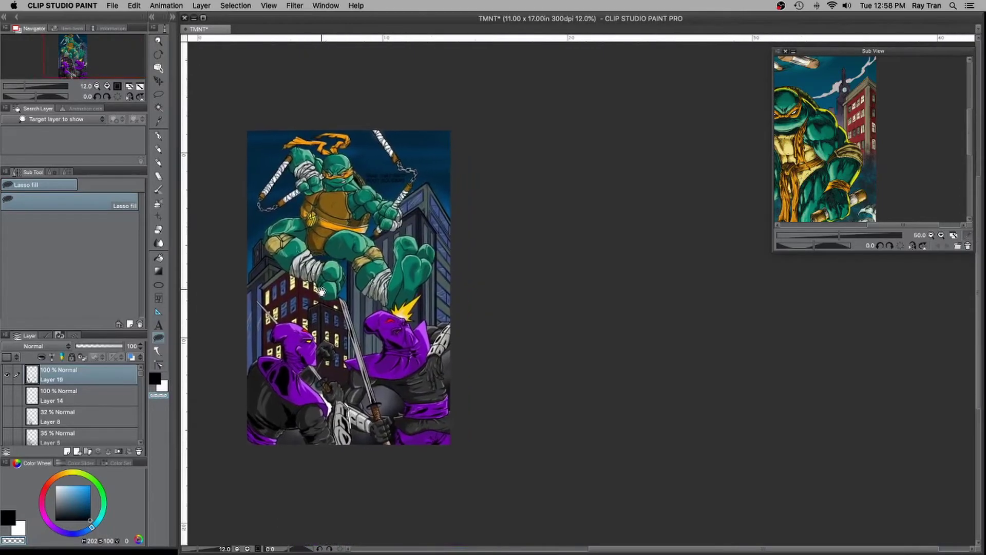
pyautogui.click(13, 520)
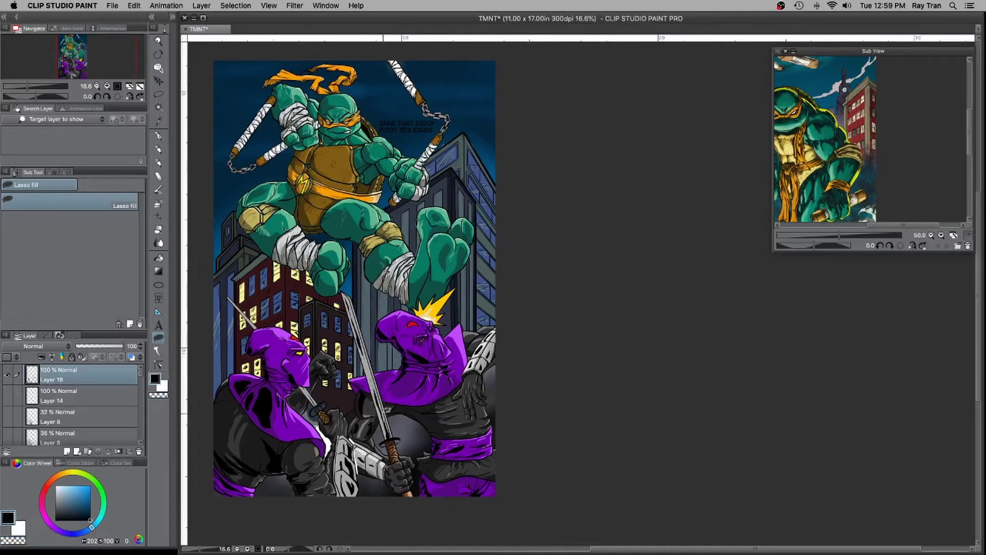
# - Add a new layer above the Foot Soldiers' black shadow layer
pyautogui.scroll(2, 393, 406)
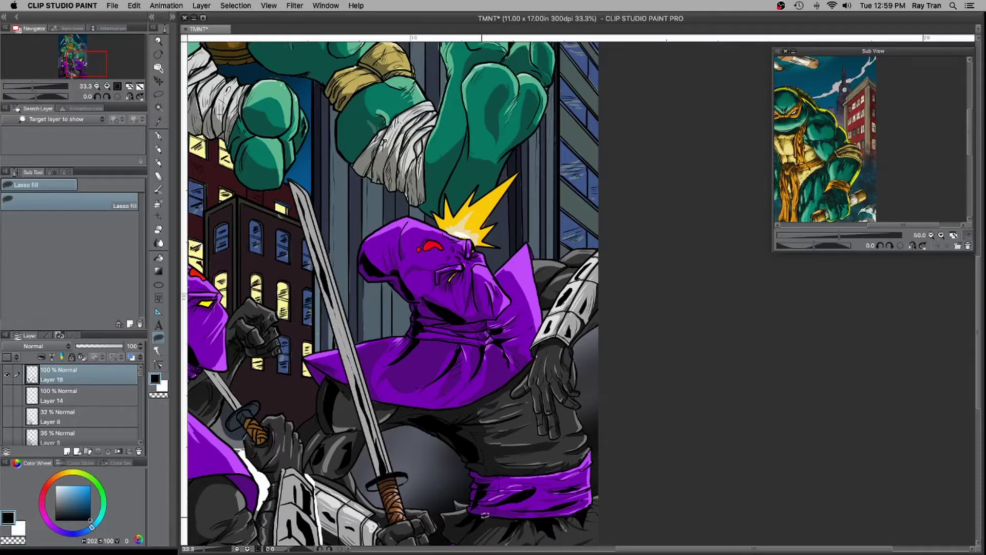
pyautogui.scroll(-4, 442, 484)
pyautogui.scroll(3, 445, 414)
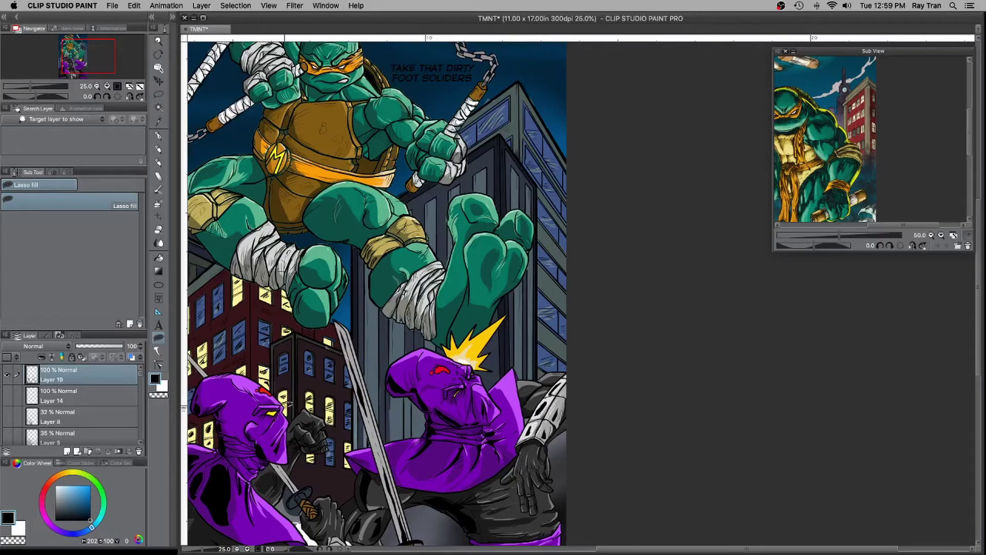
pyautogui.scroll(-1, 378, 384)
pyautogui.scroll(2, 378, 384)
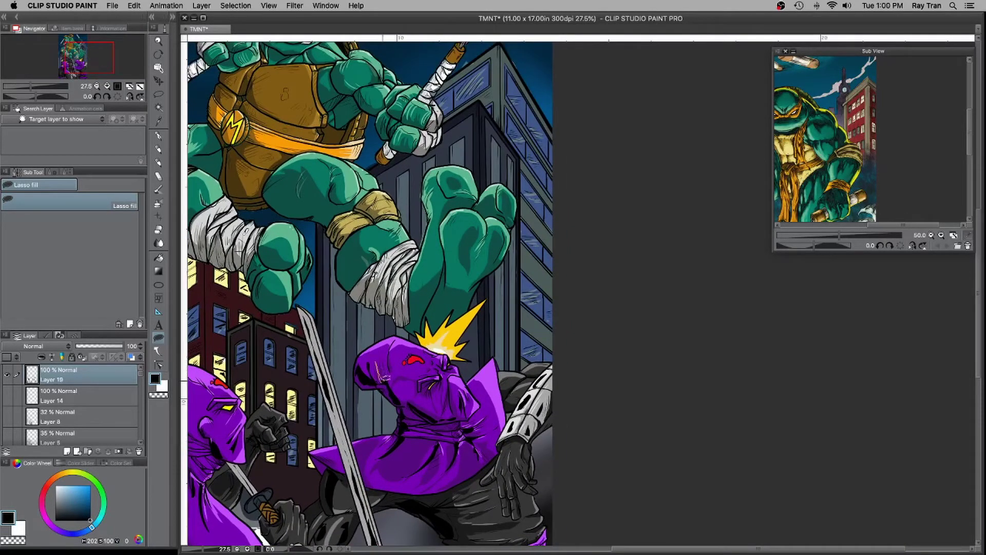
pyautogui.scroll(-3, 374, 274)
pyautogui.click(67, 451)
pyautogui.scroll(2, 321, 329)
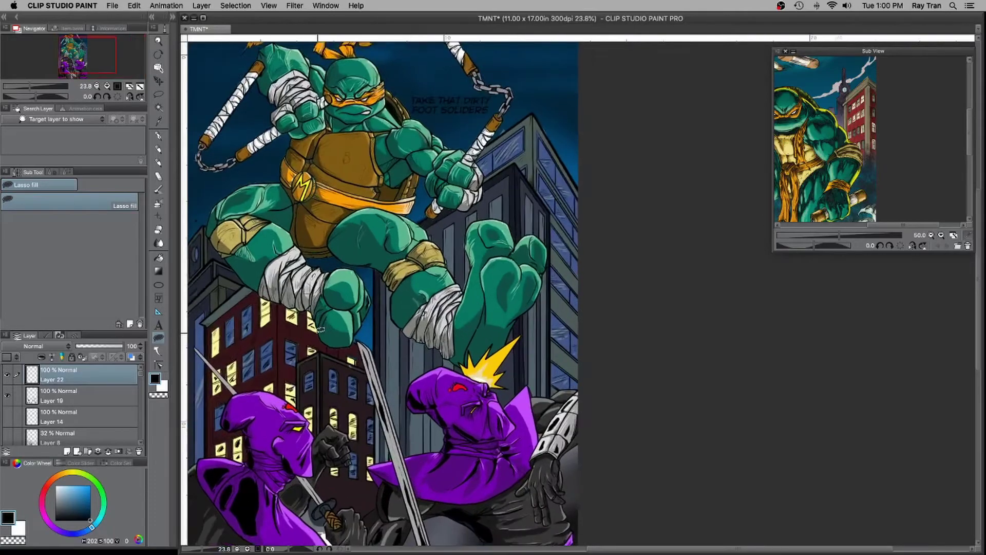
# - Lasso-fill black shadows on the turtle's thigh, calves, leg wraps, foot and shell on the new layer
pyautogui.scroll(2, 320, 328)
pyautogui.moveTo(319, 388)
pyautogui.mouseDown()
pyautogui.moveTo(331, 414)
pyautogui.moveTo(405, 465)
pyautogui.moveTo(372, 439)
pyautogui.mouseUp()
pyautogui.moveTo(396, 316)
pyautogui.mouseDown()
pyautogui.moveTo(463, 352)
pyautogui.moveTo(398, 308)
pyautogui.mouseUp()
pyautogui.moveTo(464, 351); pyautogui.dragTo(501, 437)
pyautogui.moveTo(546, 477)
pyautogui.mouseDown()
pyautogui.moveTo(491, 431)
pyautogui.moveTo(531, 463)
pyautogui.moveTo(522, 441)
pyautogui.mouseUp()
pyautogui.moveTo(557, 475); pyautogui.dragTo(556, 462)
pyautogui.moveTo(466, 319); pyautogui.dragTo(481, 332)
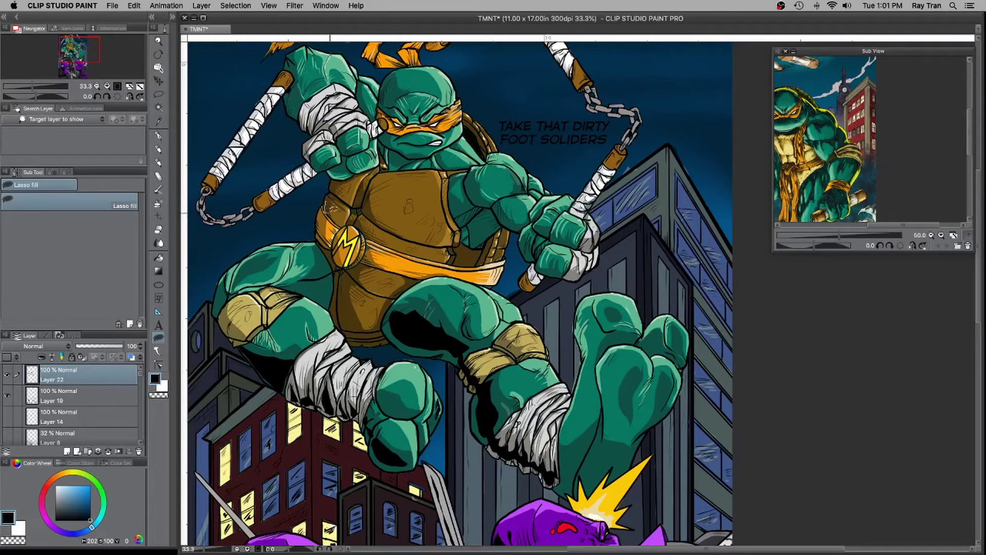
pyautogui.moveTo(371, 186); pyautogui.dragTo(364, 221)
pyautogui.moveTo(342, 278); pyautogui.dragTo(354, 325)
# - Set the turtle shadow layer to Multiply blending at 39% opacity
pyautogui.scroll(-5, 414, 281)
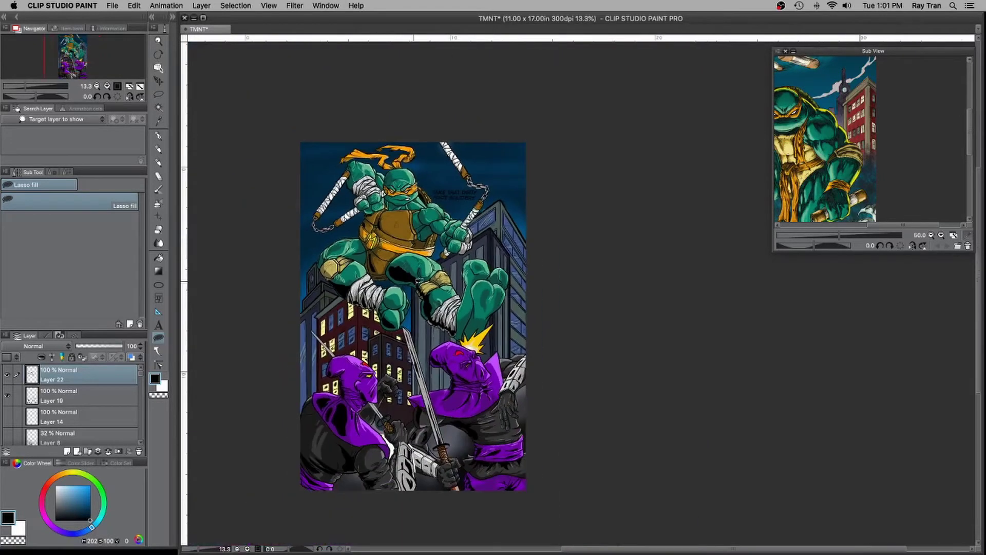
pyautogui.scroll(2, 419, 287)
pyautogui.moveTo(118, 348); pyautogui.dragTo(91, 349)
pyautogui.click(45, 346)
pyautogui.click(37, 81)
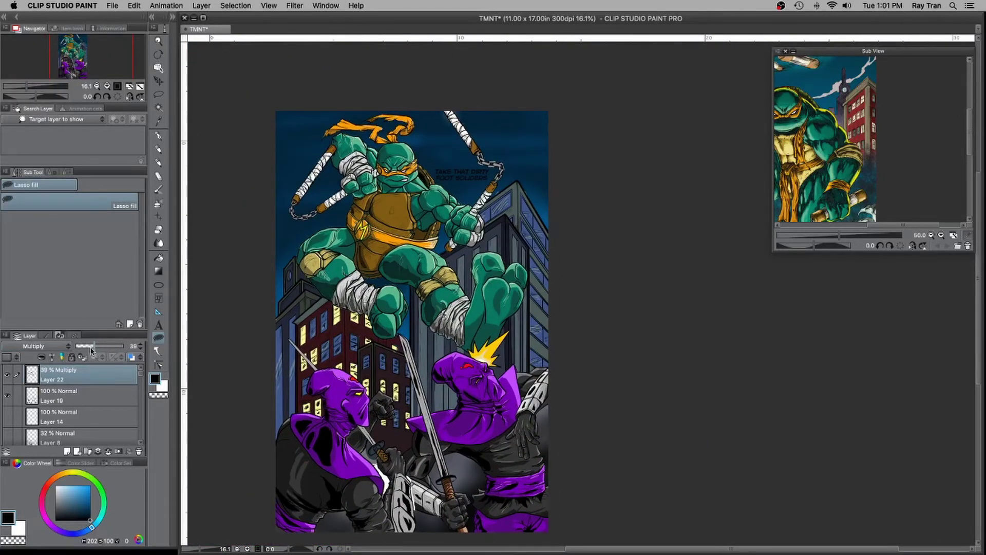
# - Lasso-fill shadows on the kicking foot's sole, toes and ankle and on the turtle's calf, then switch to the transparent color
pyautogui.press('super+plus')
pyautogui.press('super+plus')
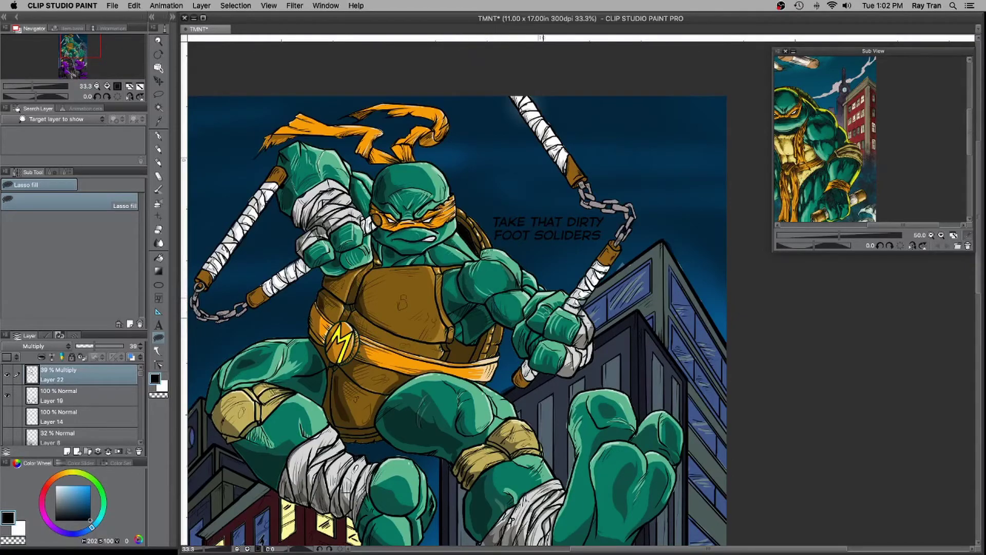
pyautogui.moveTo(581, 425); pyautogui.dragTo(472, 254)
pyautogui.moveTo(452, 383)
pyautogui.mouseDown()
pyautogui.moveTo(509, 376)
pyautogui.moveTo(451, 388)
pyautogui.mouseUp()
pyautogui.moveTo(487, 273)
pyautogui.mouseDown()
pyautogui.moveTo(512, 262)
pyautogui.moveTo(488, 272)
pyautogui.mouseUp()
pyautogui.moveTo(532, 272); pyautogui.dragTo(534, 275)
pyautogui.moveTo(551, 310); pyautogui.dragTo(516, 301)
pyautogui.moveTo(360, 320)
pyautogui.mouseDown()
pyautogui.moveTo(363, 361)
pyautogui.moveTo(360, 328)
pyautogui.mouseUp()
pyautogui.click(14, 542)
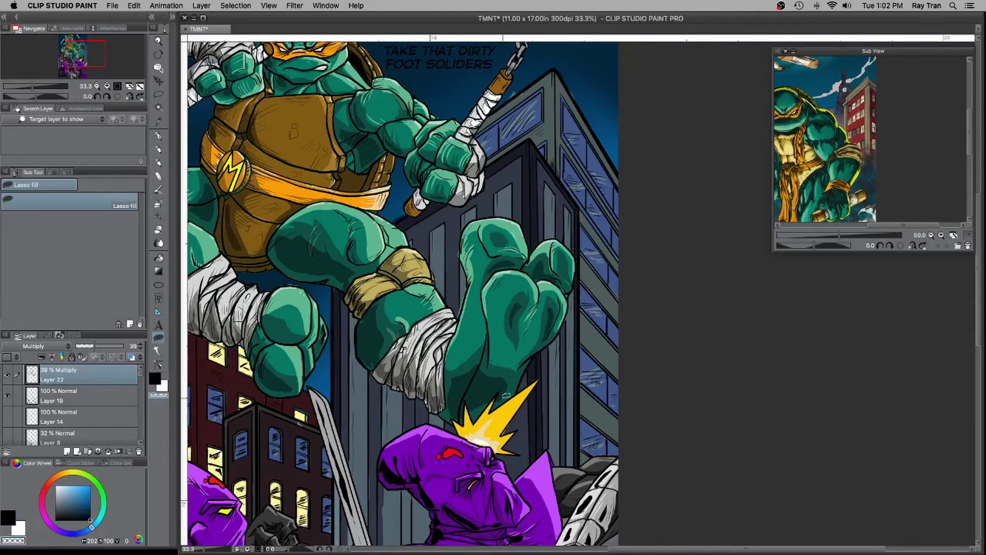
# - Return to black and lasso-fill more shadows on the turtle's legs, the other foot and the shell below the belt
pyautogui.click(9, 517)
pyautogui.moveTo(291, 272); pyautogui.dragTo(300, 272)
pyautogui.moveTo(287, 272); pyautogui.dragTo(310, 270)
pyautogui.moveTo(351, 303); pyautogui.dragTo(342, 277)
pyautogui.moveTo(358, 351); pyautogui.dragTo(460, 321)
pyautogui.moveTo(365, 287)
pyautogui.mouseDown()
pyautogui.moveTo(396, 304)
pyautogui.moveTo(371, 294)
pyautogui.mouseUp()
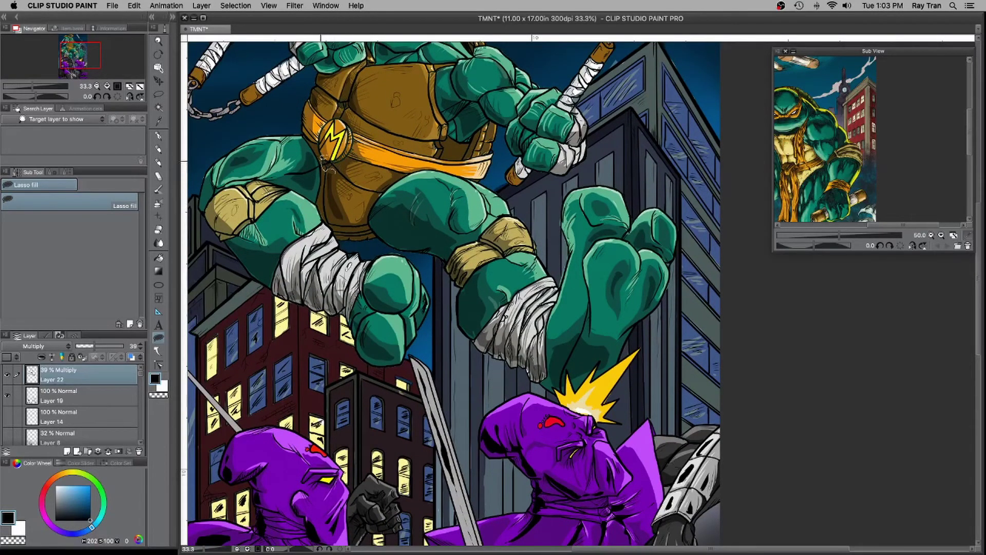
pyautogui.moveTo(328, 168); pyautogui.dragTo(339, 163)
# - Lasso-fill shadow accents on the nunchaku wraps and the turtle's belt, then bring the whole page into view
pyautogui.scroll(-3, 302, 143)
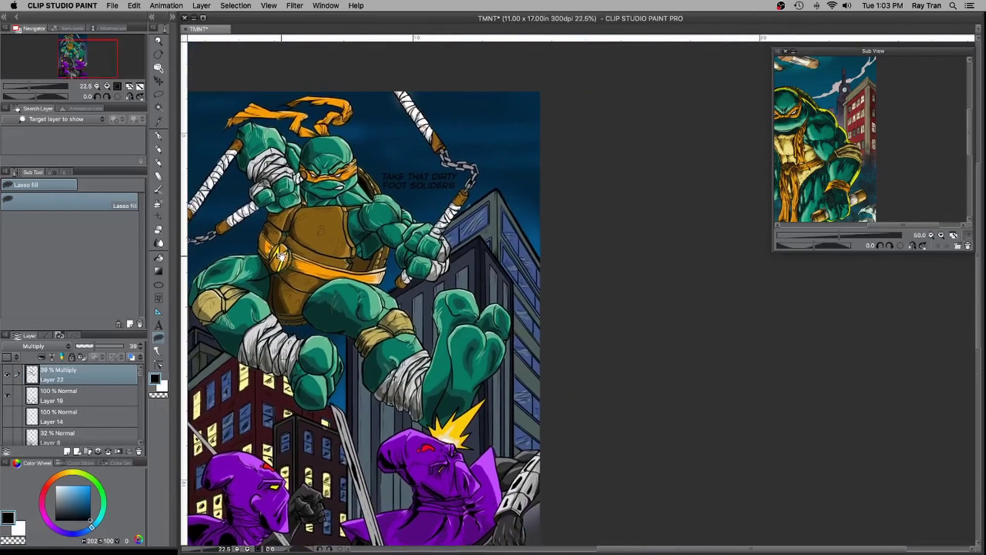
pyautogui.moveTo(191, 195); pyautogui.dragTo(276, 188)
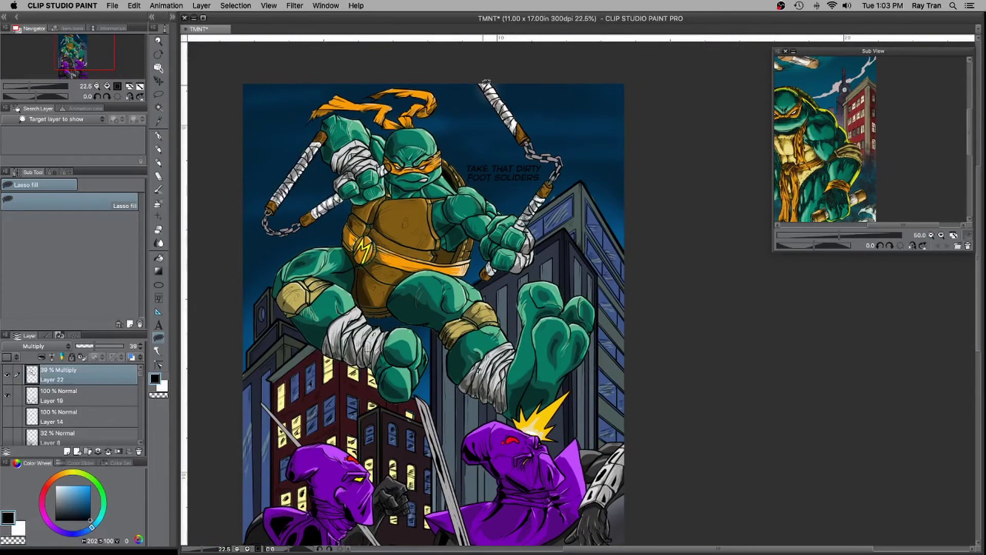
pyautogui.scroll(2, 411, 262)
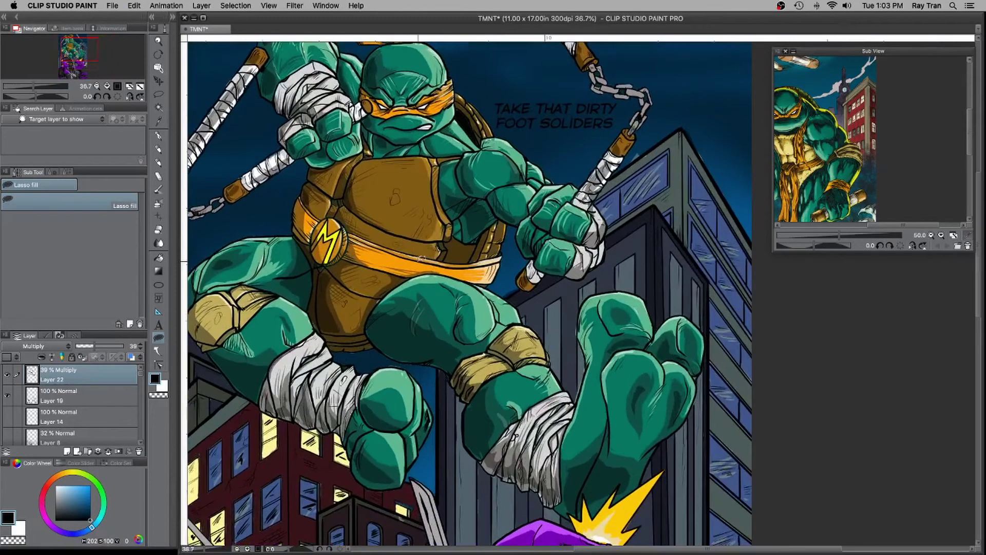
pyautogui.moveTo(347, 248); pyautogui.dragTo(348, 242)
pyautogui.scroll(-4, 346, 246)
pyautogui.scroll(1, 394, 282)
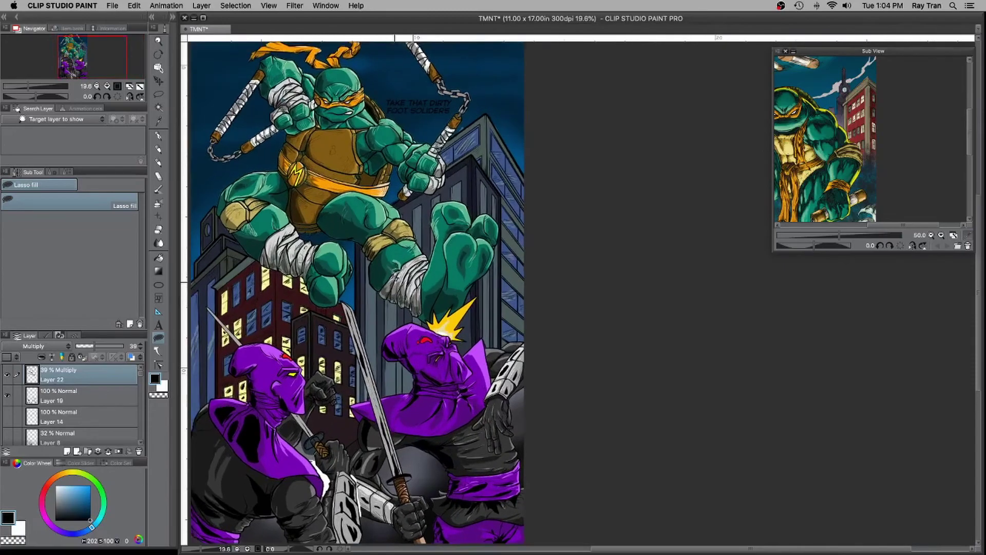
pyautogui.scroll(-1, 396, 270)
pyautogui.scroll(-1, 403, 249)
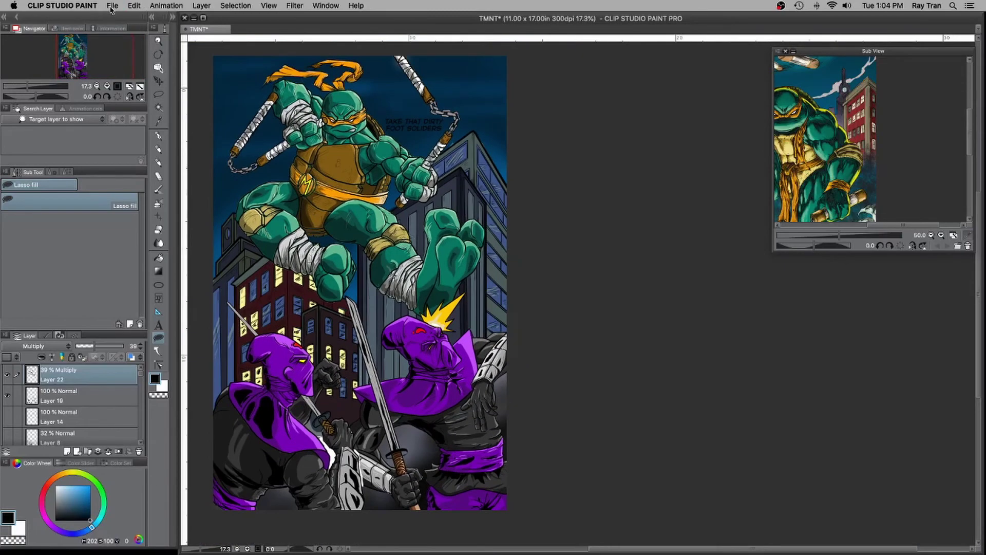